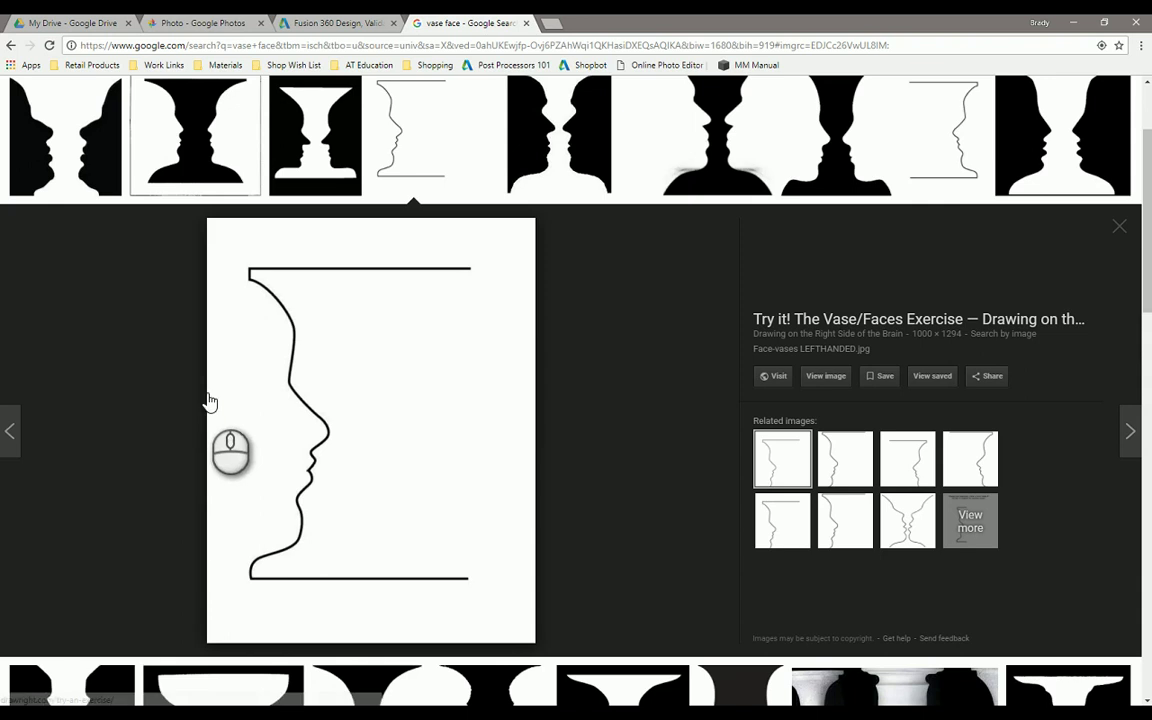
# Step: Open the vase-face outline image on its own and save it to Downloads as the JPEG Face-vases+LEFTHANDED
pyautogui.click(825, 376)
pyautogui.rightClick(526, 362)
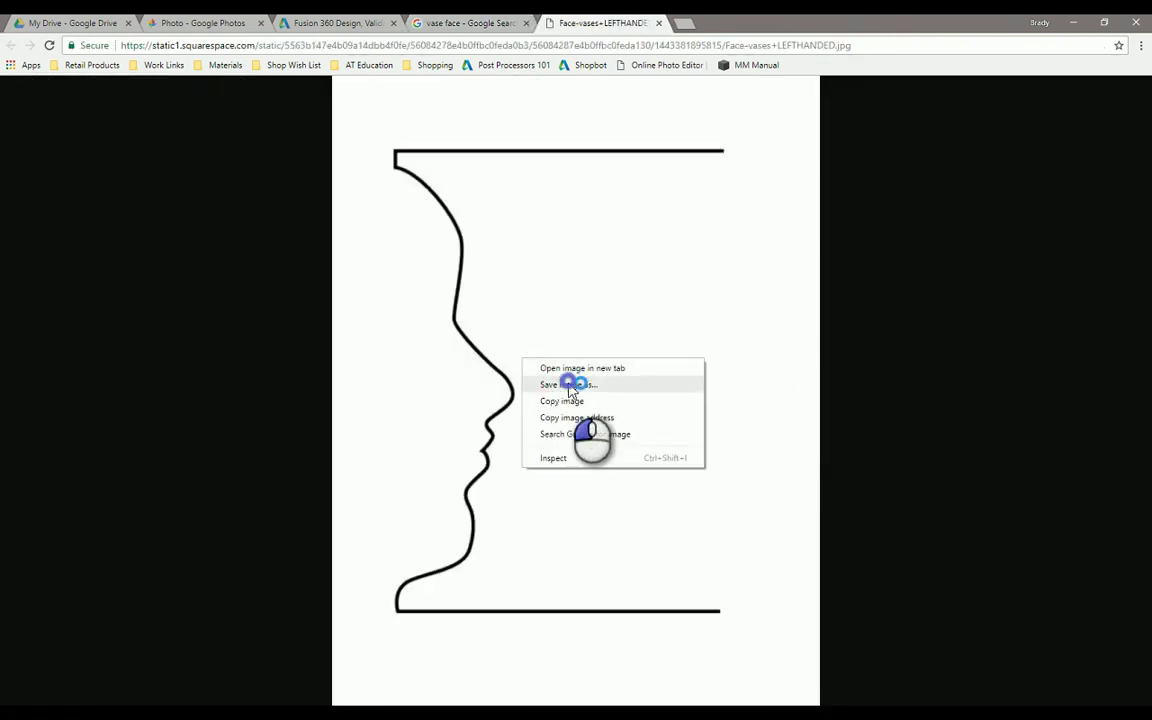
pyautogui.click(560, 384)
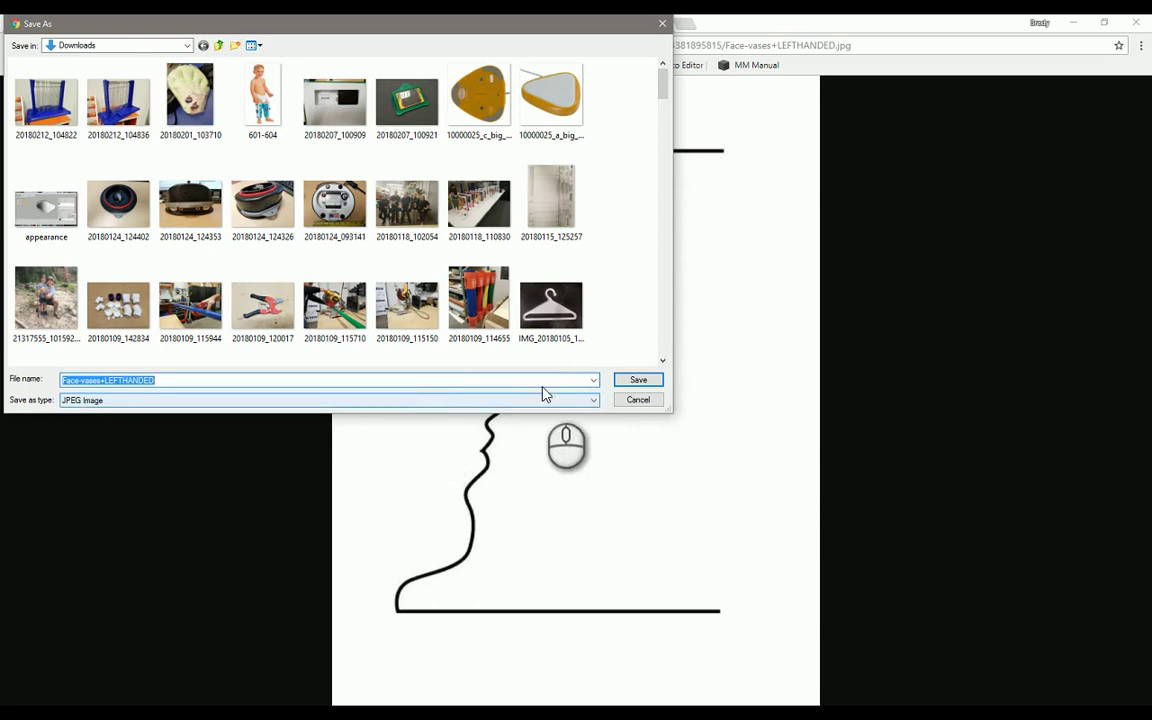
pyautogui.click(658, 380)
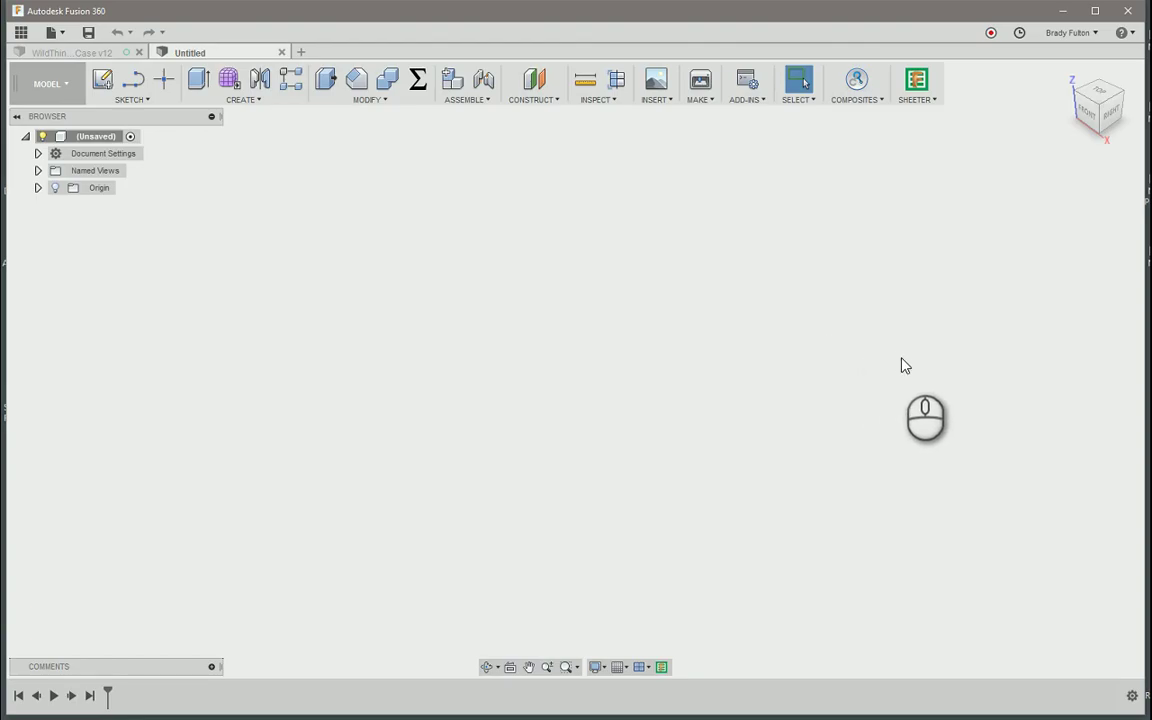
# Step: In Fusion 360, attach the Face-vases+LEFTHANDED image from Downloads as a canvas on the XZ plane with 50 opacity and default placement
pyautogui.click(656, 103)
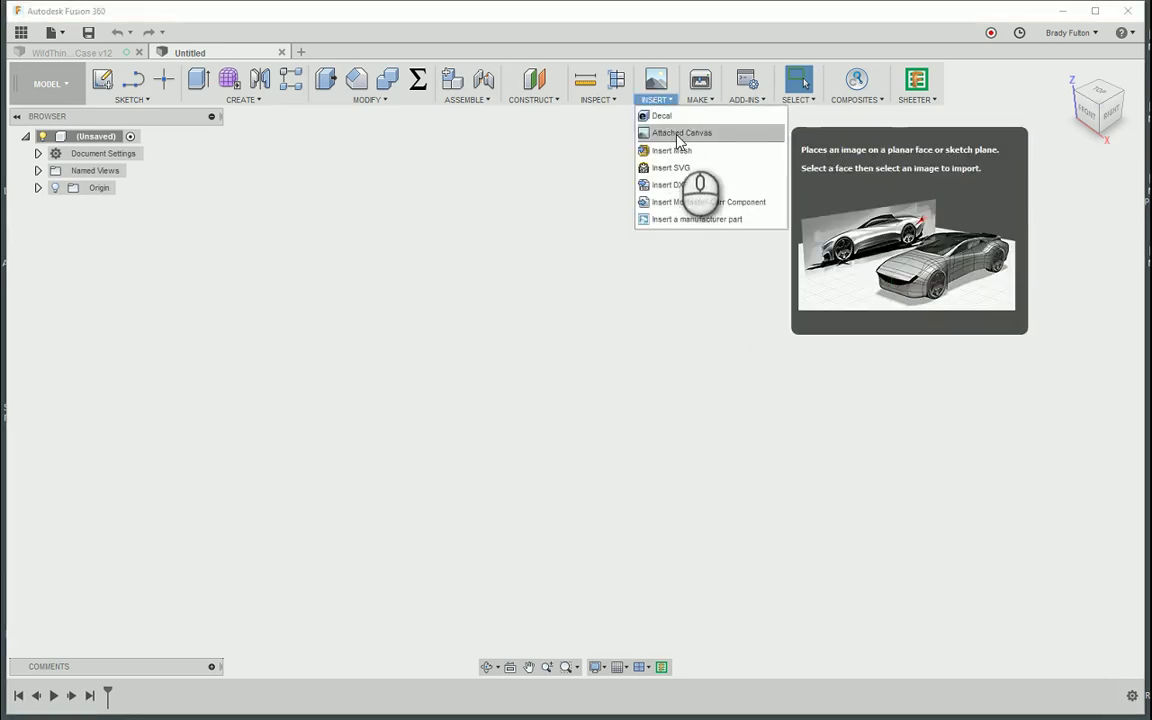
pyautogui.click(679, 136)
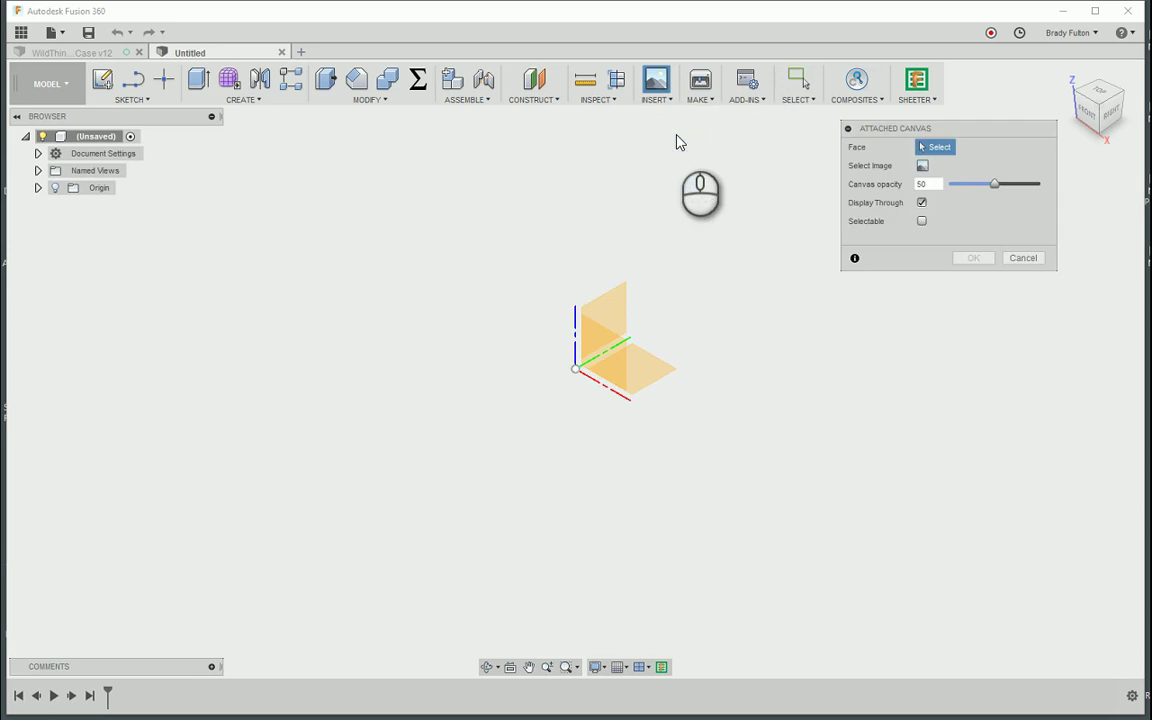
pyautogui.click(606, 348)
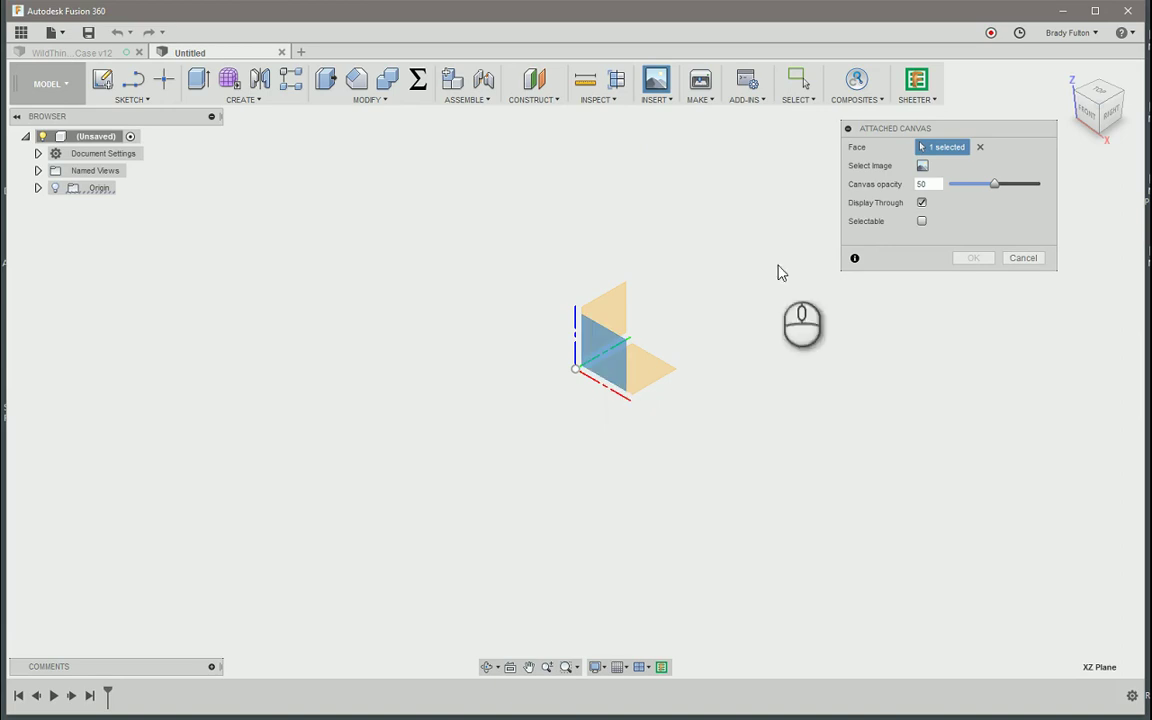
pyautogui.click(922, 166)
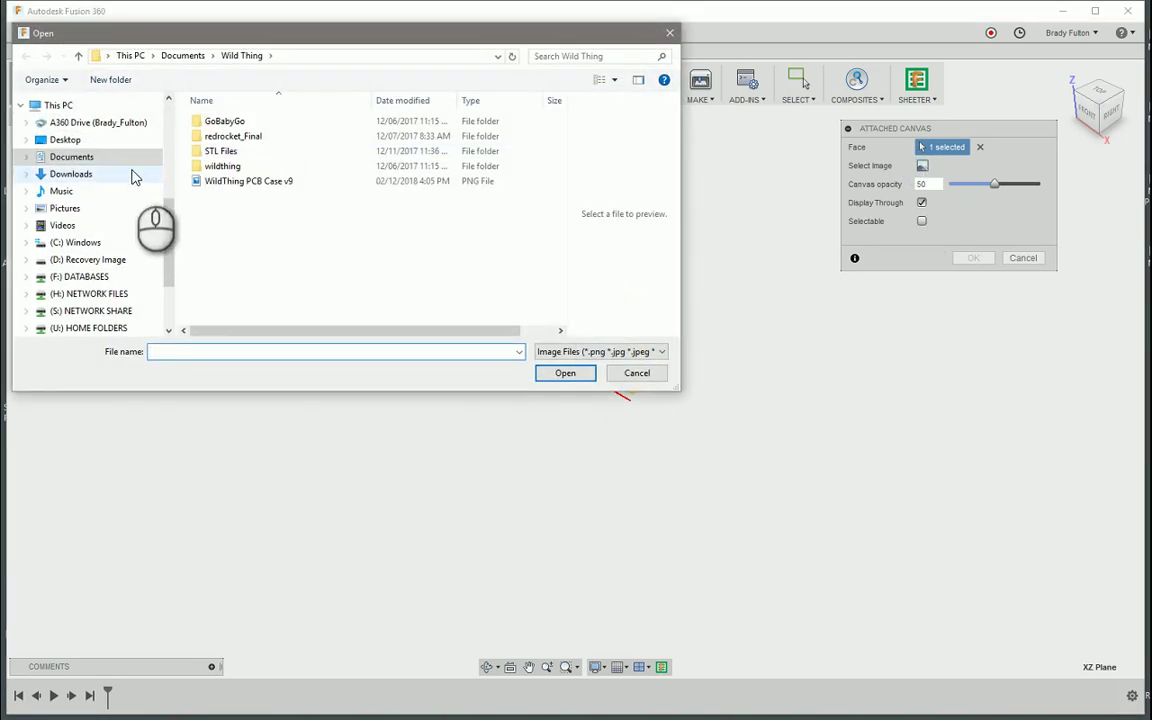
pyautogui.click(70, 174)
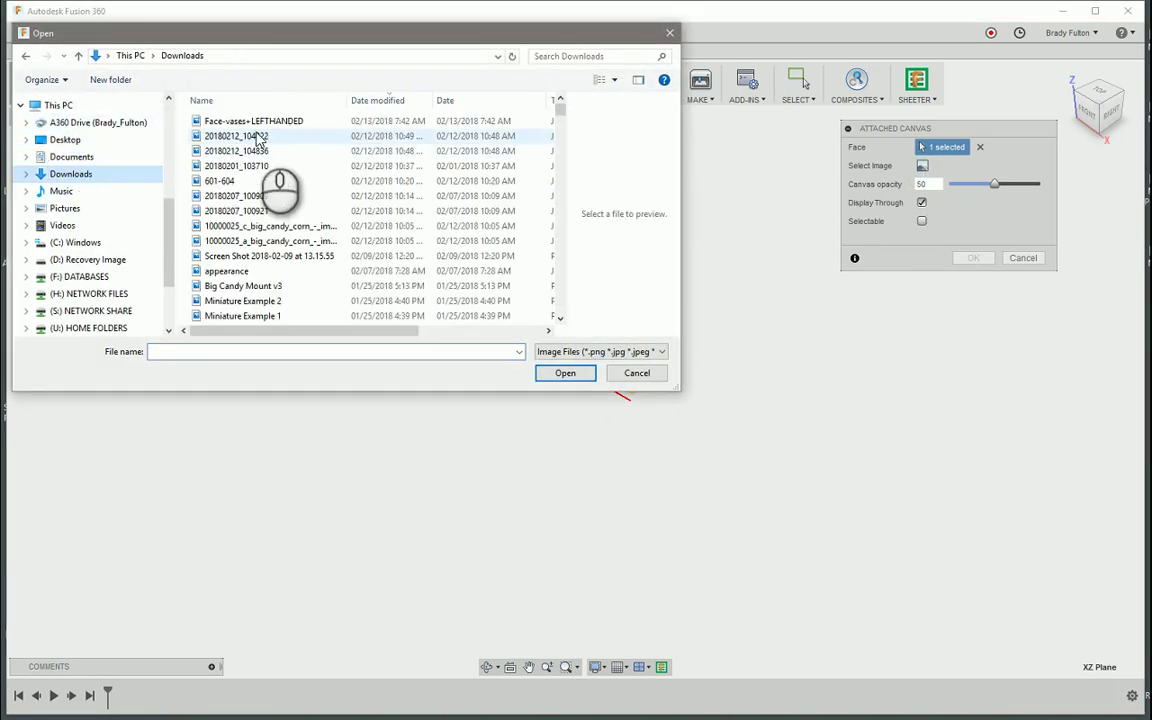
pyautogui.click(260, 121)
pyautogui.click(566, 373)
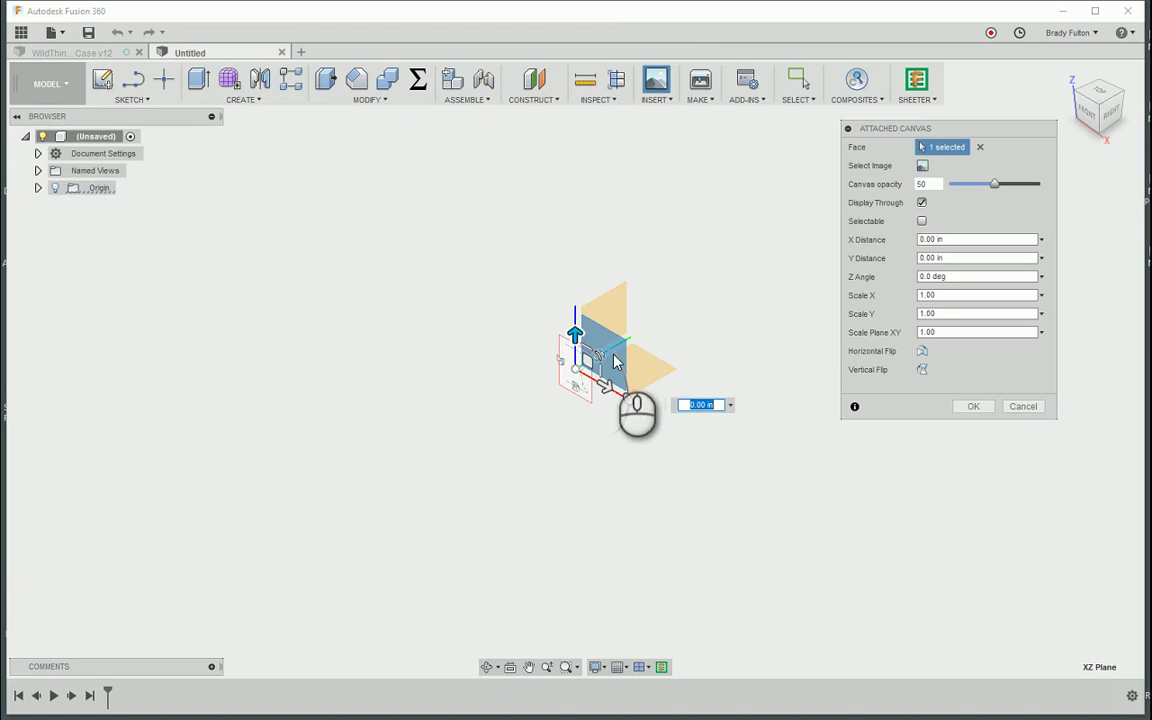
pyautogui.scroll(5, 570, 403)
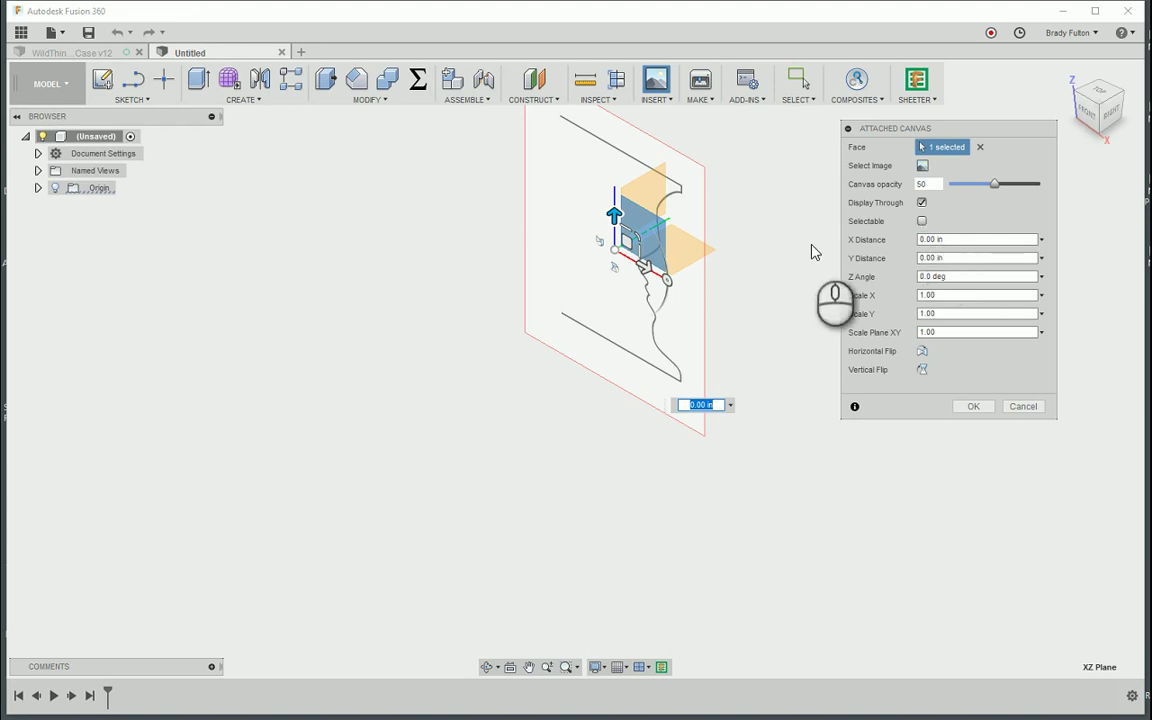
pyautogui.click(975, 406)
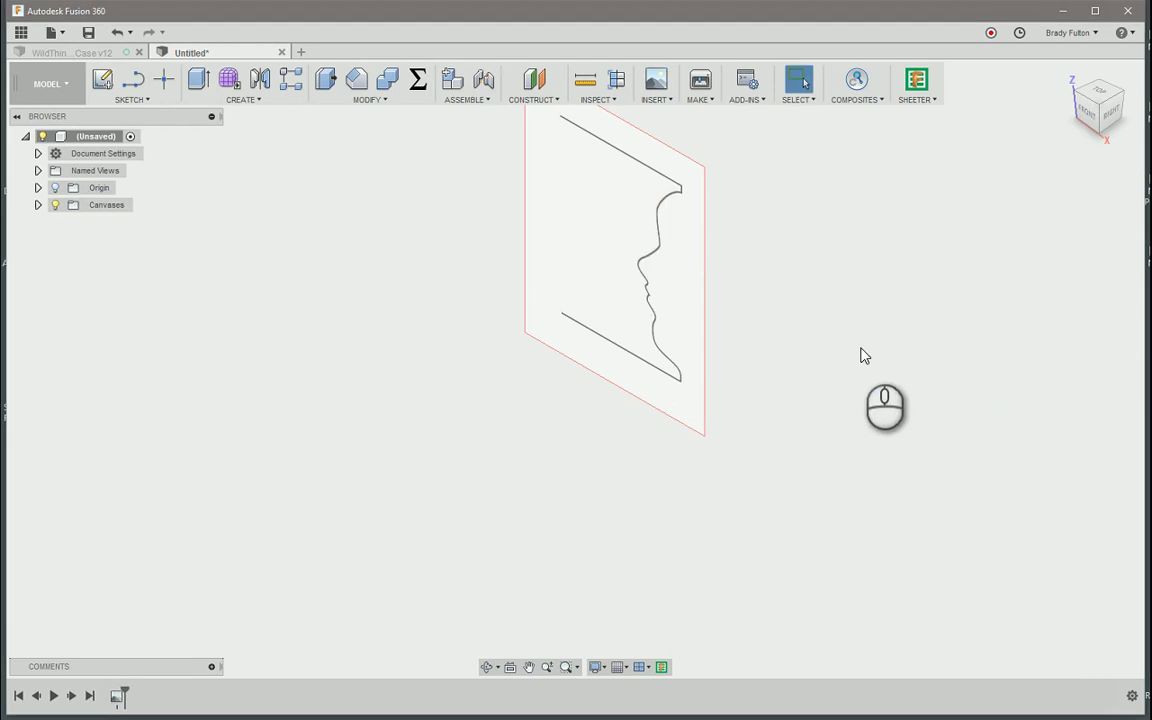
# Step: Try to calibrate the Face-vases+LEFTHANDED canvas between the free ends of its upper and lower horizontal lines
pyautogui.moveTo(859, 355)
pyautogui.keyDown('shift'); pyautogui.mouseDown(button='middle')
pyautogui.moveTo(854, 391)
pyautogui.moveTo(869, 352)
pyautogui.moveTo(856, 352)
pyautogui.mouseUp(button='middle'); pyautogui.keyUp('shift')
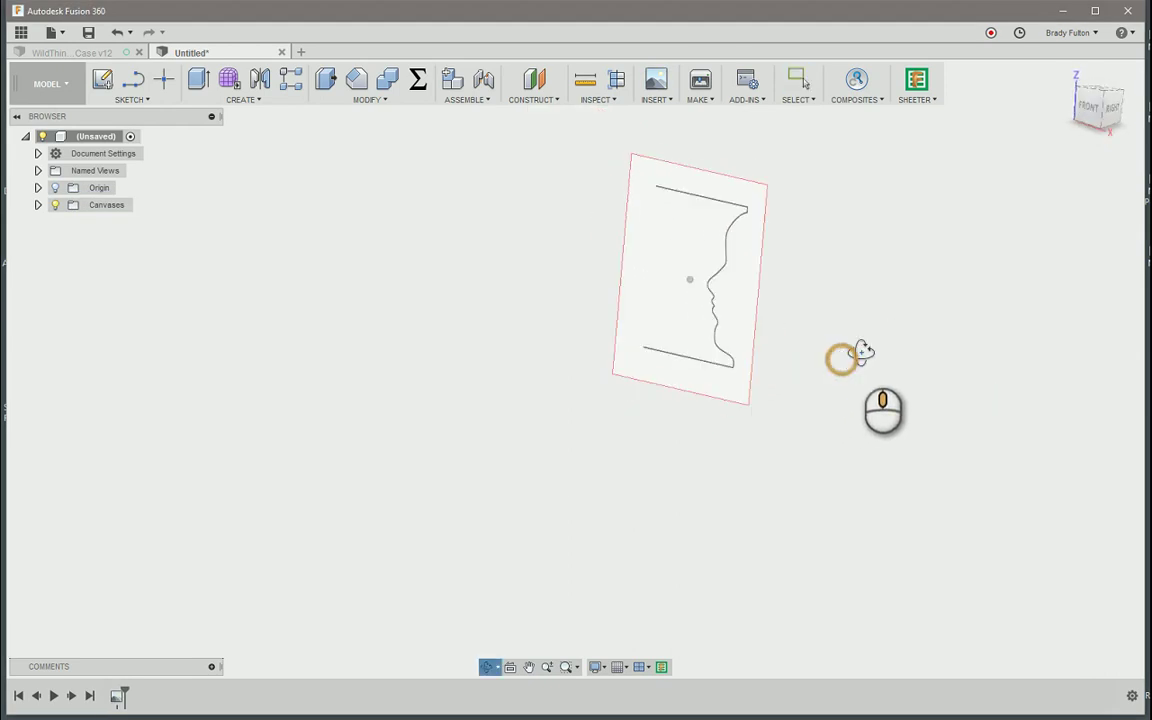
pyautogui.click(37, 204)
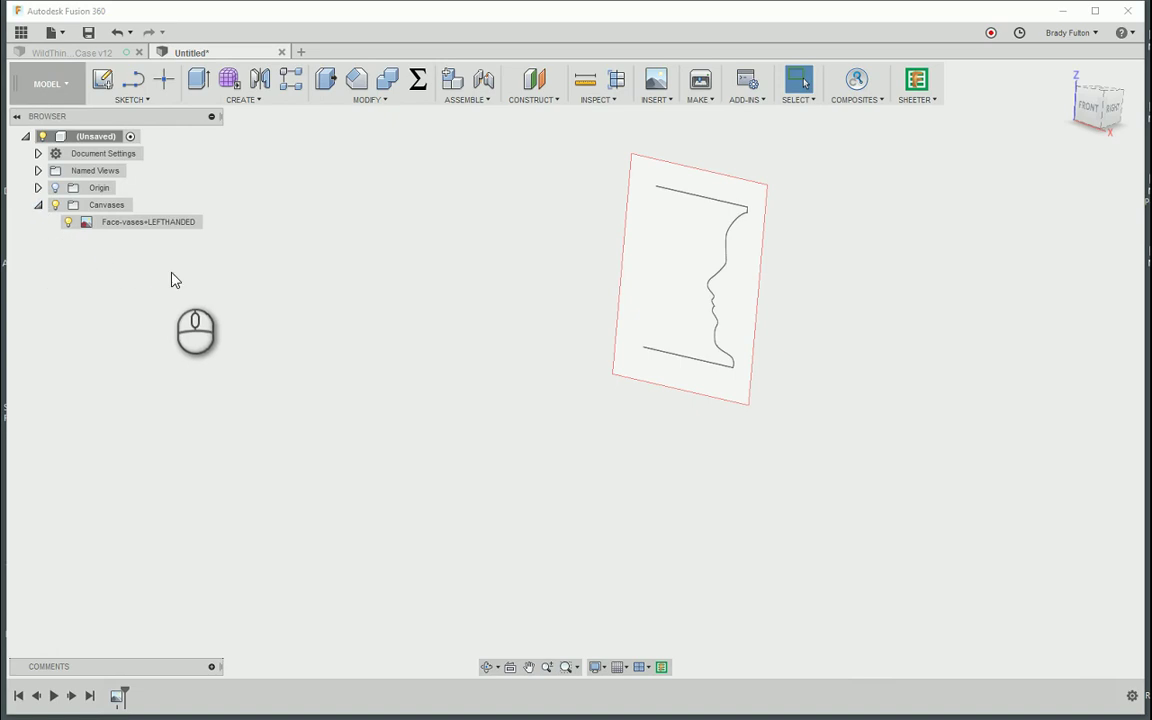
pyautogui.click(124, 226)
pyautogui.rightClick(124, 228)
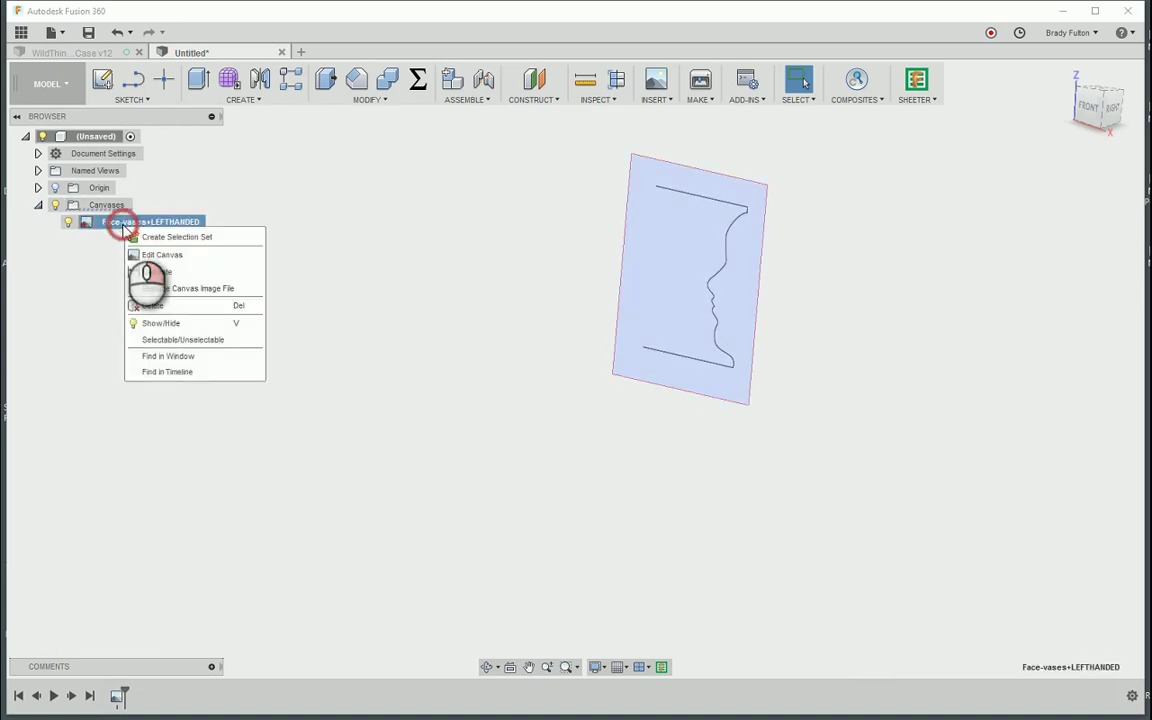
pyautogui.click(157, 273)
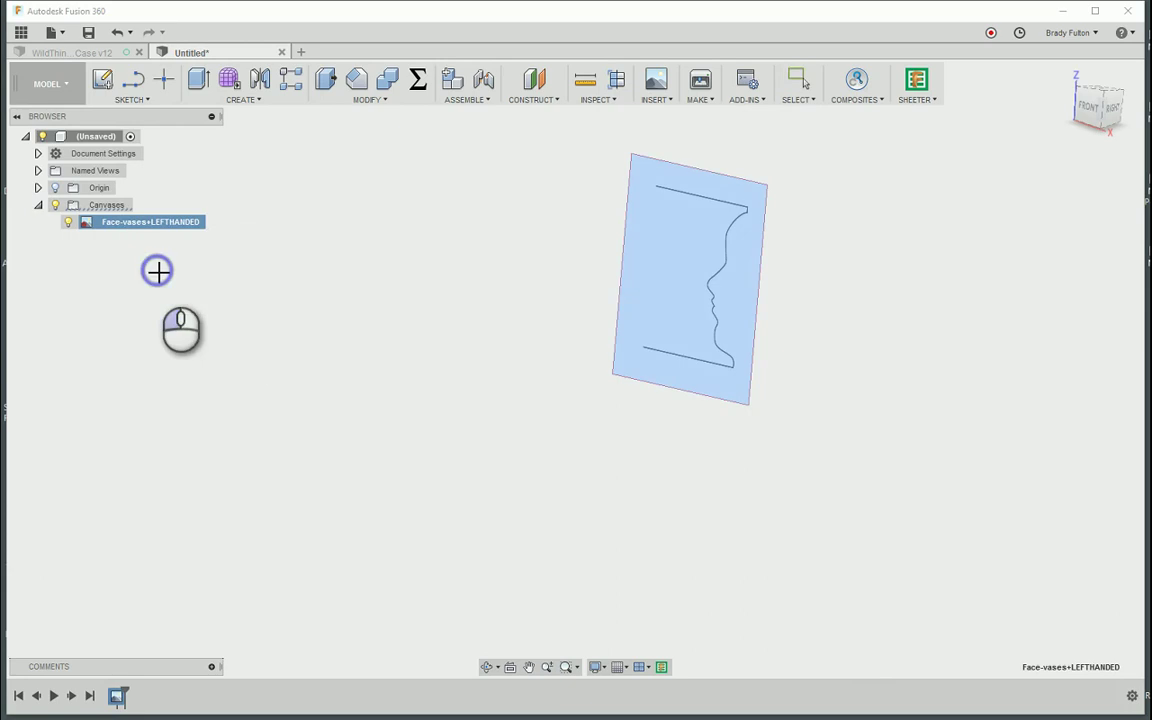
pyautogui.click(653, 188)
pyautogui.click(644, 348)
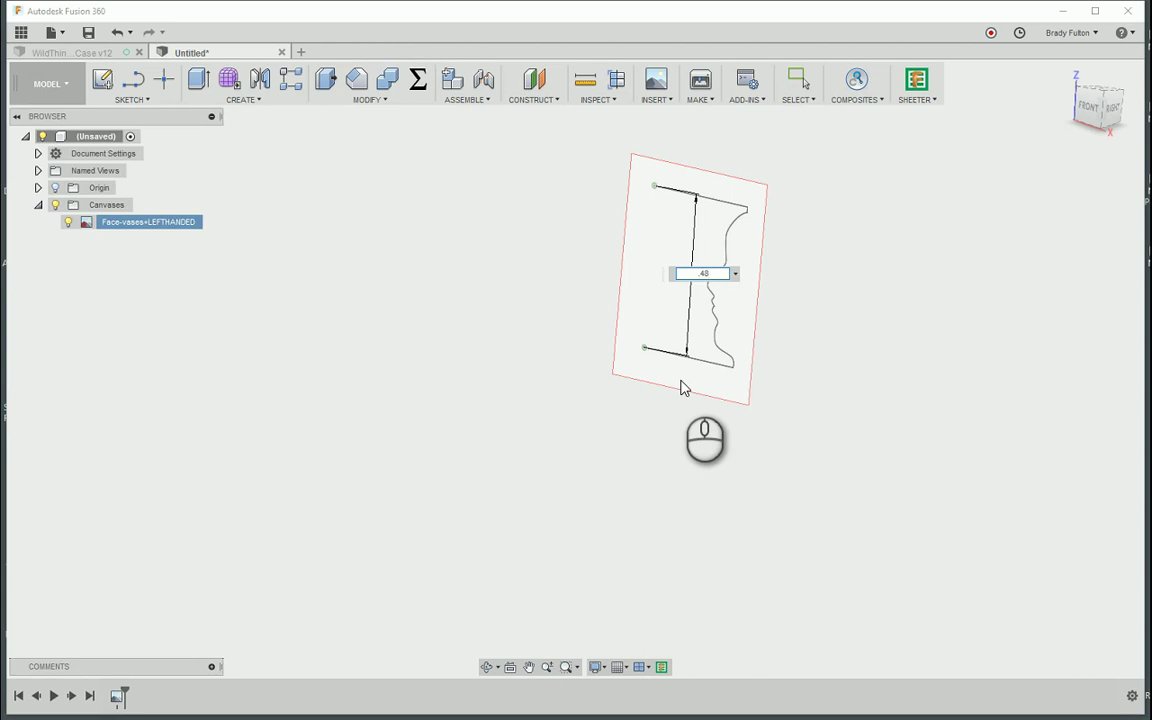
pyautogui.press('Escape')
# Step: Create a sketch on the XZ plane and draw a line about 0.25 in up from the origin, then across to the vase's upper outer corner
pyautogui.scroll(-1, 667, 321)
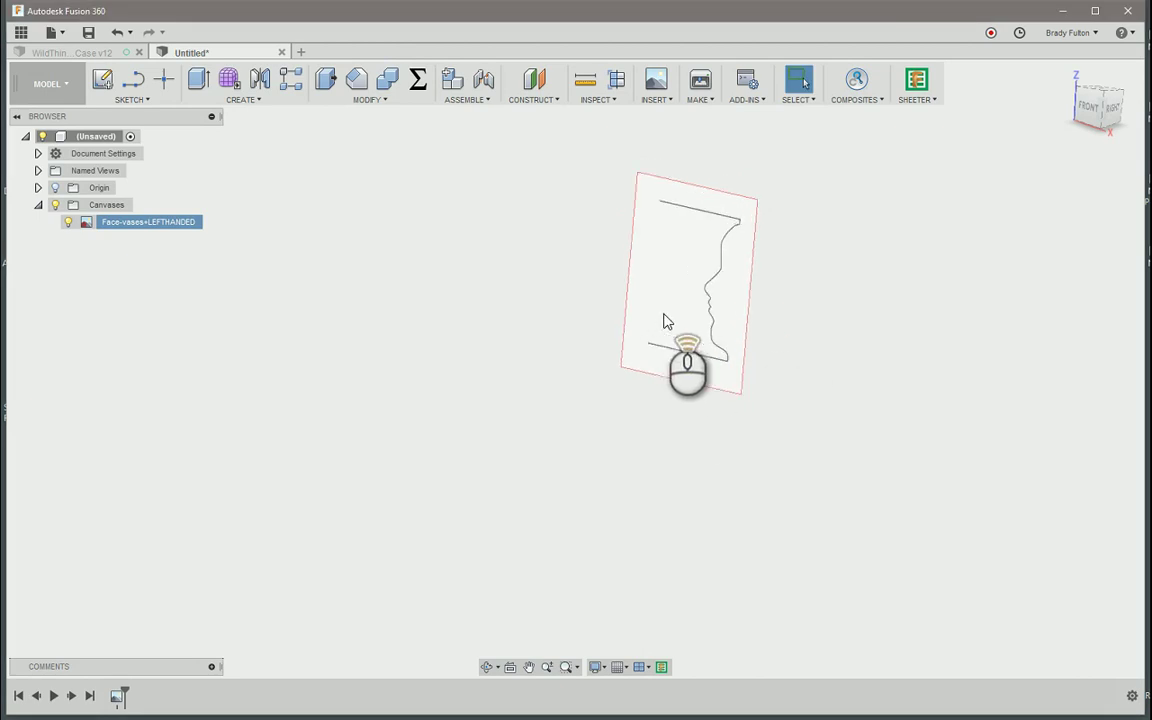
pyautogui.click(102, 79)
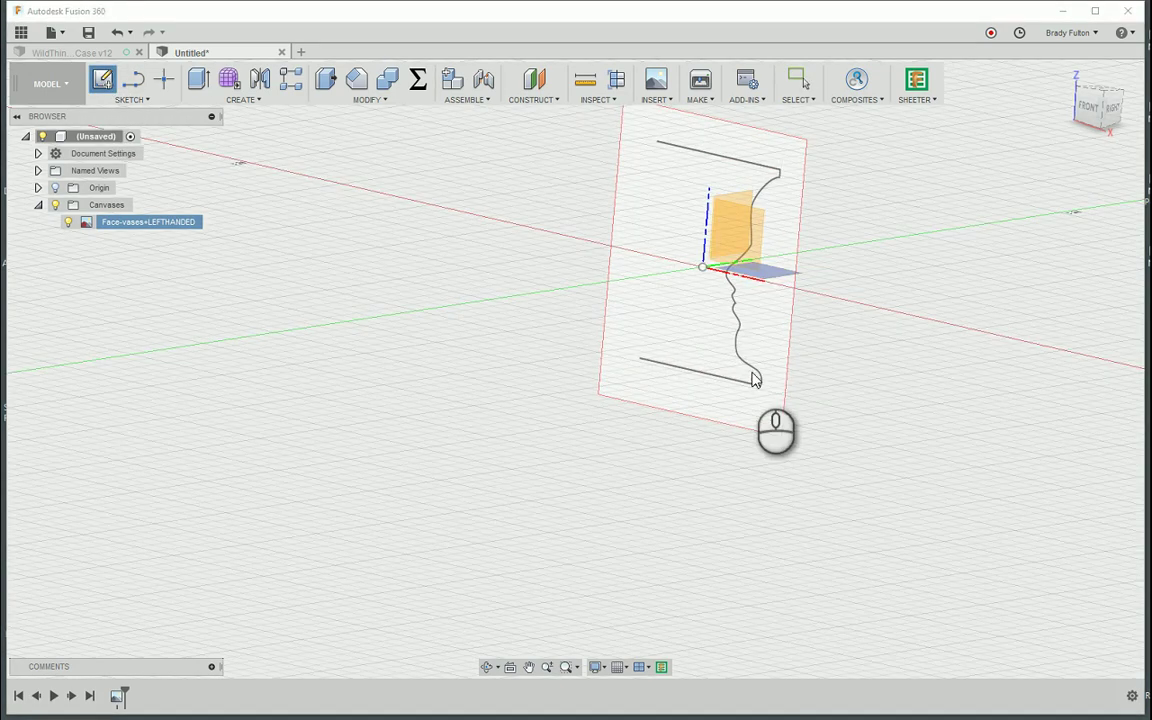
pyautogui.click(738, 258)
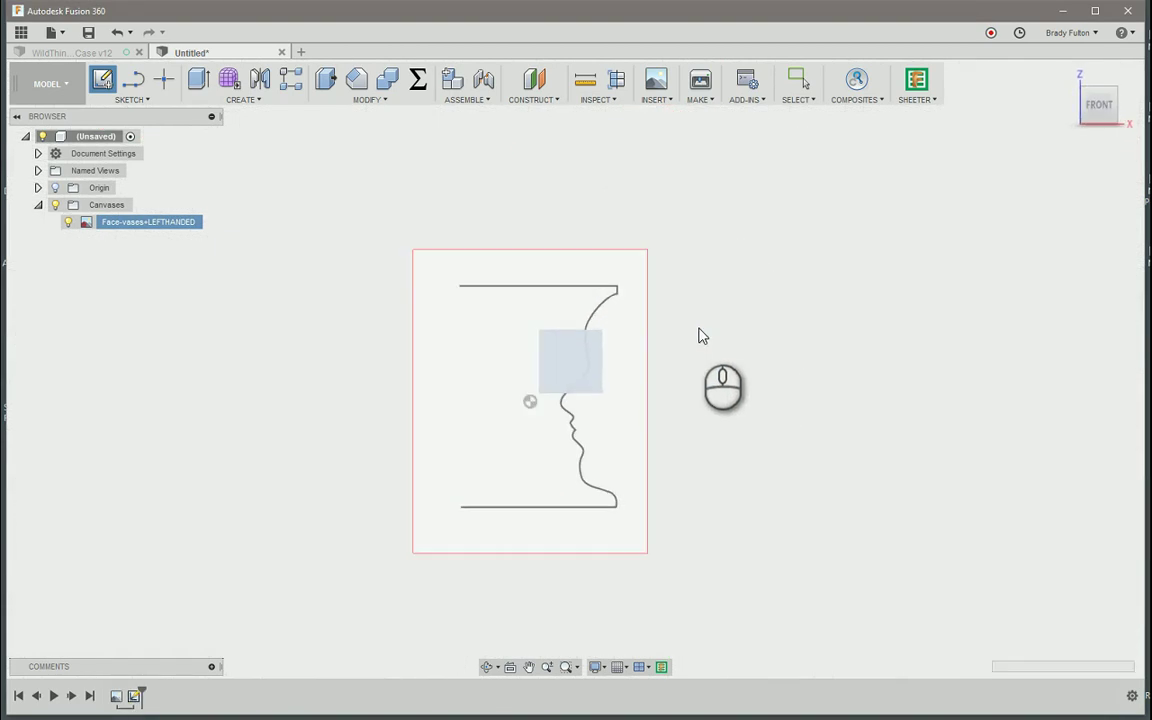
pyautogui.scroll(2, 595, 465)
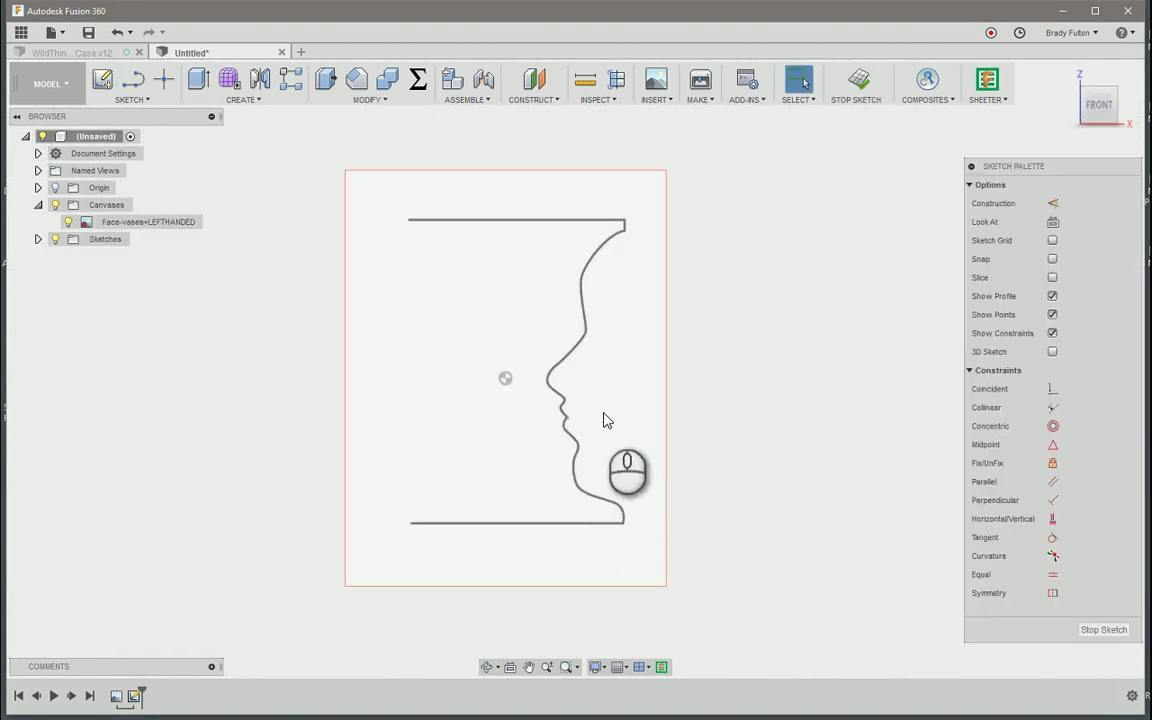
pyautogui.press('s')
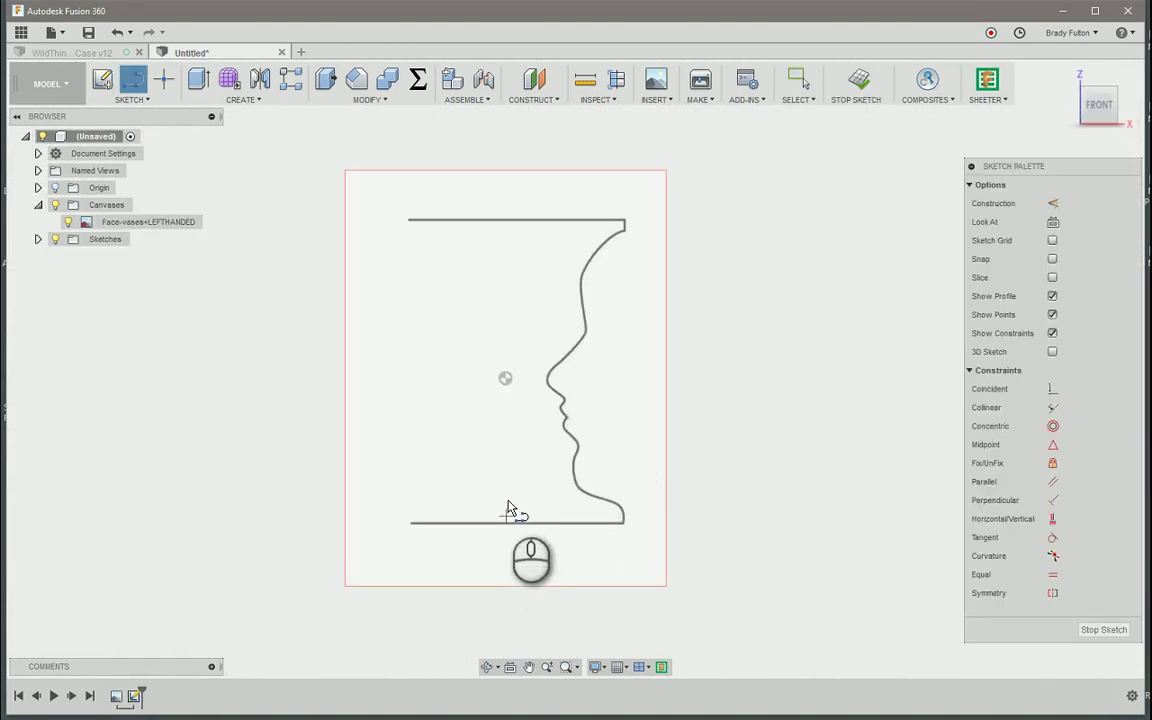
pyautogui.click(506, 379)
pyautogui.click(507, 220)
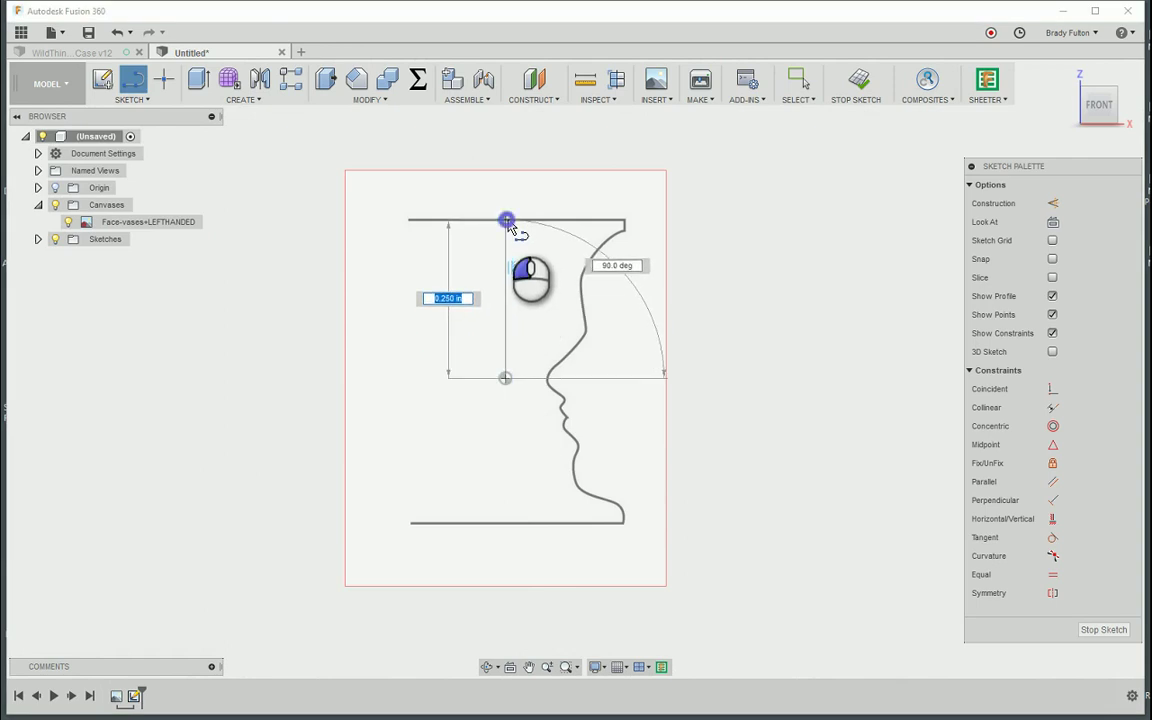
pyautogui.click(624, 220)
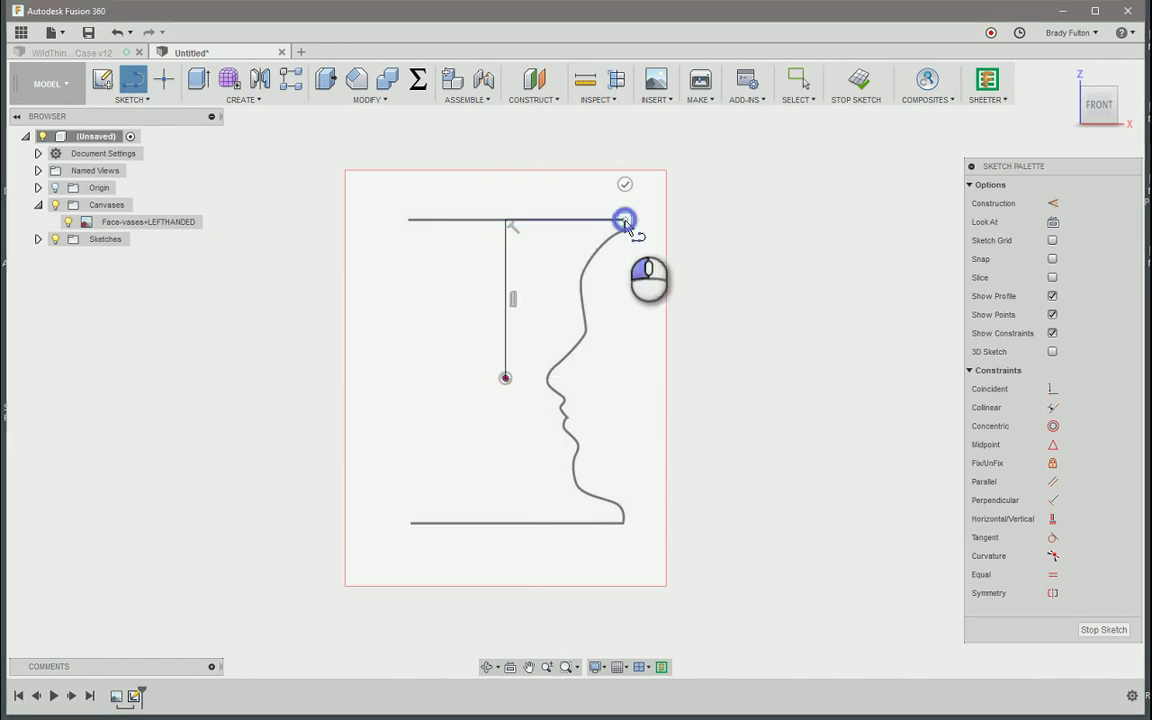
# Step: Continue the profile down the short rim edge, about 0.017 in, and along the forehead, brow and nose with lines and tangent arcs
pyautogui.scroll(4, 626, 228)
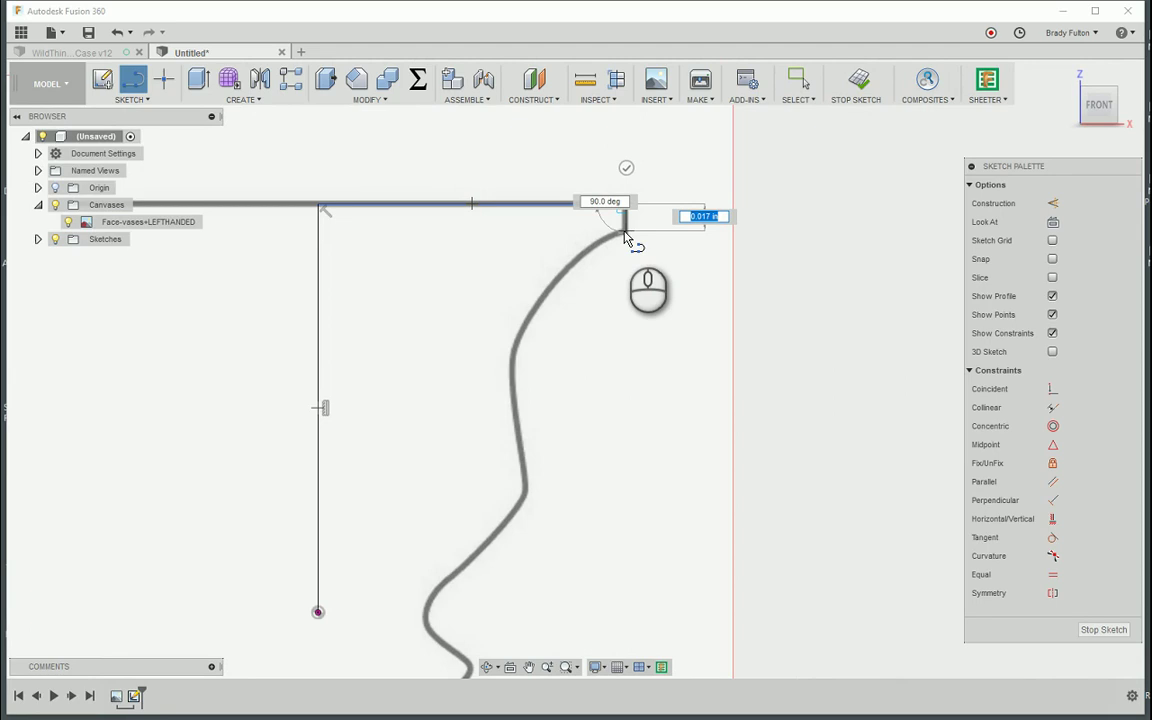
pyautogui.moveTo(625, 237)
pyautogui.mouseDown()
pyautogui.moveTo(575, 266)
pyautogui.moveTo(531, 355)
pyautogui.moveTo(511, 361)
pyautogui.moveTo(527, 497)
pyautogui.moveTo(496, 553)
pyautogui.moveTo(430, 590)
pyautogui.moveTo(493, 545)
pyautogui.moveTo(520, 495)
pyautogui.moveTo(447, 586)
pyautogui.mouseUp()
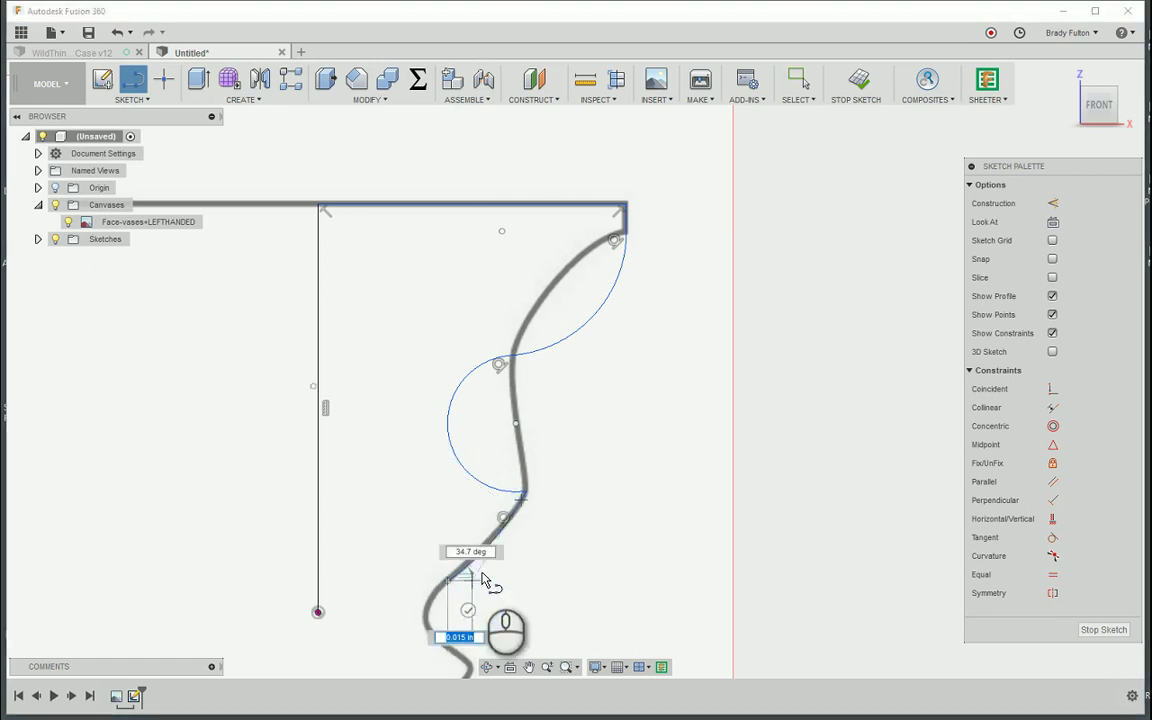
pyautogui.moveTo(483, 578); pyautogui.dragTo(502, 383, button='middle')
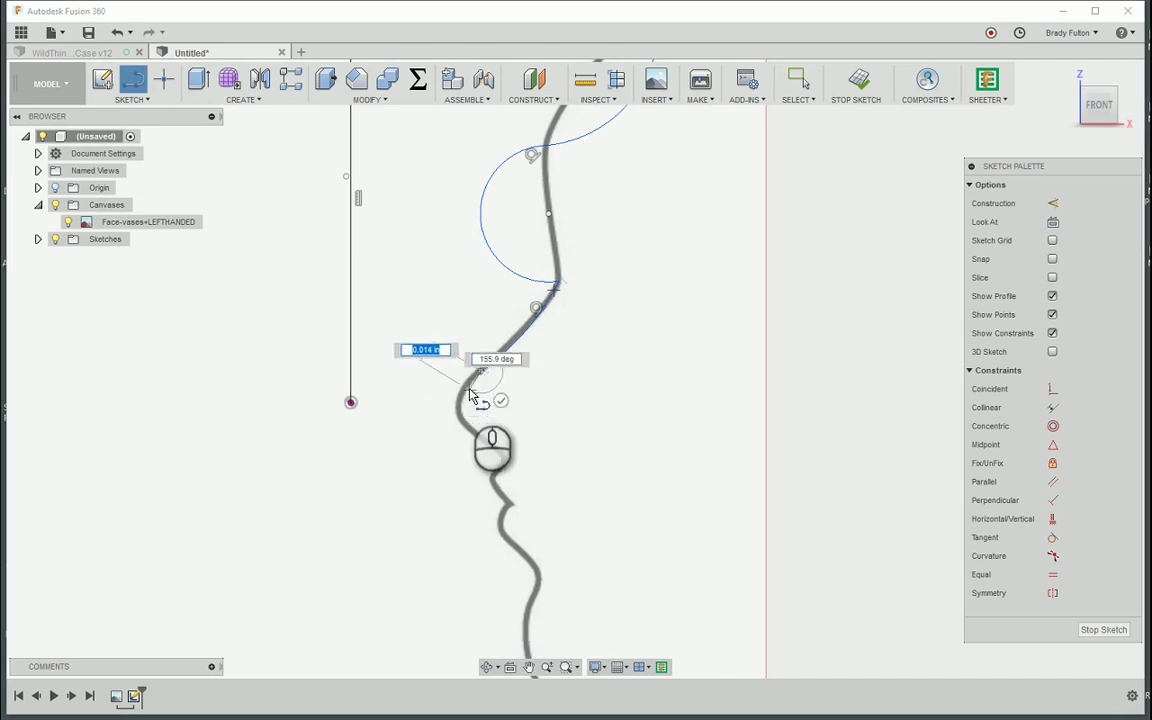
pyautogui.moveTo(470, 384); pyautogui.dragTo(471, 428)
# Step: Trace the underside of the nose, the upper lip, the mouth corner and the lower lip with connected lines and arcs
pyautogui.scroll(2, 487, 446)
pyautogui.scroll(1, 487, 446)
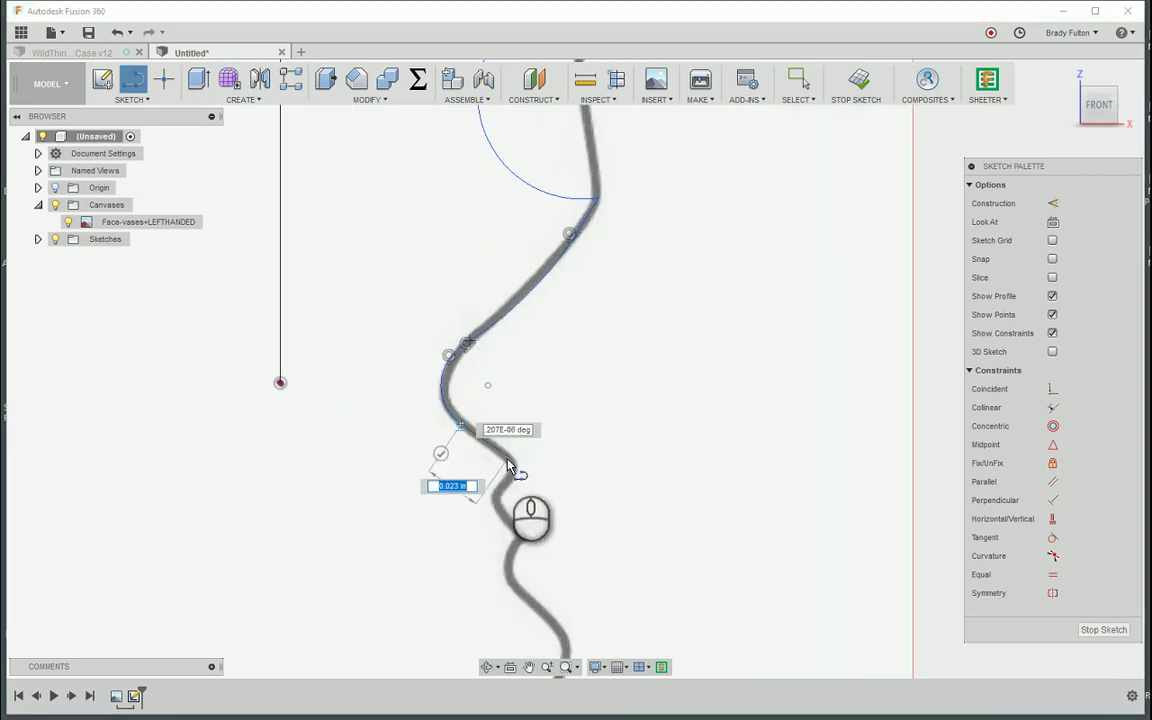
pyautogui.moveTo(502, 474); pyautogui.dragTo(525, 545)
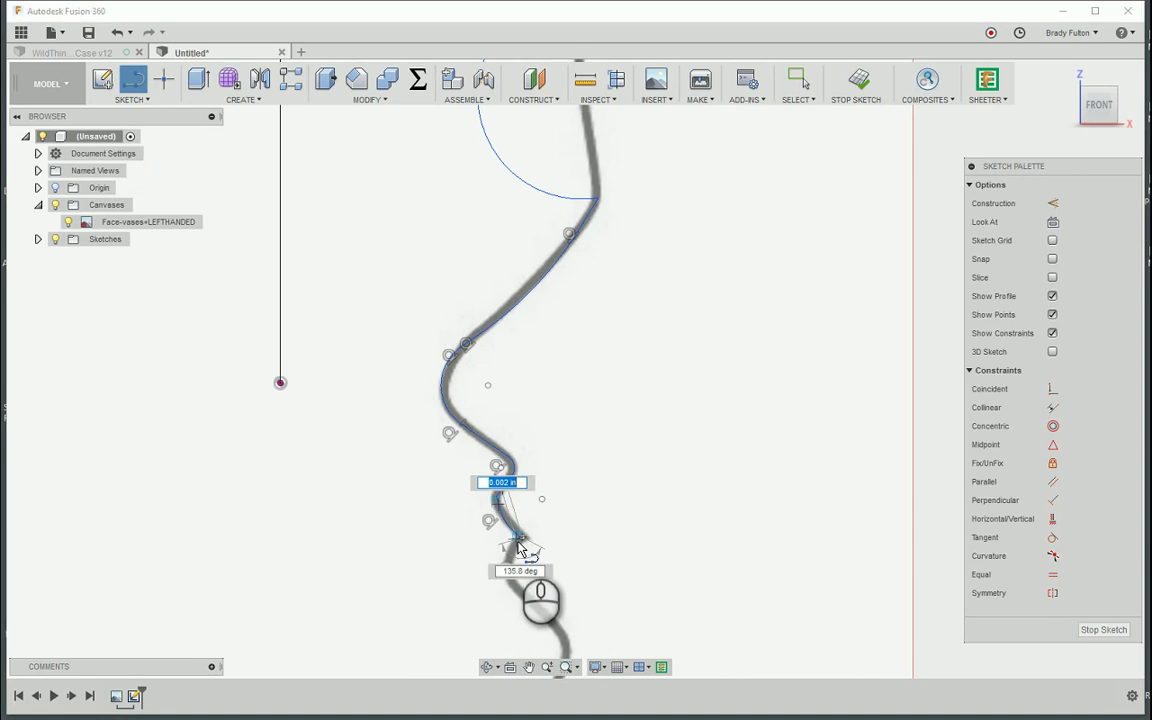
pyautogui.scroll(3, 507, 451)
pyautogui.scroll(1, 505, 390)
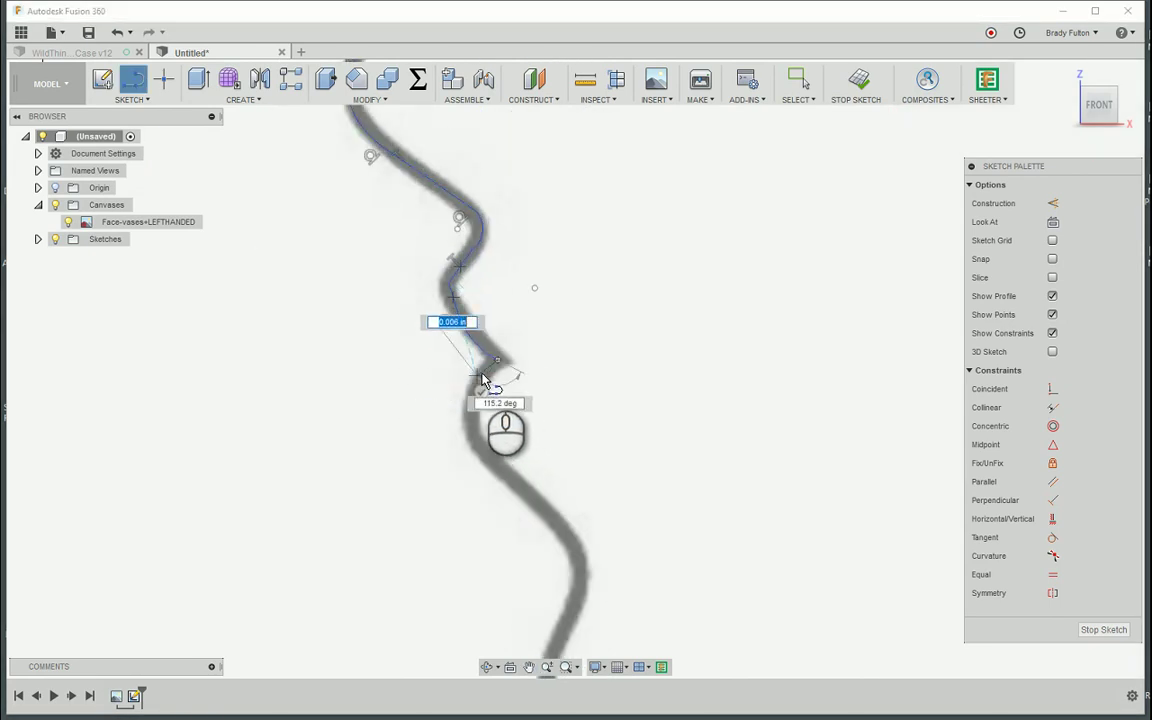
pyautogui.moveTo(486, 374); pyautogui.dragTo(492, 457)
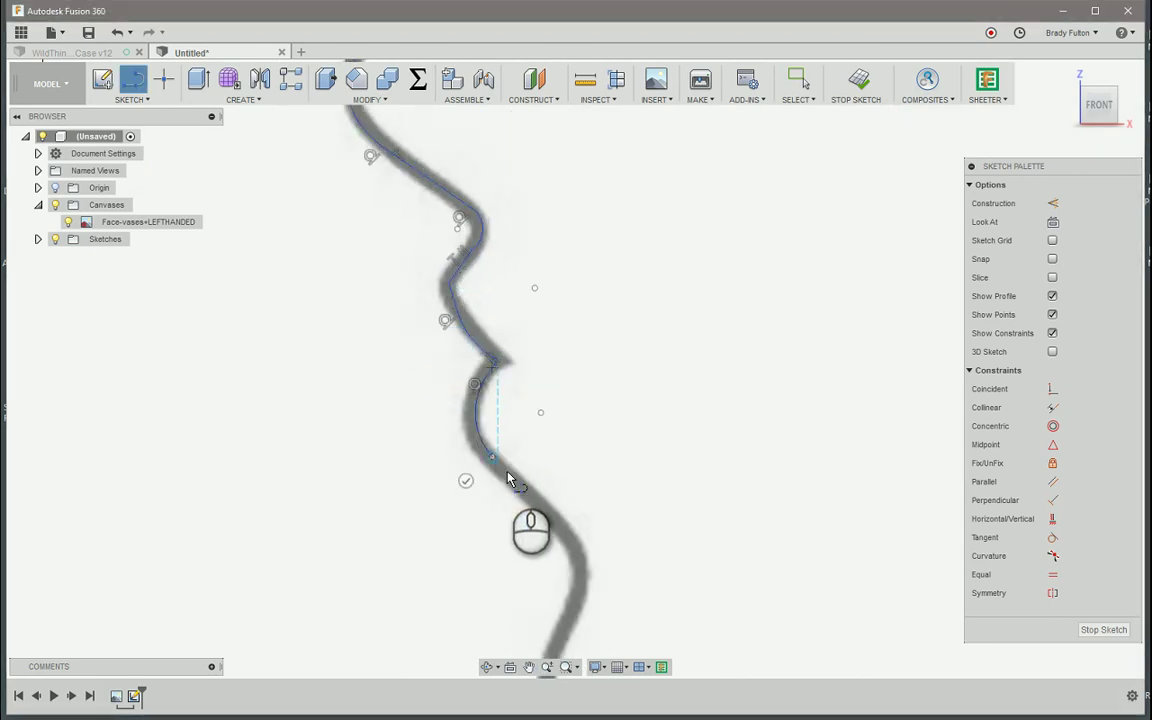
# Step: Trace the chin and the front of the neck with connected lines and tangent arcs, continuing from below the lower lip
pyautogui.click(566, 530)
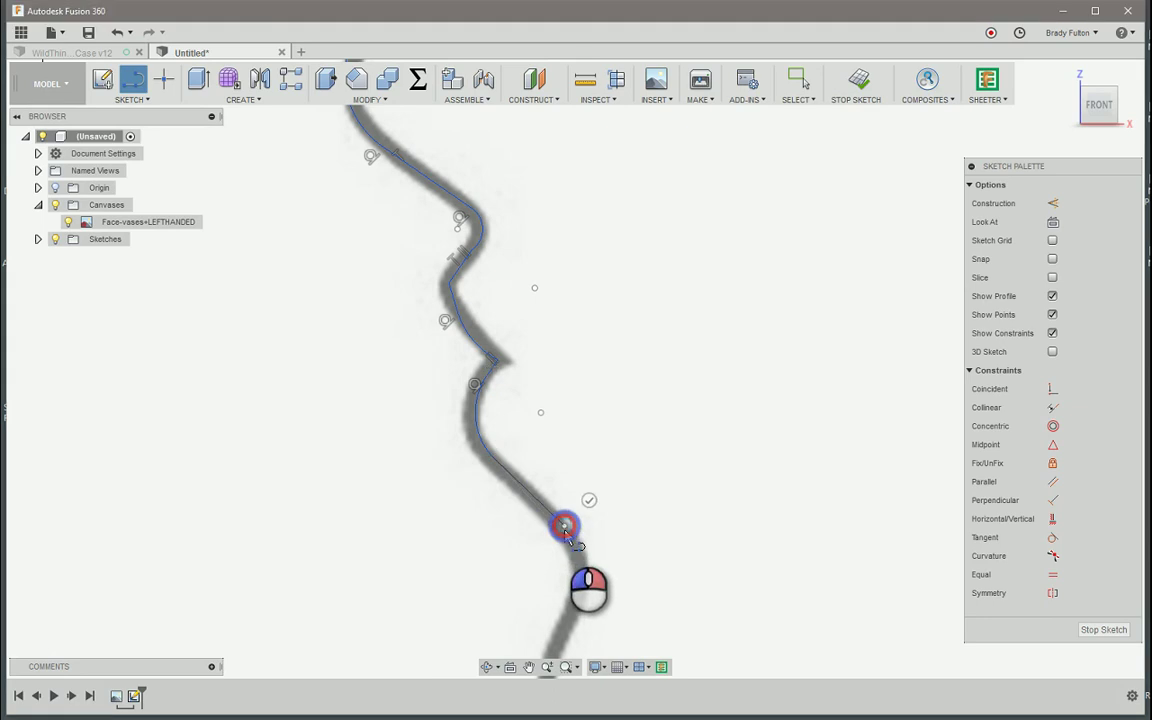
pyautogui.moveTo(566, 530); pyautogui.dragTo(586, 608)
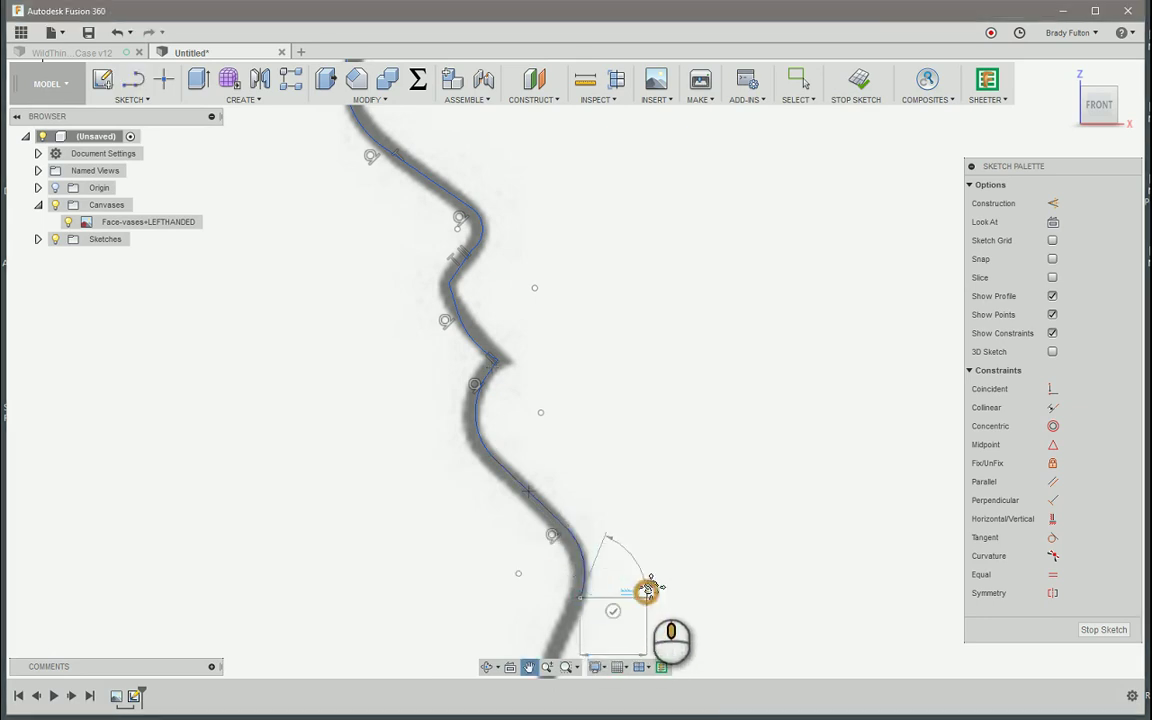
pyautogui.moveTo(648, 591)
pyautogui.mouseDown(button='middle')
pyautogui.moveTo(733, 218)
pyautogui.moveTo(708, 204)
pyautogui.mouseUp(button='middle')
pyautogui.moveTo(692, 177); pyautogui.dragTo(663, 228)
pyautogui.moveTo(663, 228); pyautogui.dragTo(677, 367)
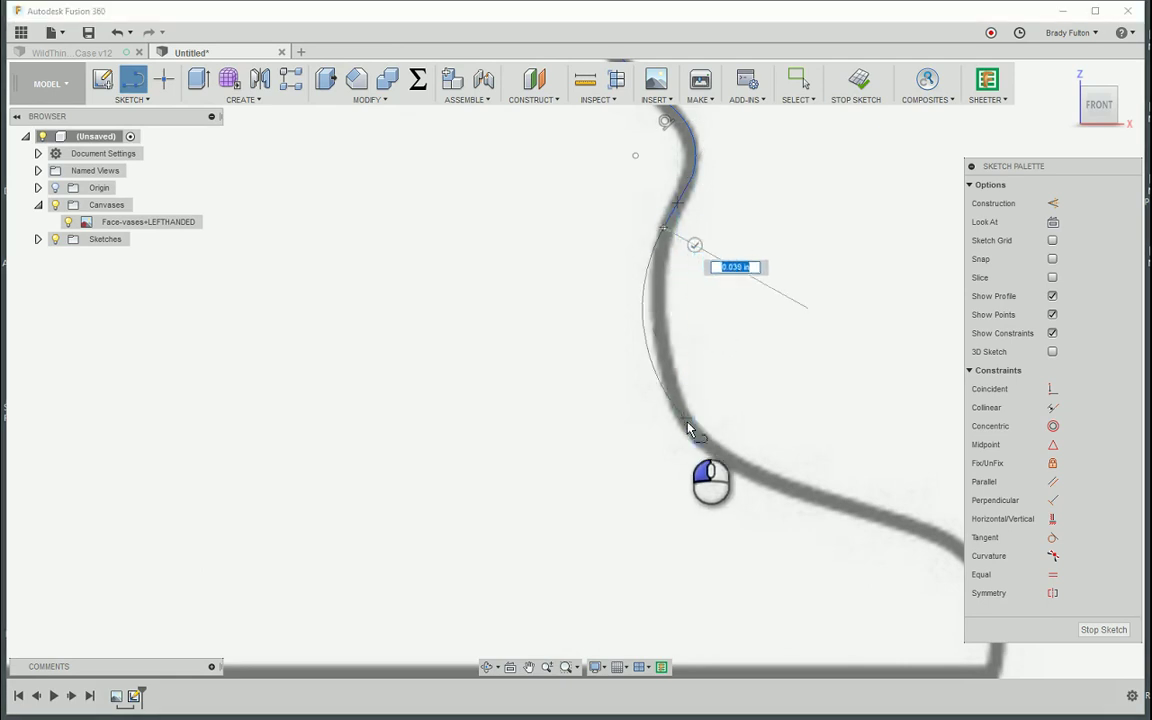
pyautogui.moveTo(688, 428); pyautogui.dragTo(712, 446)
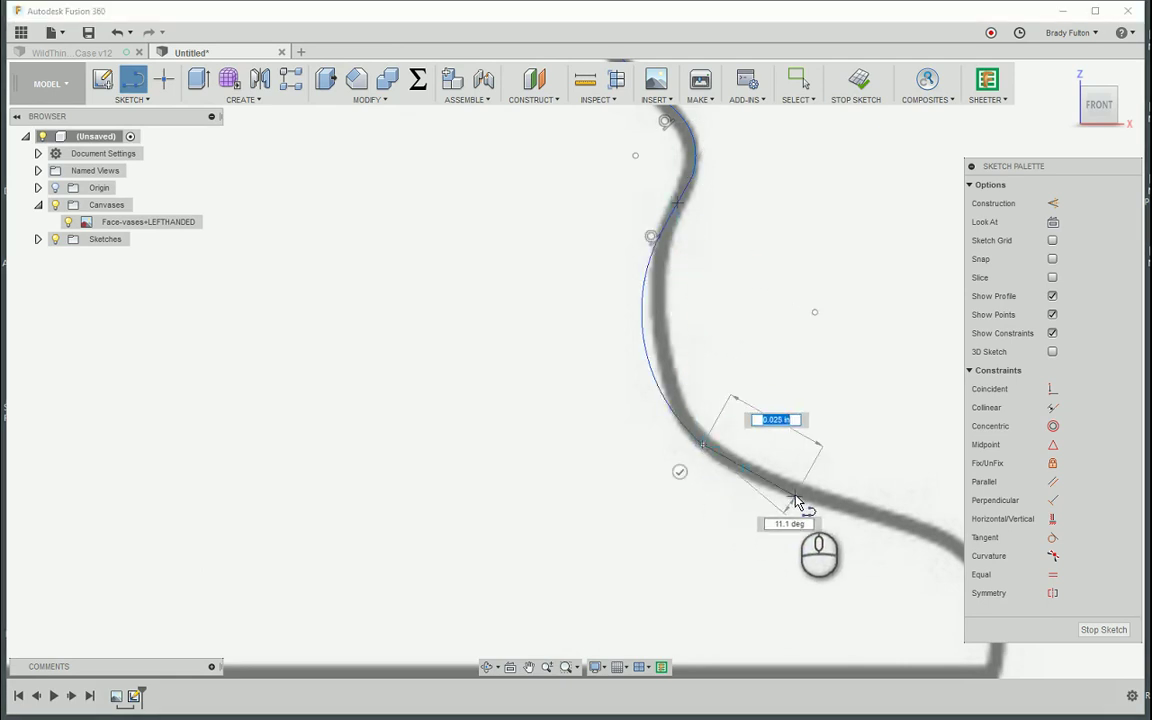
# Step: Continue the profile over the shoulder curve with lines and tangent arcs, ending in a vertical edge about 0.013 in long at the base corner
pyautogui.moveTo(716, 445); pyautogui.dragTo(610, 327, button='middle')
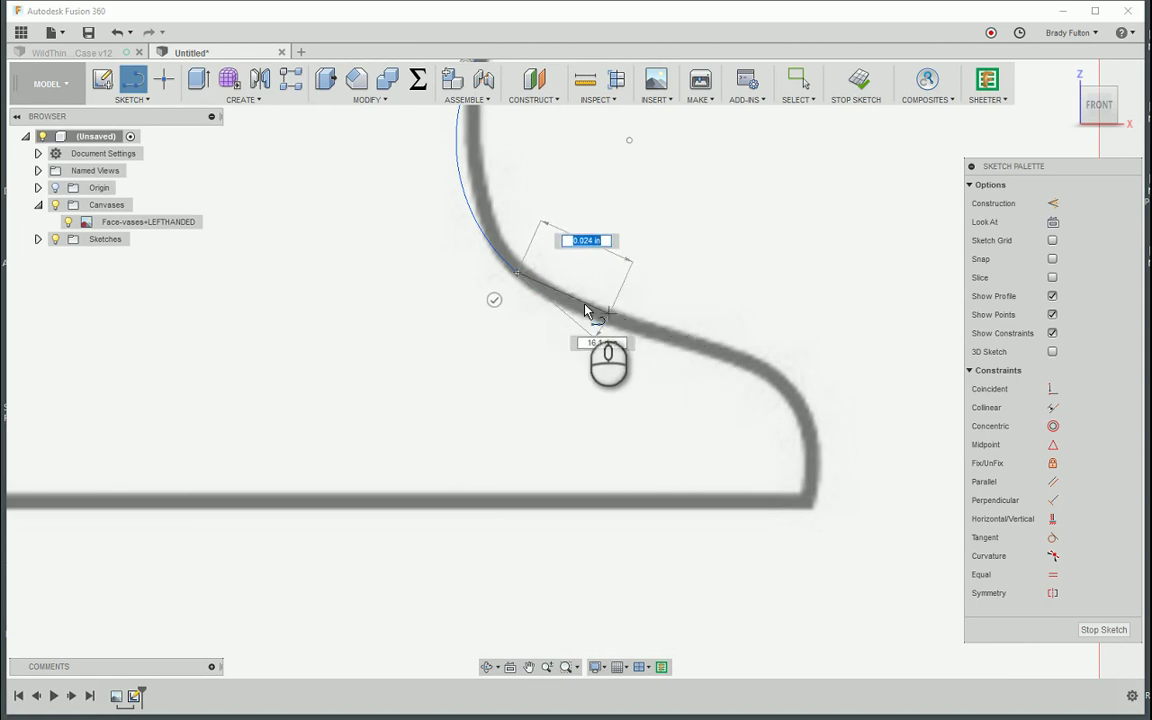
pyautogui.click(556, 296)
pyautogui.moveTo(556, 296); pyautogui.dragTo(812, 442)
pyautogui.click(744, 357)
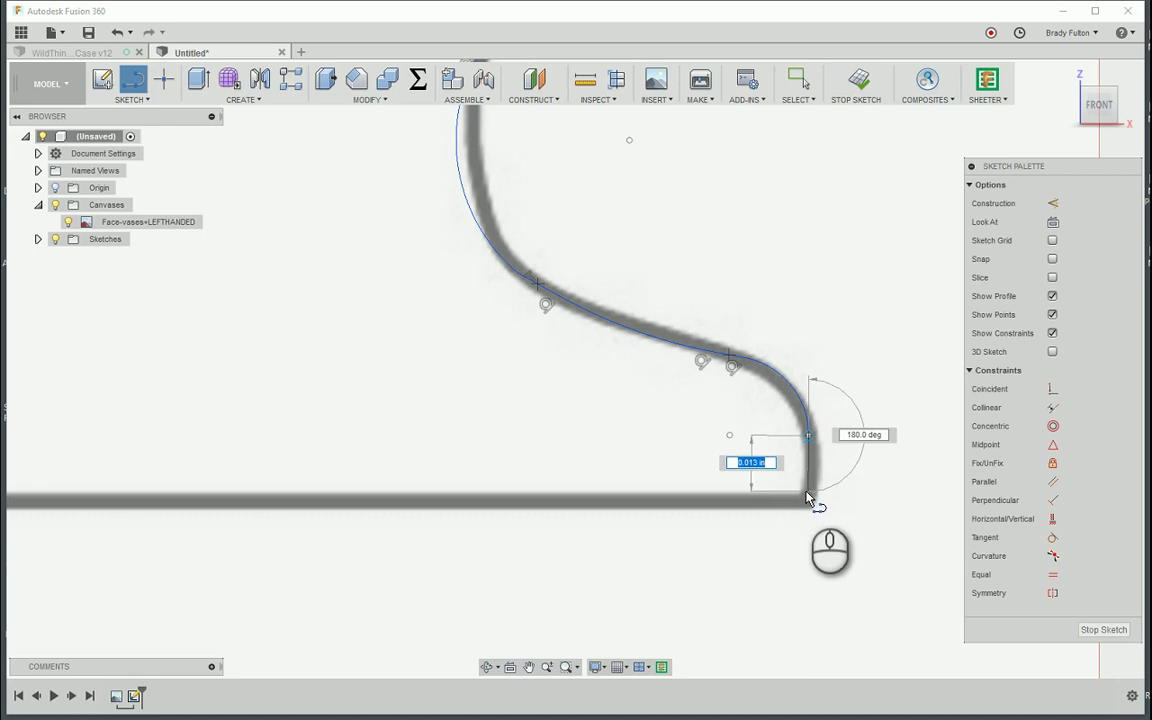
pyautogui.scroll(-3, 720, 460)
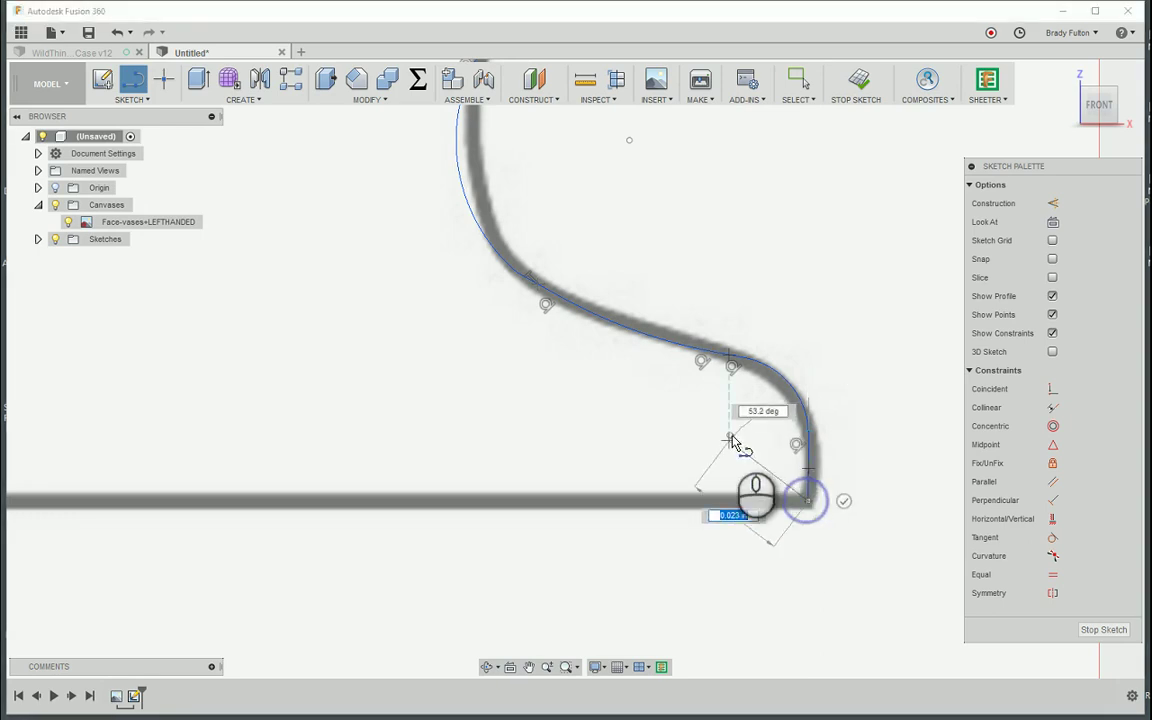
# Step: Draw the base line from the outer corner to the center axis, then close the profile with a vertical line up to the origin
pyautogui.moveTo(540, 483); pyautogui.dragTo(725, 468, button='middle')
pyautogui.scroll(-4, 710, 460)
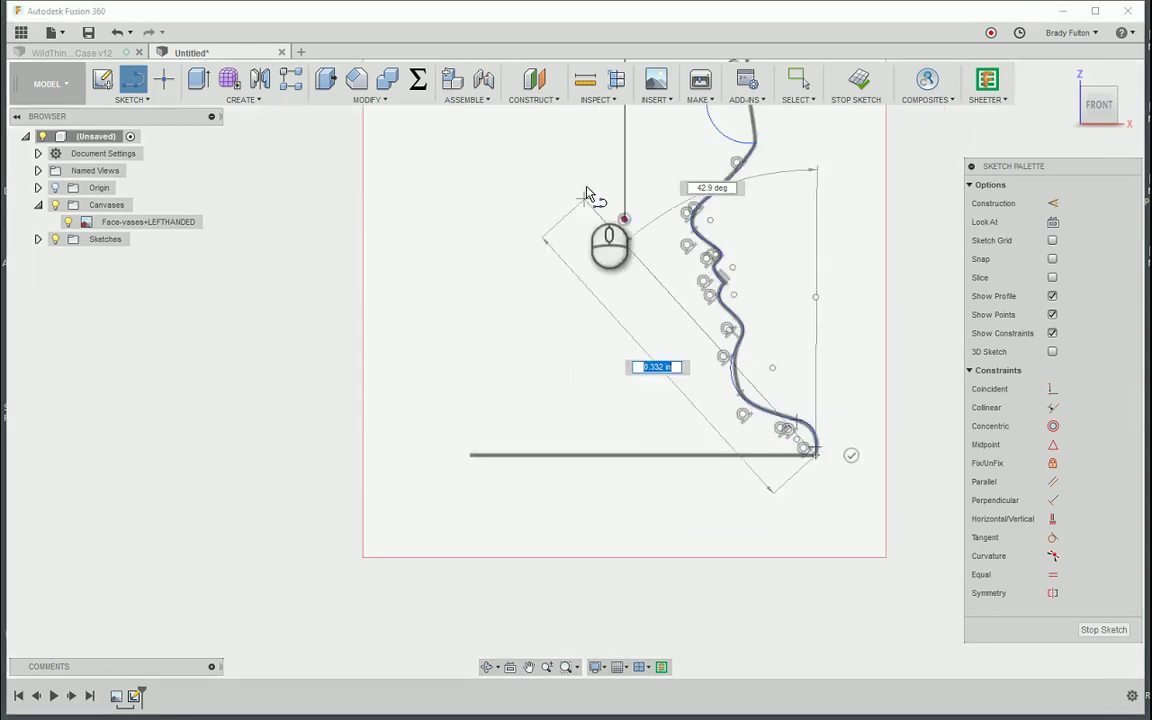
pyautogui.click(626, 456)
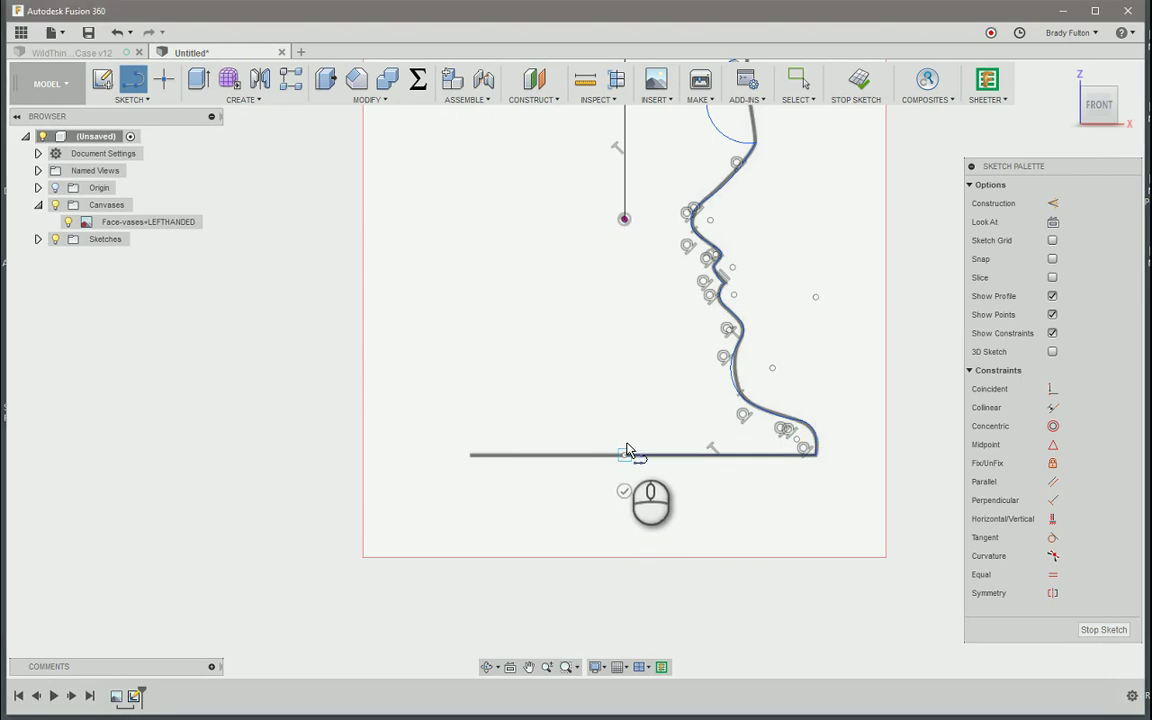
pyautogui.click(624, 219)
pyautogui.press('Escape')
# Step: Adjust the bulging forehead arc and its lower endpoint at the brow to bring them closer to the canvas outline
pyautogui.scroll(-2, 630, 279)
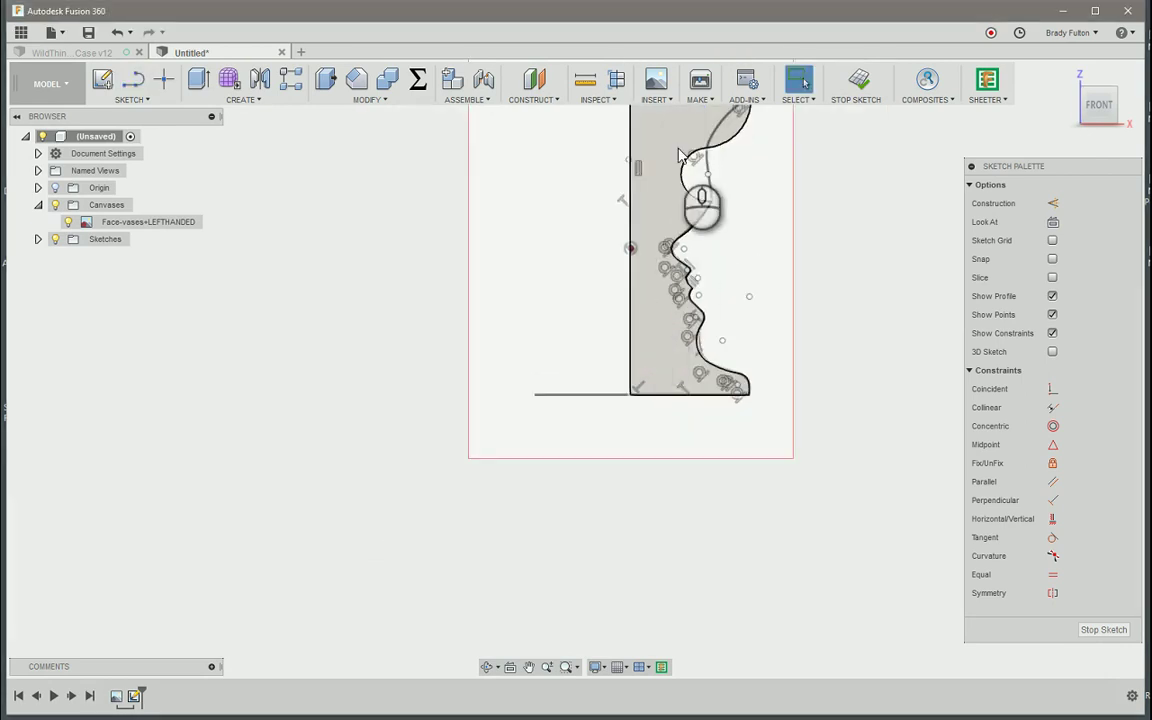
pyautogui.scroll(4, 730, 188)
pyautogui.moveTo(728, 180); pyautogui.dragTo(763, 264, button='middle')
pyautogui.scroll(2, 674, 288)
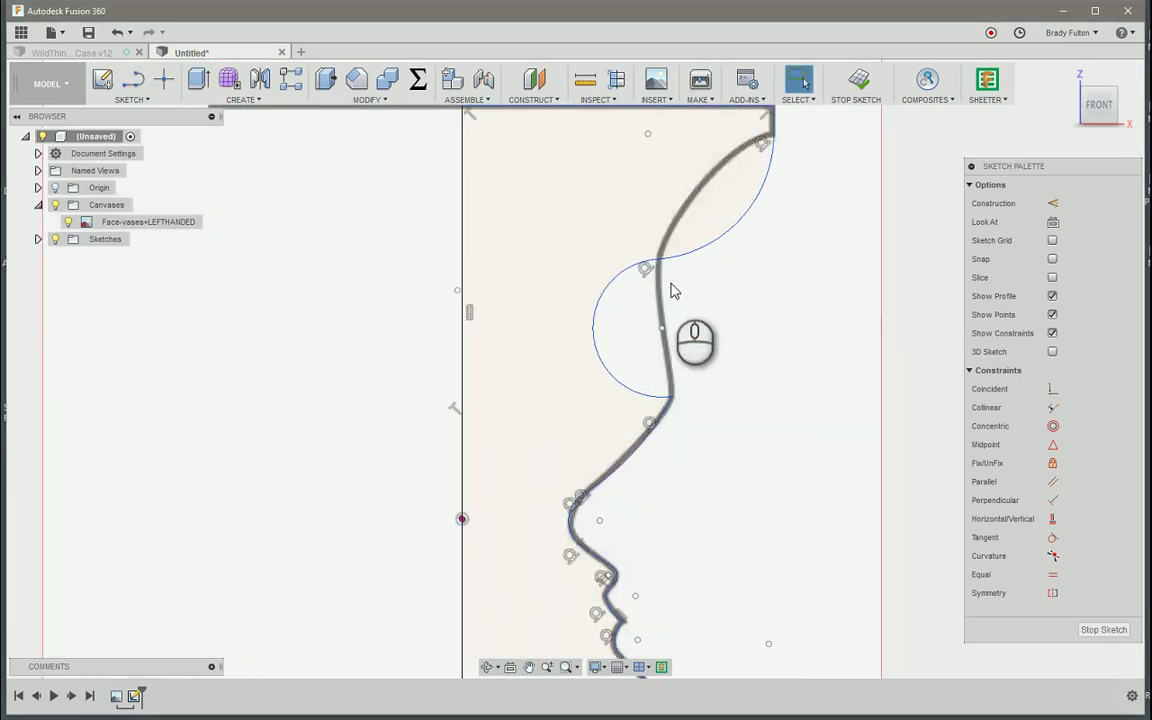
pyautogui.moveTo(594, 323)
pyautogui.mouseDown()
pyautogui.moveTo(614, 322)
pyautogui.moveTo(697, 372)
pyautogui.moveTo(673, 410)
pyautogui.moveTo(670, 400)
pyautogui.mouseUp()
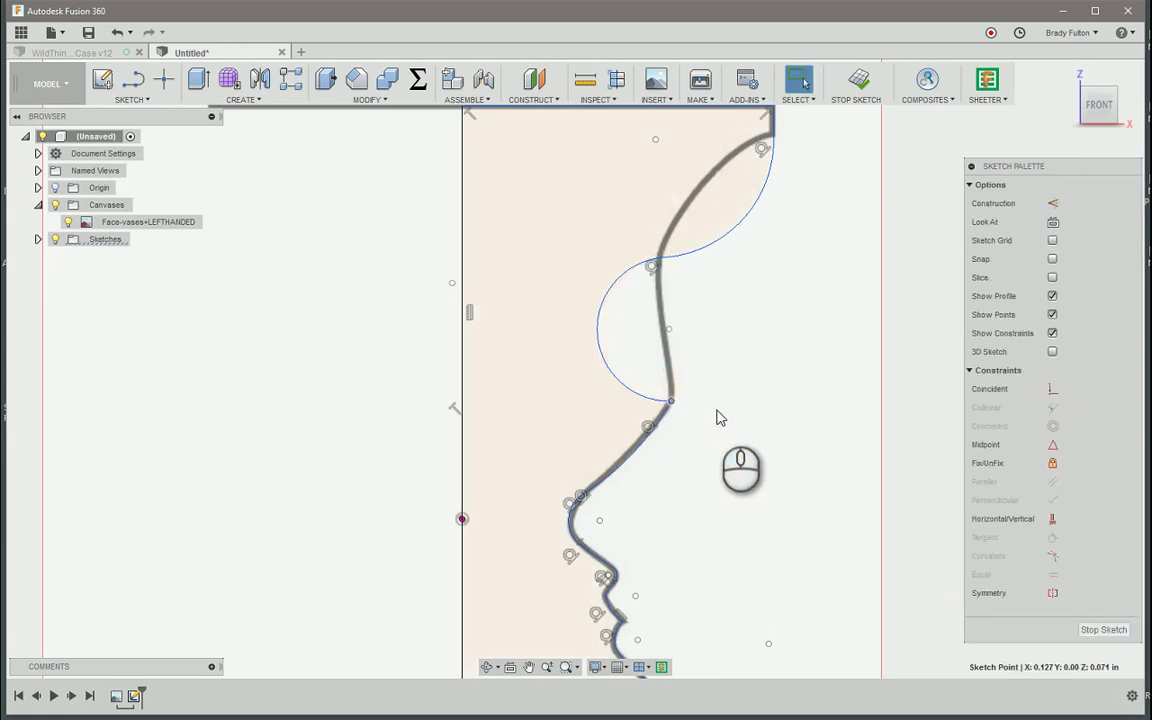
pyautogui.click(663, 423)
pyautogui.keyDown('shift'); pyautogui.click(663, 411); pyautogui.keyUp('shift')
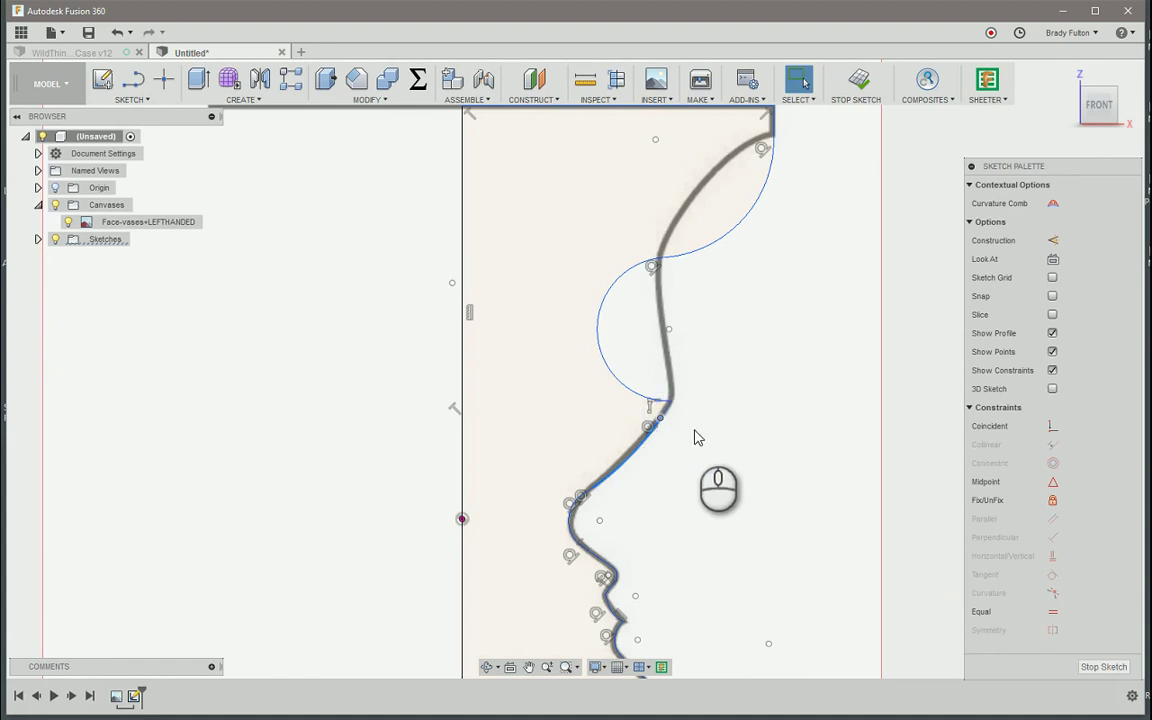
pyautogui.moveTo(697, 435); pyautogui.dragTo(674, 275, button='middle')
pyautogui.scroll(-3, 671, 283)
pyautogui.click(672, 283)
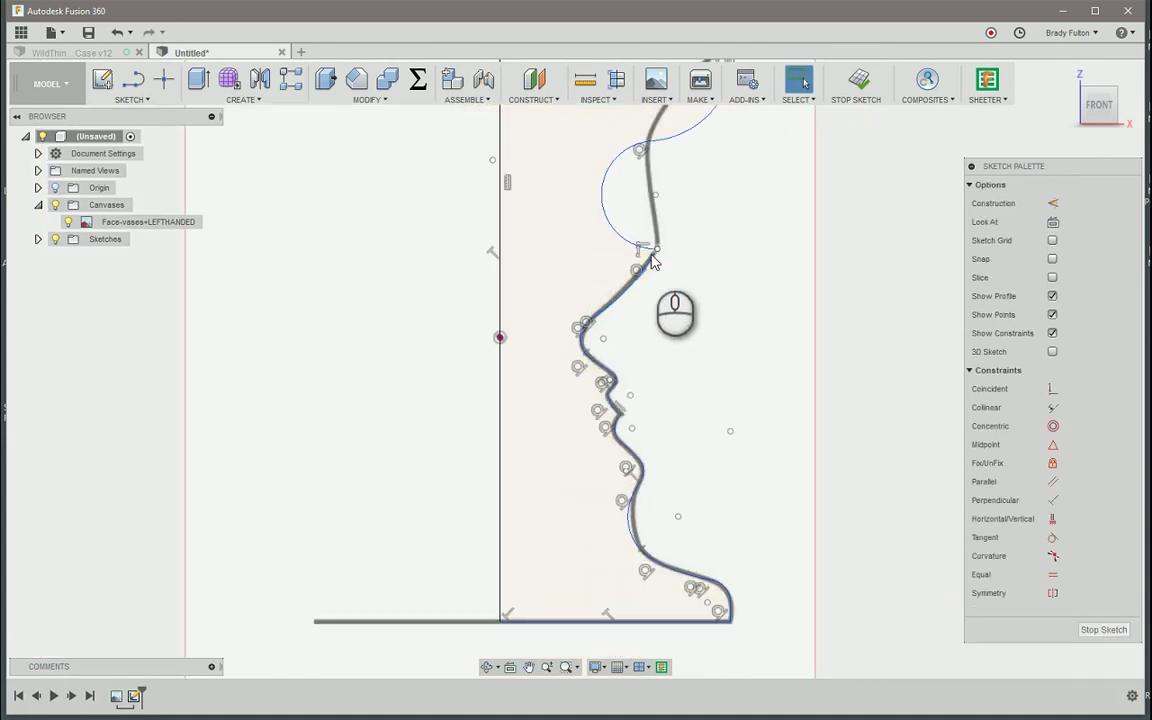
pyautogui.scroll(3, 652, 262)
pyautogui.click(662, 254)
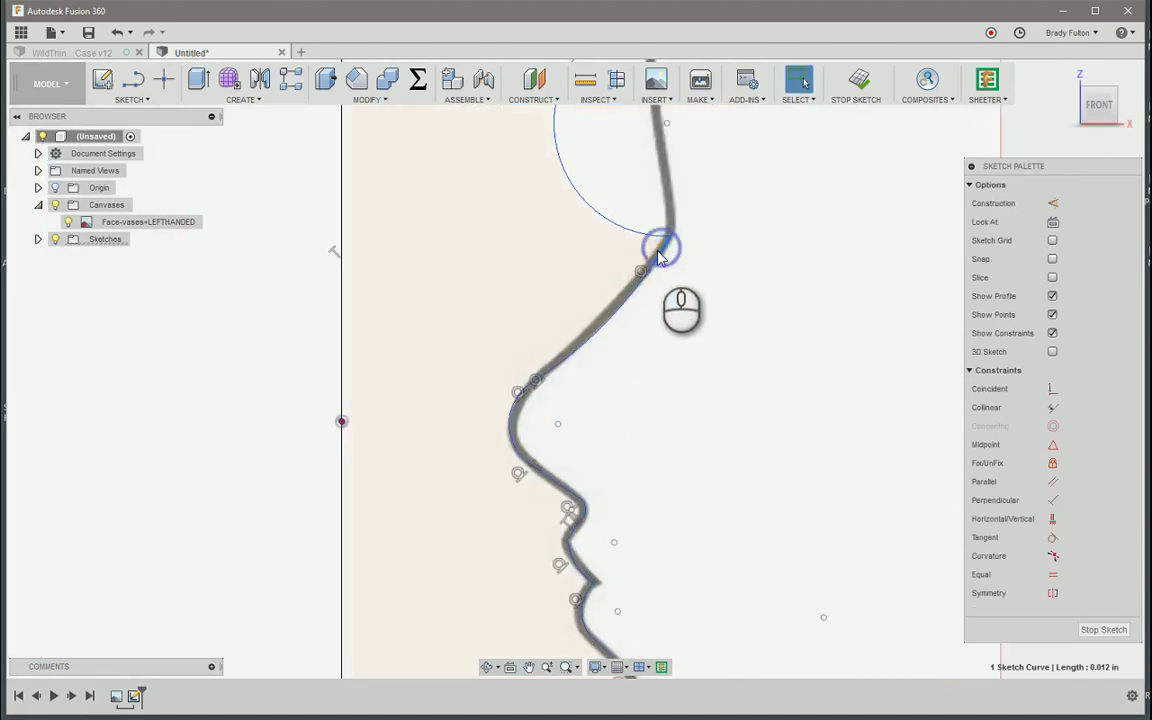
pyautogui.click(628, 303)
pyautogui.click(524, 391)
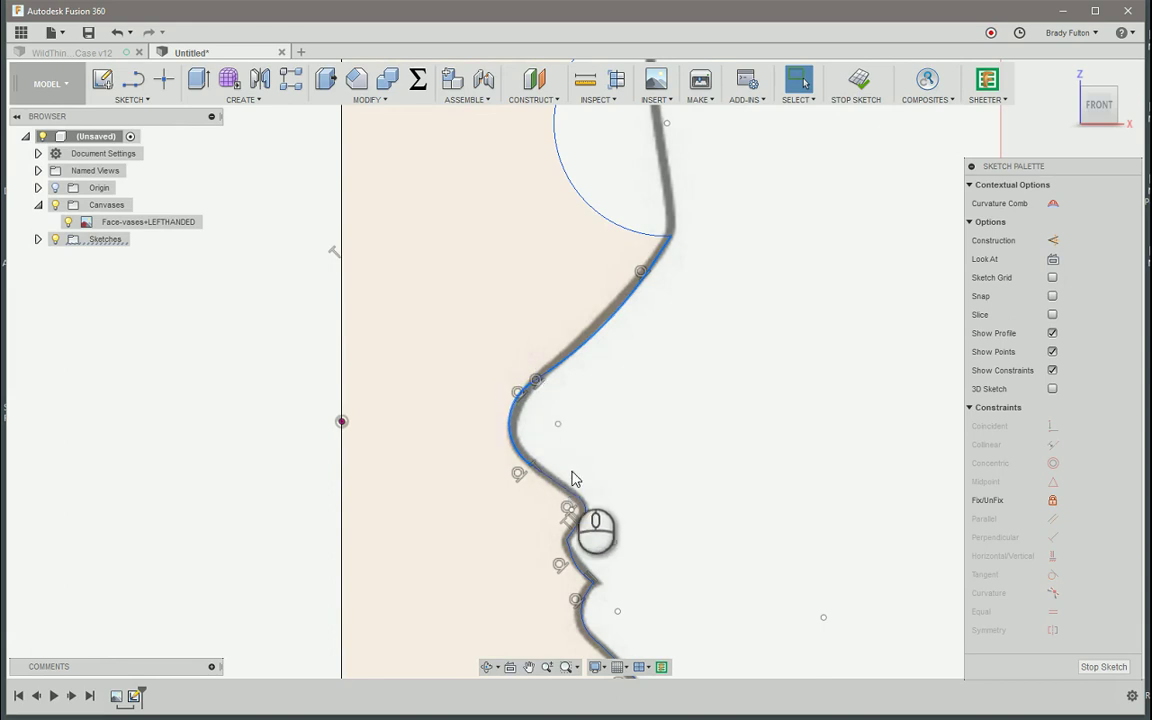
pyautogui.scroll(-3, 658, 445)
pyautogui.click(684, 416)
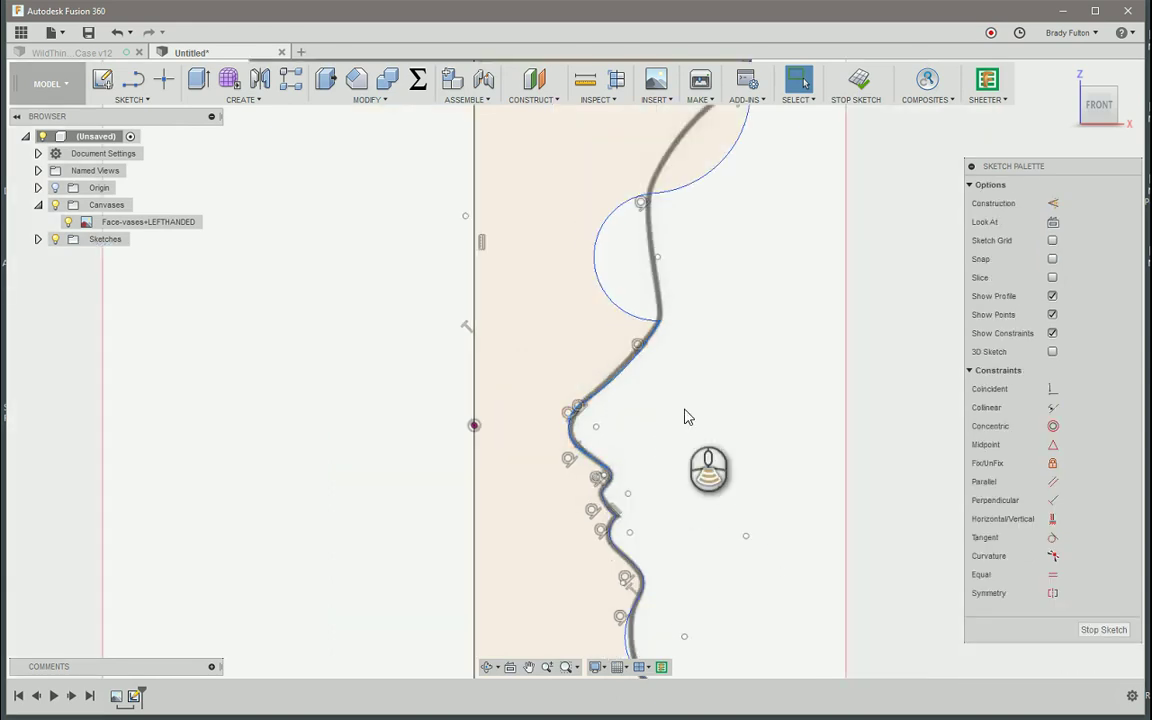
# Step: Select the face outline curves from the nose bridge down to the base, excluding the enclosed profile area, and apply a Fix constraint
pyautogui.moveTo(684, 416); pyautogui.dragTo(661, 350, button='middle')
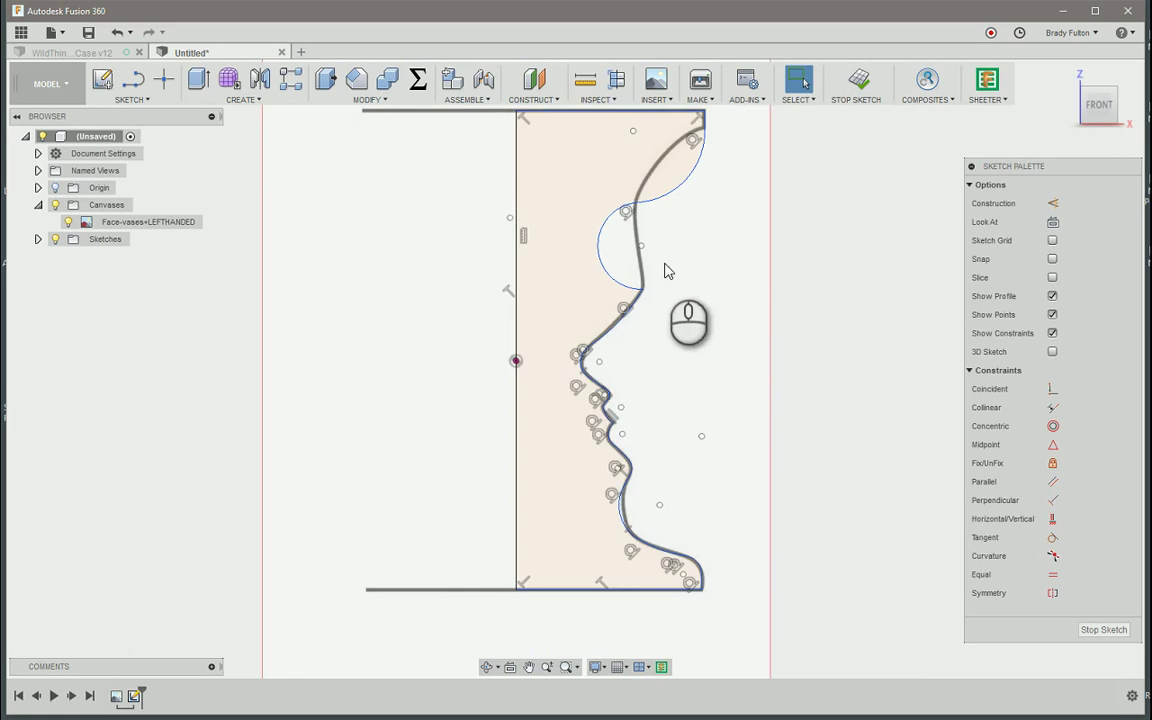
pyautogui.moveTo(733, 320)
pyautogui.mouseDown()
pyautogui.moveTo(631, 548)
pyautogui.moveTo(586, 549)
pyautogui.moveTo(577, 565)
pyautogui.mouseUp()
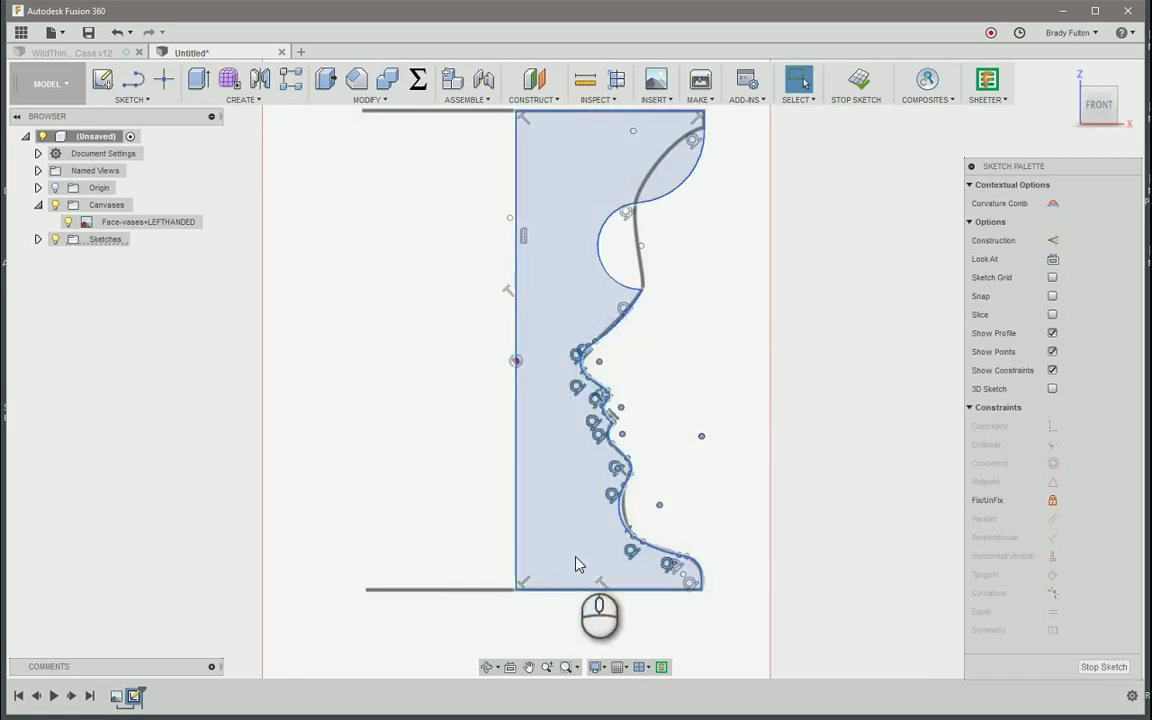
pyautogui.click(564, 510)
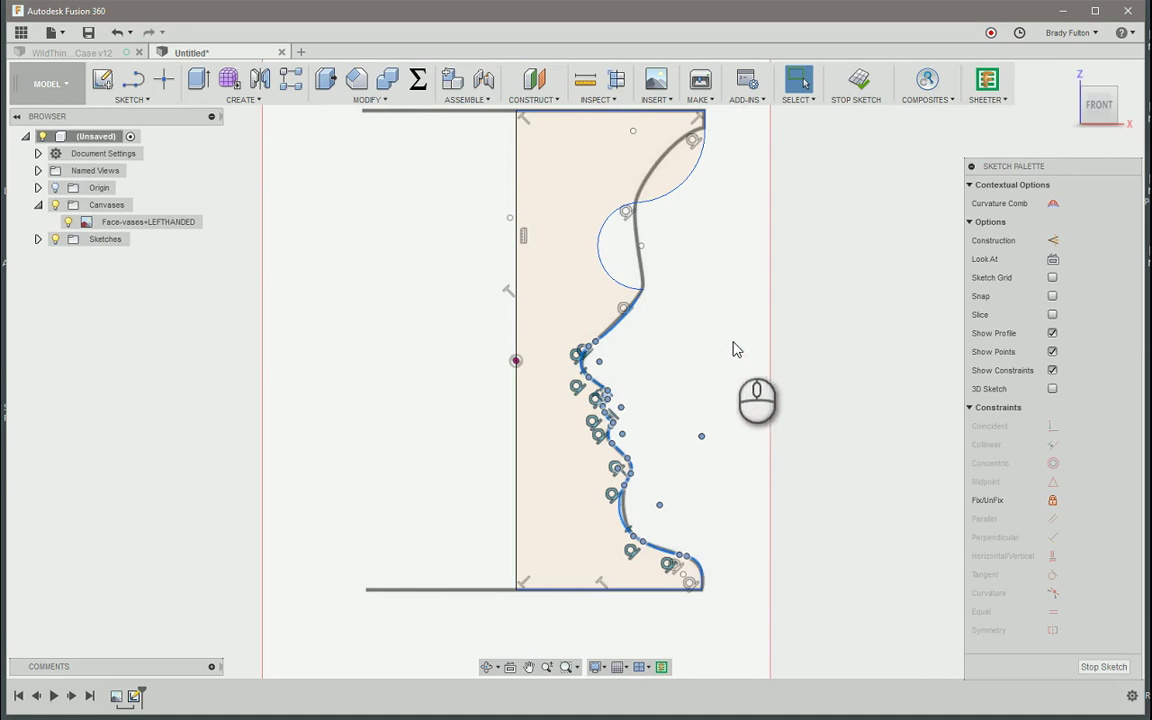
pyautogui.click(1055, 500)
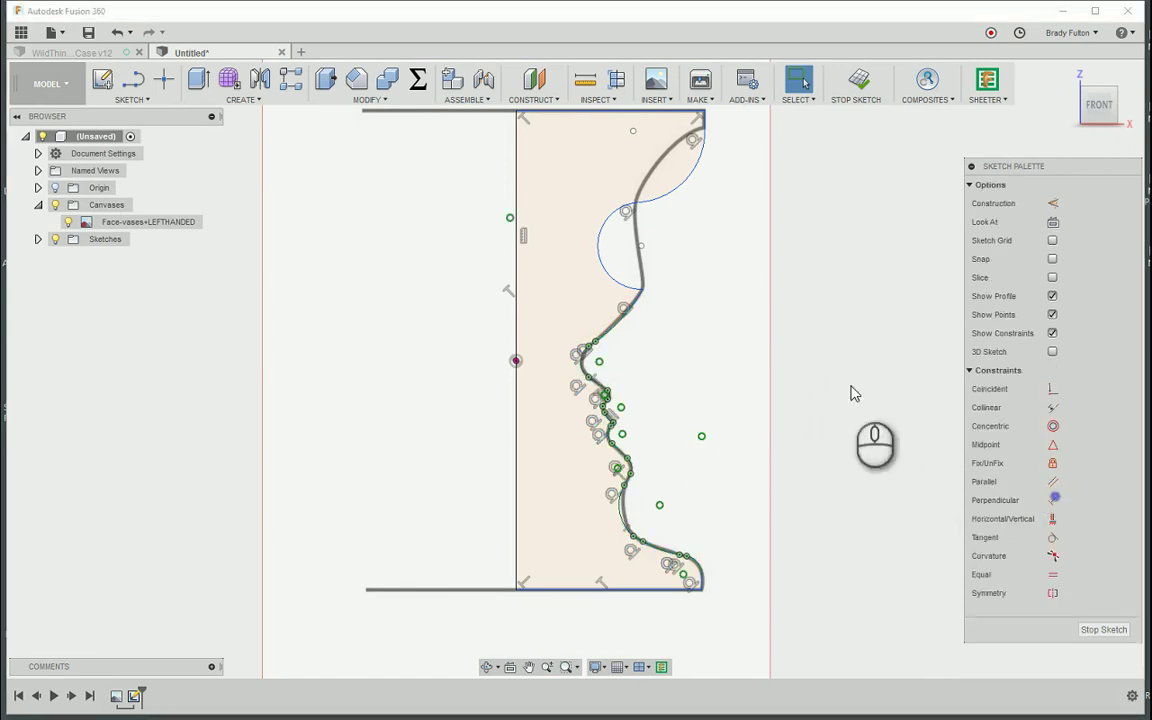
# Step: Reposition the forehead arc's center and its lower endpoint at the brow tip, then fix the short brow segment in place
pyautogui.scroll(3, 655, 250)
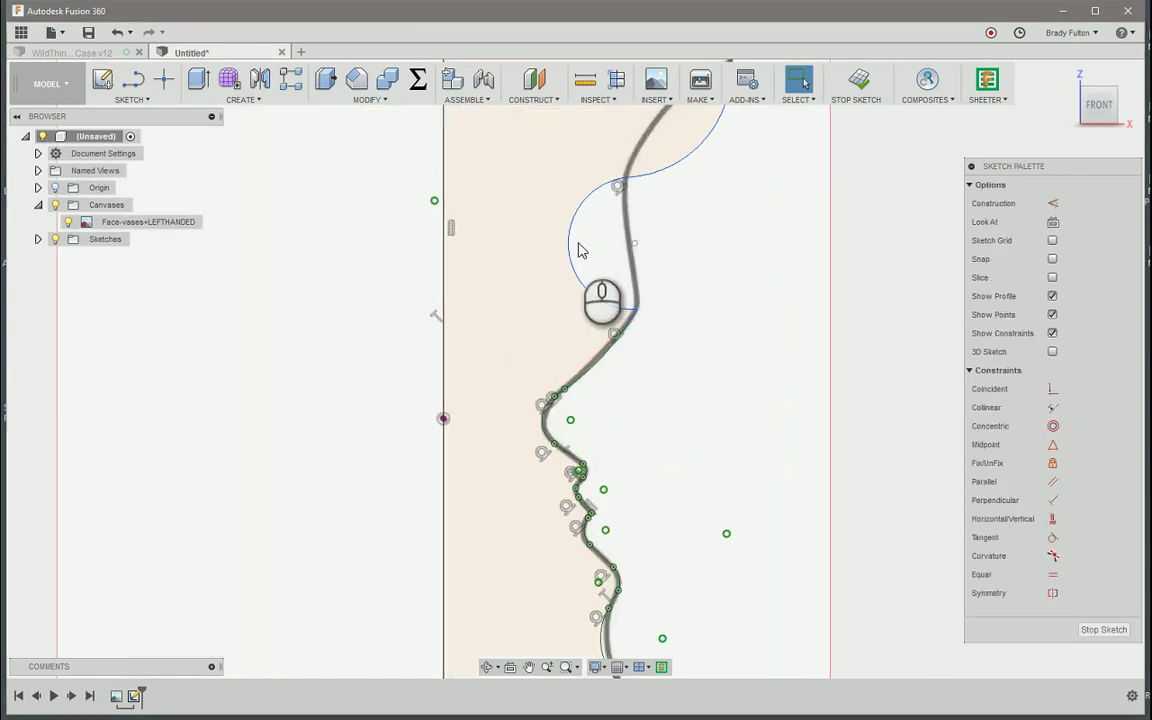
pyautogui.moveTo(566, 243)
pyautogui.mouseDown()
pyautogui.moveTo(585, 233)
pyautogui.moveTo(663, 275)
pyautogui.moveTo(643, 312)
pyautogui.moveTo(639, 248)
pyautogui.moveTo(673, 236)
pyautogui.moveTo(672, 194)
pyautogui.mouseUp()
pyautogui.moveTo(675, 266); pyautogui.dragTo(641, 315)
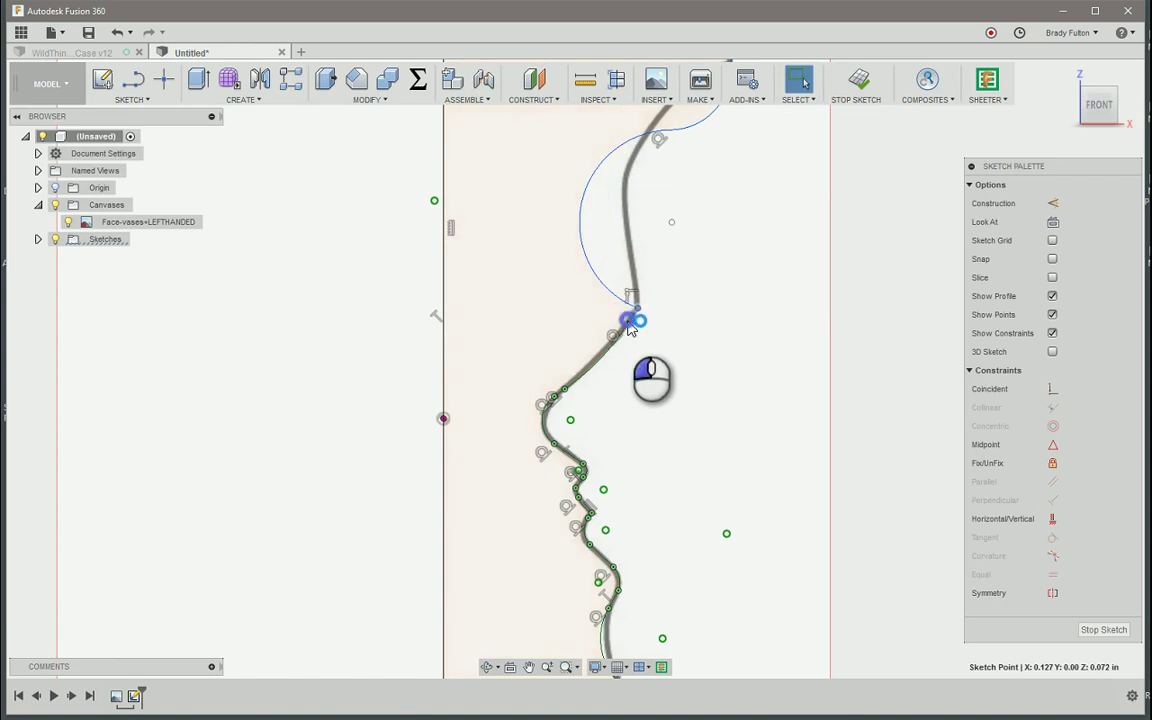
pyautogui.click(629, 324)
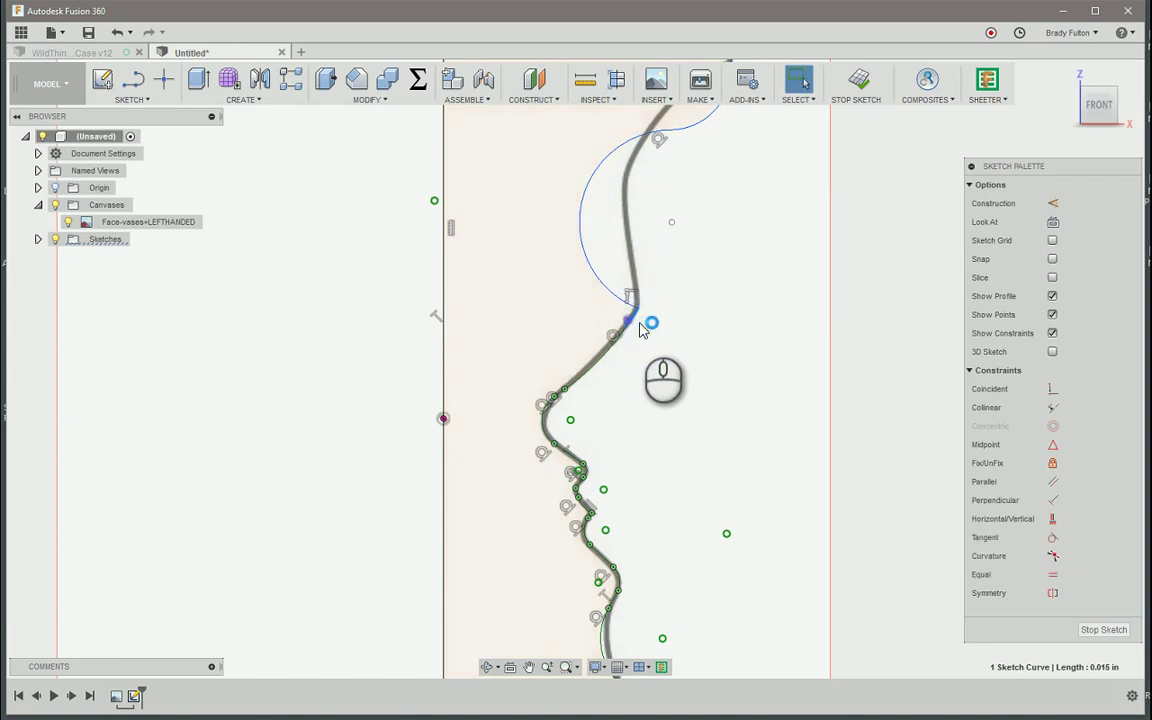
pyautogui.click(1056, 465)
# Step: Test the forehead arc's movement, undo that change, and fix the endpoint joining the arc to the brow tip
pyautogui.click(586, 196)
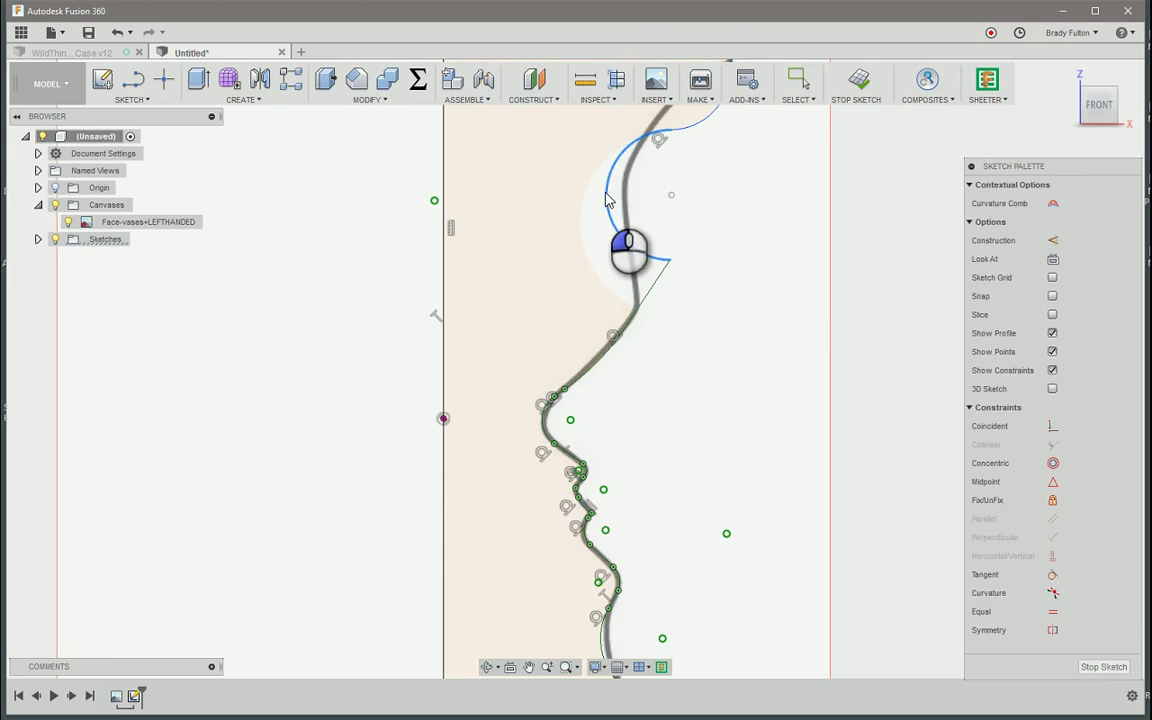
pyautogui.moveTo(606, 200)
pyautogui.mouseDown()
pyautogui.moveTo(586, 211)
pyautogui.moveTo(609, 244)
pyautogui.mouseUp()
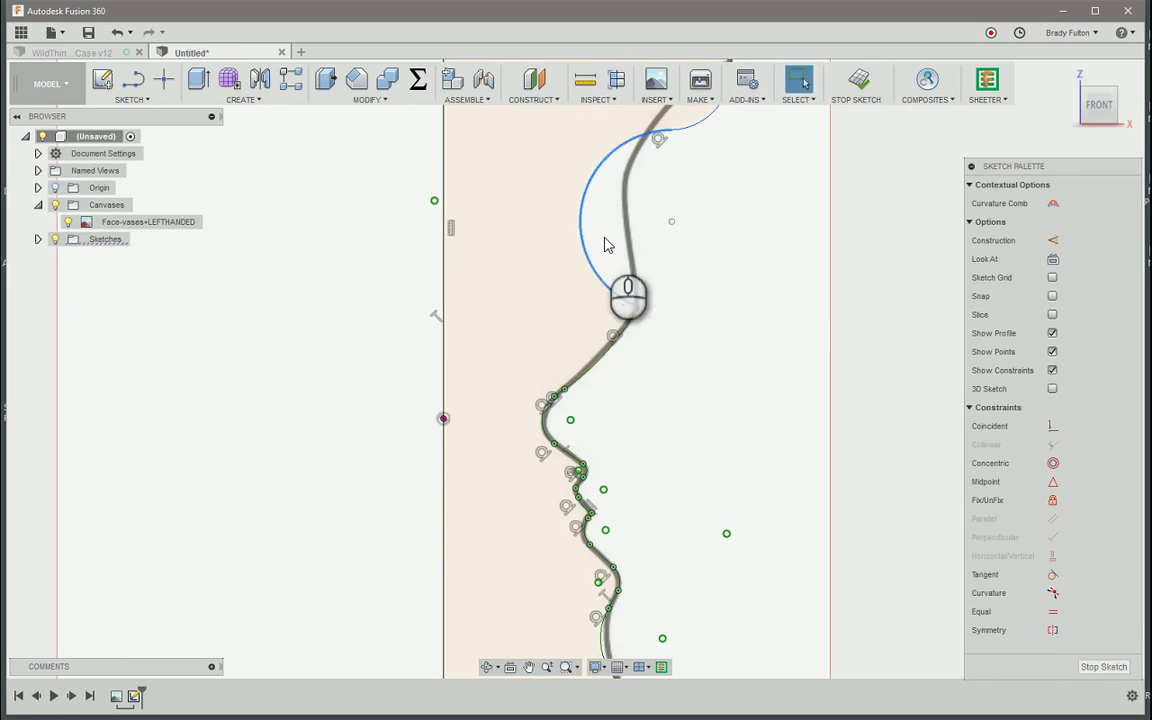
pyautogui.scroll(3, 633, 318)
pyautogui.click(627, 315)
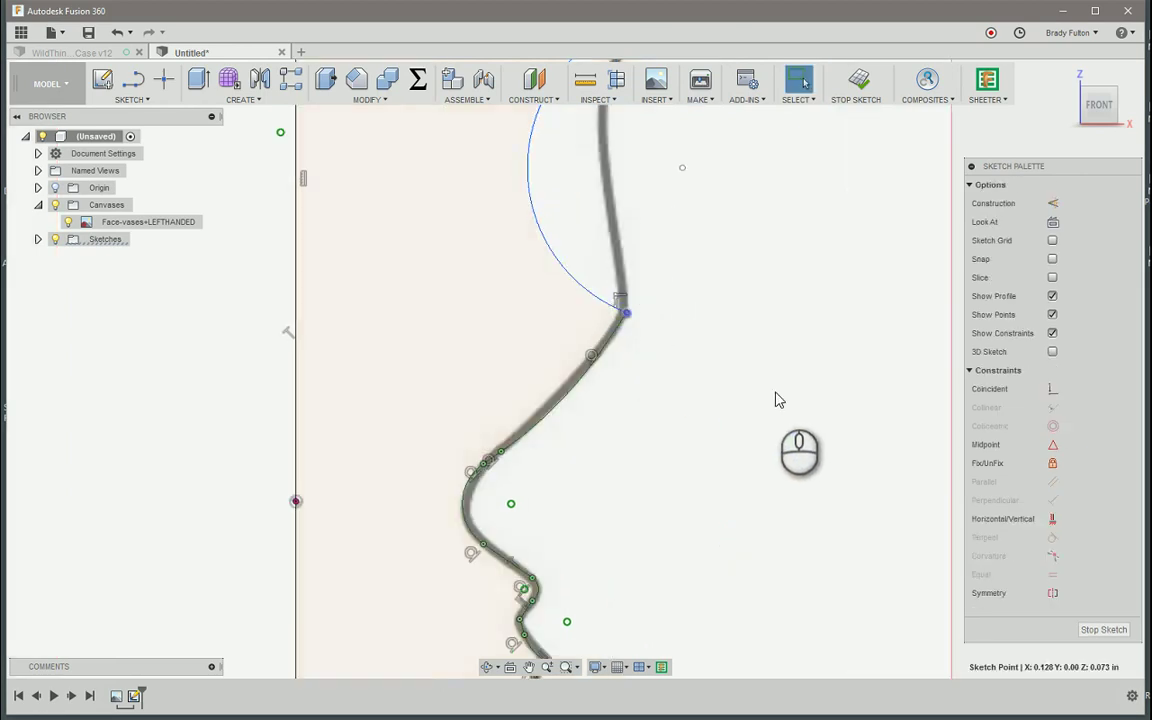
pyautogui.click(1050, 464)
# Step: Try to fit the forehead arc to the canvas outline by moving the arc, its rim endpoint and its center point
pyautogui.scroll(-1, 725, 287)
pyautogui.scroll(-1, 725, 287)
pyautogui.moveTo(725, 287); pyautogui.dragTo(728, 357, button='middle')
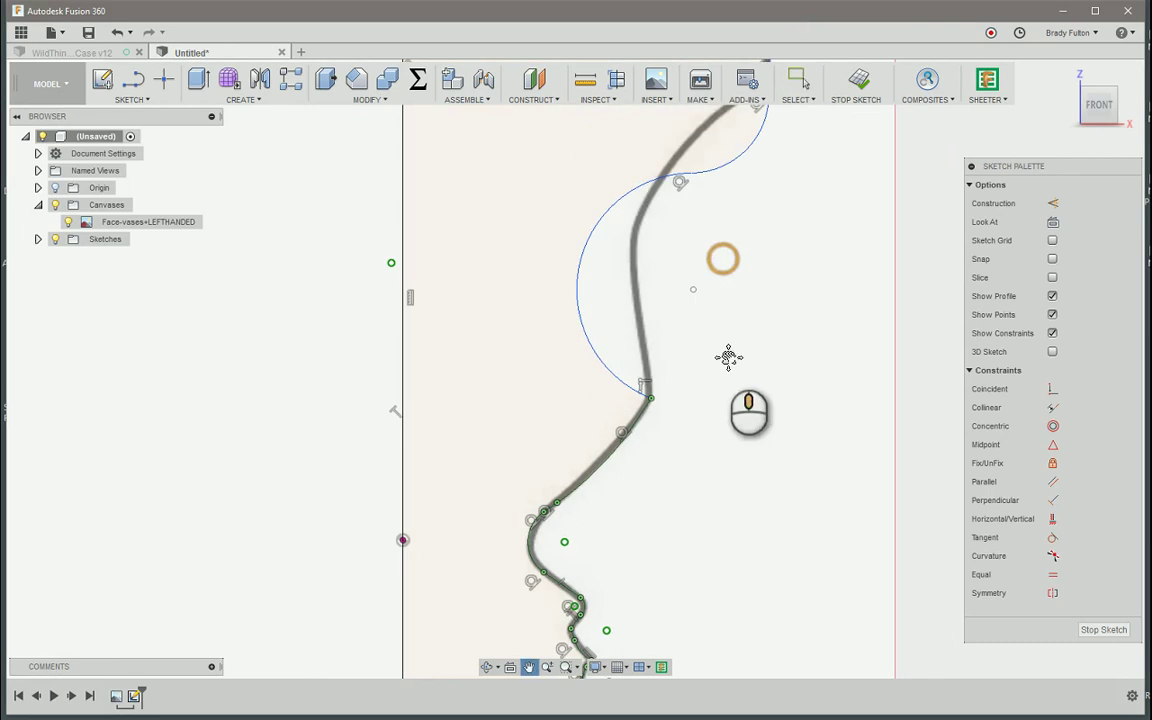
pyautogui.click(600, 268)
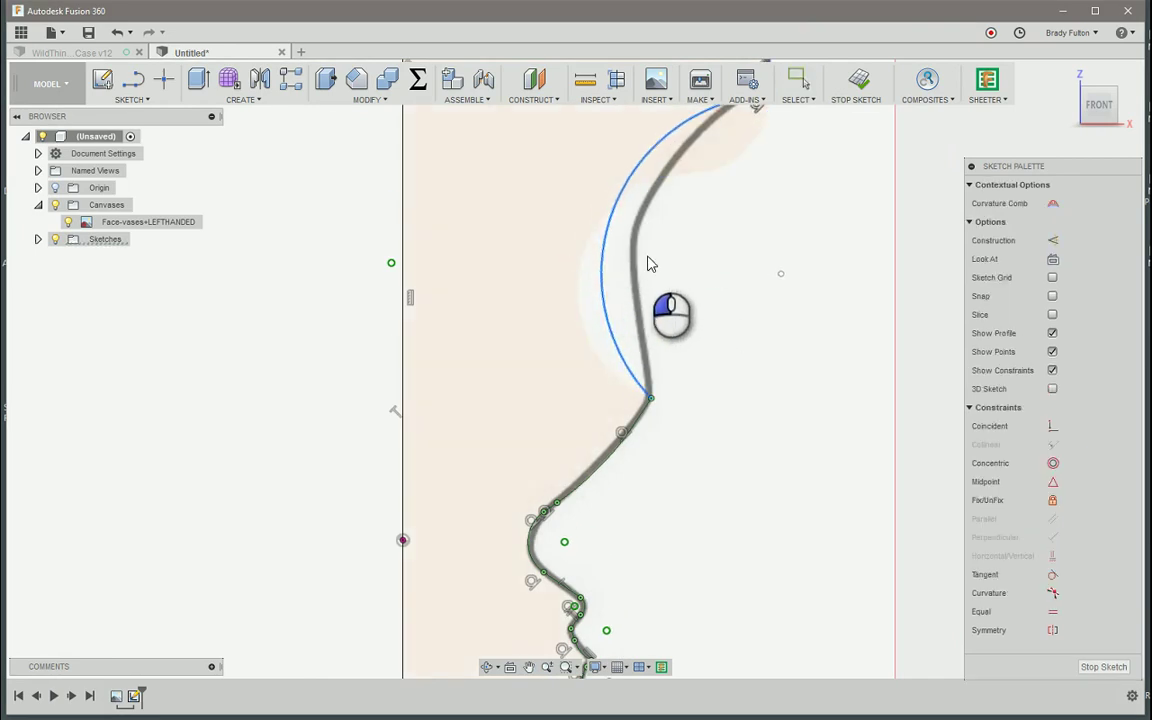
pyautogui.scroll(-2, 648, 262)
pyautogui.scroll(1, 686, 288)
pyautogui.scroll(1, 688, 290)
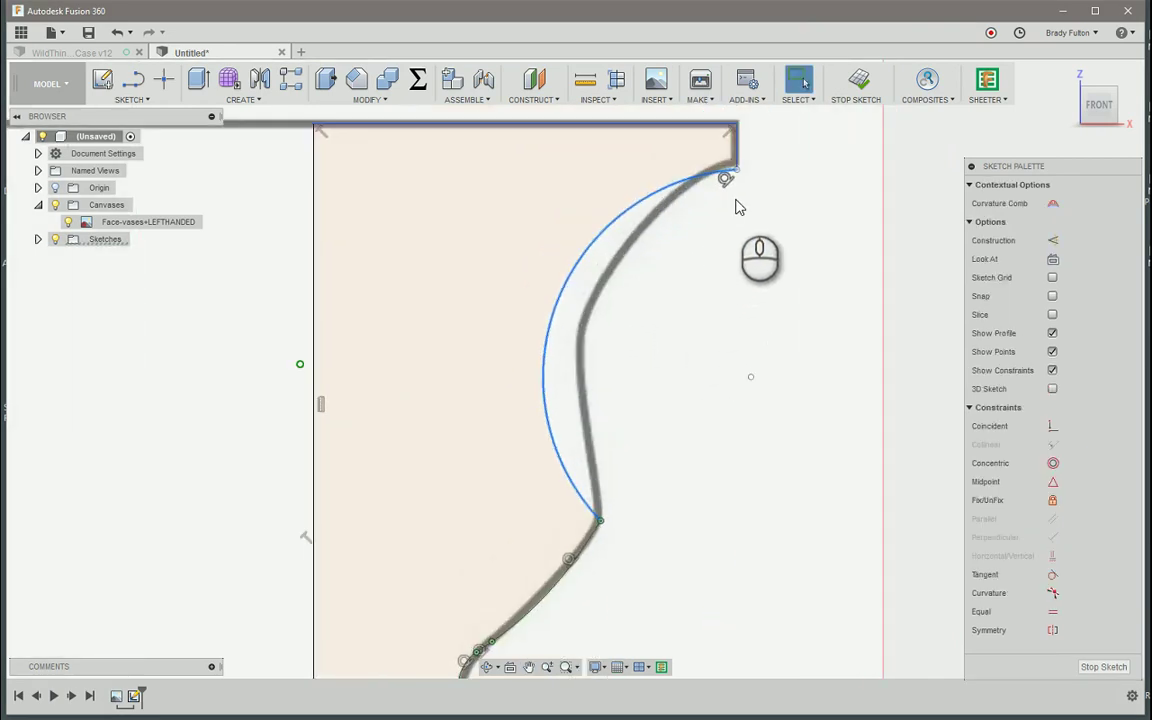
pyautogui.moveTo(733, 172); pyautogui.dragTo(579, 211)
pyautogui.moveTo(744, 372)
pyautogui.mouseDown()
pyautogui.moveTo(816, 383)
pyautogui.moveTo(797, 378)
pyautogui.mouseUp()
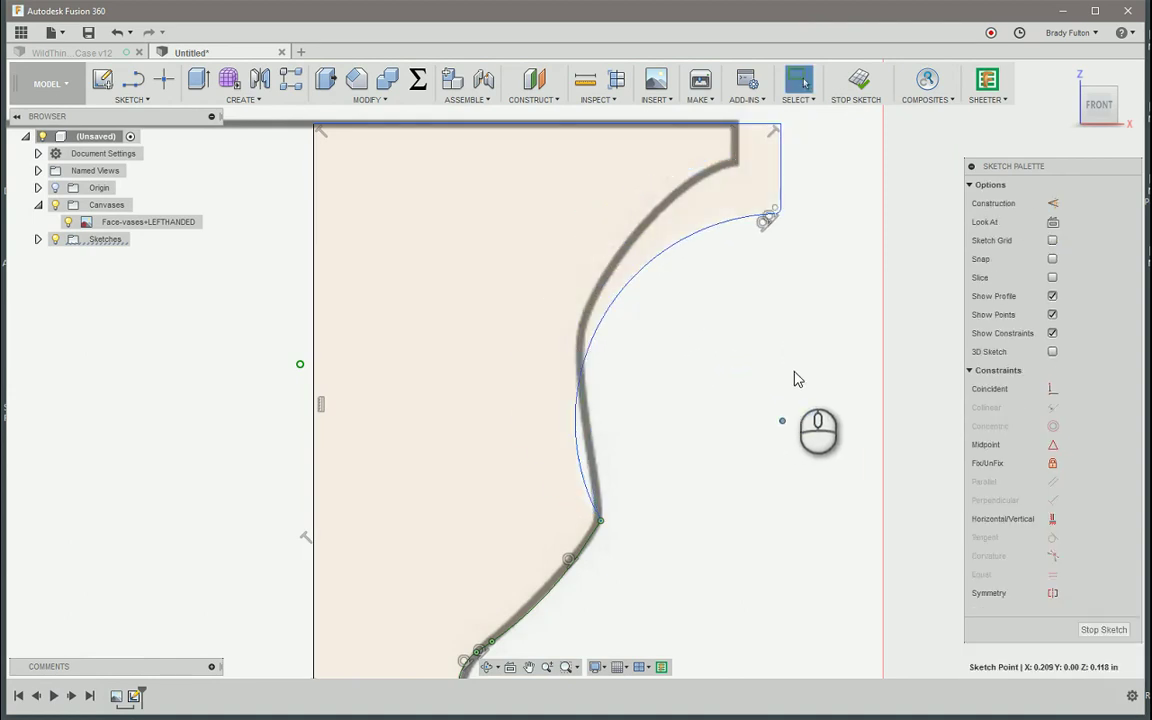
# Step: Delete the forehead arc and redraw it as a chain of connected curves from the brow tip up to the canvas rim
pyautogui.click(670, 253)
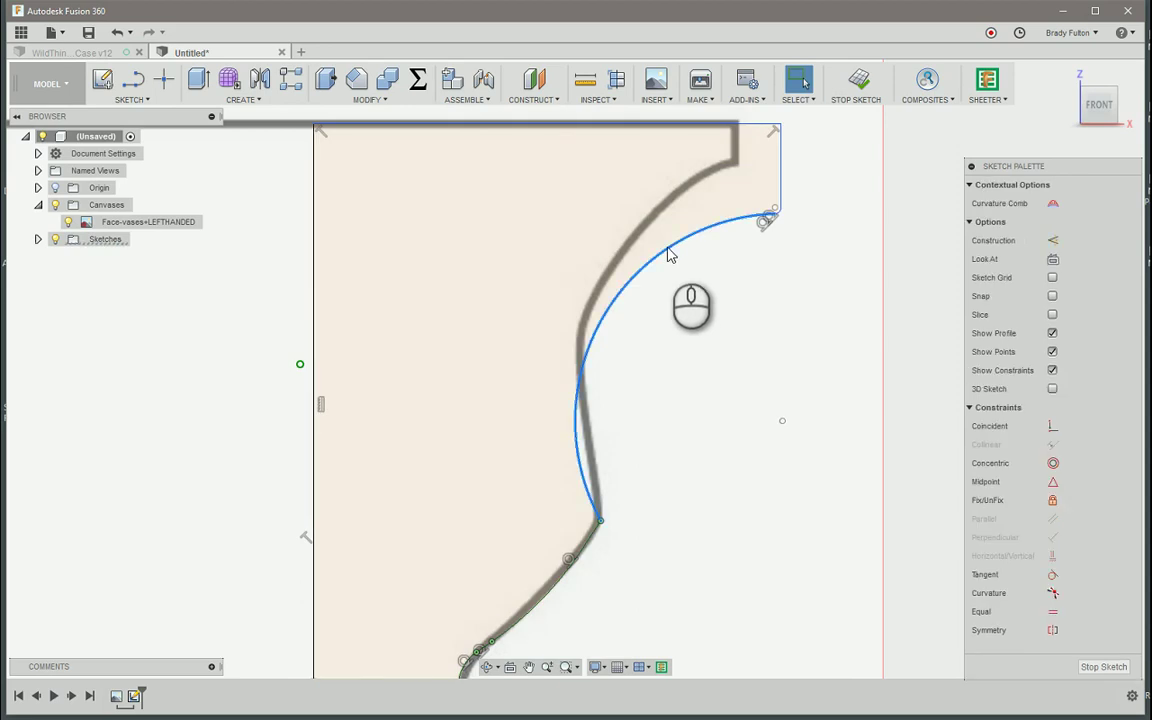
pyautogui.press('Delete')
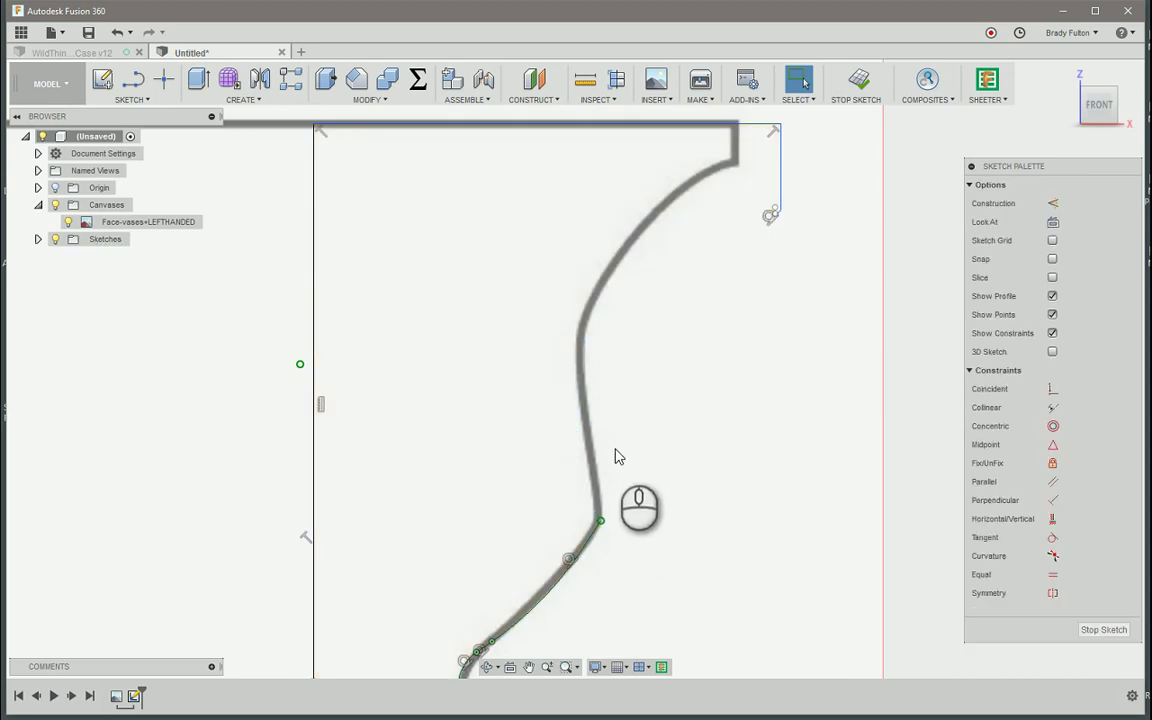
pyautogui.press('Return')
pyautogui.moveTo(603, 523); pyautogui.dragTo(600, 480)
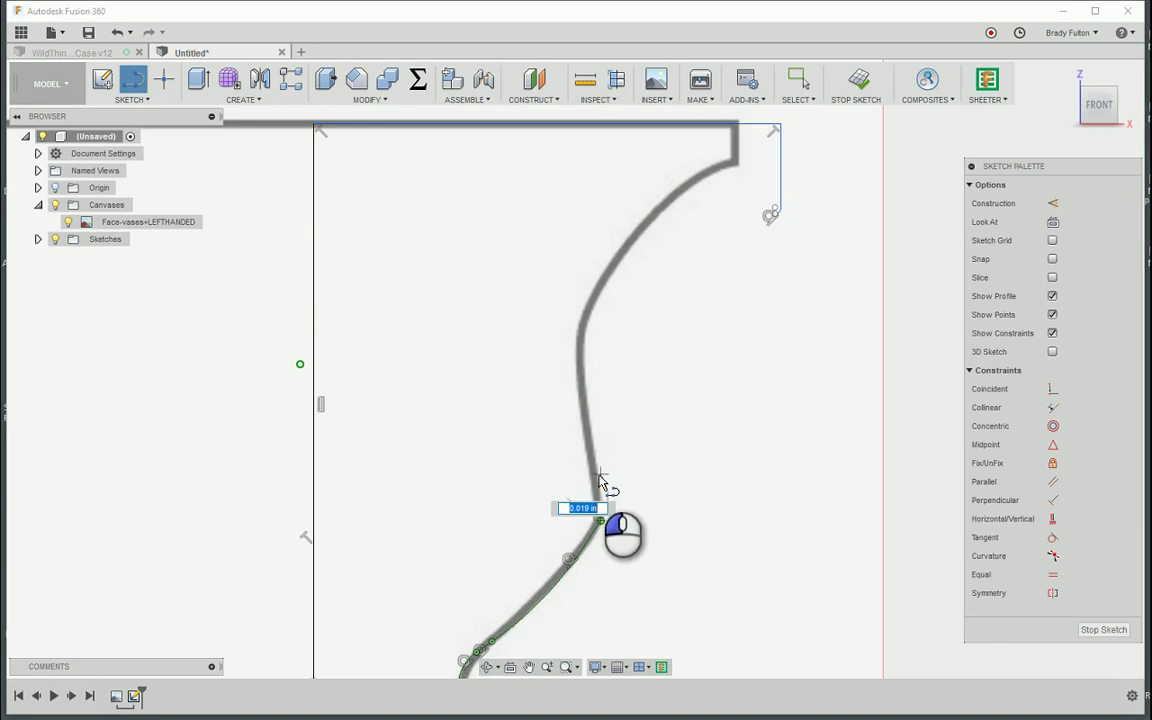
pyautogui.click(583, 375)
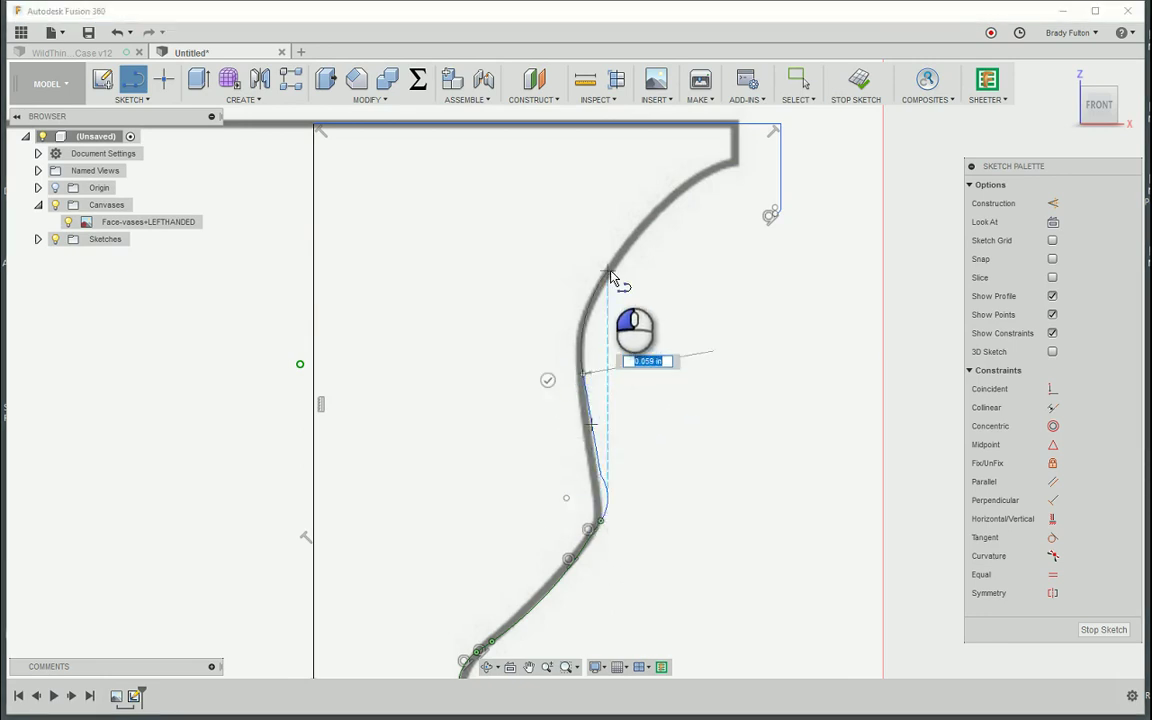
pyautogui.click(731, 164)
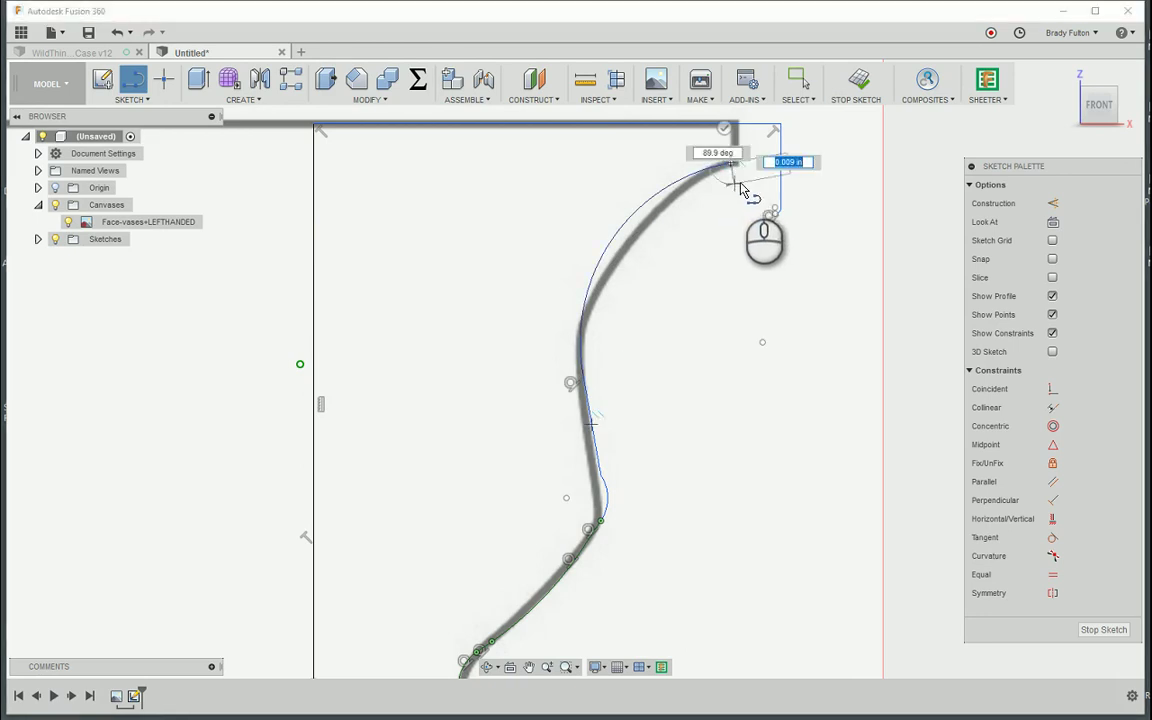
pyautogui.press('Escape')
# Step: Move the lower end of the rim's short vertical edge onto the forehead curve's upper endpoint to close the profile
pyautogui.scroll(3, 760, 218)
pyautogui.moveTo(789, 218); pyautogui.dragTo(715, 136)
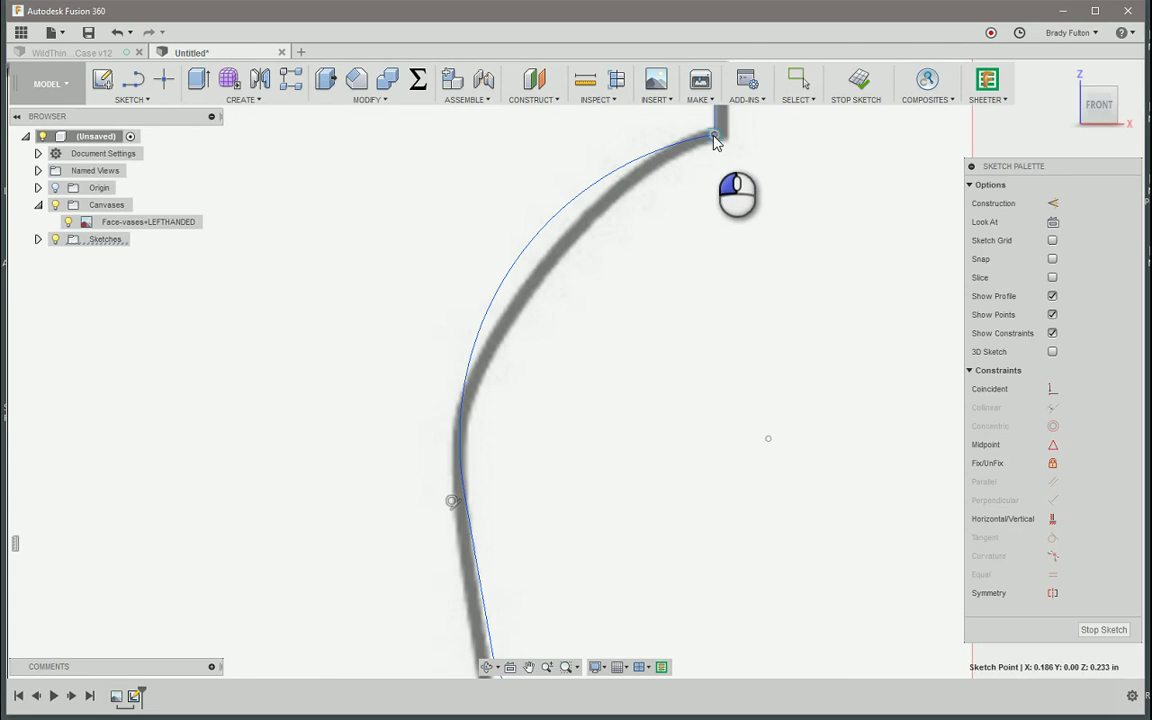
pyautogui.scroll(-3, 740, 222)
# Step: Tighten the small arc at the brow tip and reposition the forehead curve's rim endpoint on the canvas outline
pyautogui.scroll(3, 599, 548)
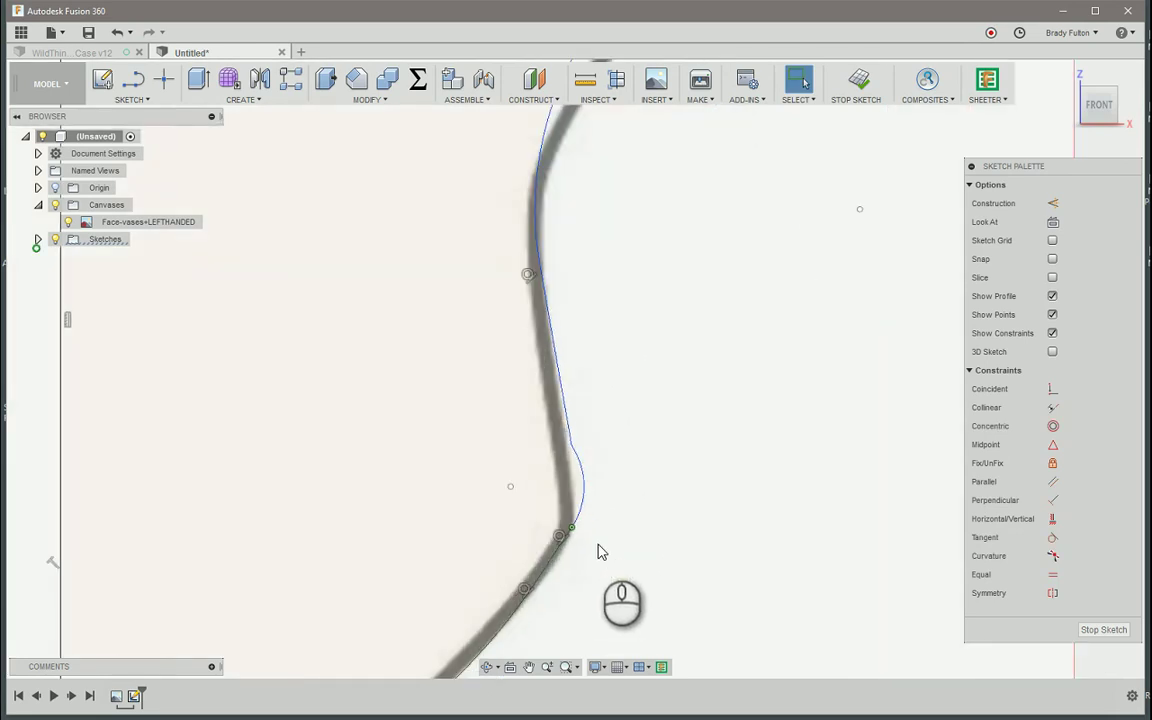
pyautogui.click(578, 500)
pyautogui.moveTo(578, 497); pyautogui.dragTo(578, 503)
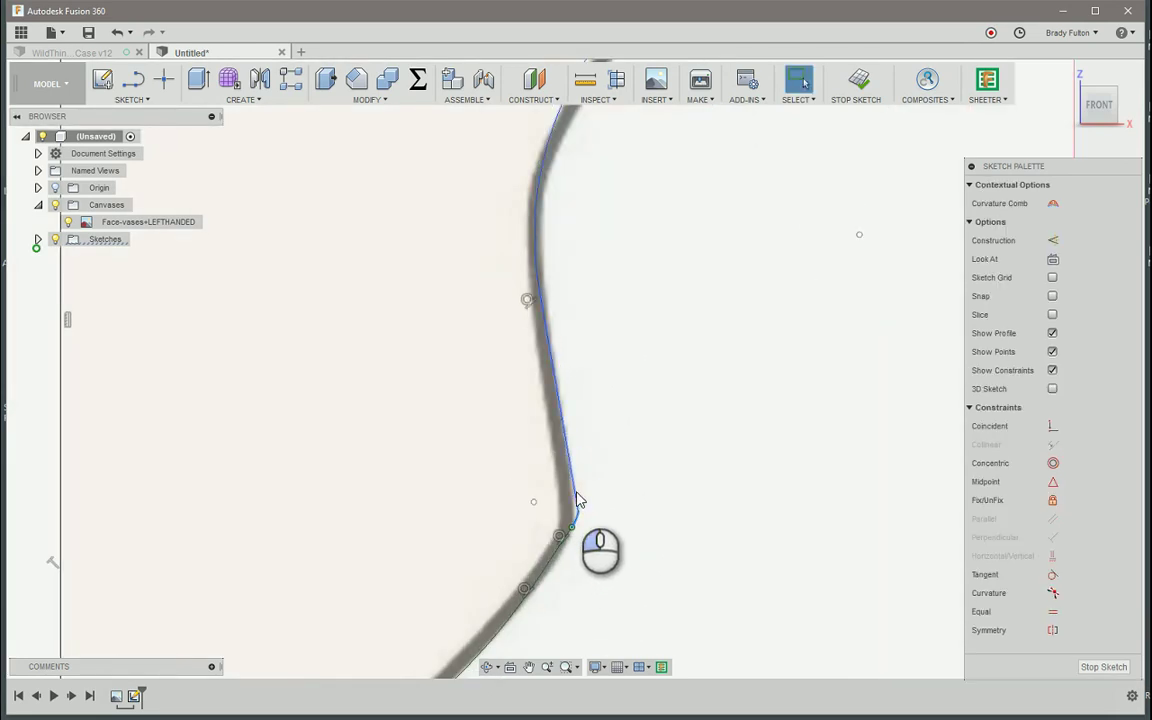
pyautogui.scroll(-4, 591, 404)
pyautogui.scroll(1, 724, 137)
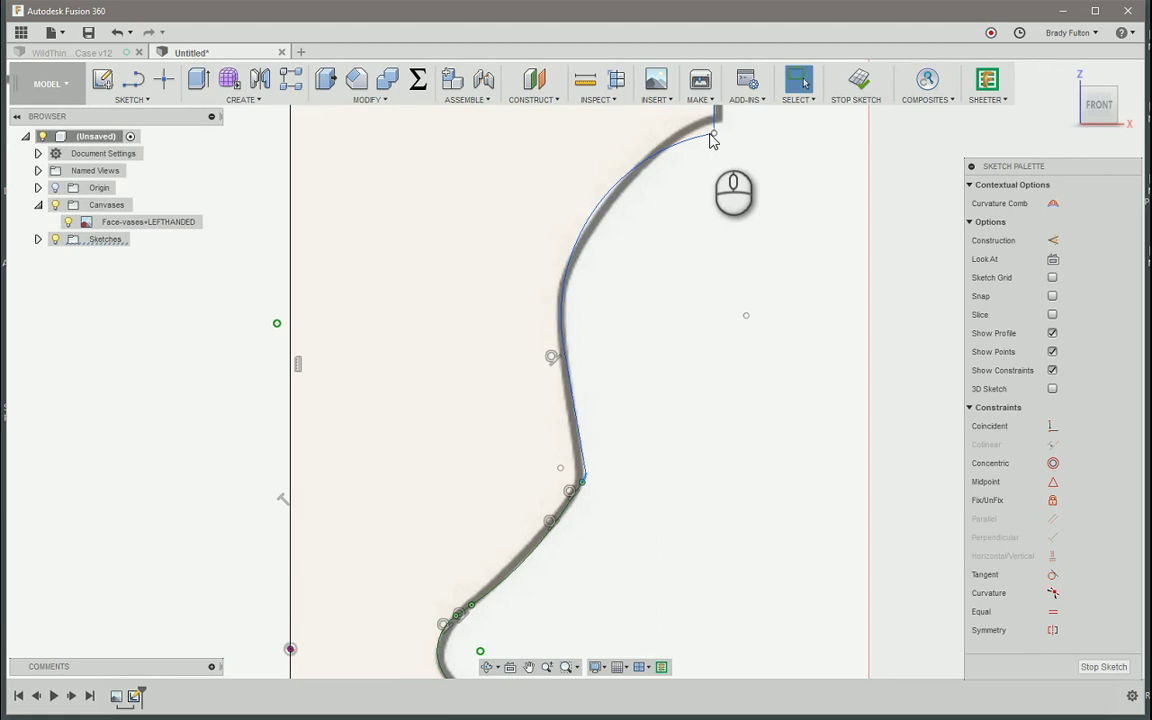
pyautogui.click(716, 127)
# Step: Select the connected profile outline and apply a Fix constraint to it
pyautogui.scroll(-3, 726, 198)
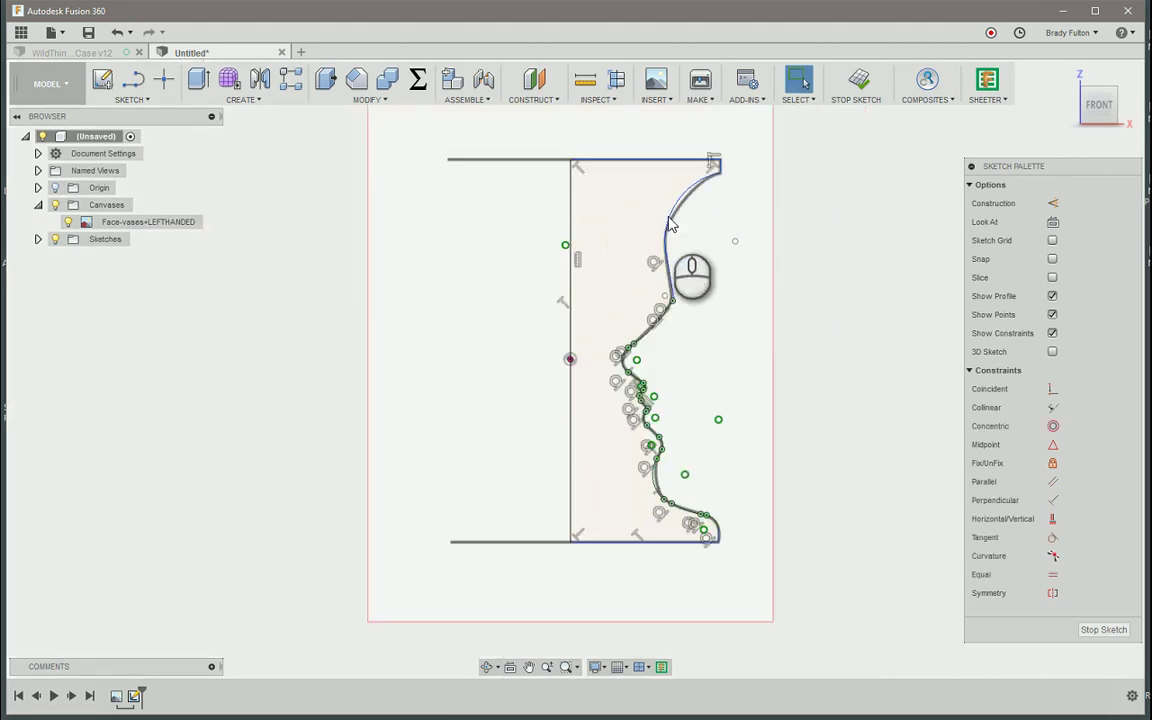
pyautogui.scroll(-2, 826, 247)
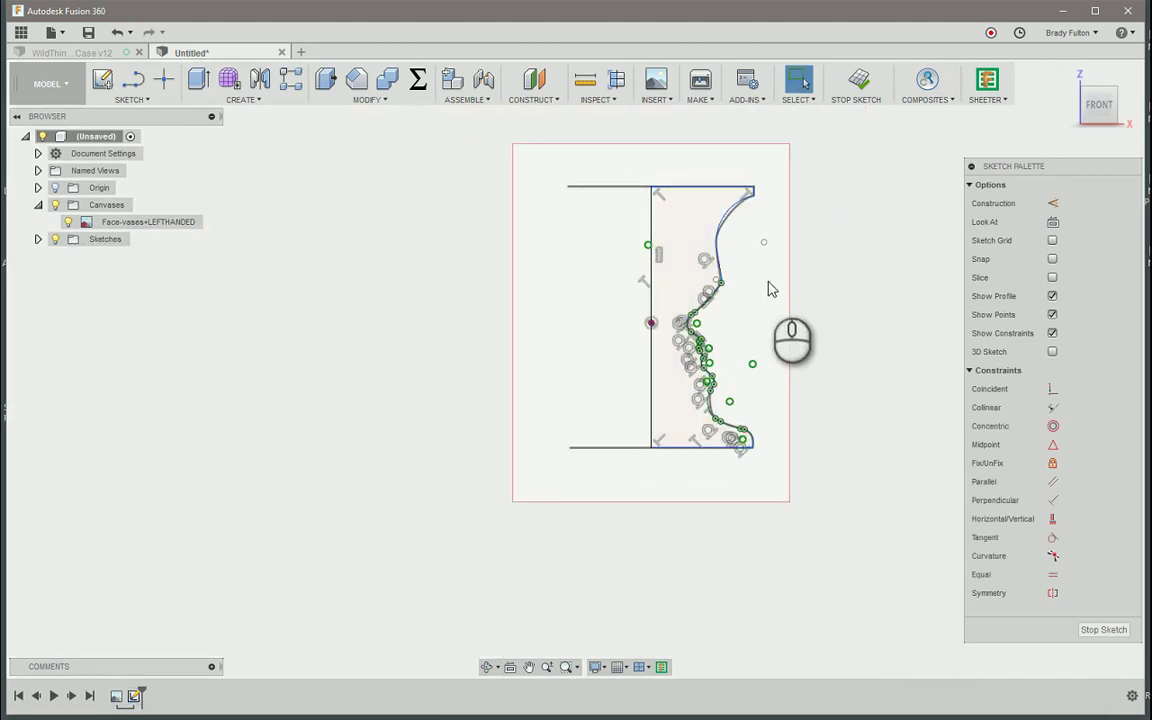
pyautogui.click(718, 222)
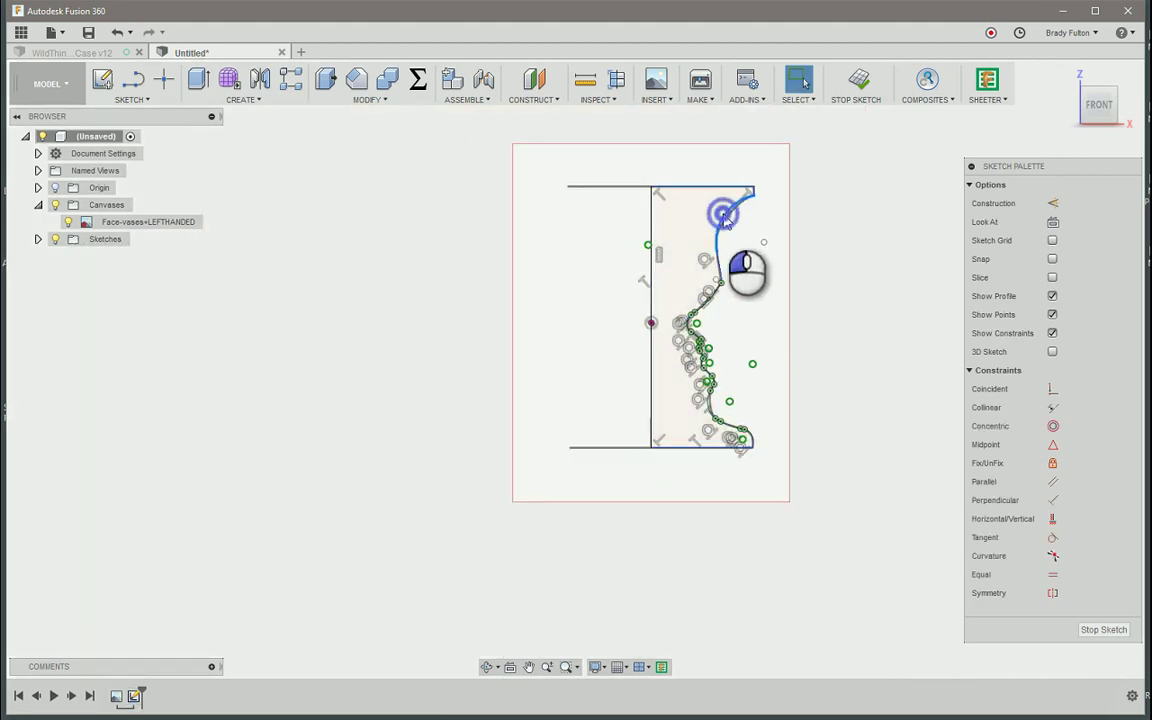
pyautogui.click(1053, 500)
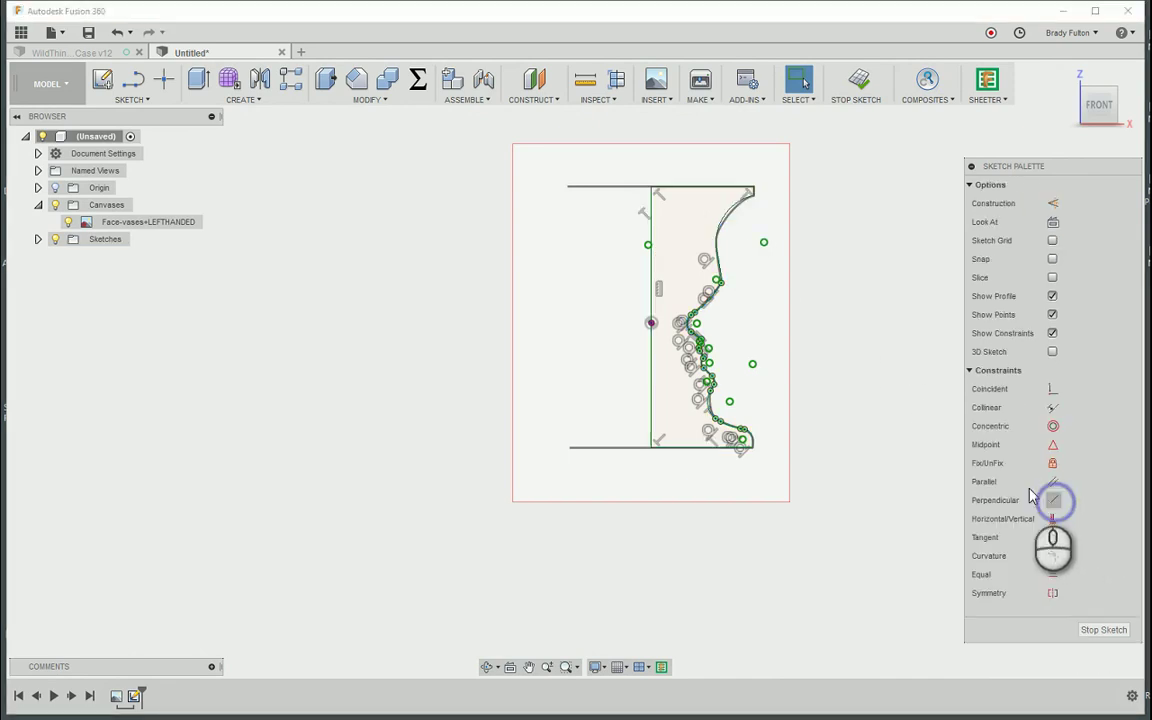
pyautogui.click(851, 391)
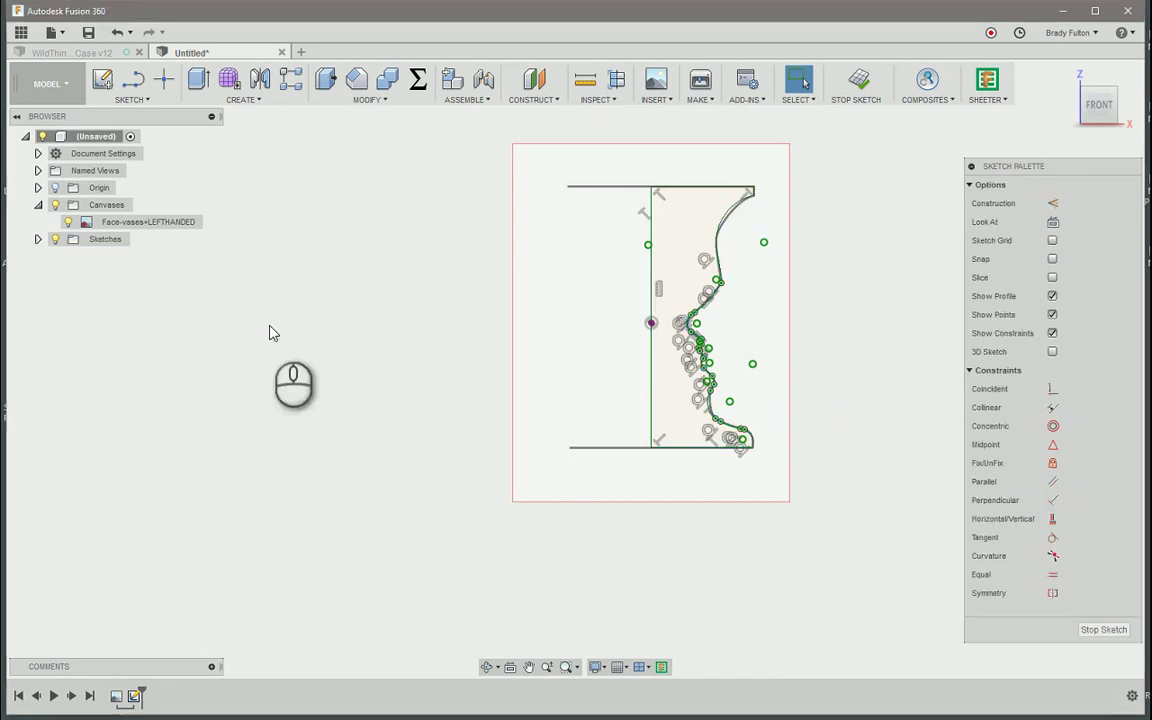
# Step: Hide the canvas image and collapse the Canvases folder
pyautogui.click(55, 203)
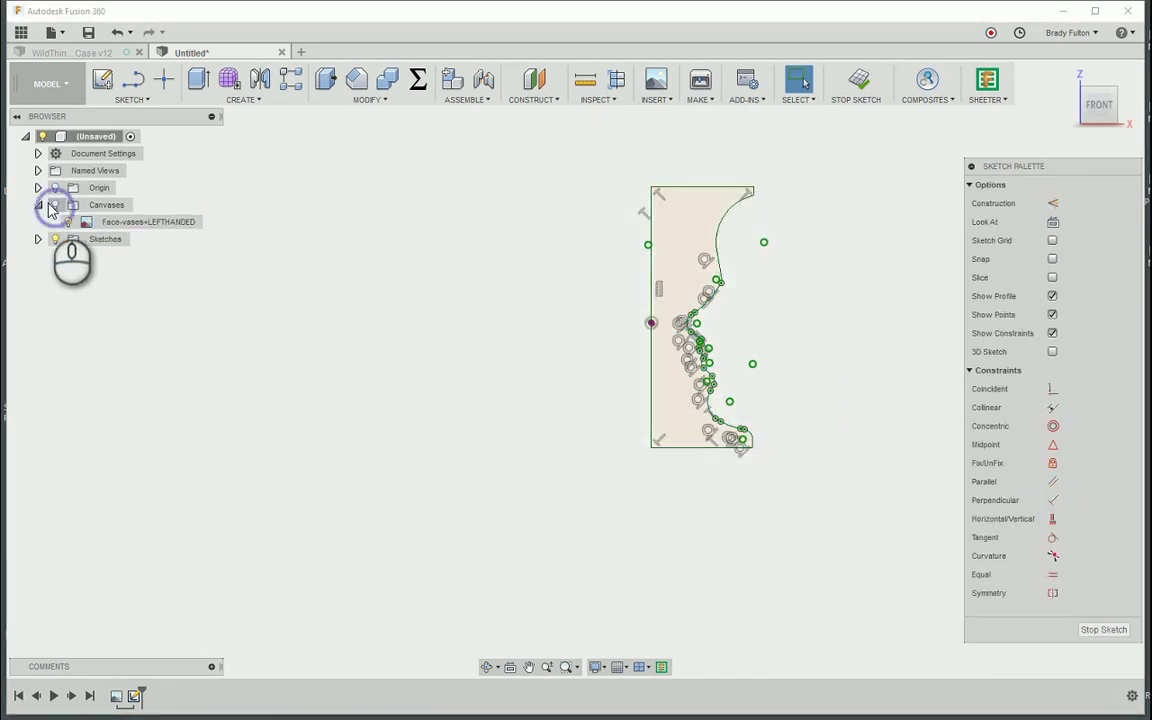
pyautogui.click(38, 204)
pyautogui.scroll(3, 337, 403)
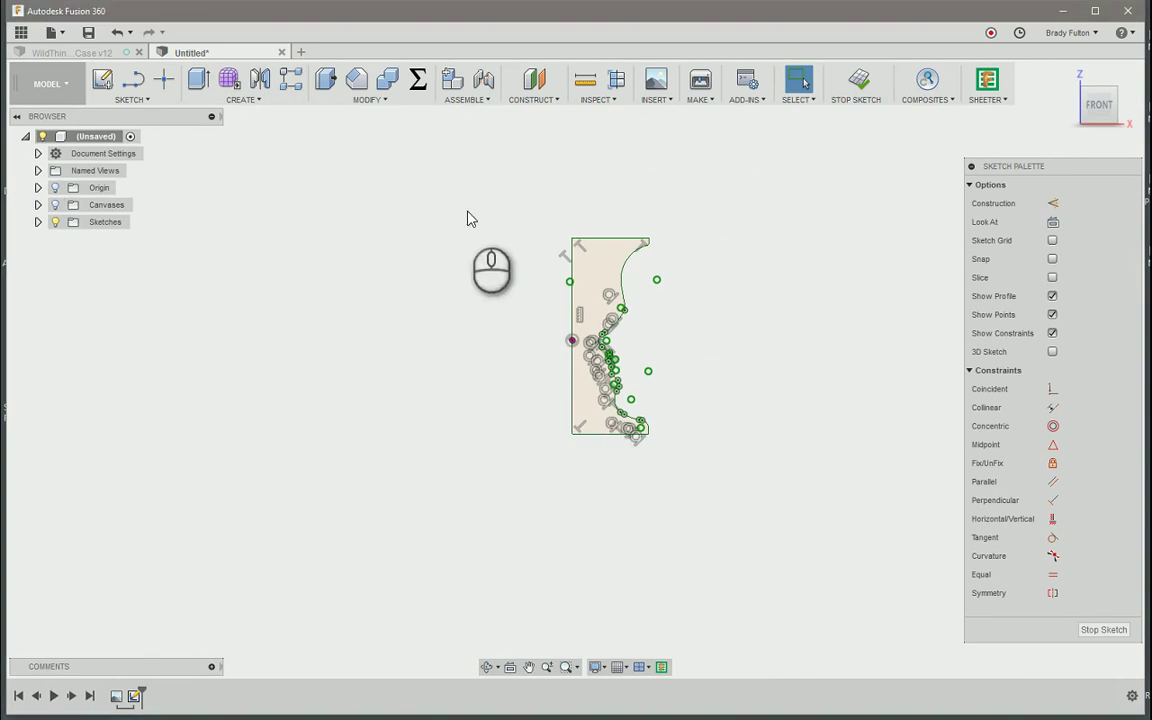
# Step: Finish the sketch and save the design as FaceVaseForm in the master branch of 3D Printer
pyautogui.click(859, 80)
pyautogui.scroll(-3, 700, 312)
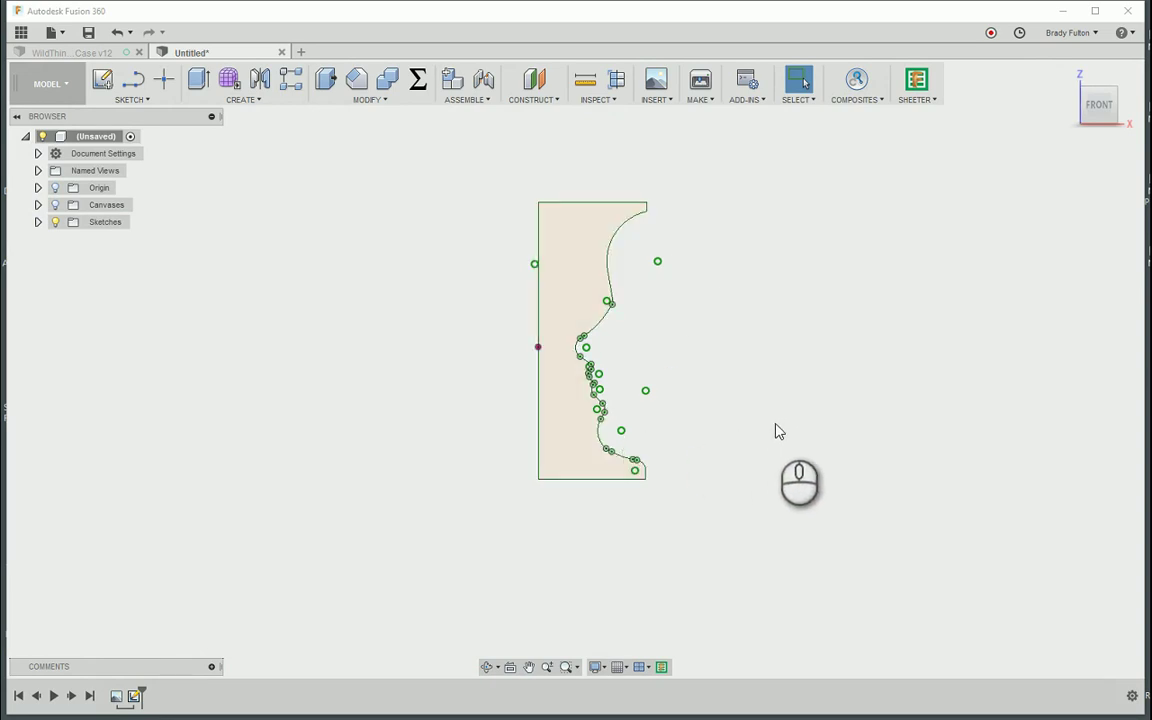
pyautogui.hotkey('ctrl', 's')
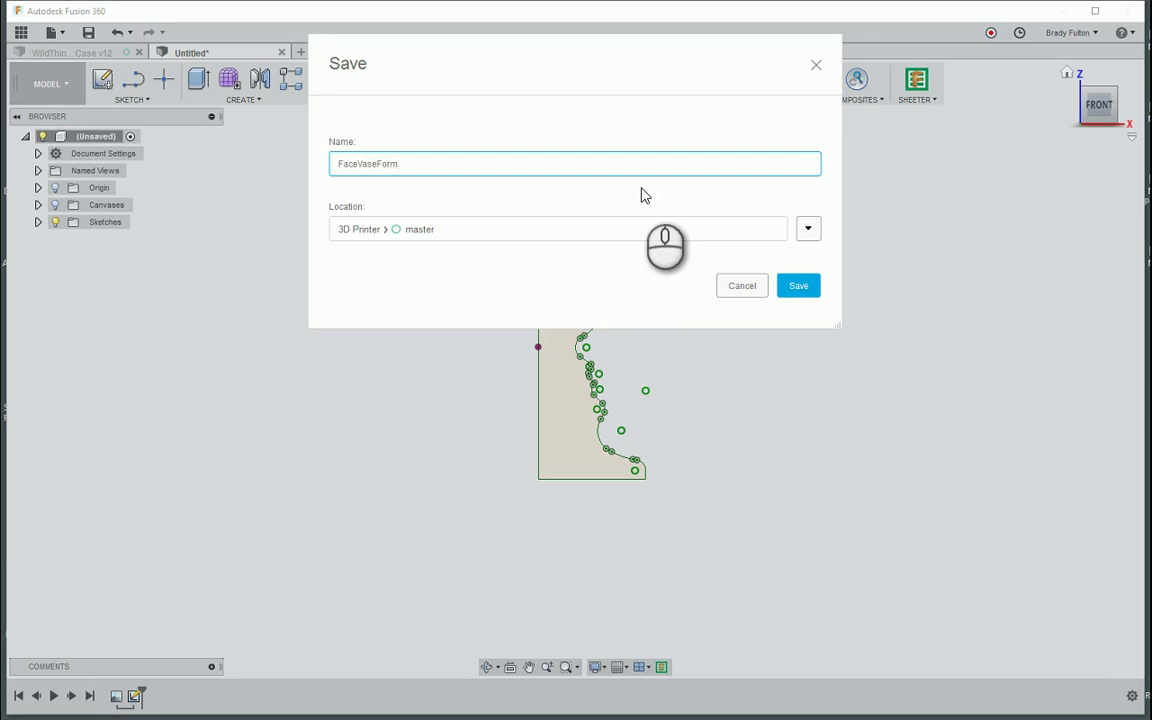
pyautogui.press('Return')
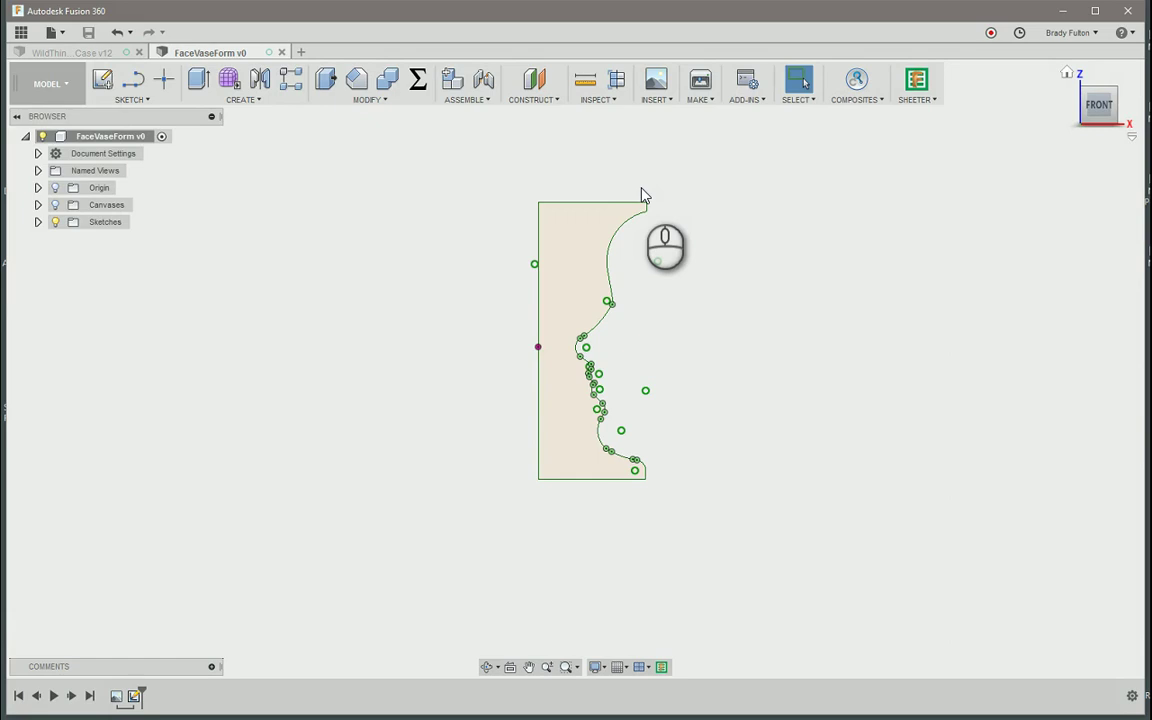
# Step: Switch to the CAM workspace and start a form mill with the closed face outline as its tool profile
pyautogui.click(60, 88)
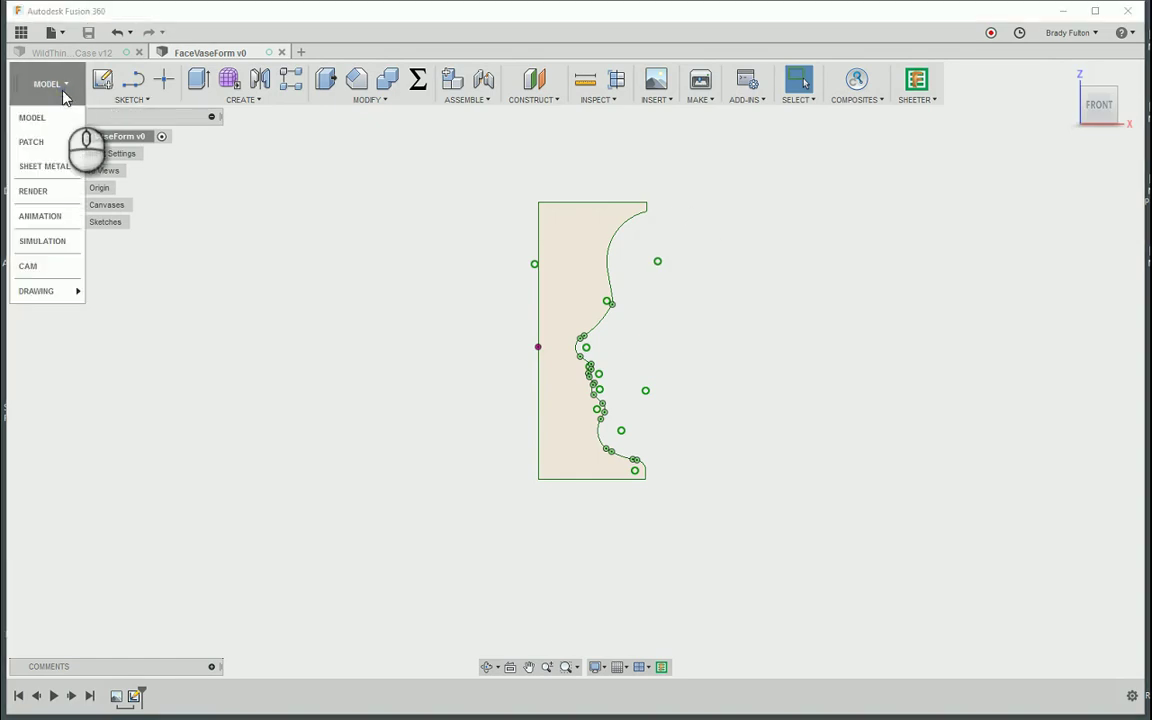
pyautogui.click(43, 273)
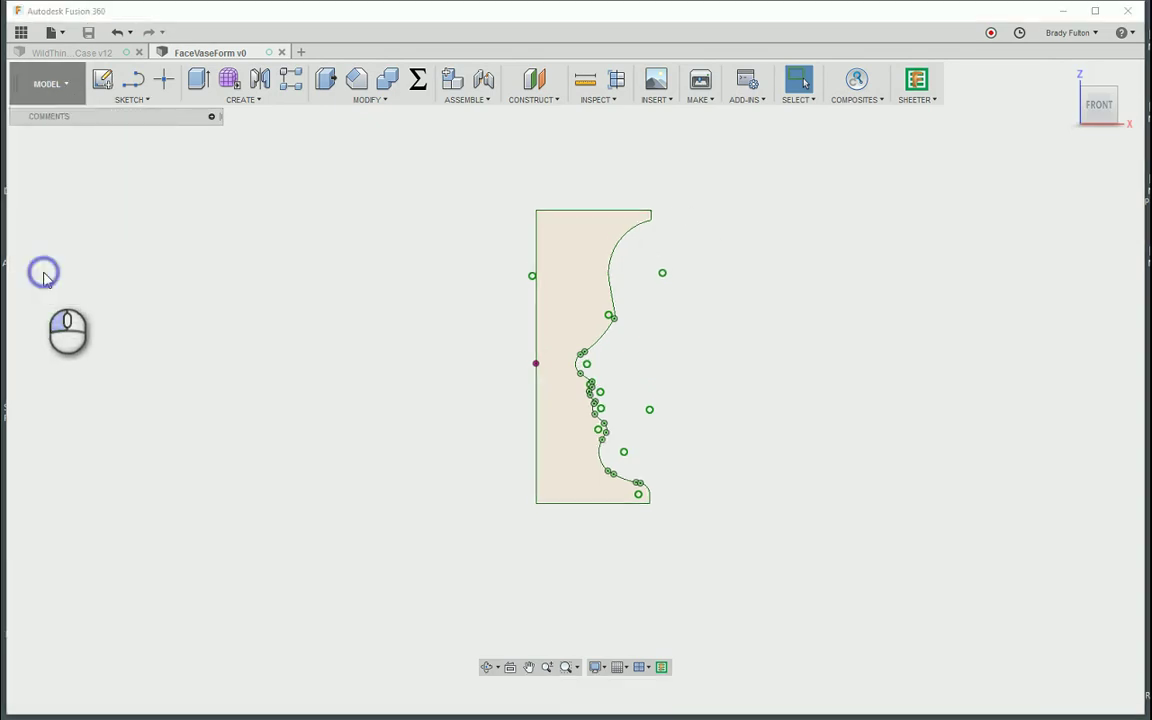
pyautogui.click(679, 99)
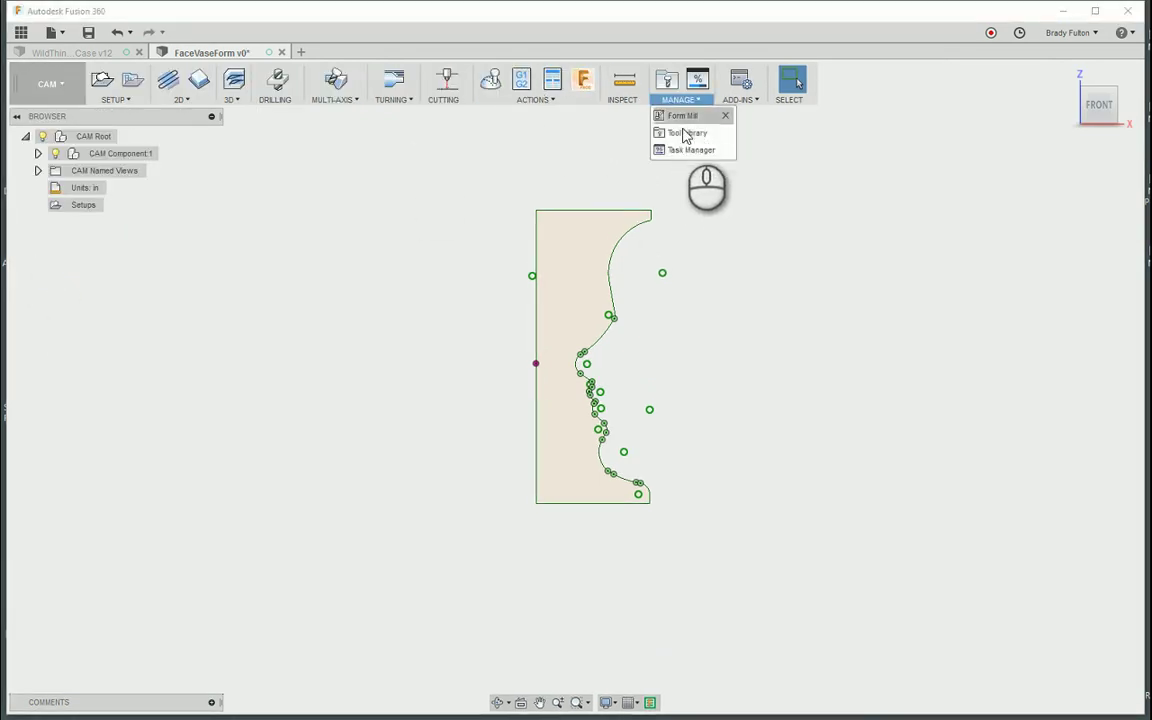
pyautogui.click(685, 116)
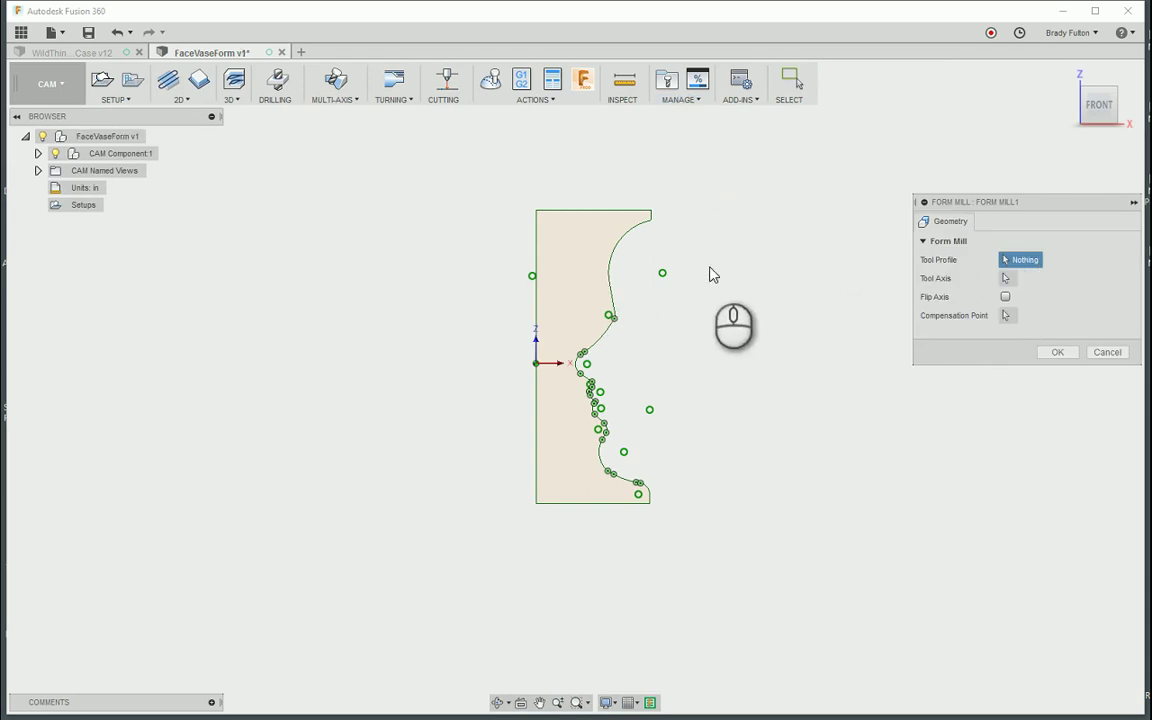
pyautogui.click(1020, 260)
pyautogui.click(595, 260)
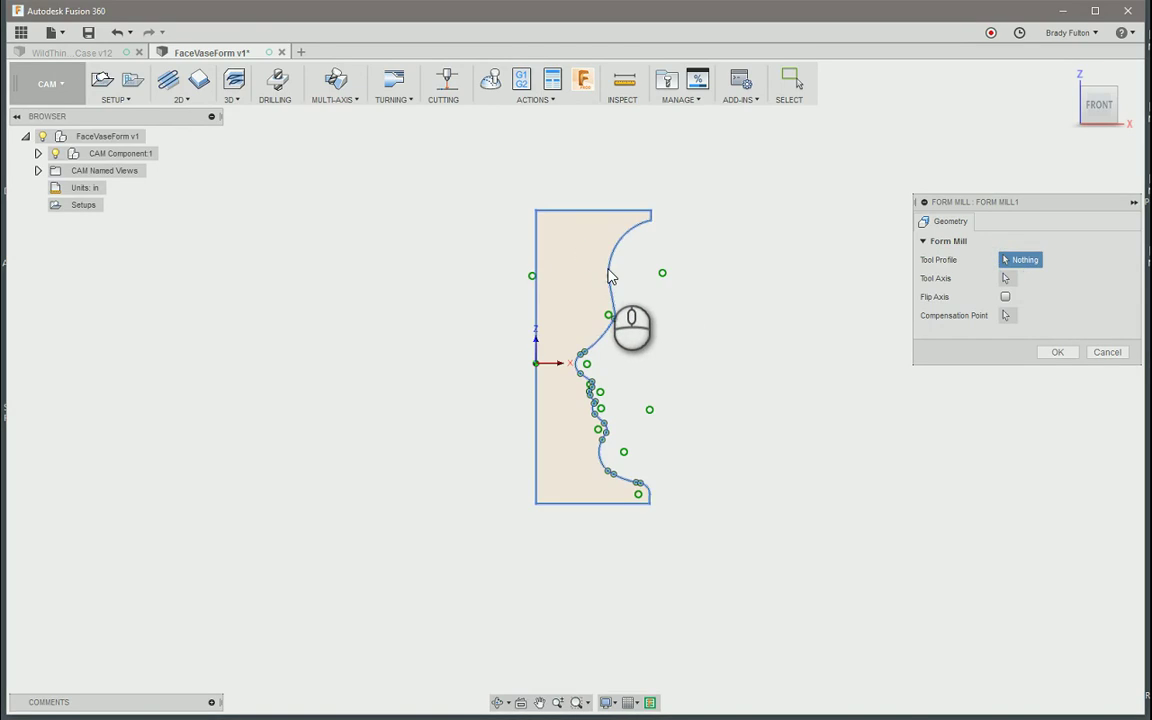
pyautogui.click(612, 278)
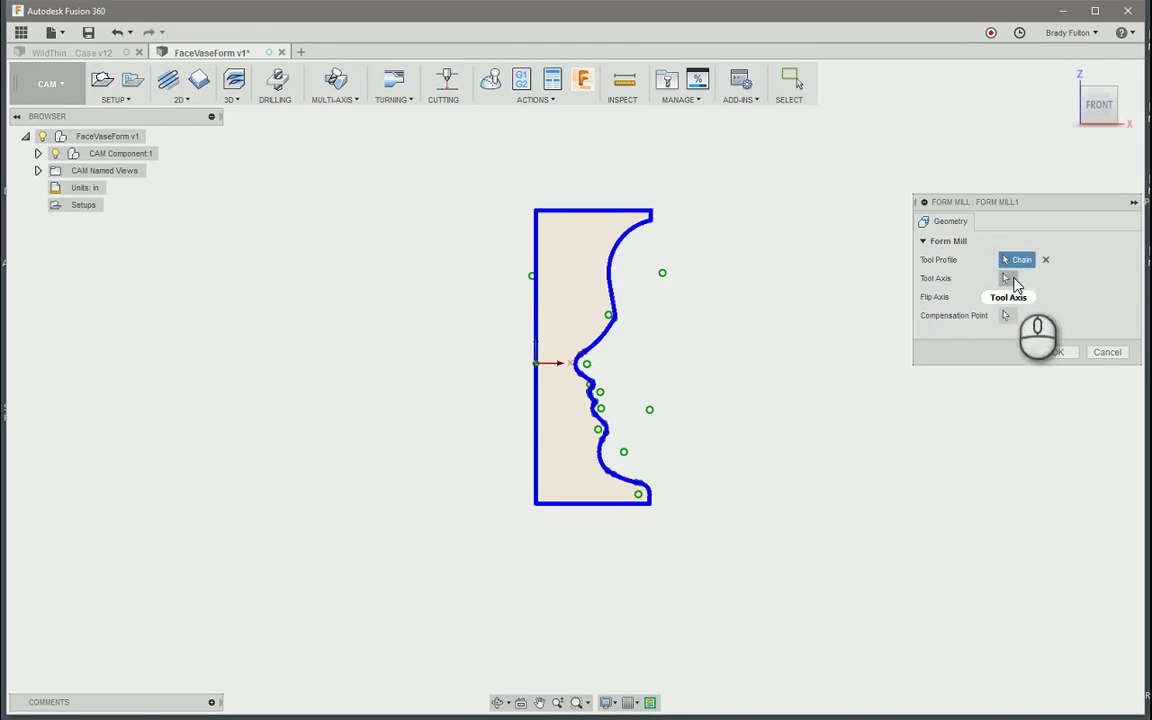
# Step: Use the straight vertical edge as the tool axis and its lower endpoint as the compensation point, and create the form mill
pyautogui.click(1008, 279)
pyautogui.click(535, 322)
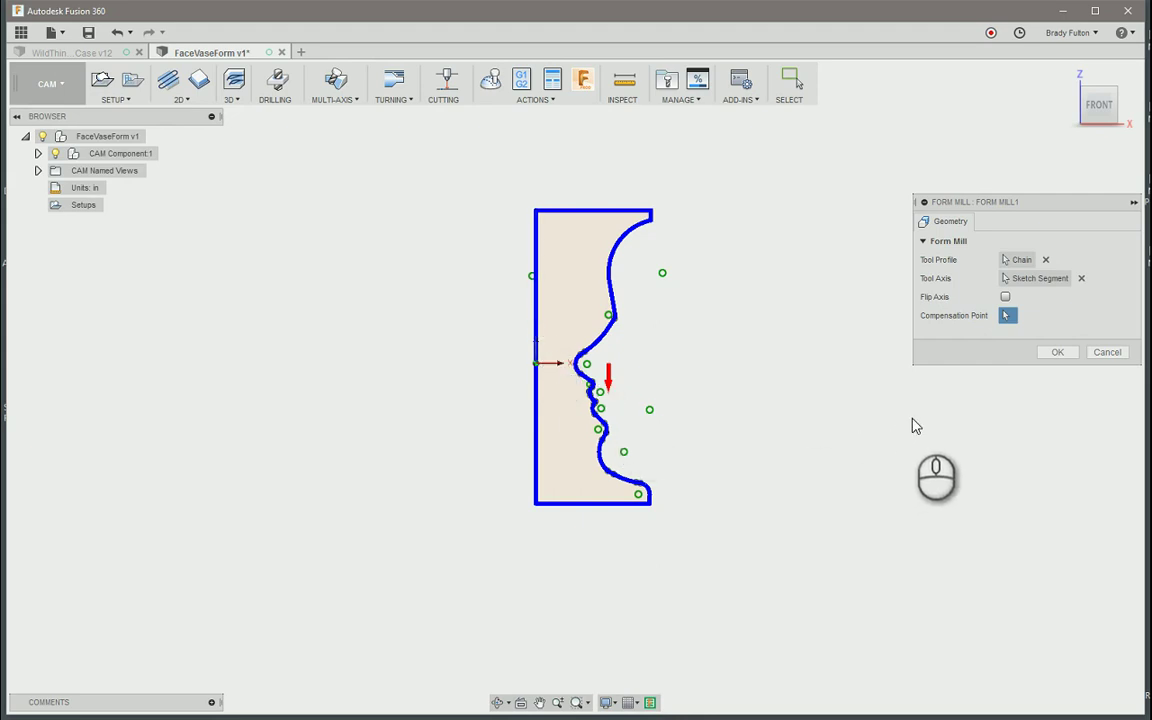
pyautogui.click(1006, 316)
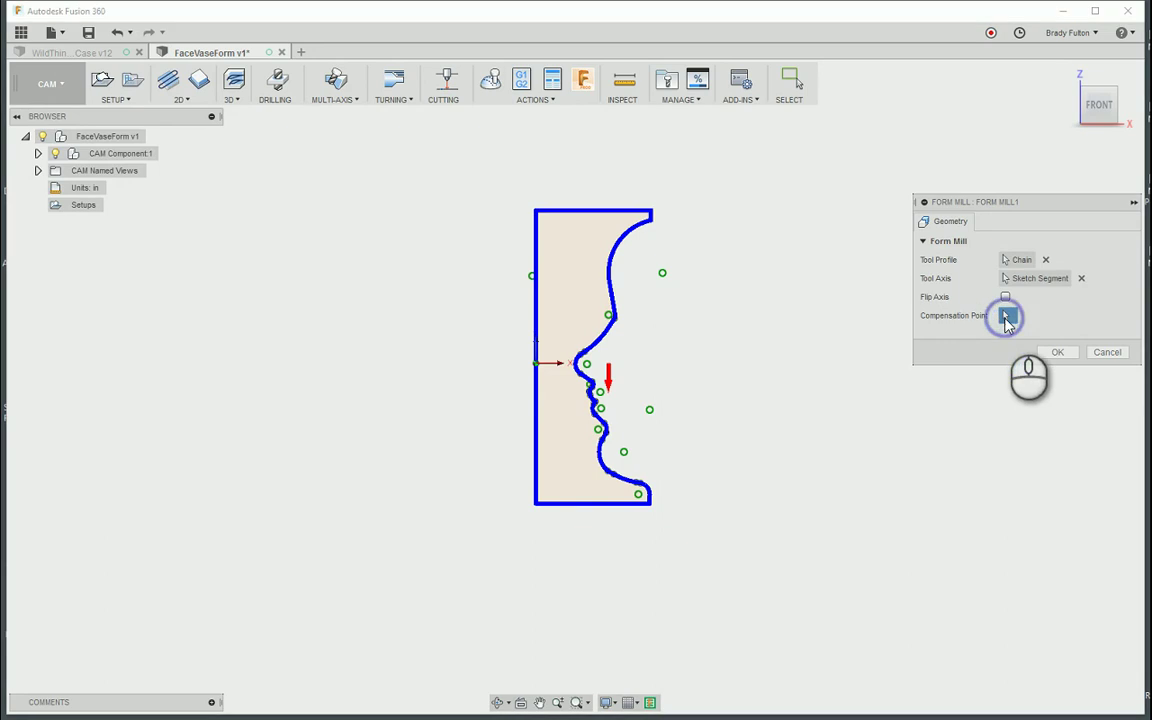
pyautogui.click(537, 505)
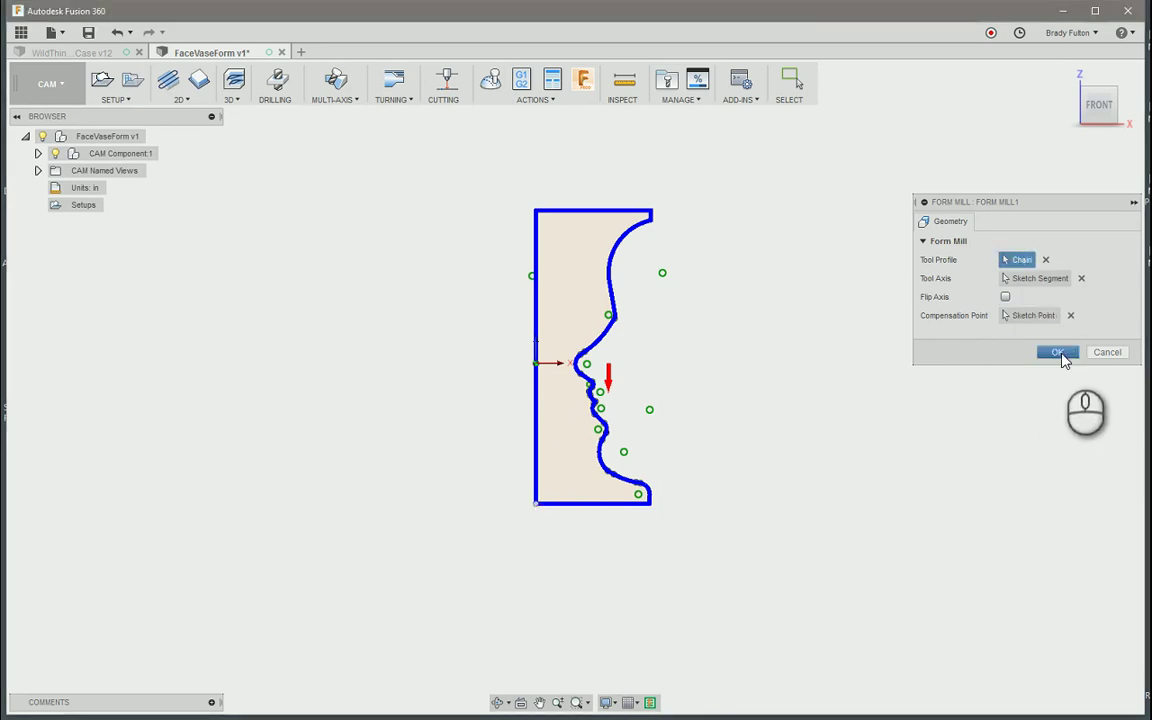
pyautogui.click(1058, 354)
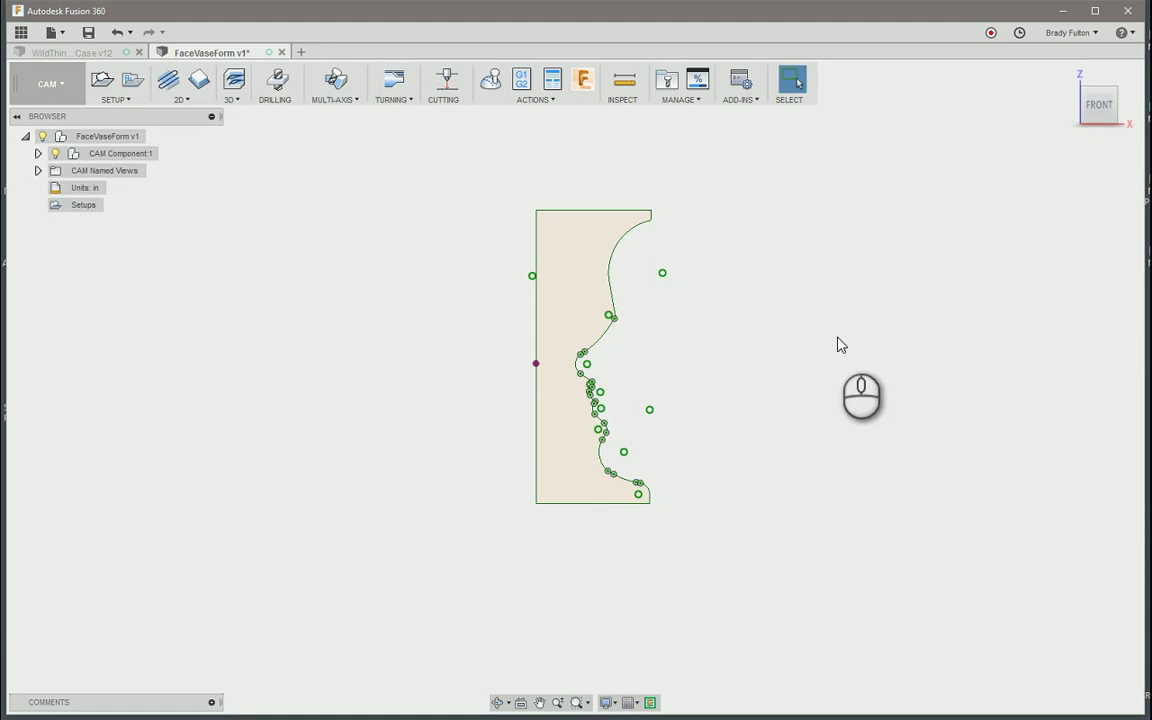
# Step: Inspect the new form mill's details and preview in the CAM Tool Library, and close the library
pyautogui.click(667, 84)
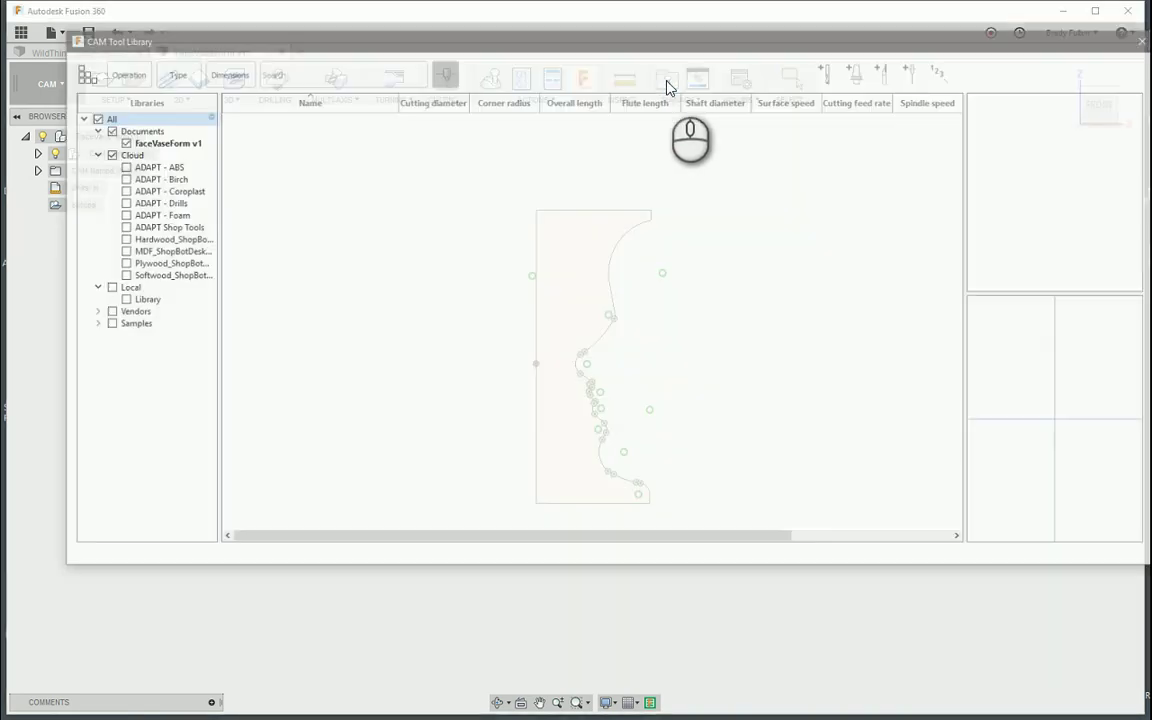
pyautogui.click(315, 131)
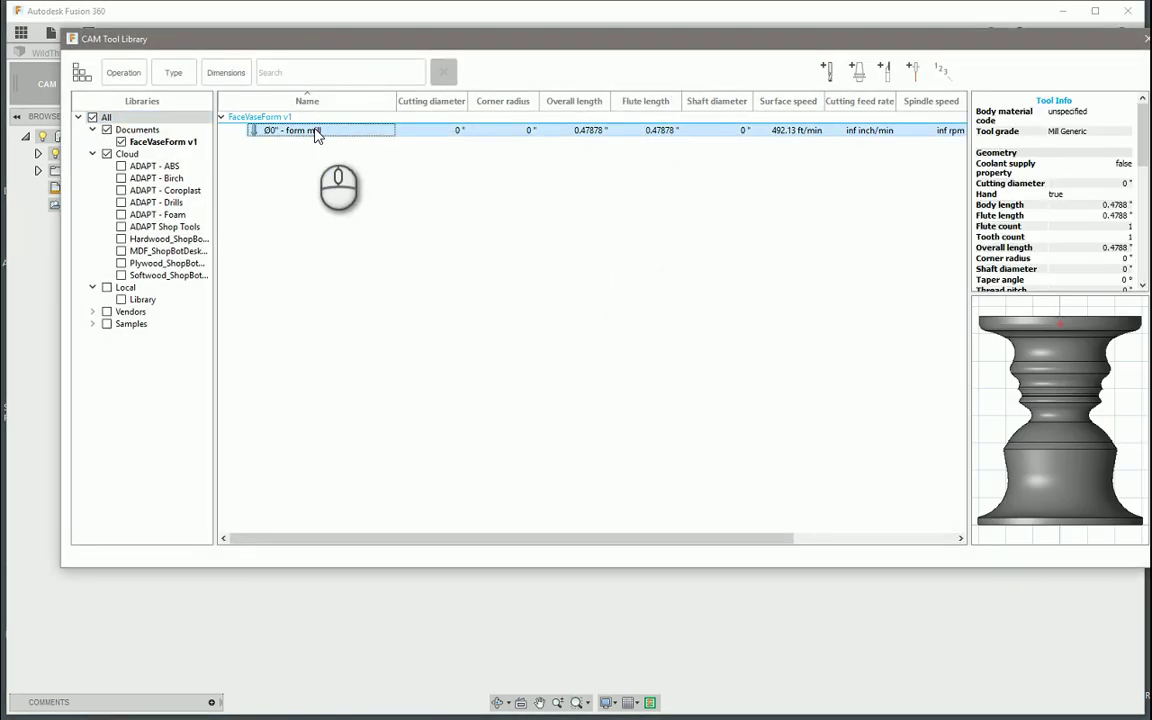
pyautogui.press('Escape')
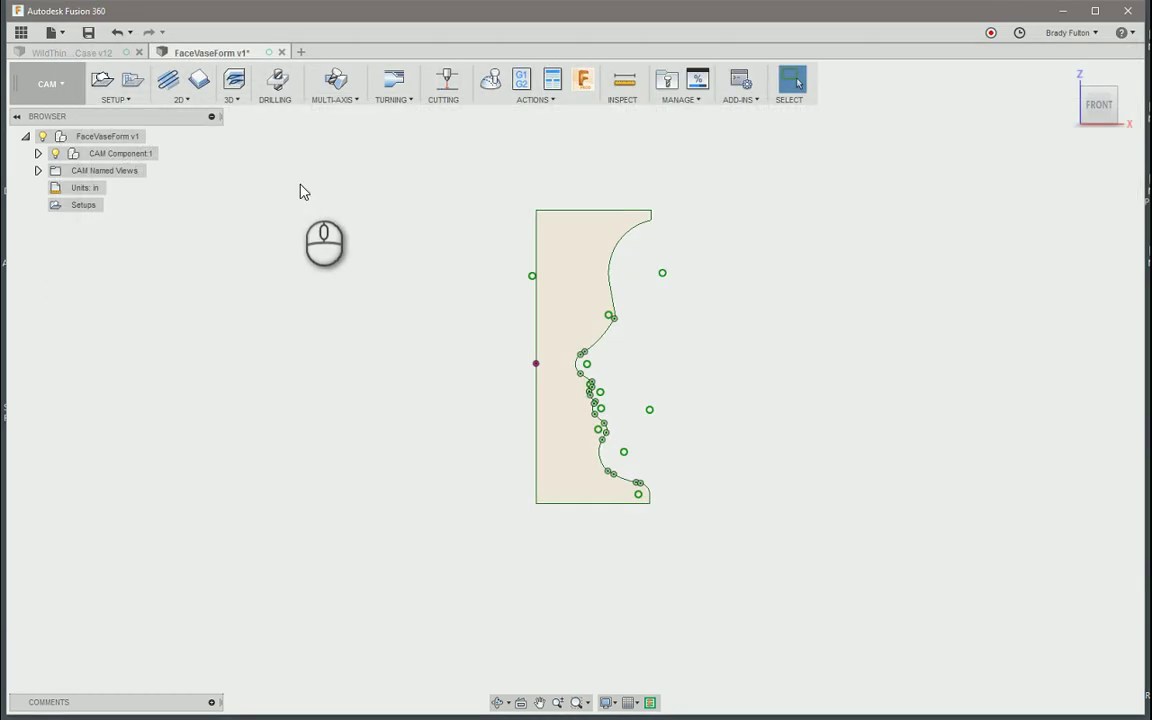
pyautogui.click(291, 213)
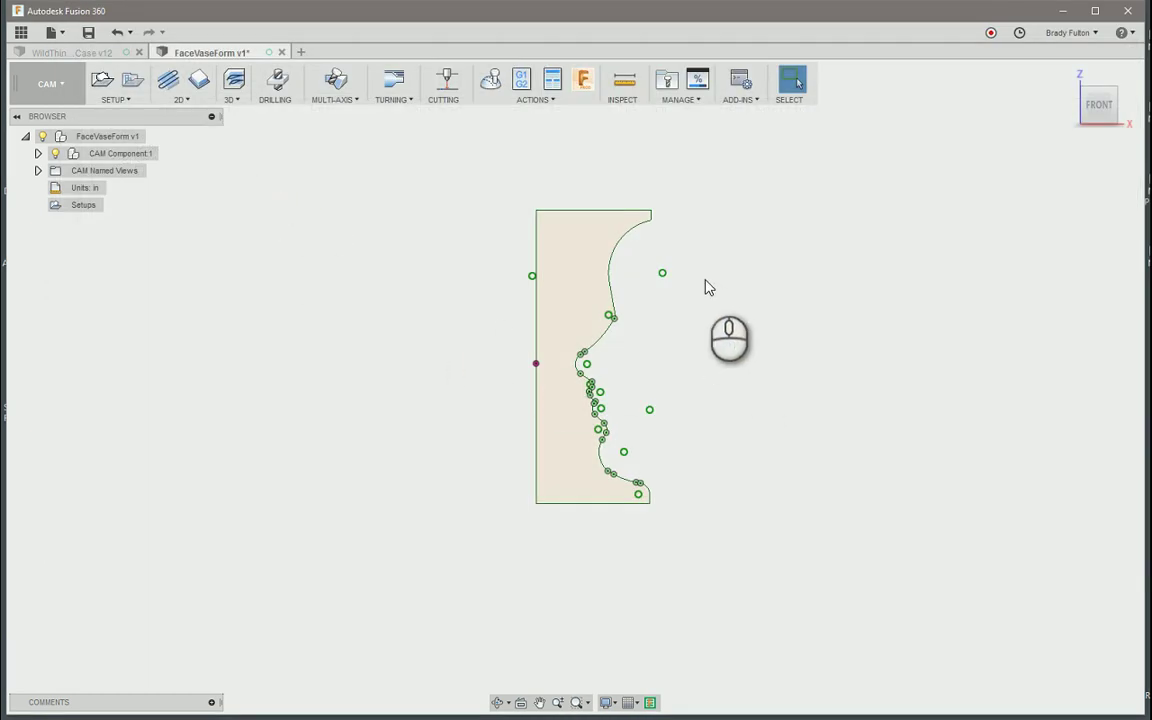
# Step: Start a second form mill with the closed face outline as tool profile and the straight vertical edge as tool axis
pyautogui.click(684, 96)
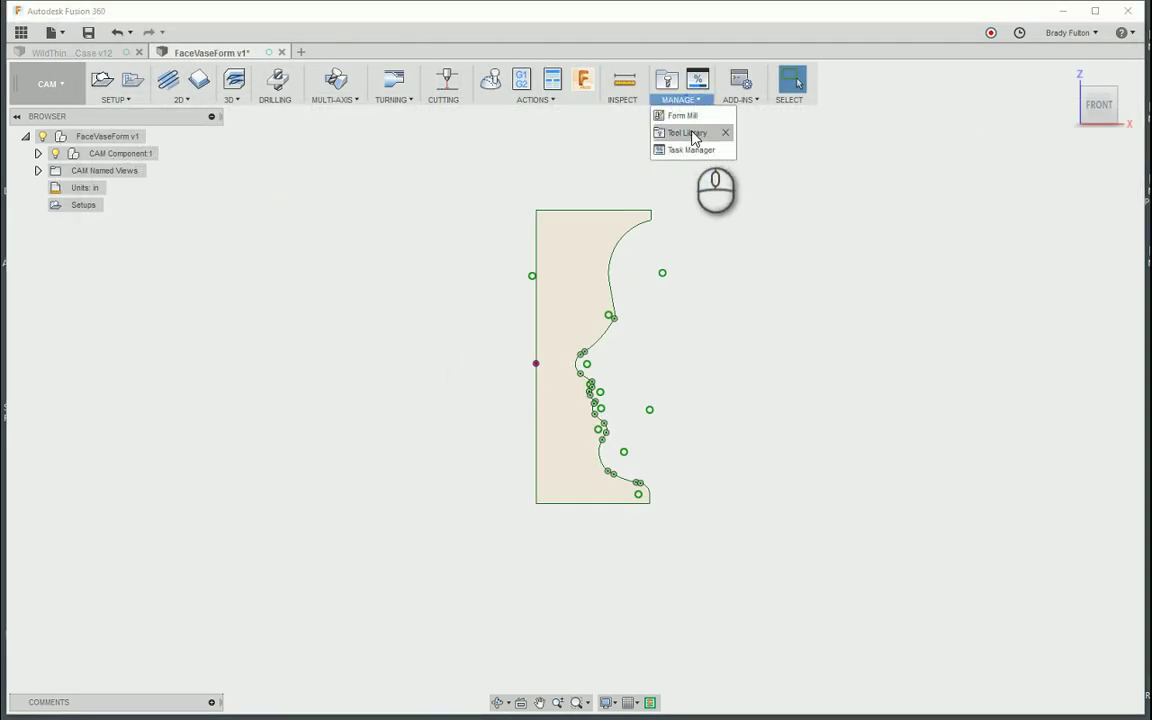
pyautogui.click(684, 116)
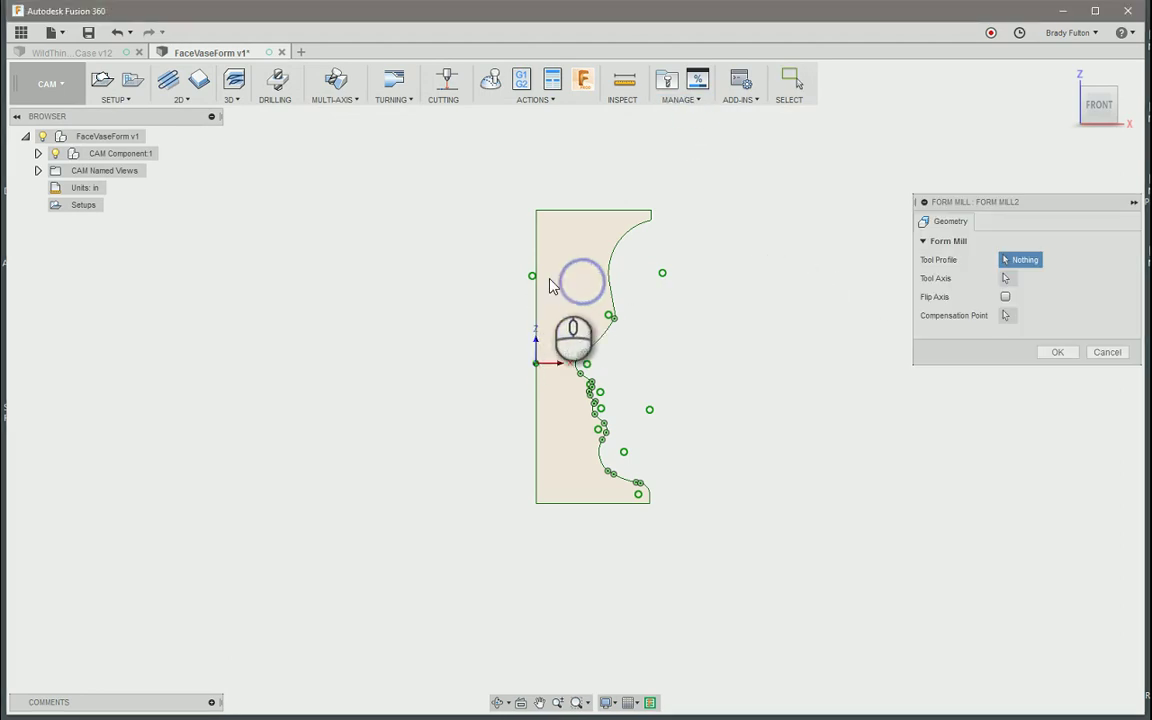
pyautogui.click(537, 295)
pyautogui.click(1006, 278)
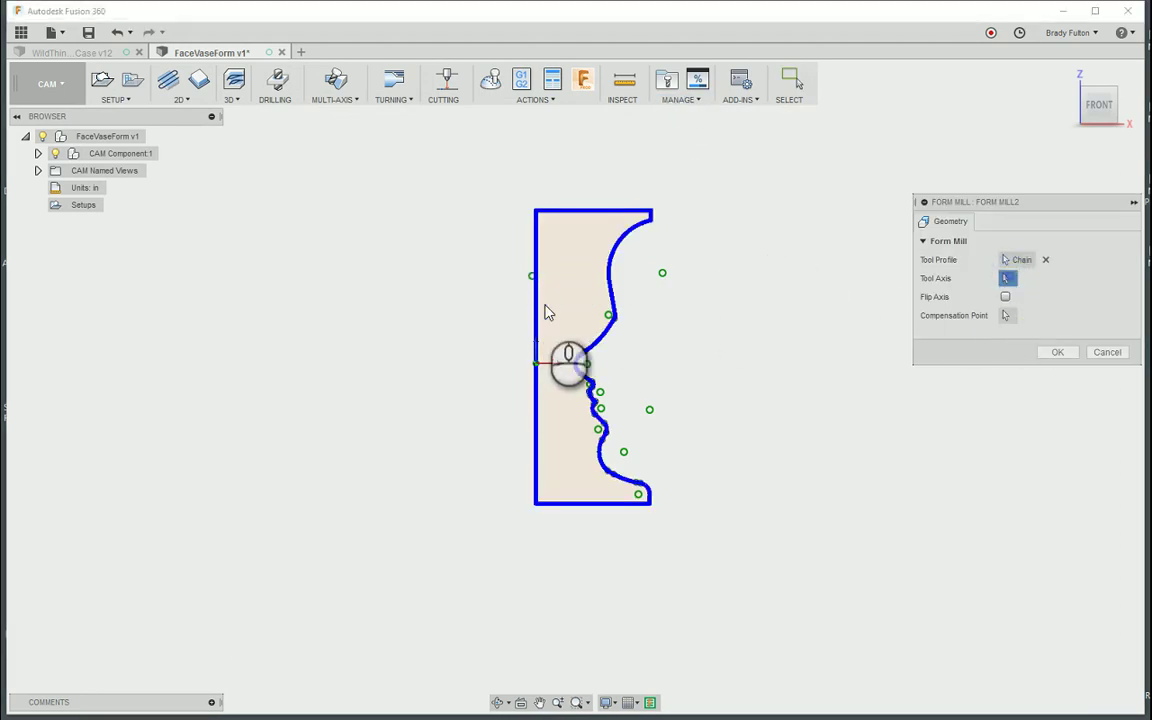
pyautogui.click(537, 315)
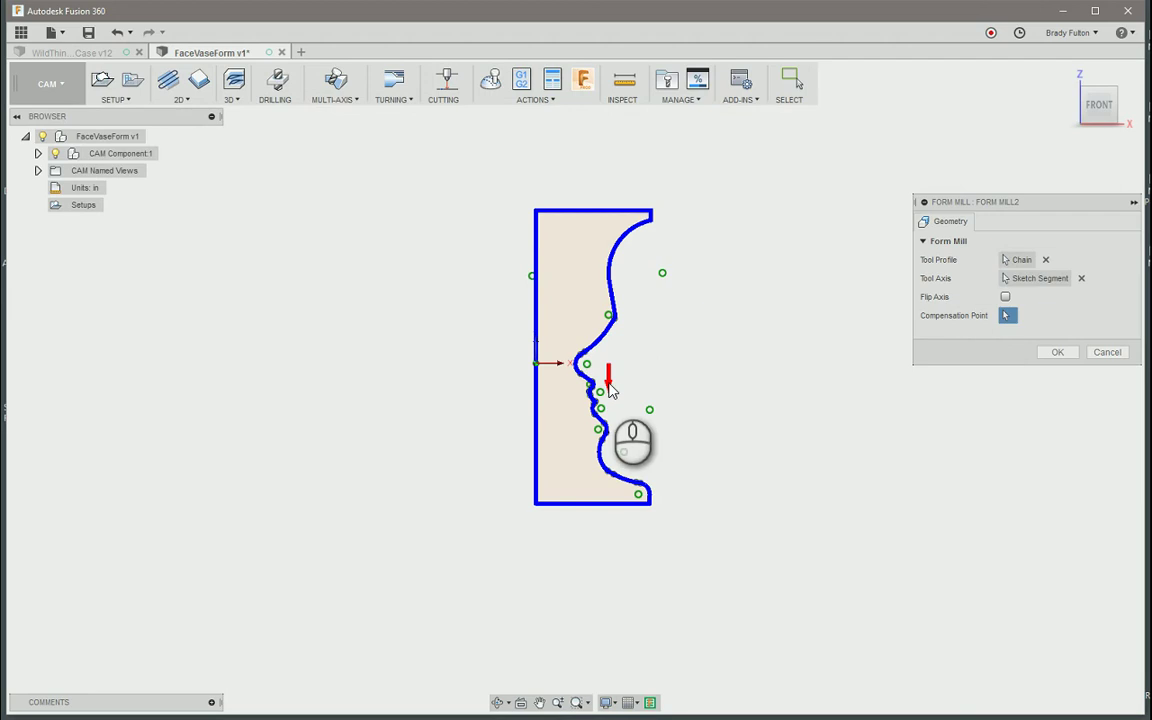
# Step: Flip the tool axis, use the lower endpoint of the vertical edge as compensation point, and create the form mill
pyautogui.click(1005, 297)
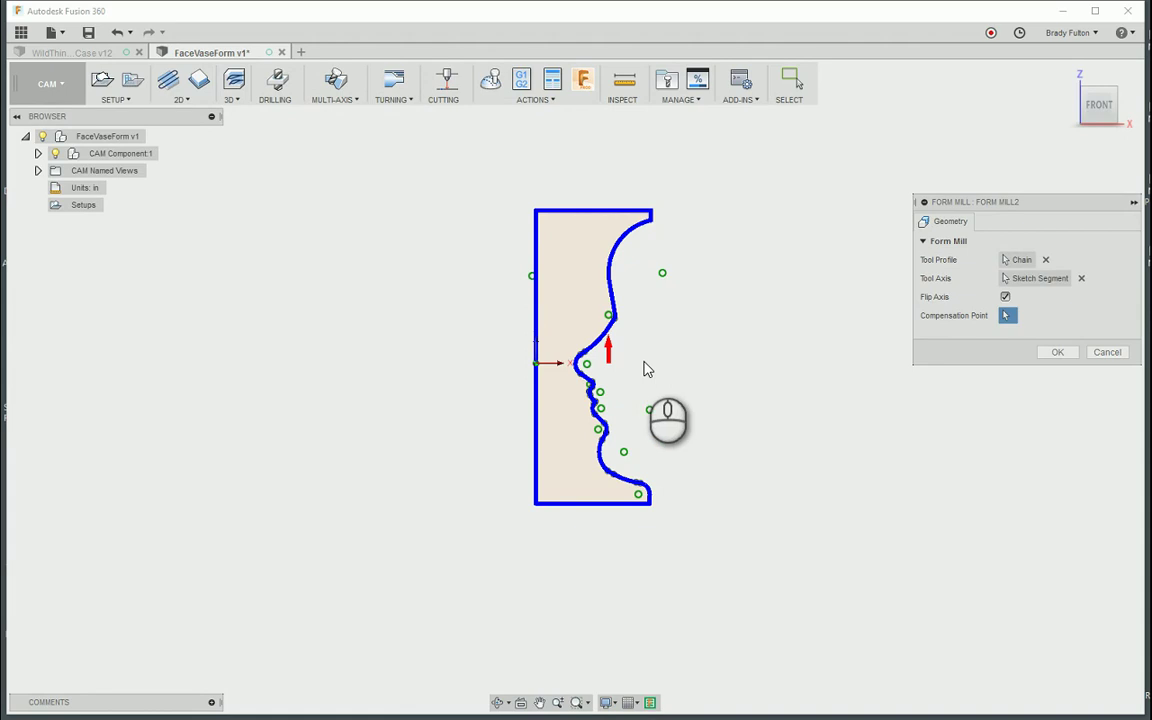
pyautogui.click(1007, 315)
pyautogui.click(537, 505)
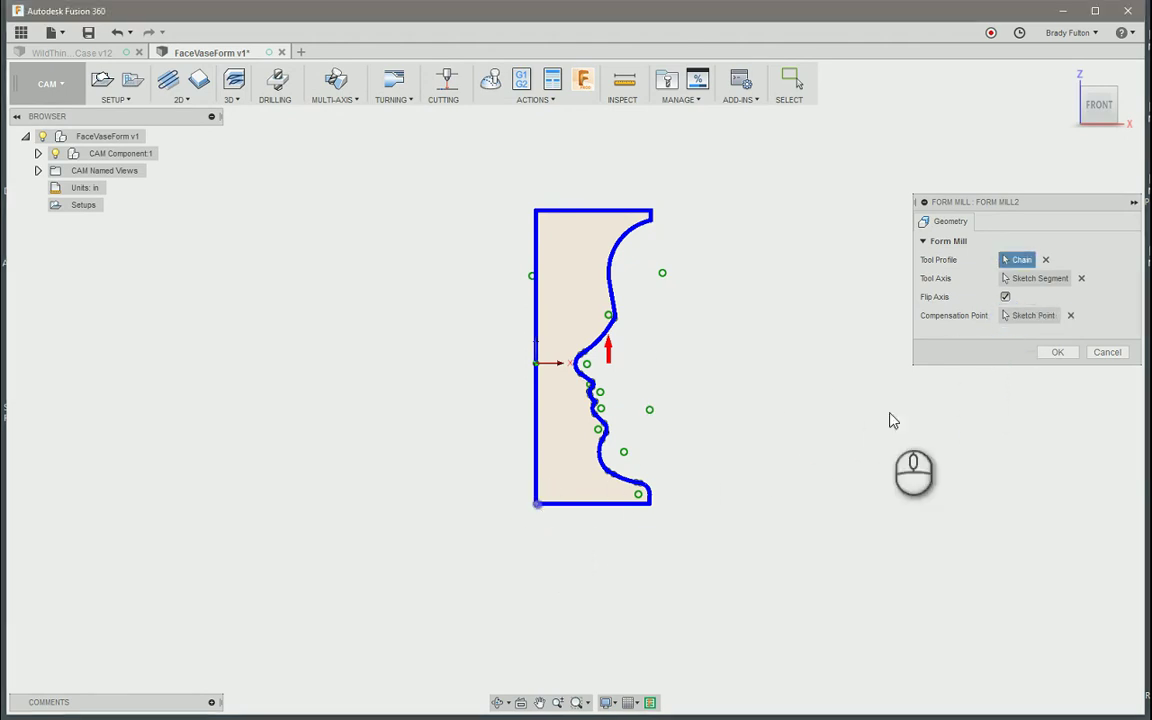
pyautogui.click(1056, 353)
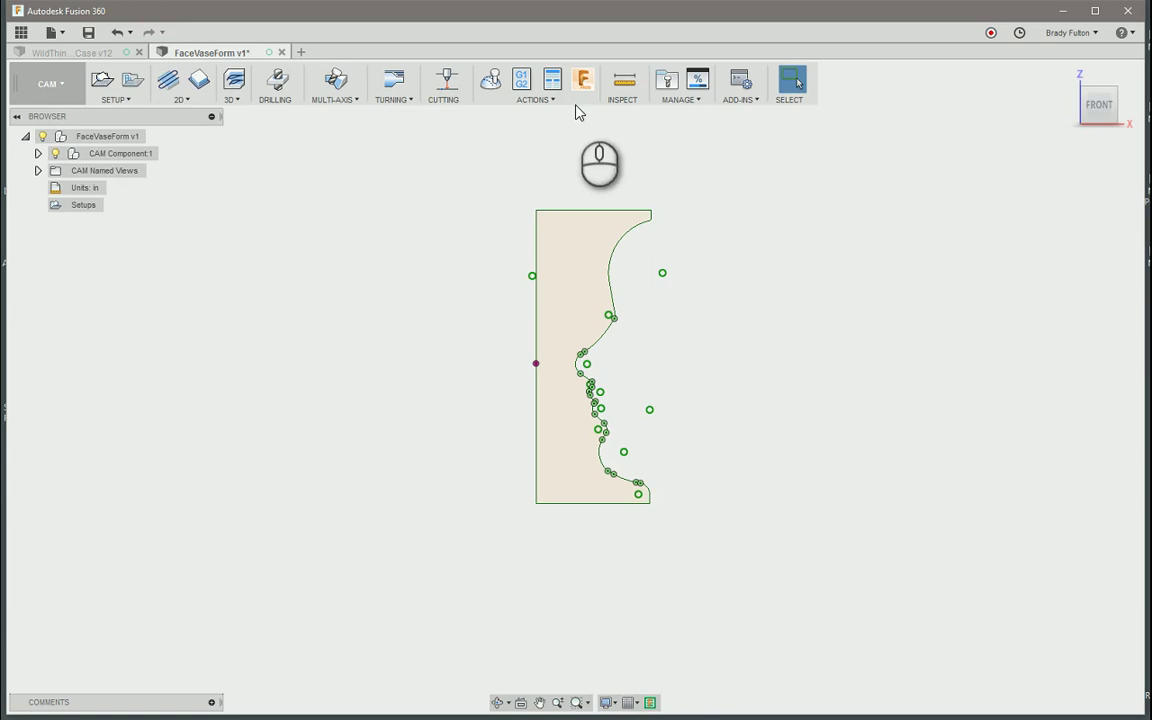
# Step: Compare the previews of the two FaceVaseForm form mills in the CAM Tool Library
pyautogui.click(665, 82)
pyautogui.click(303, 131)
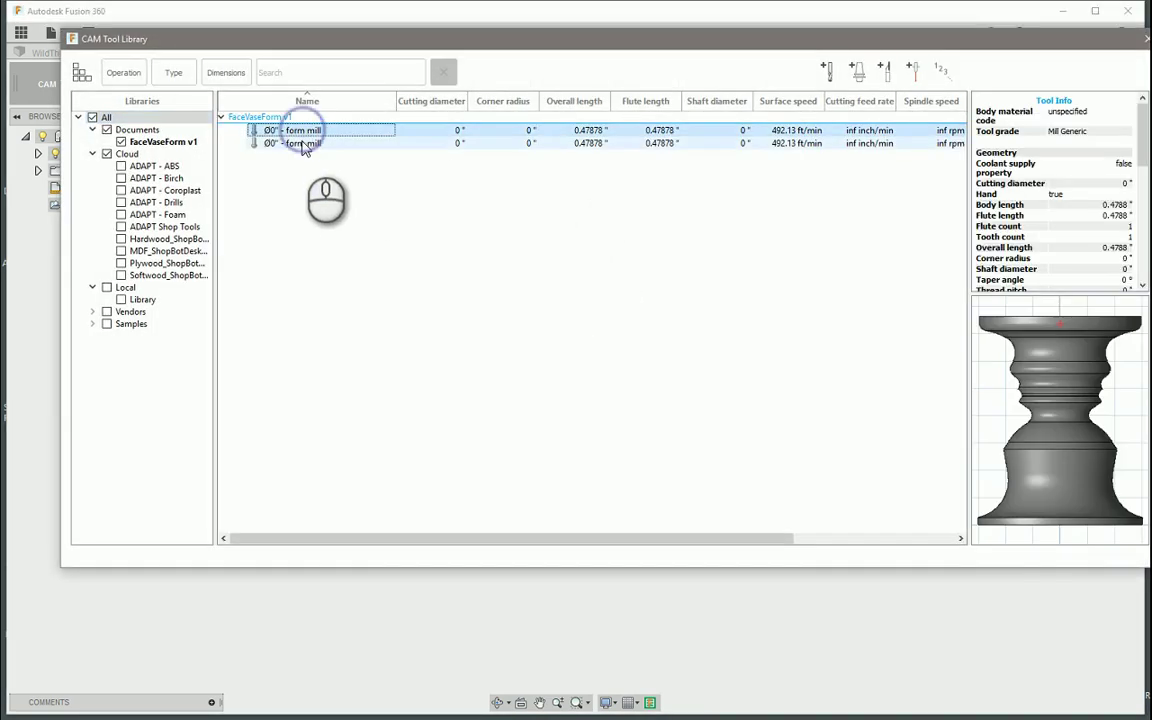
pyautogui.click(302, 144)
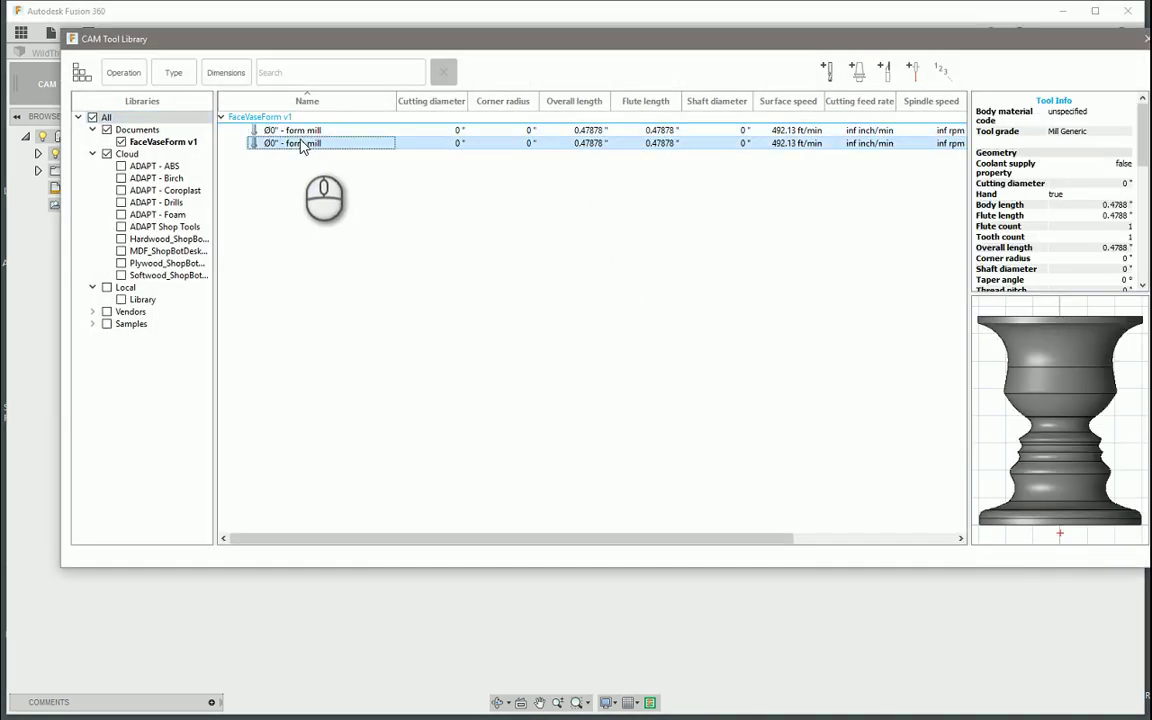
pyautogui.click(303, 131)
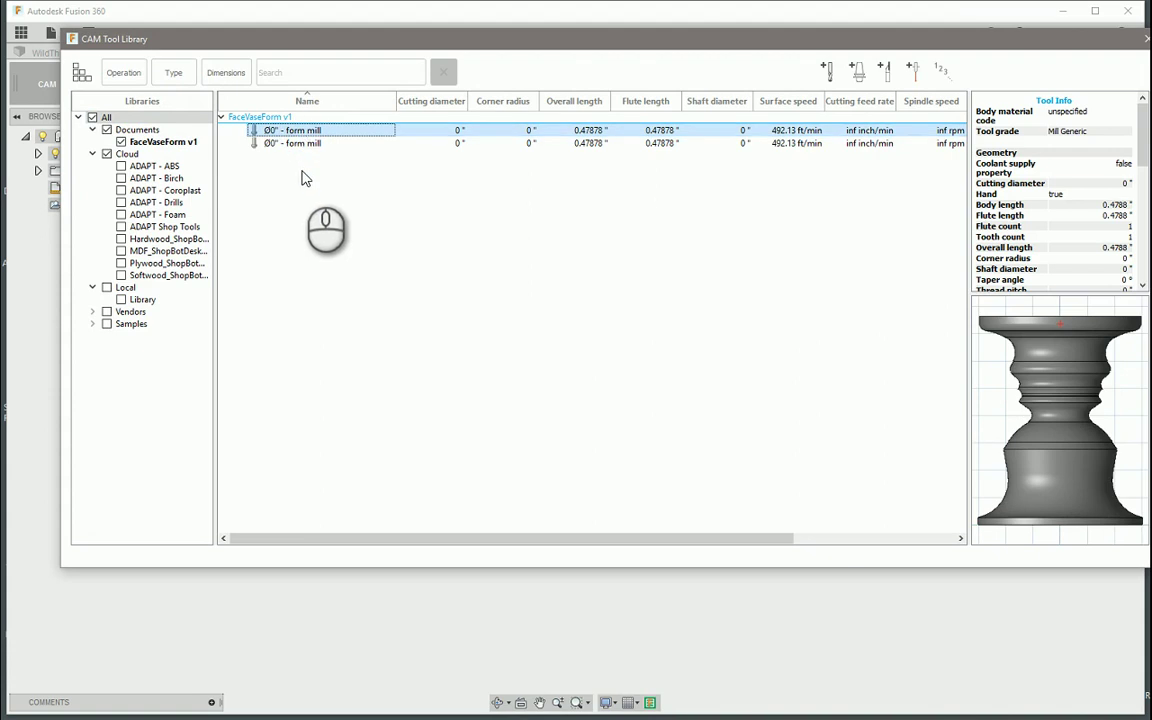
pyautogui.rightClick(297, 131)
pyautogui.click(338, 157)
pyautogui.click(319, 249)
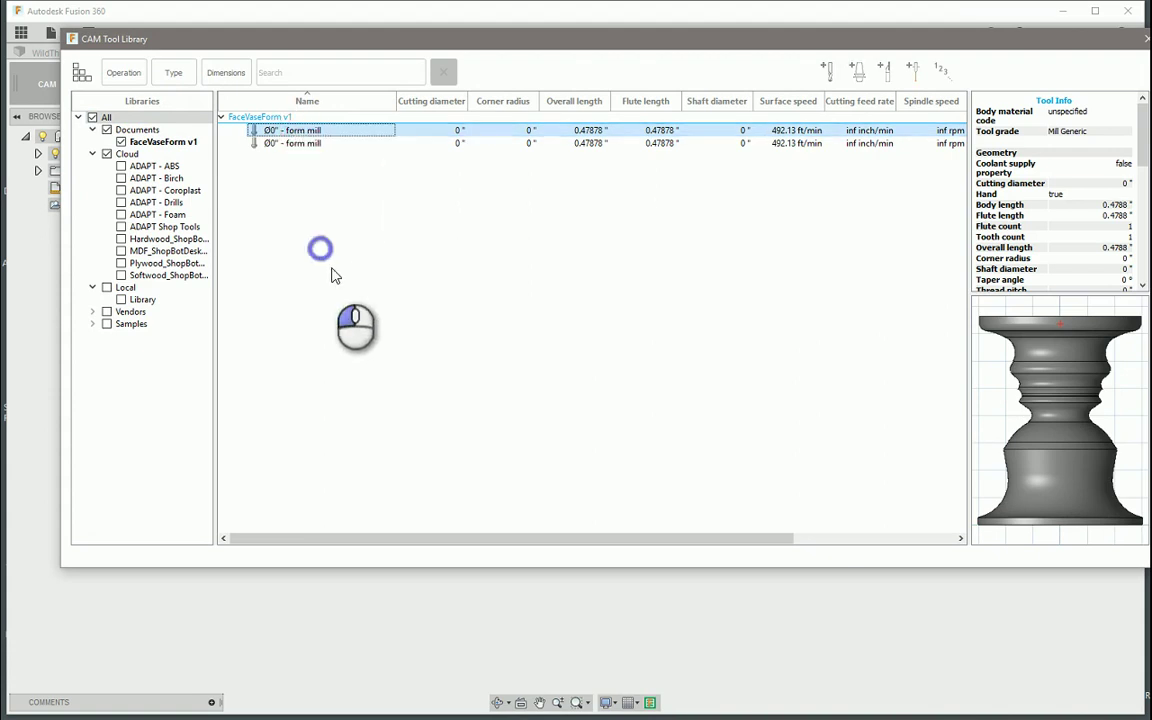
# Step: Copy the second form mill, the one compensated at its narrow-lipped bottom, into the ADAPT - Birch cloud library
pyautogui.click(309, 145)
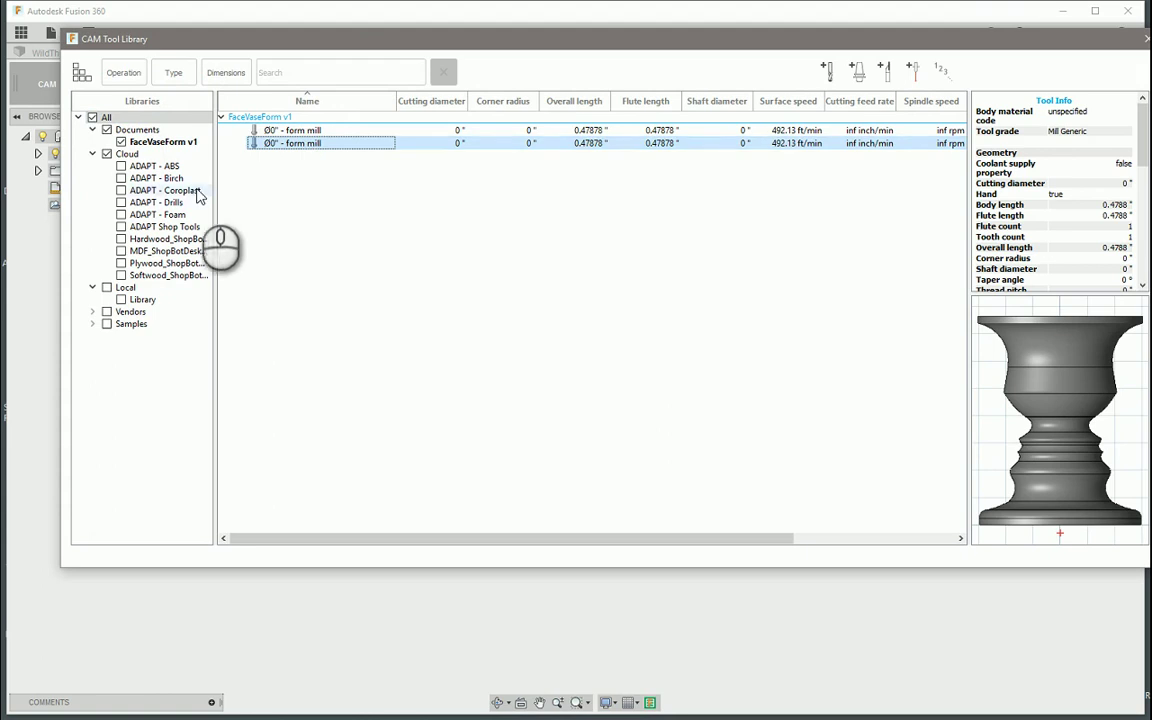
pyautogui.click(157, 178)
pyautogui.rightClick(360, 355)
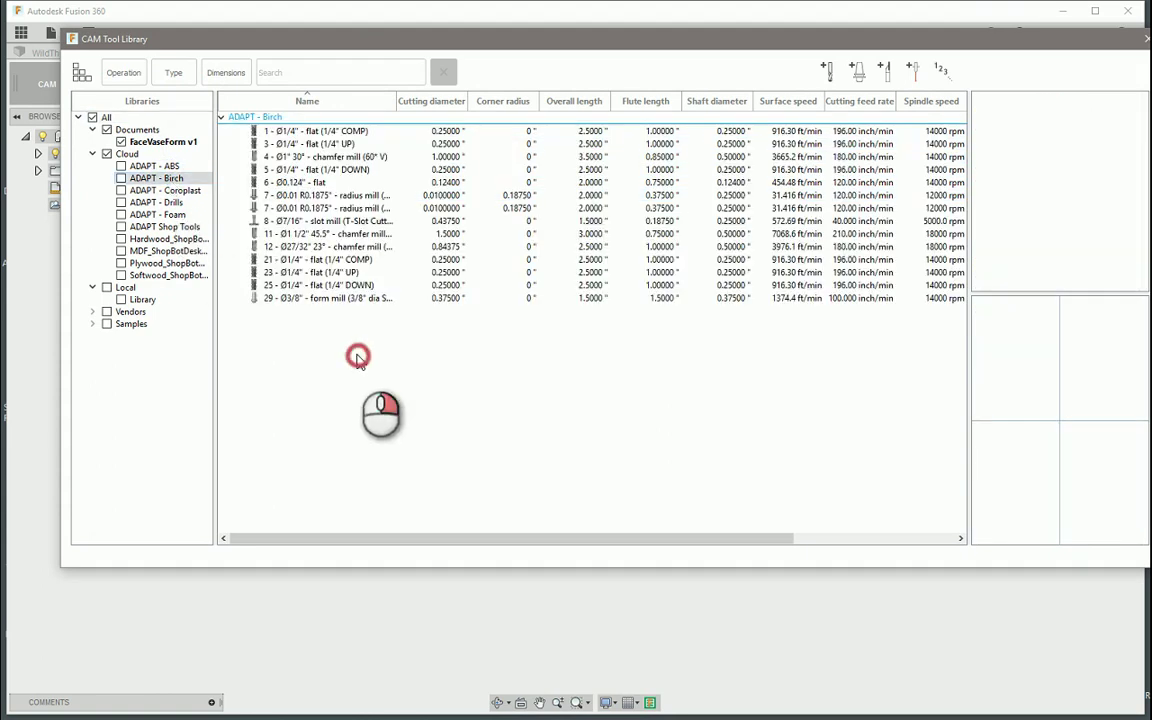
pyautogui.click(392, 396)
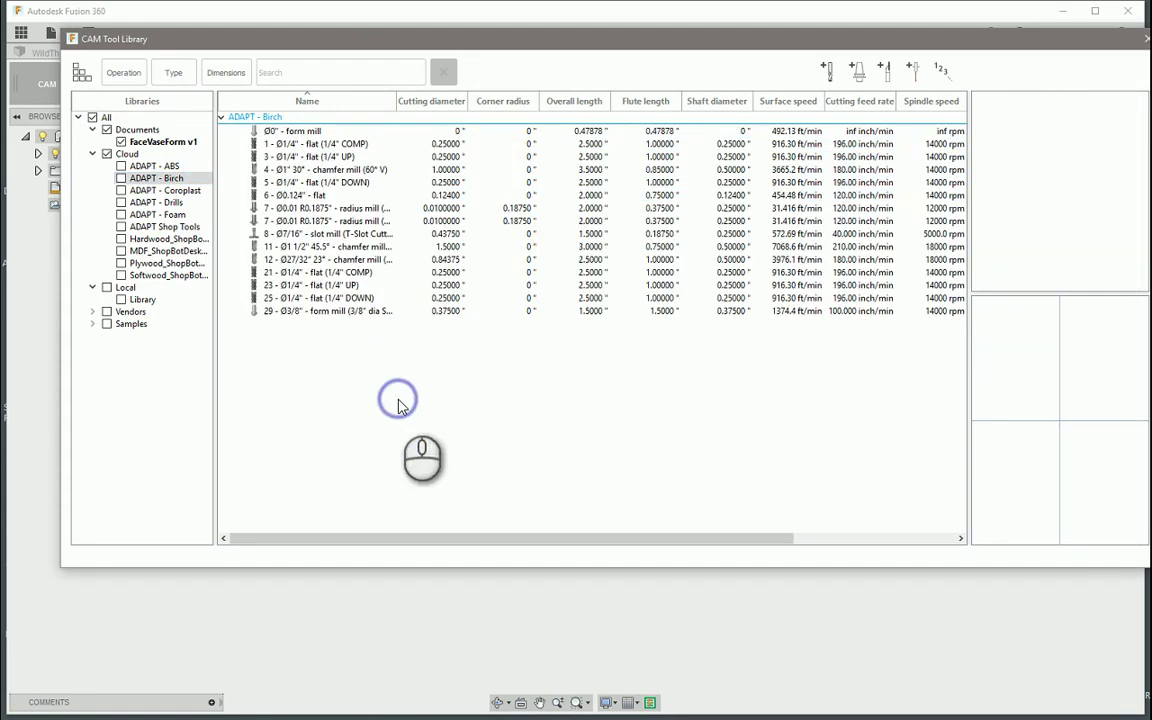
# Step: Give the copied form mill in the ADAPT - Birch library the description Face Vase Form
pyautogui.click(296, 131)
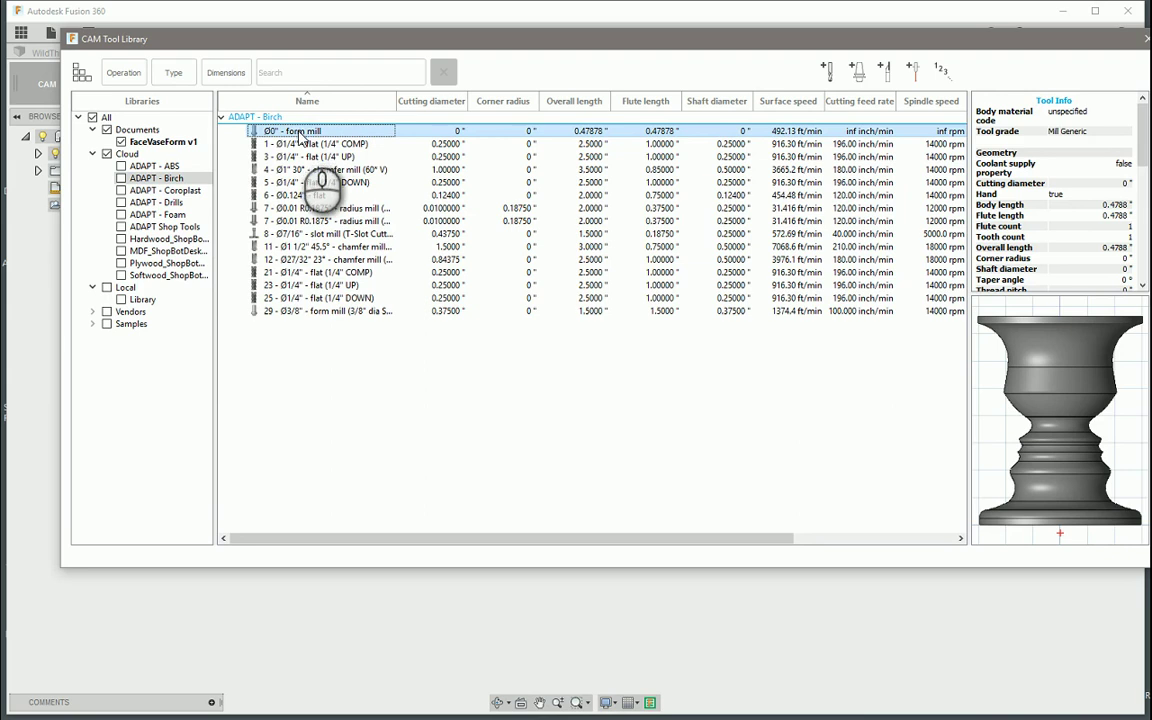
pyautogui.doubleClick(300, 137)
pyautogui.click(308, 41)
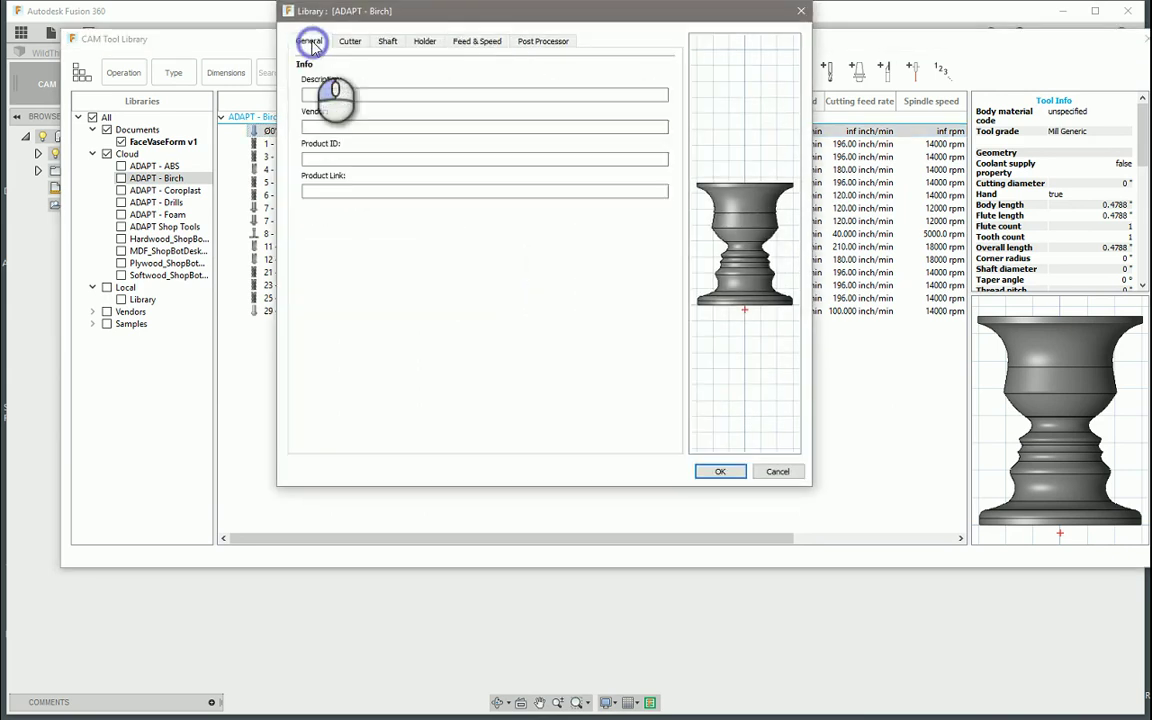
pyautogui.click(330, 95)
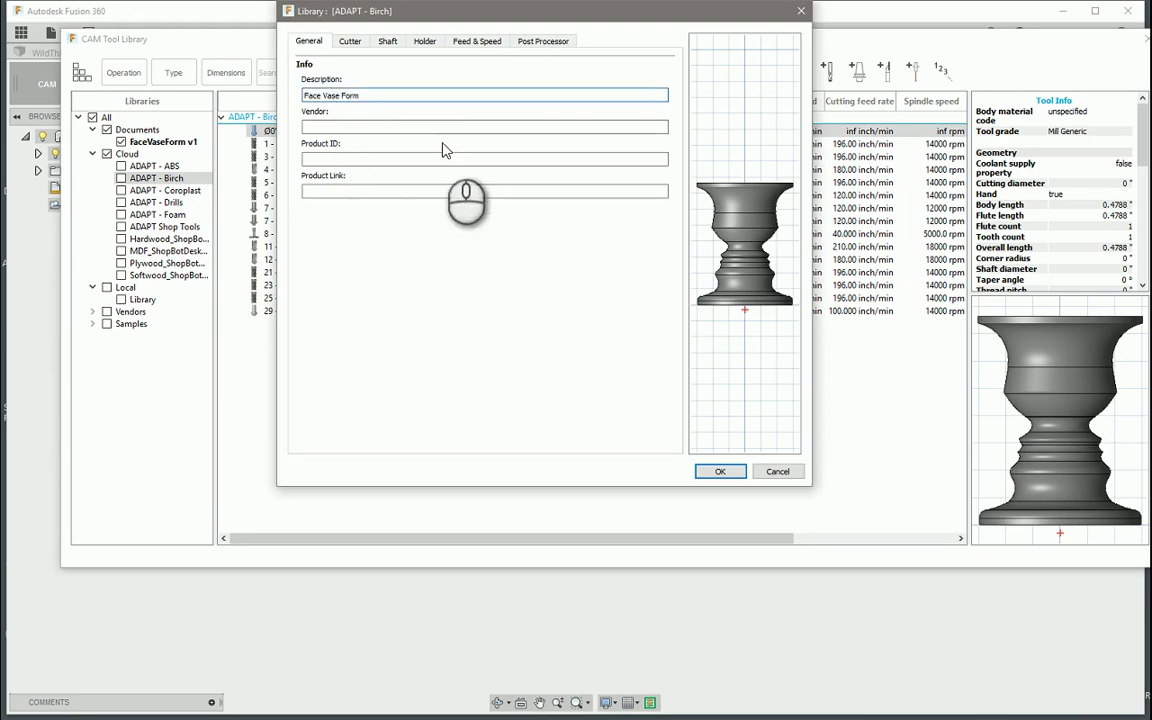
pyautogui.click(720, 471)
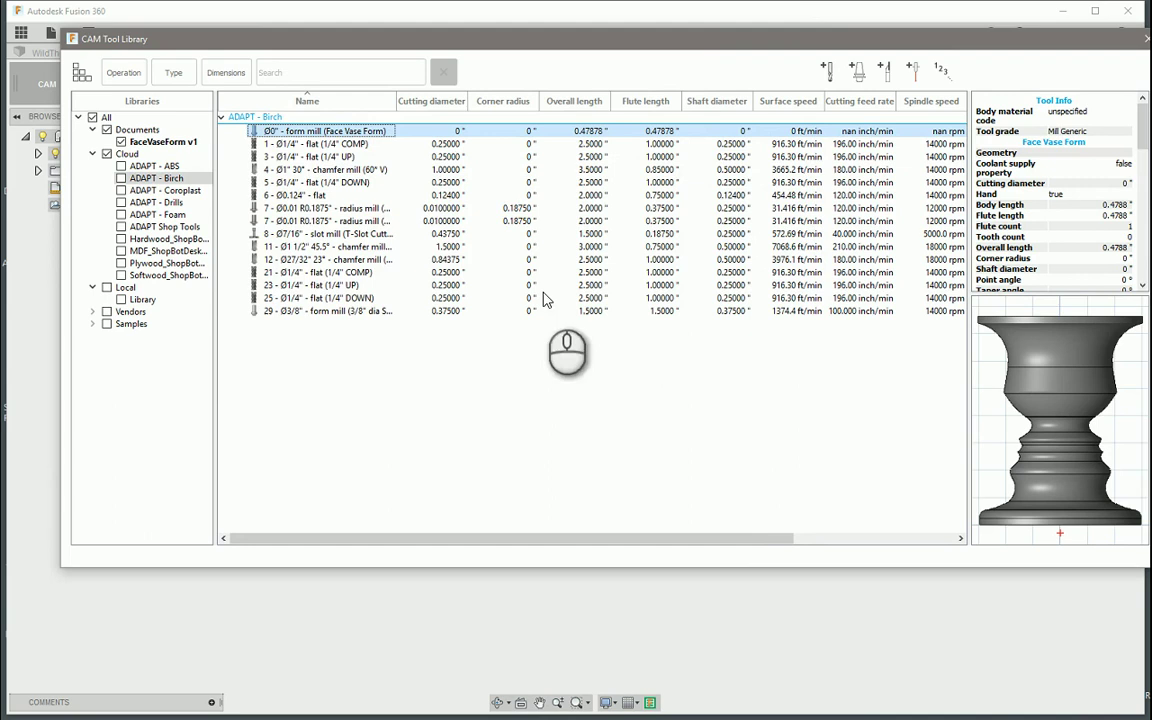
# Step: Close the CAM Tool Library and save the design as a new version with the description User Saved
pyautogui.moveTo(140, 38); pyautogui.dragTo(79, 75)
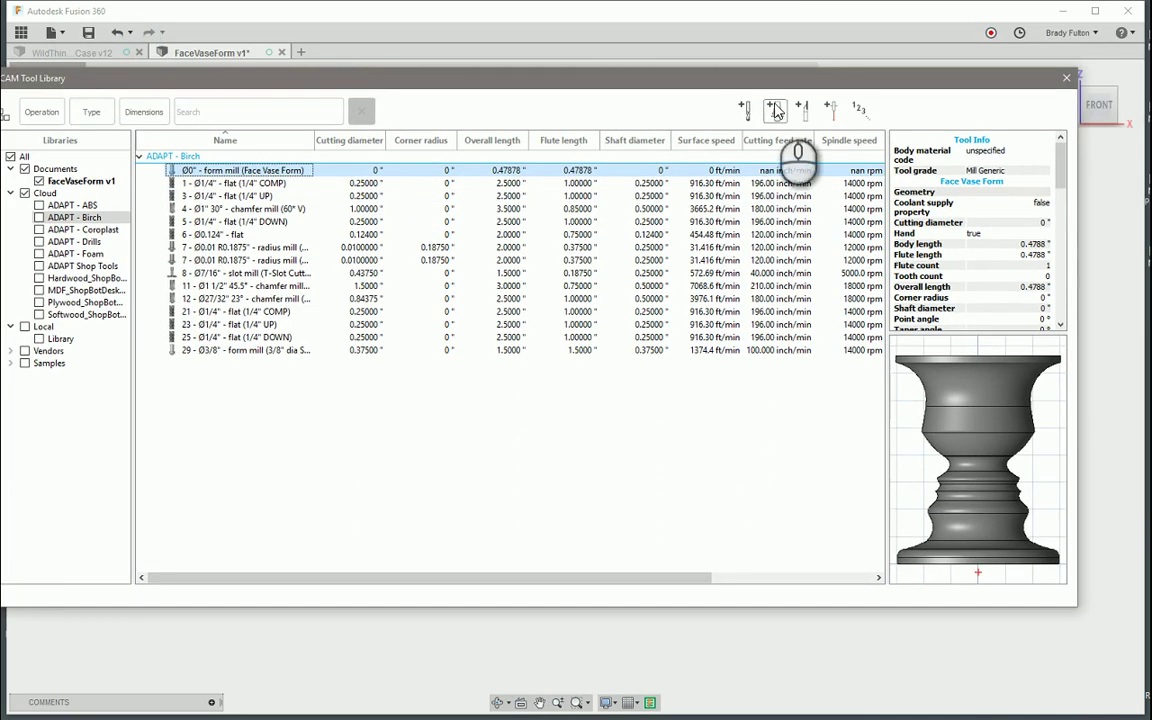
pyautogui.click(1064, 77)
pyautogui.scroll(-3, 796, 347)
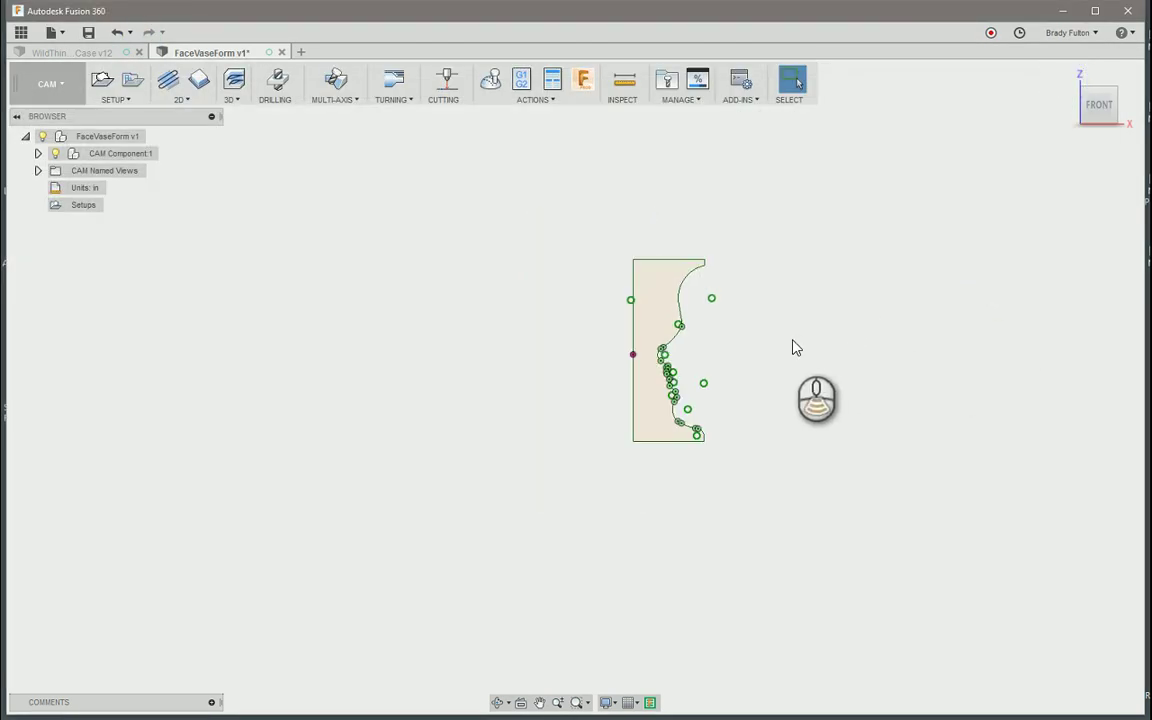
pyautogui.scroll(1, 776, 322)
pyautogui.hotkey('ctrl', 's')
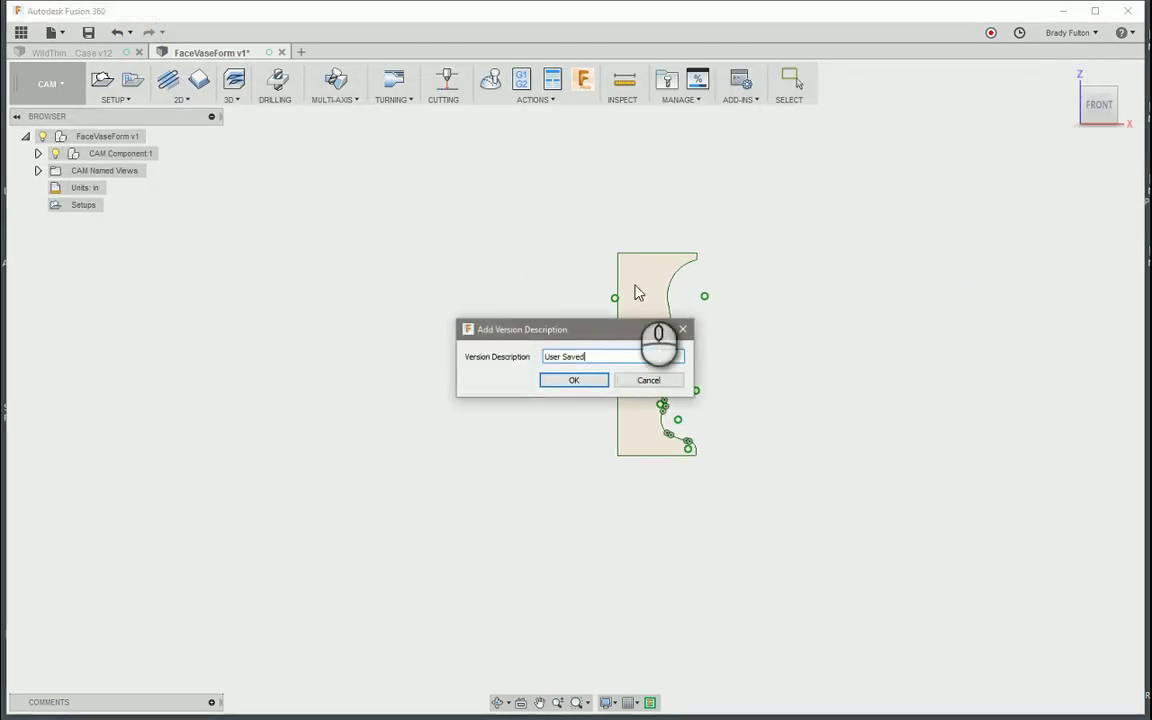
pyautogui.click(586, 384)
# Step: Create a new empty design and start a sketch on the horizontal origin plane
pyautogui.click(301, 52)
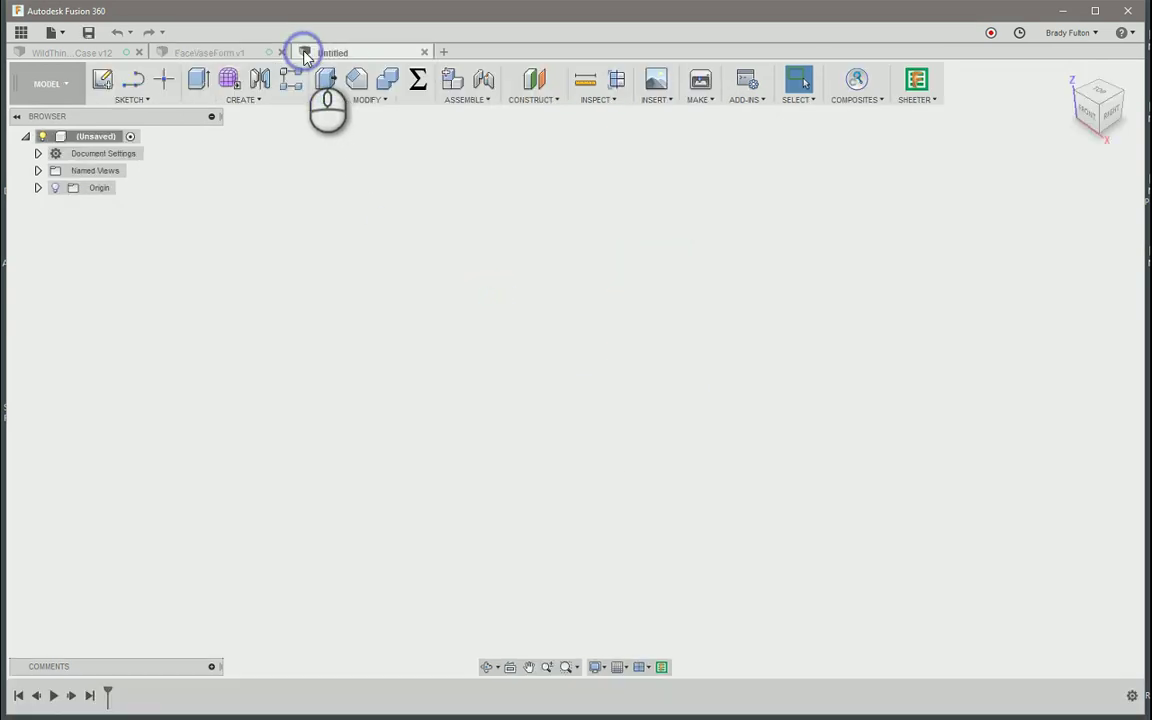
pyautogui.click(406, 206)
pyautogui.click(100, 79)
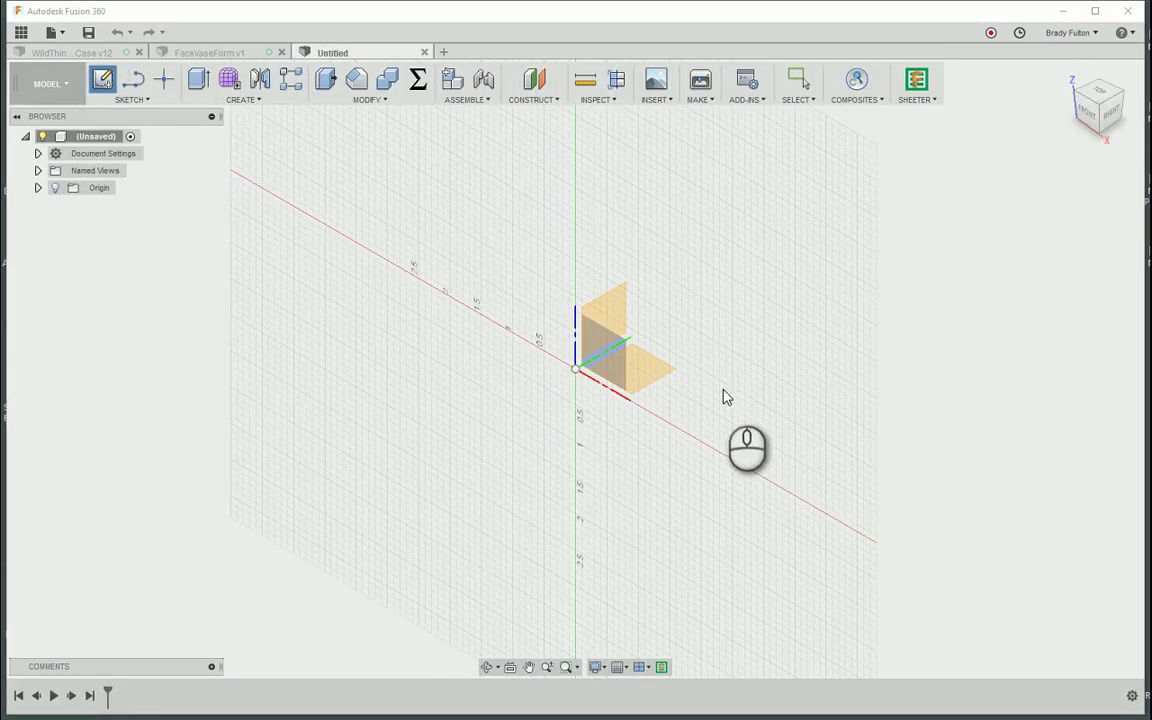
pyautogui.click(648, 372)
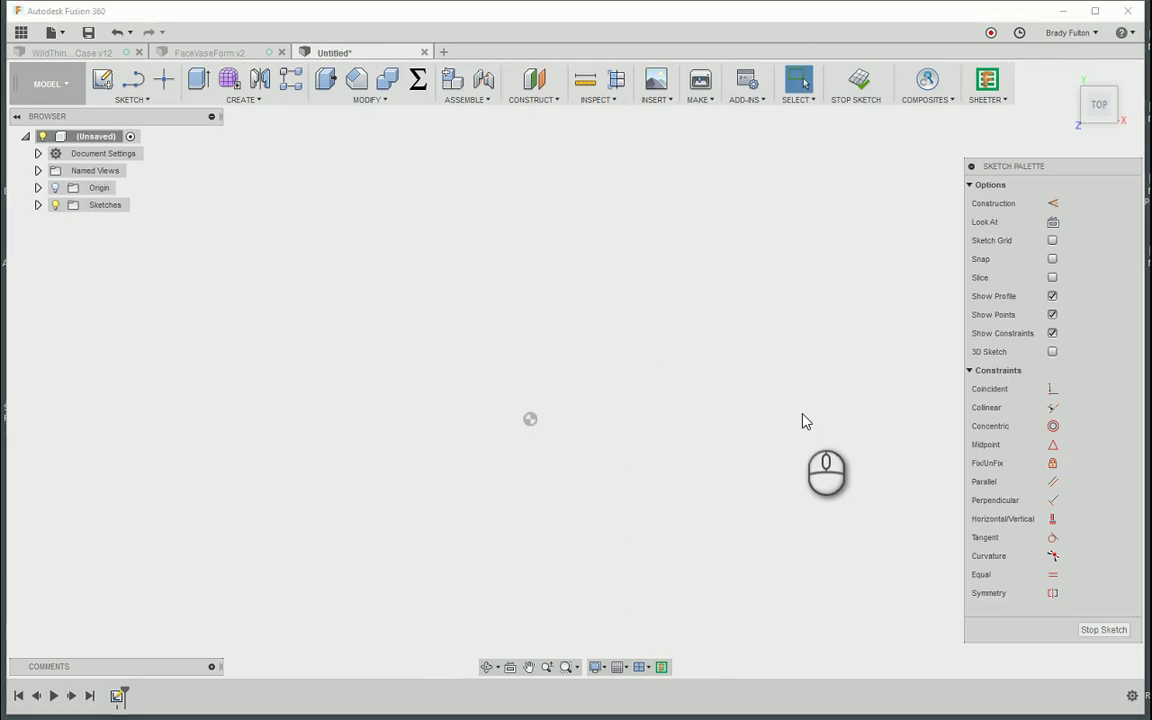
# Step: Draw a 12 in by 12 in center rectangle centred on the origin
pyautogui.press('s')
pyautogui.click(877, 447)
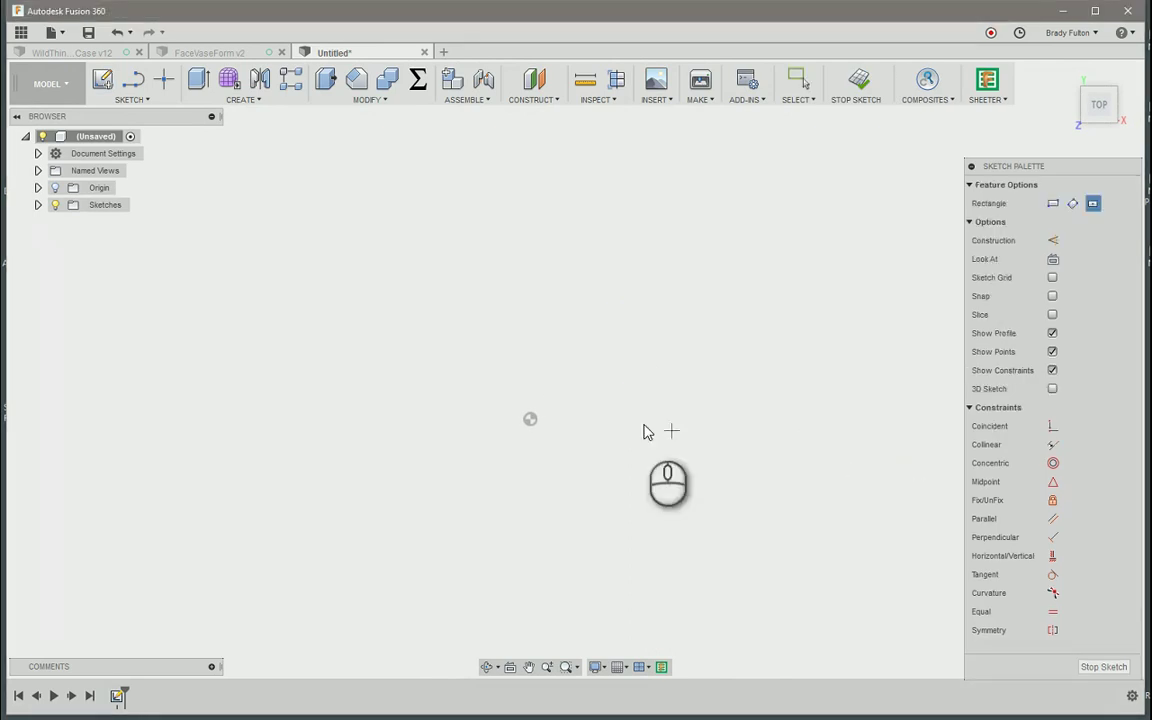
pyautogui.click(530, 419)
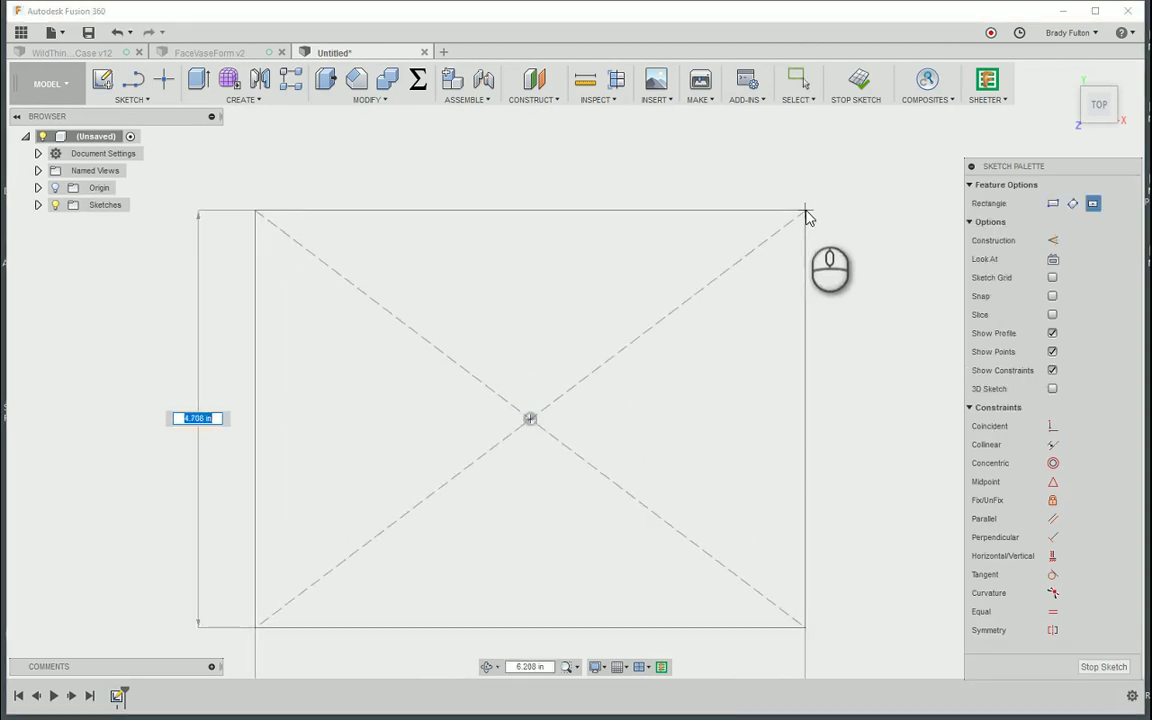
pyautogui.write('12')
pyautogui.press('Tab')
pyautogui.write('12')
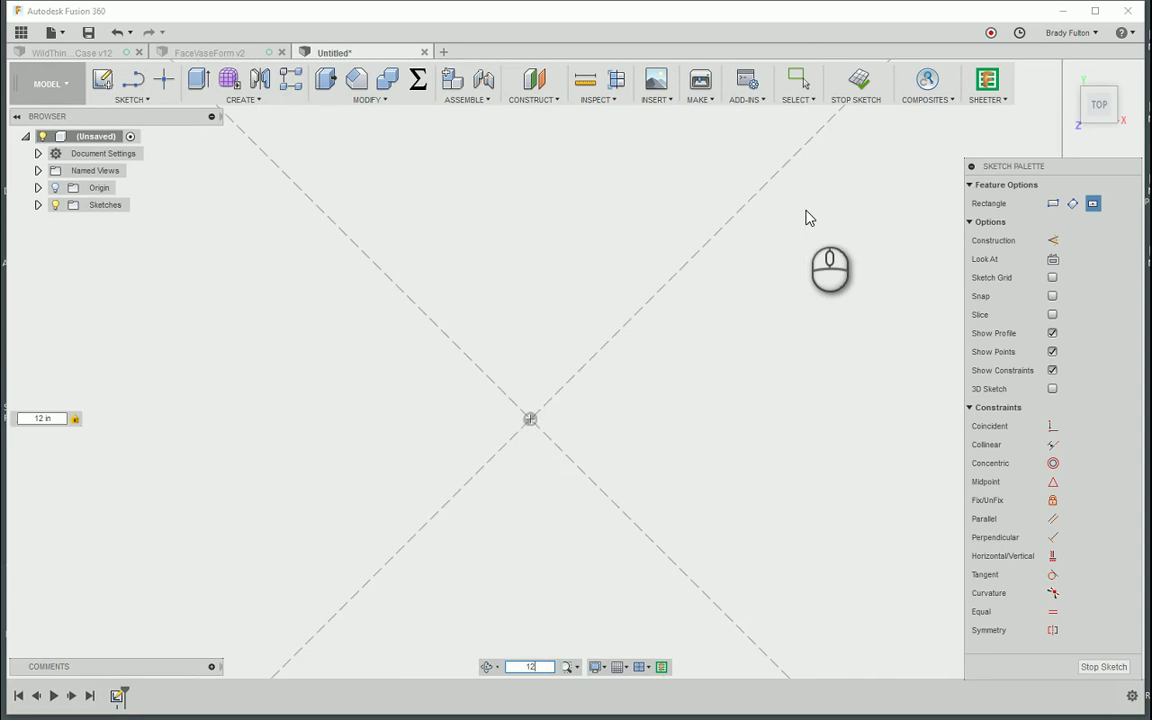
pyautogui.press('Return')
pyautogui.scroll(-3, 698, 342)
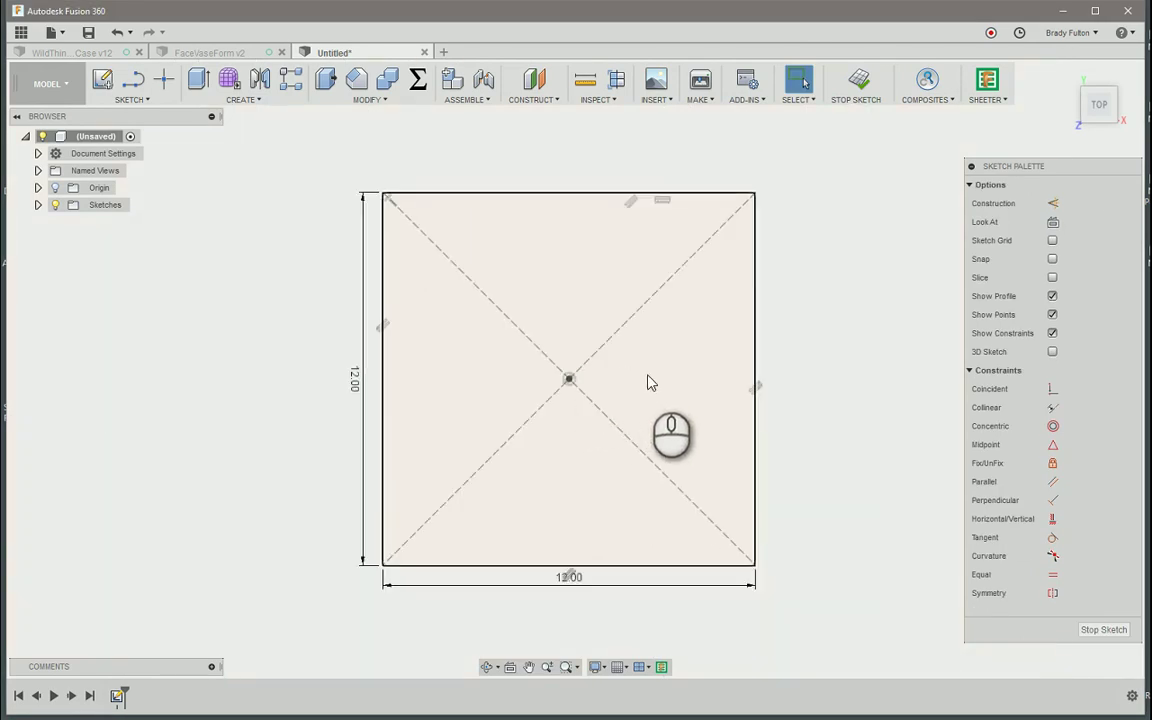
# Step: Extrude the square profile 0.75 in as a new body
pyautogui.press('e')
pyautogui.click(666, 434)
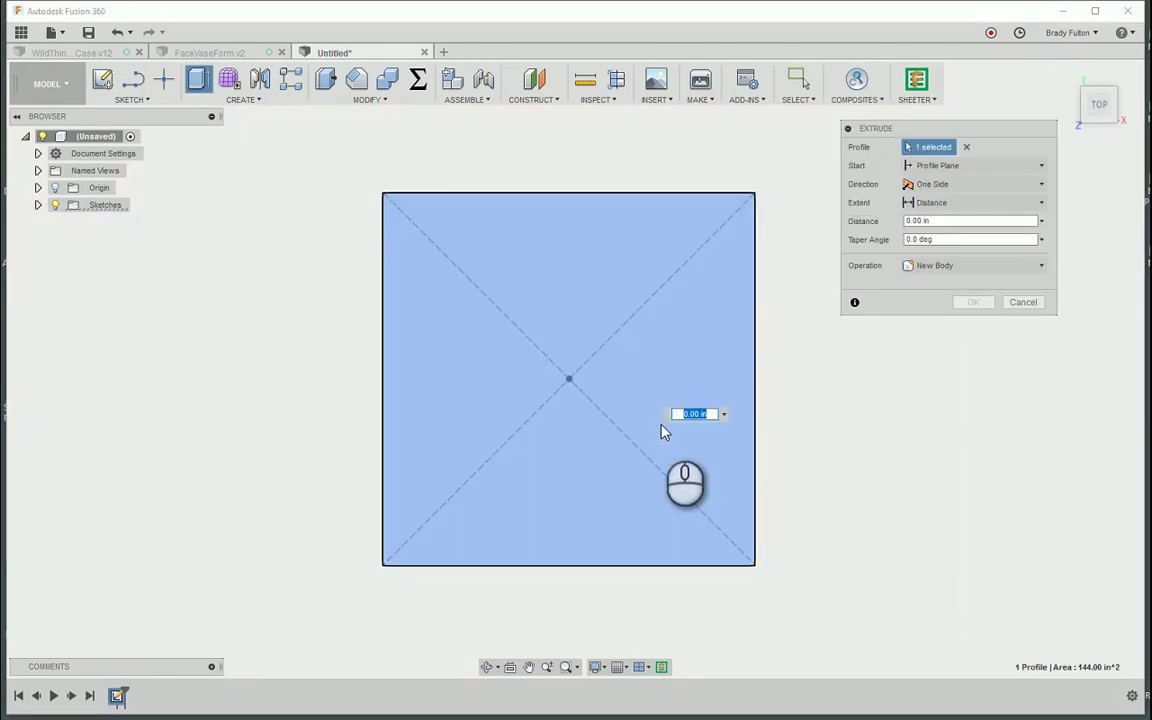
pyautogui.write('0.75')
pyautogui.press('Return')
# Step: Start a sketch on the board's top face and draw a vertical line near its left edge, extending past the front and back edges
pyautogui.scroll(-3, 665, 435)
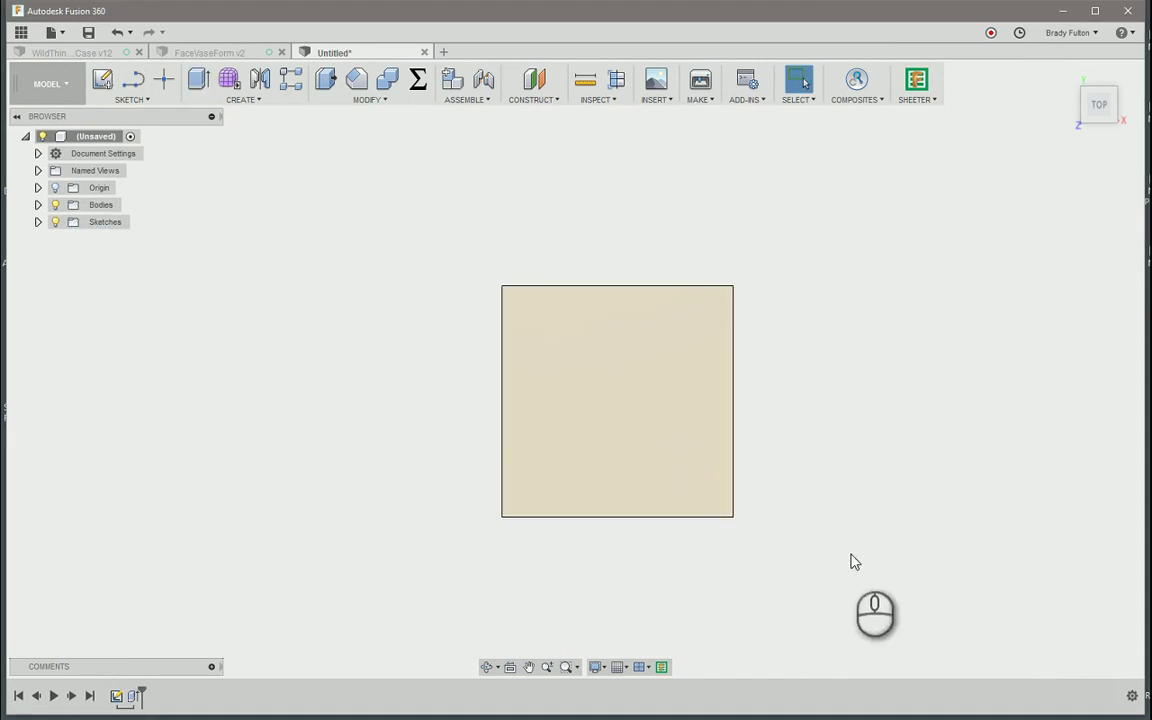
pyautogui.keyDown('shift'); pyautogui.moveTo(819, 498); pyautogui.dragTo(595, 518, button='middle'); pyautogui.keyUp('shift')
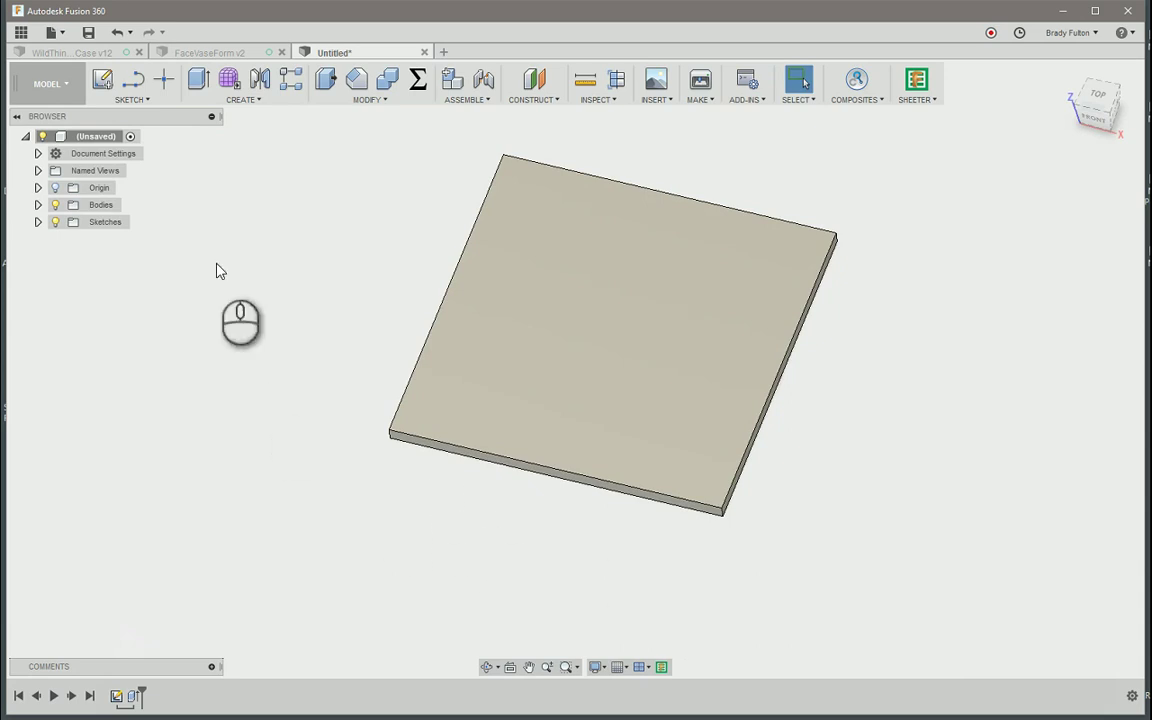
pyautogui.click(102, 79)
pyautogui.click(563, 389)
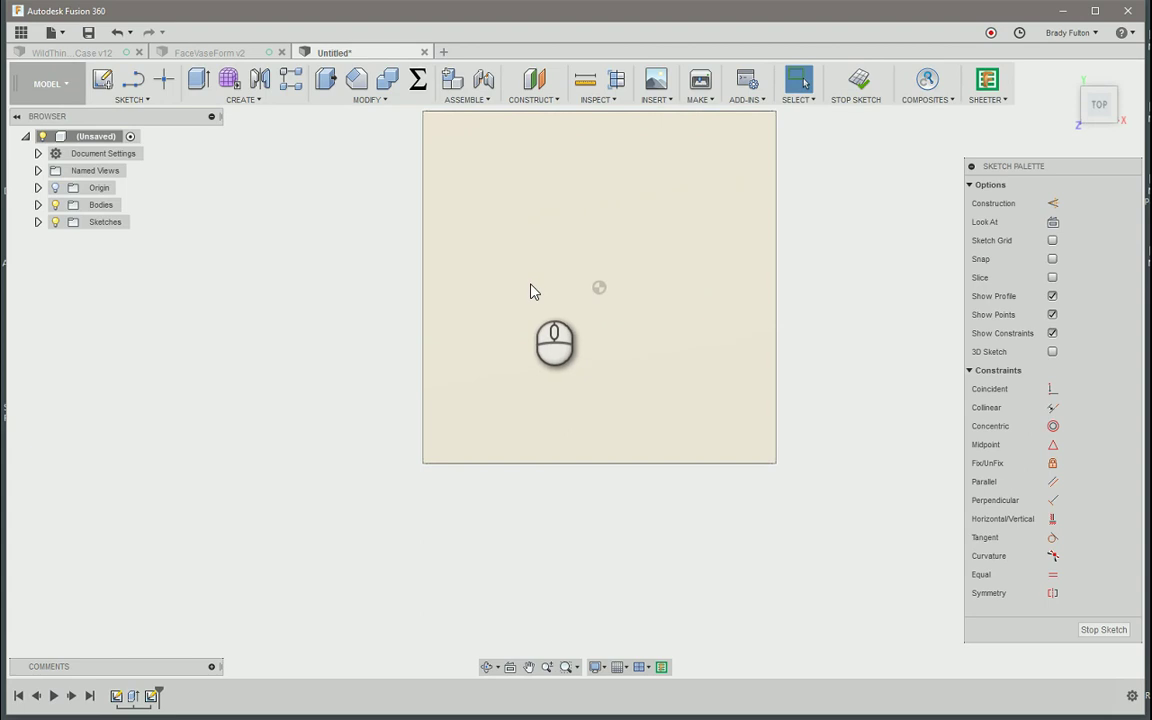
pyautogui.press('l')
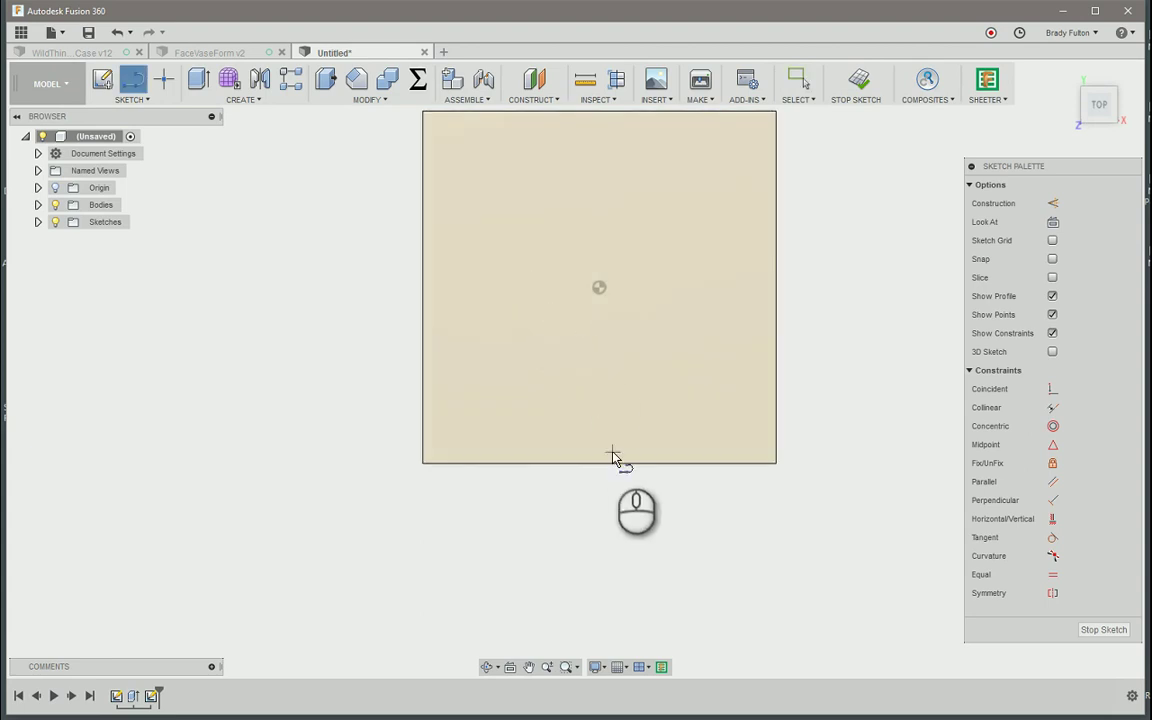
pyautogui.scroll(-2, 476, 447)
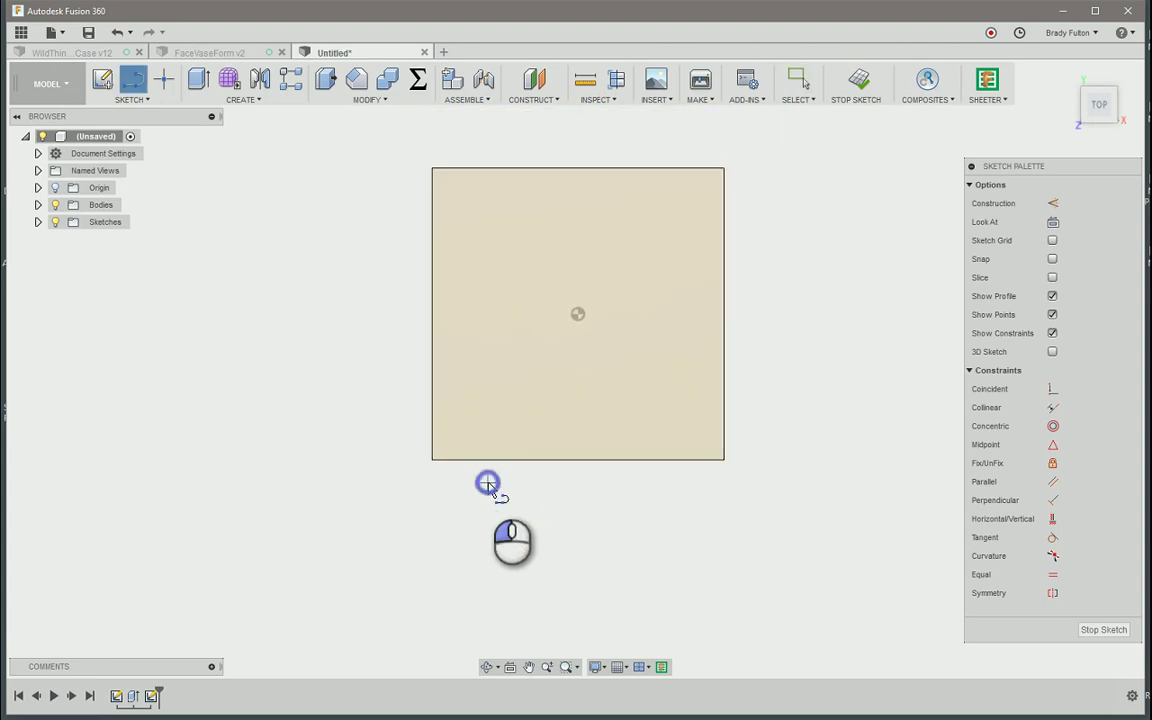
pyautogui.click(487, 483)
pyautogui.click(487, 154)
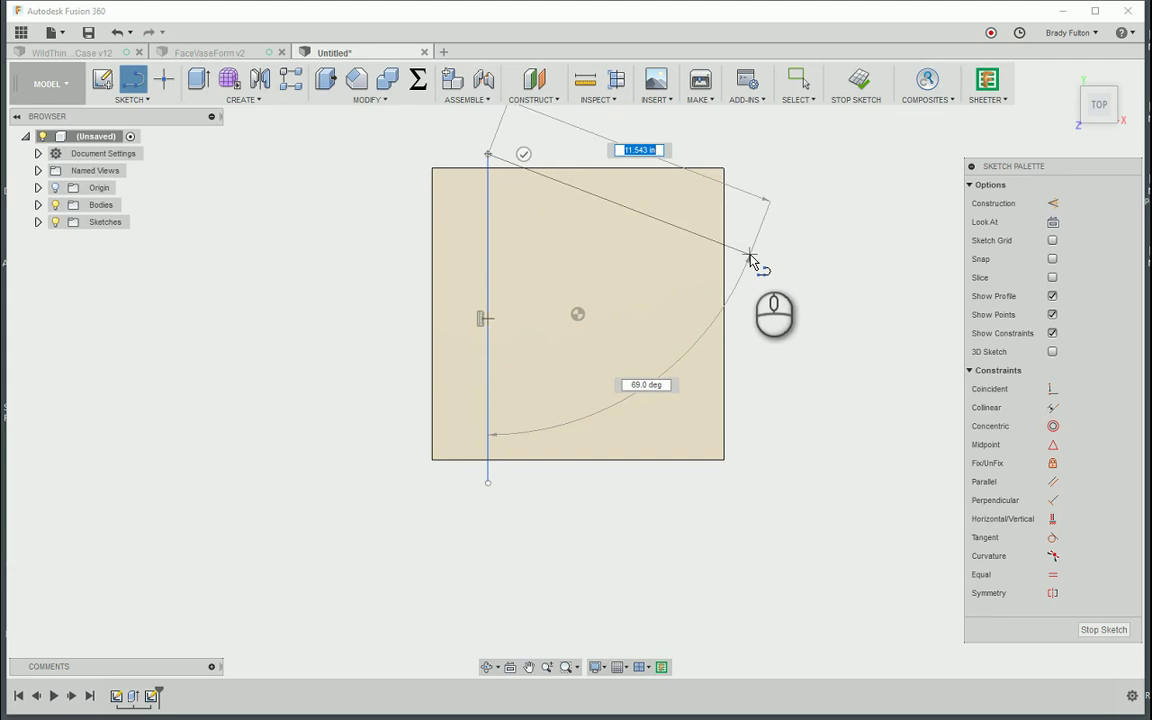
# Step: Draw a sloping line with a tangent arc past the board's right edge, move their shared point inside the board, and finish the sketch
pyautogui.moveTo(743, 258); pyautogui.dragTo(654, 387)
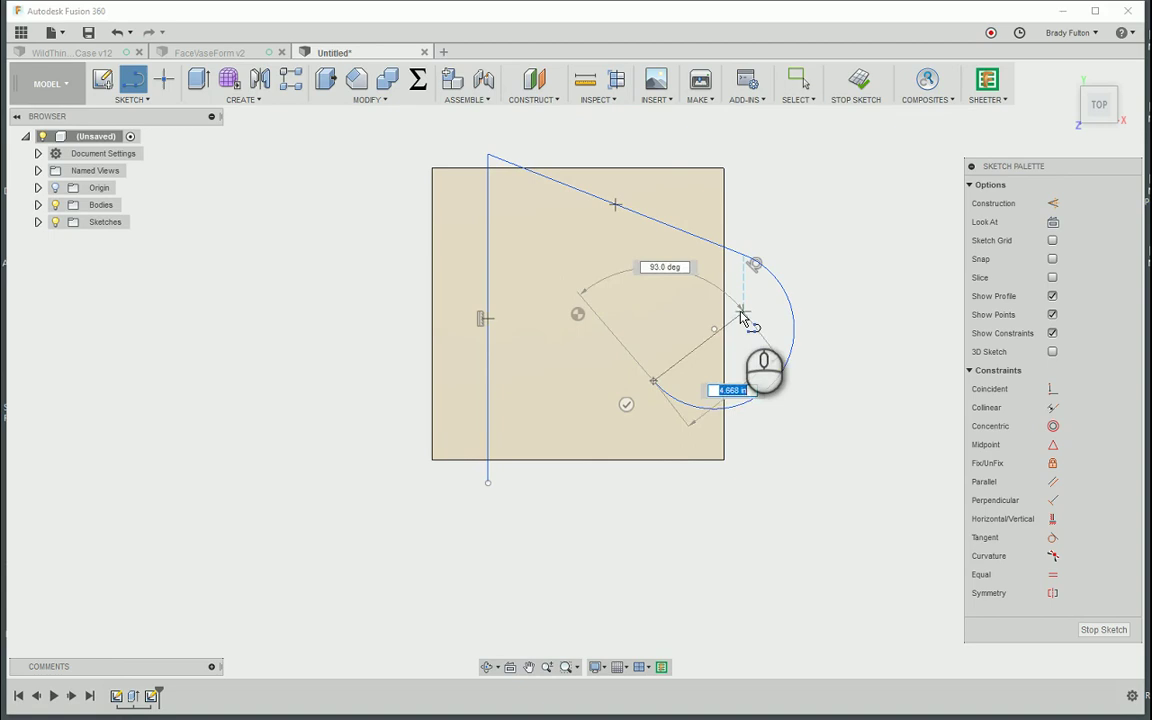
pyautogui.press('Escape')
pyautogui.moveTo(745, 256)
pyautogui.mouseDown()
pyautogui.moveTo(696, 256)
pyautogui.moveTo(648, 210)
pyautogui.moveTo(662, 199)
pyautogui.moveTo(641, 194)
pyautogui.moveTo(674, 206)
pyautogui.moveTo(691, 233)
pyautogui.mouseUp()
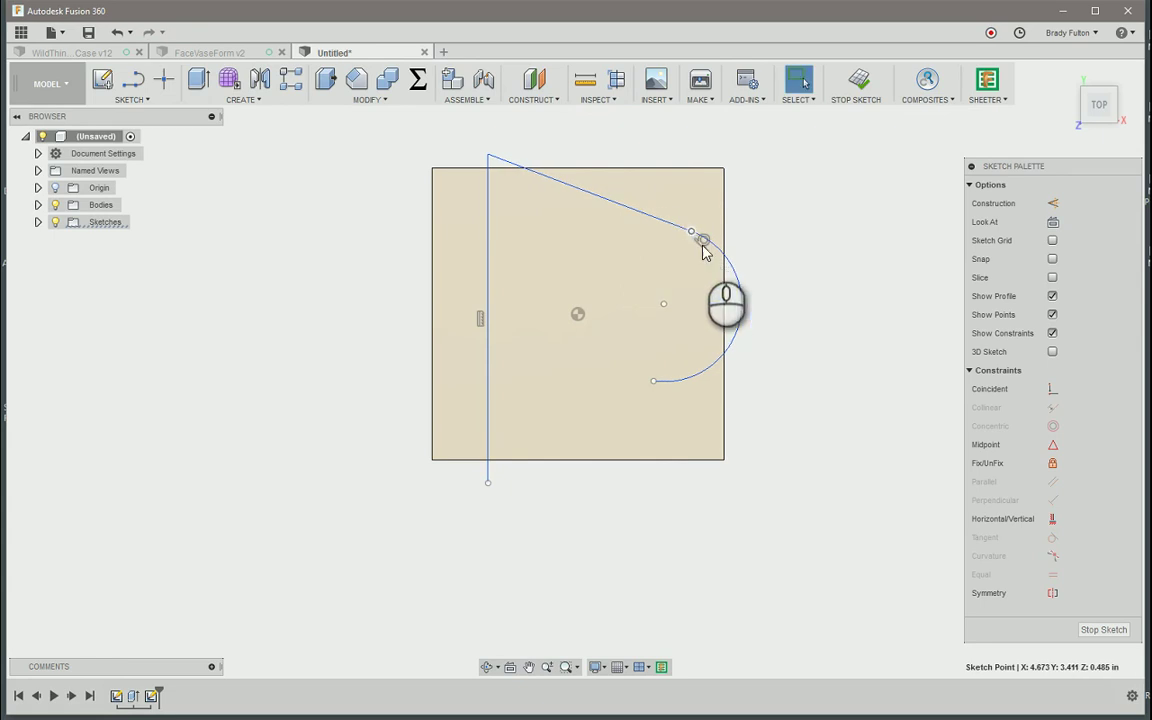
pyautogui.click(856, 82)
# Step: Create a milling setup for the board in the CAM workspace with the default orientation and stock box origin
pyautogui.scroll(-2, 775, 315)
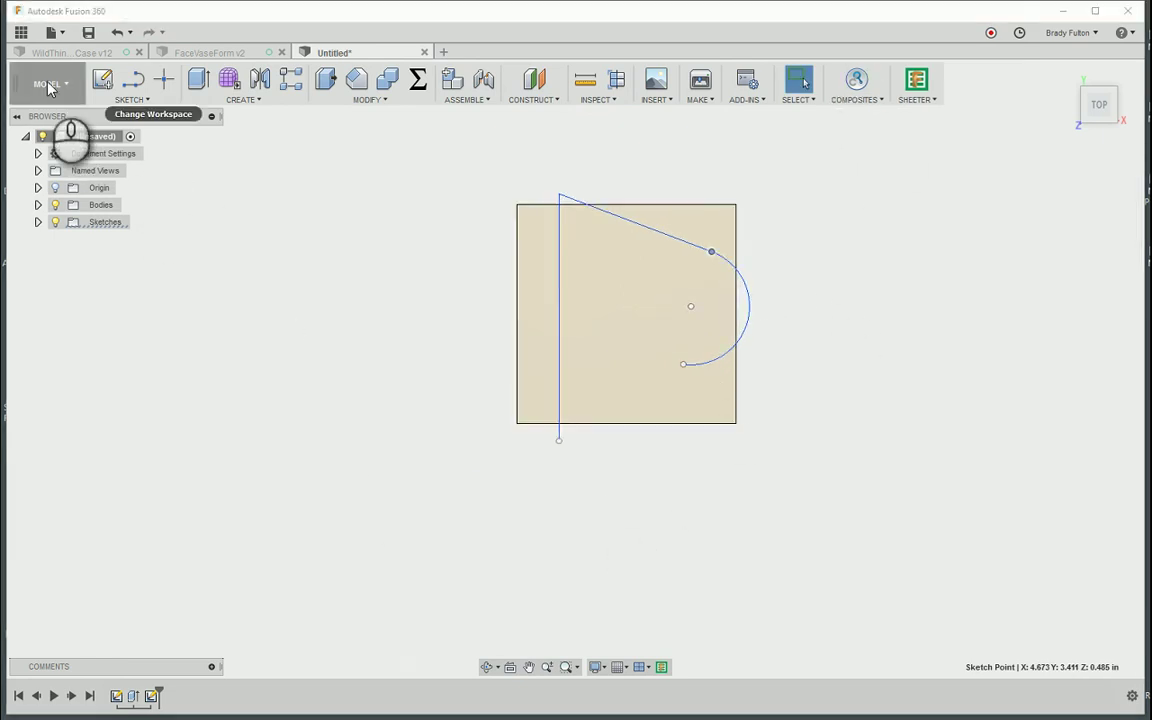
pyautogui.scroll(2, 448, 385)
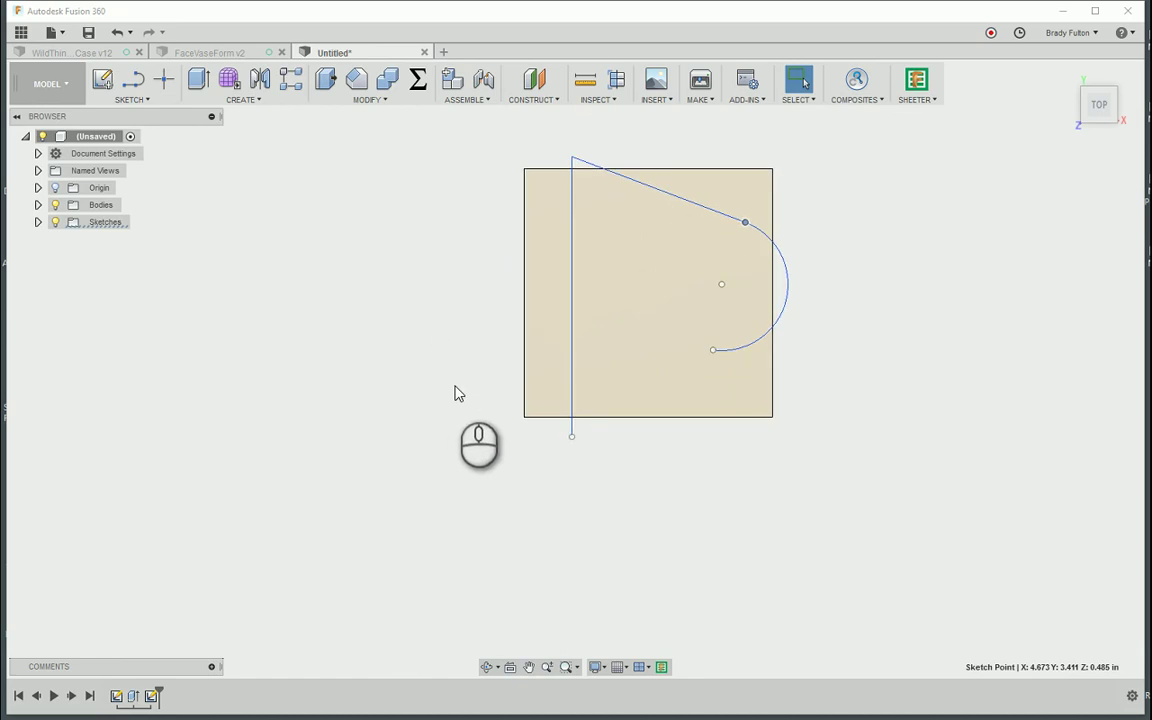
pyautogui.click(60, 84)
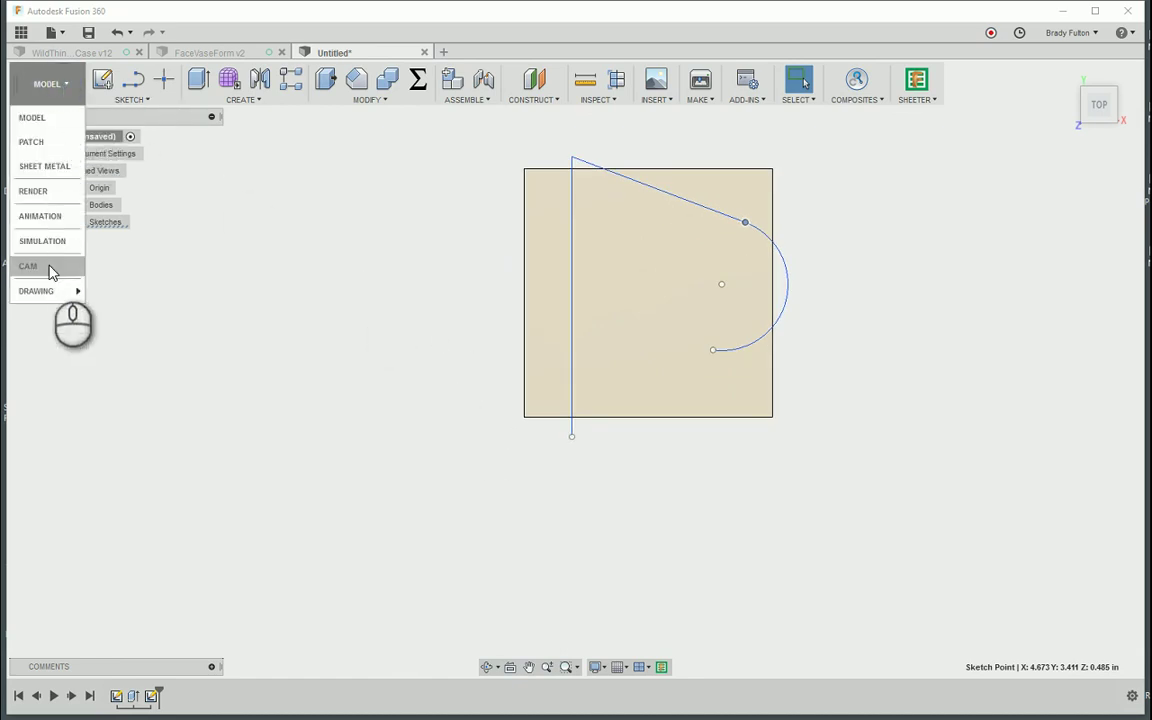
pyautogui.click(49, 266)
pyautogui.click(102, 81)
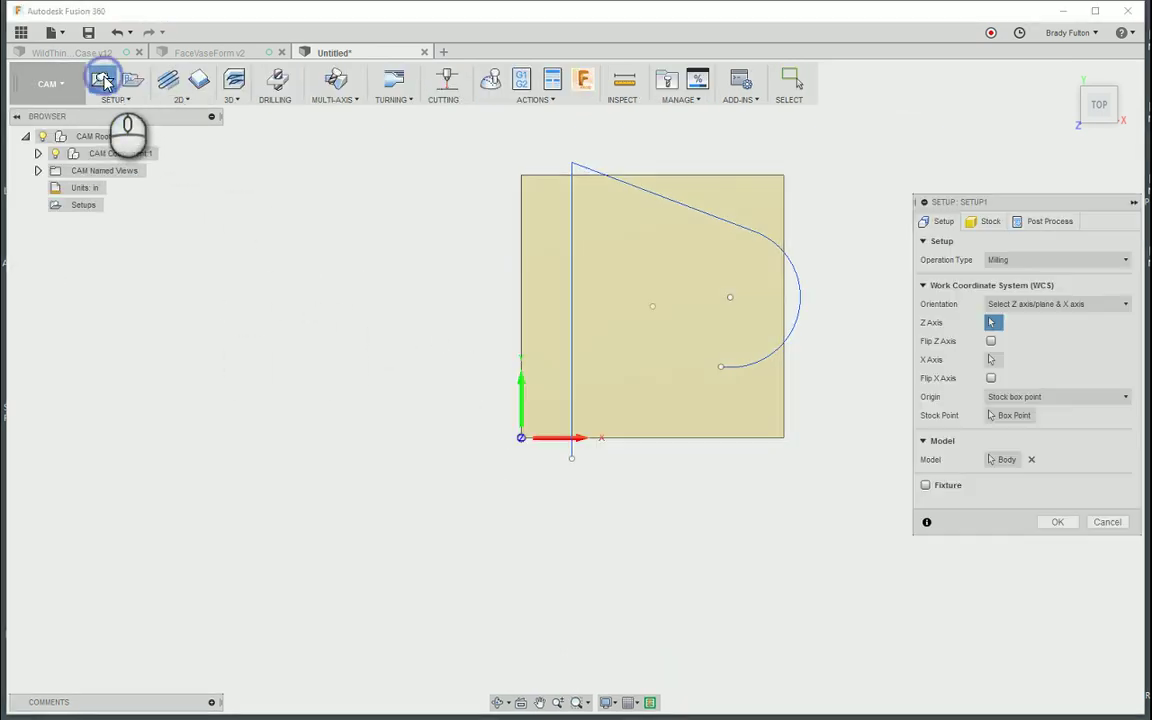
pyautogui.moveTo(630, 365)
pyautogui.keyDown('shift'); pyautogui.mouseDown(button='middle')
pyautogui.moveTo(738, 483)
pyautogui.moveTo(730, 416)
pyautogui.moveTo(864, 473)
pyautogui.mouseUp(button='middle'); pyautogui.keyUp('shift')
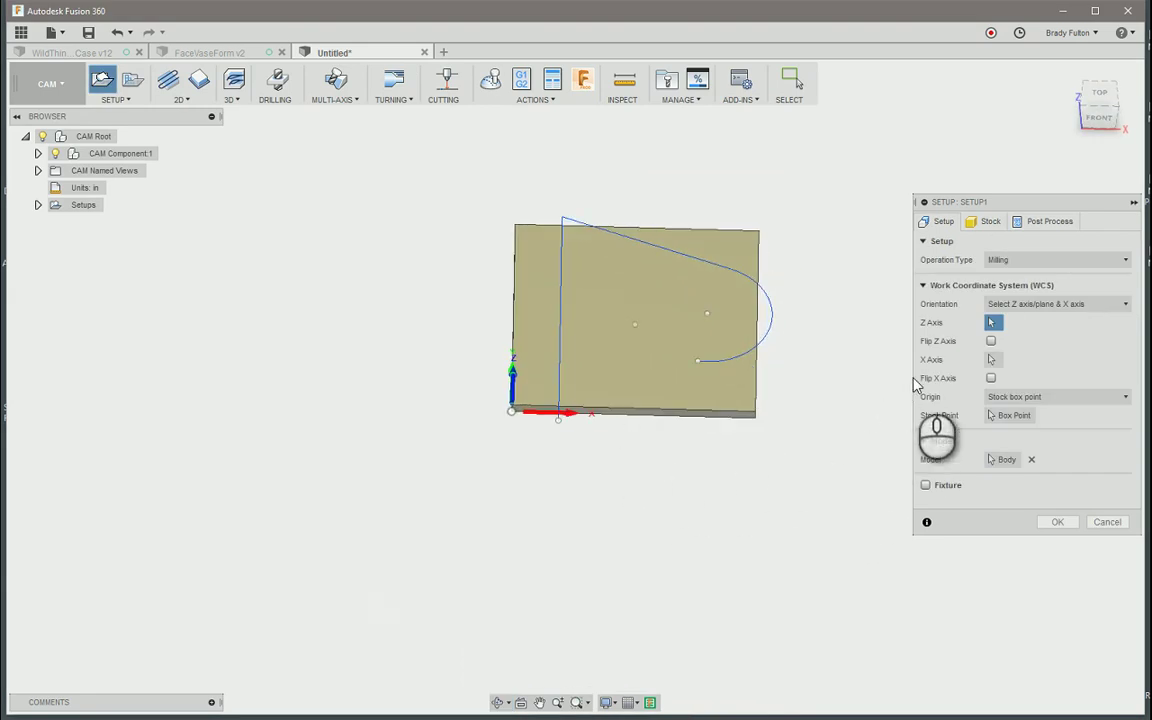
pyautogui.click(1056, 521)
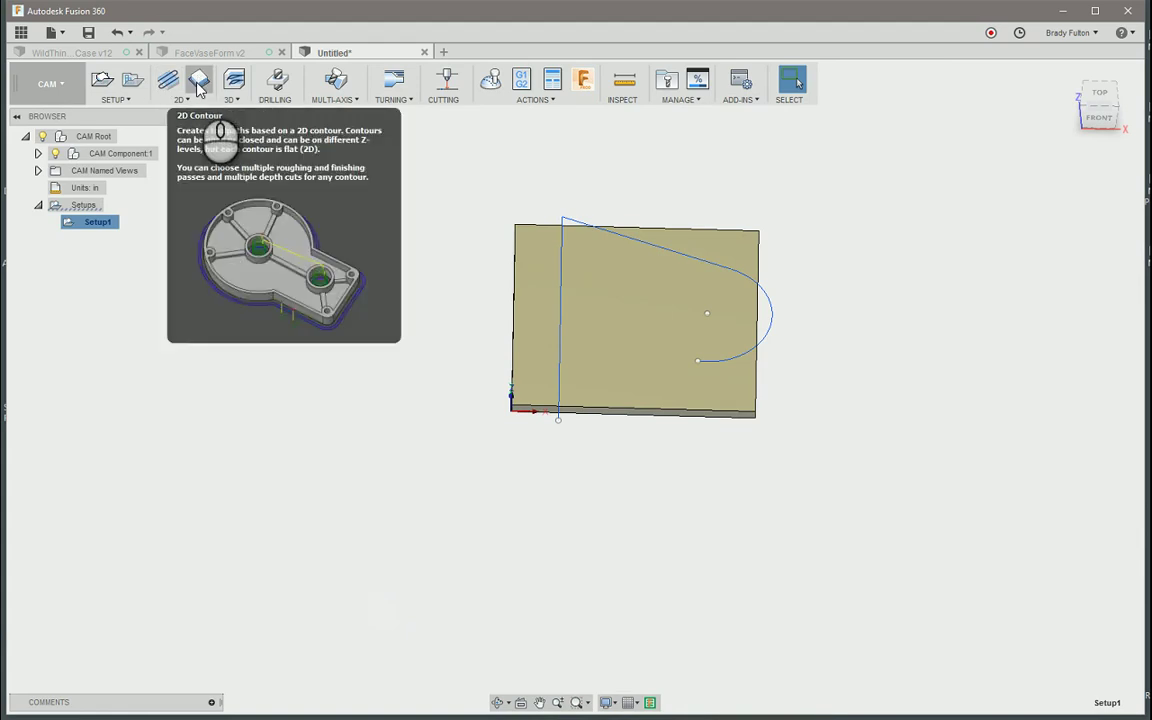
# Step: Start a 2D Contour operation and assign it the Face Vase Form mill from the ADAPT - Birch library
pyautogui.click(198, 82)
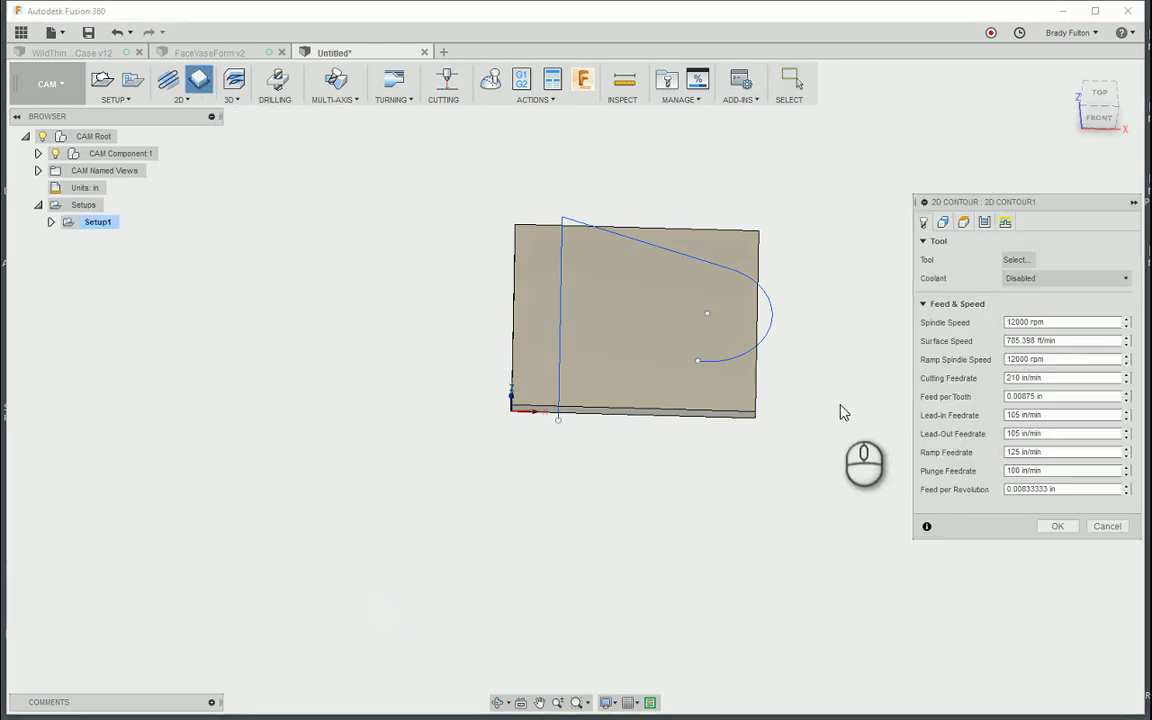
pyautogui.click(1016, 259)
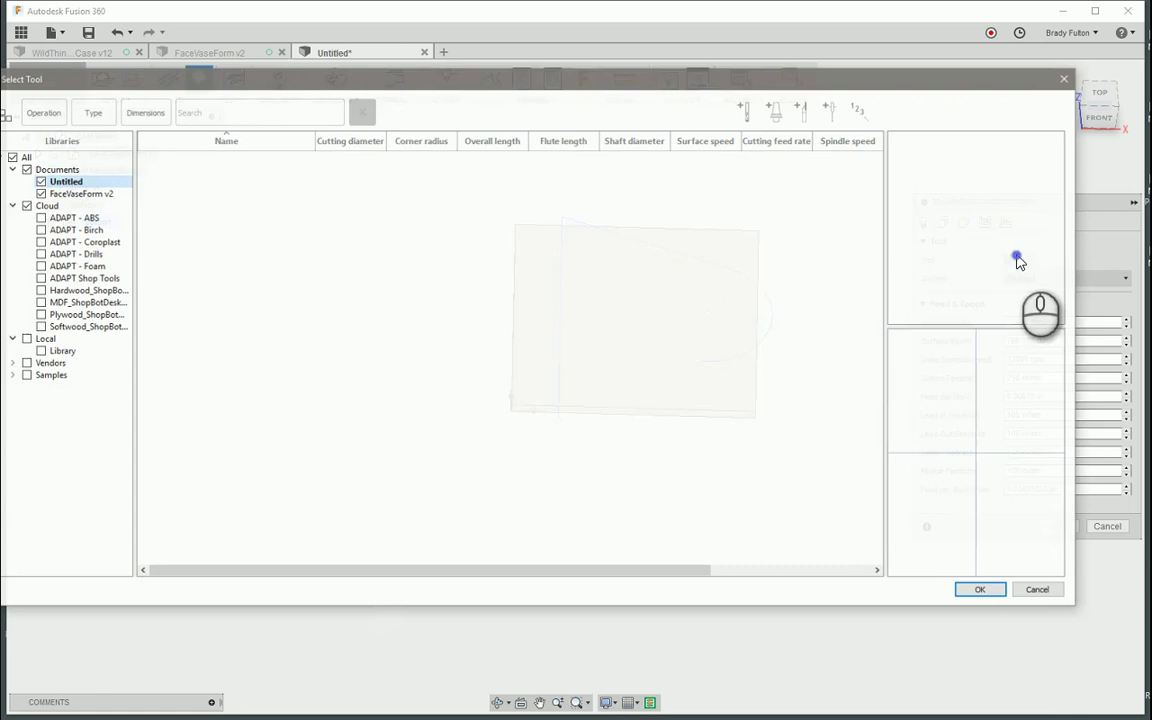
pyautogui.click(68, 194)
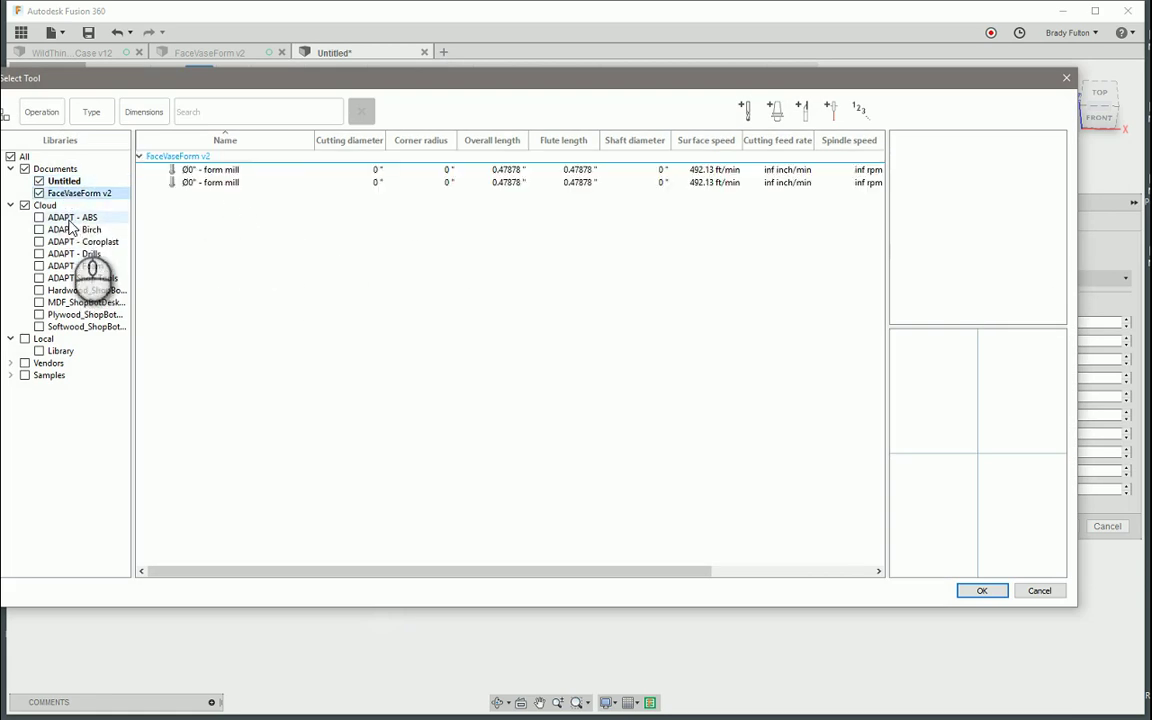
pyautogui.click(72, 230)
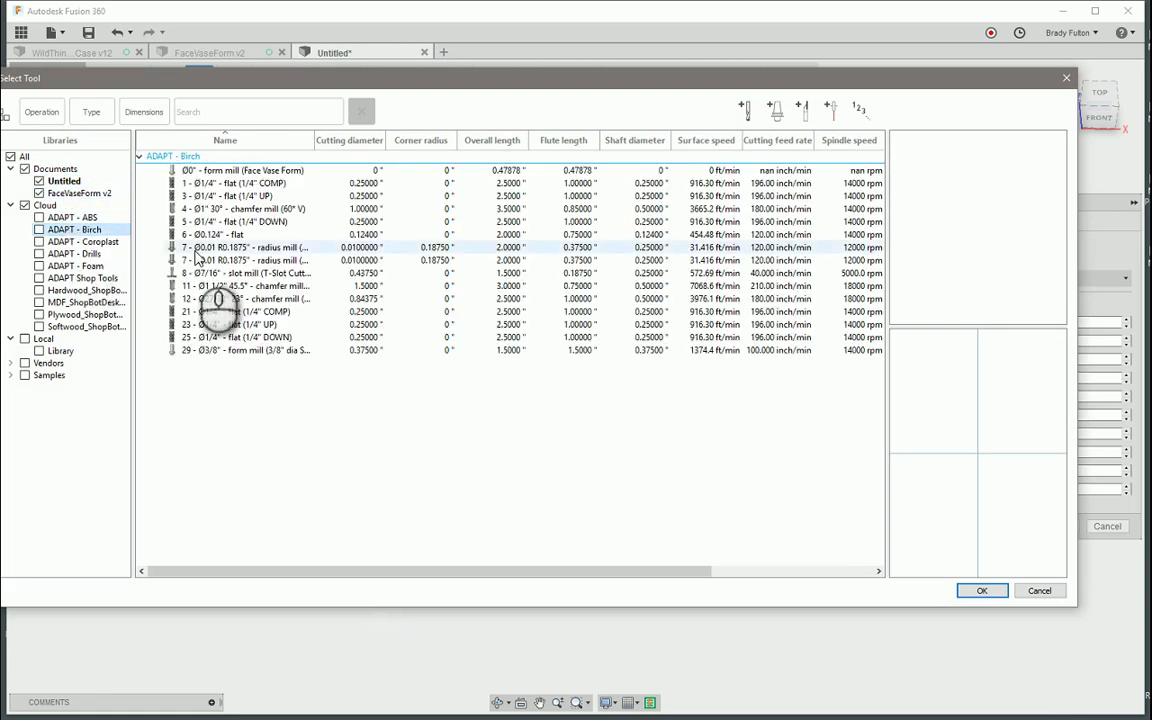
pyautogui.click(245, 171)
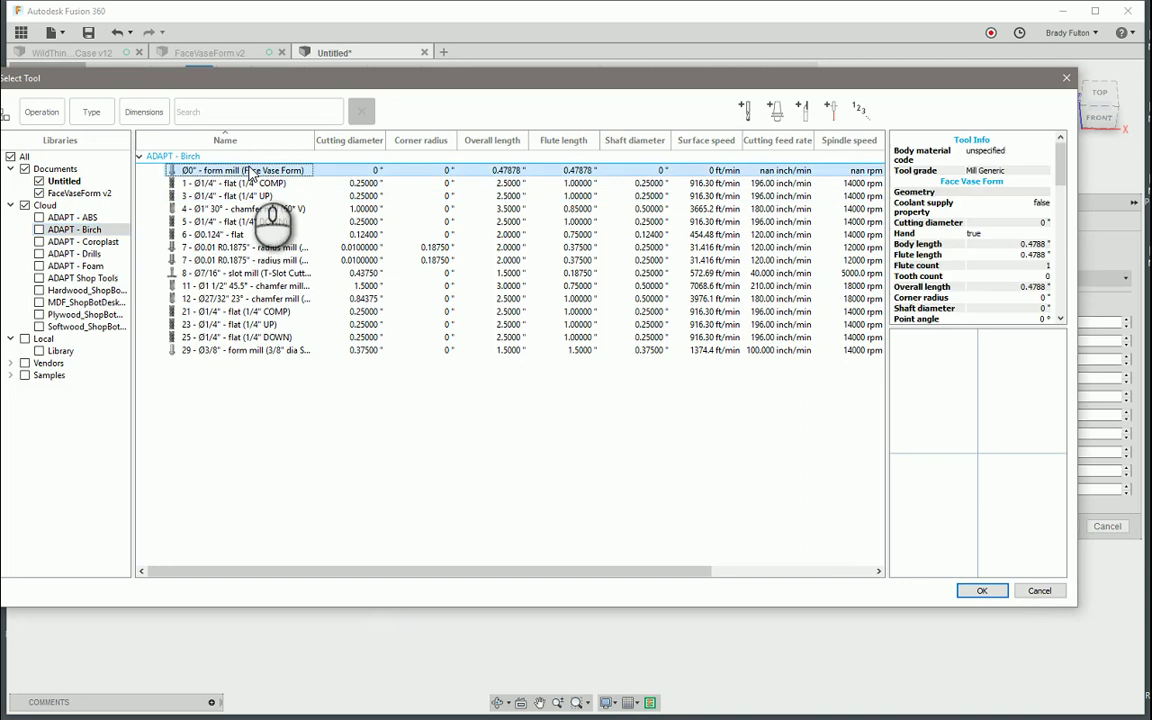
pyautogui.click(982, 591)
# Step: Select the board's bottom edge chain as the contour and try to generate the toolpath with the default passes
pyautogui.click(943, 222)
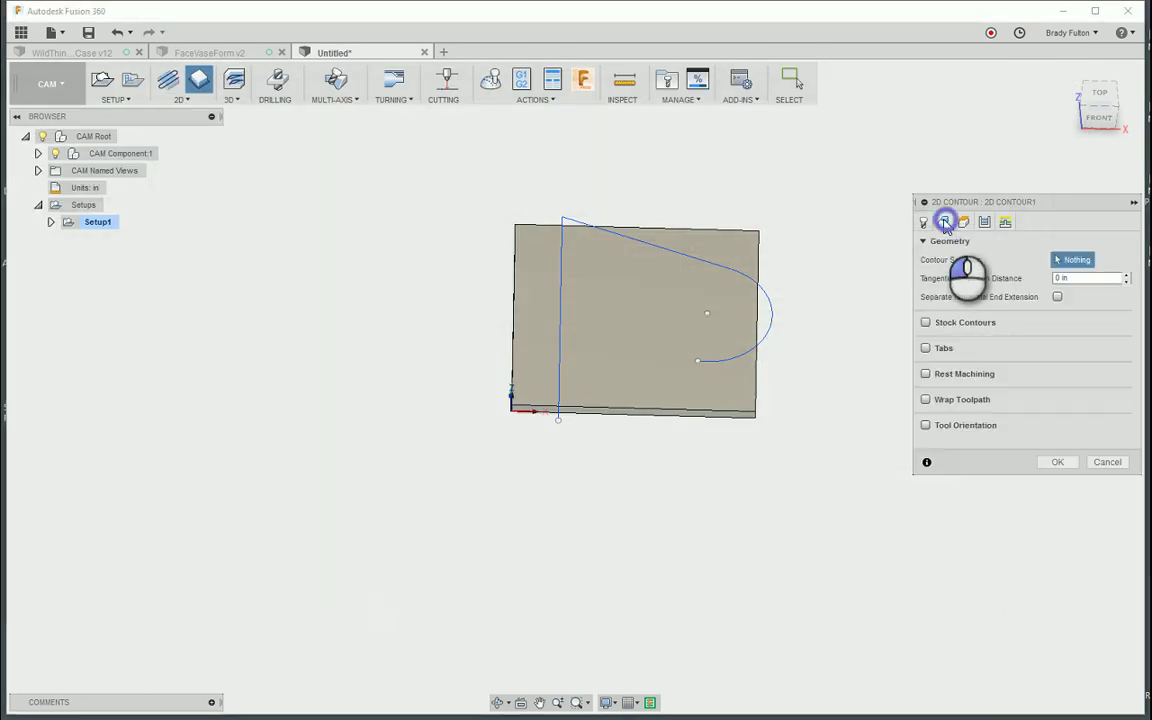
pyautogui.scroll(3, 716, 424)
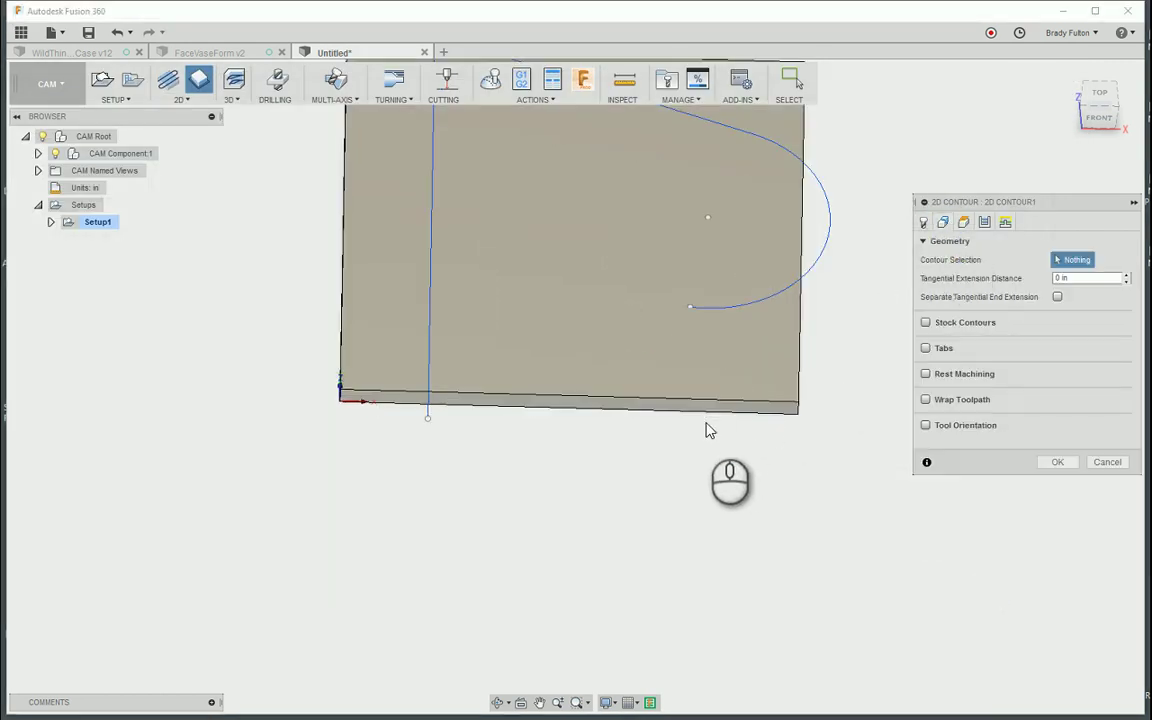
pyautogui.click(721, 417)
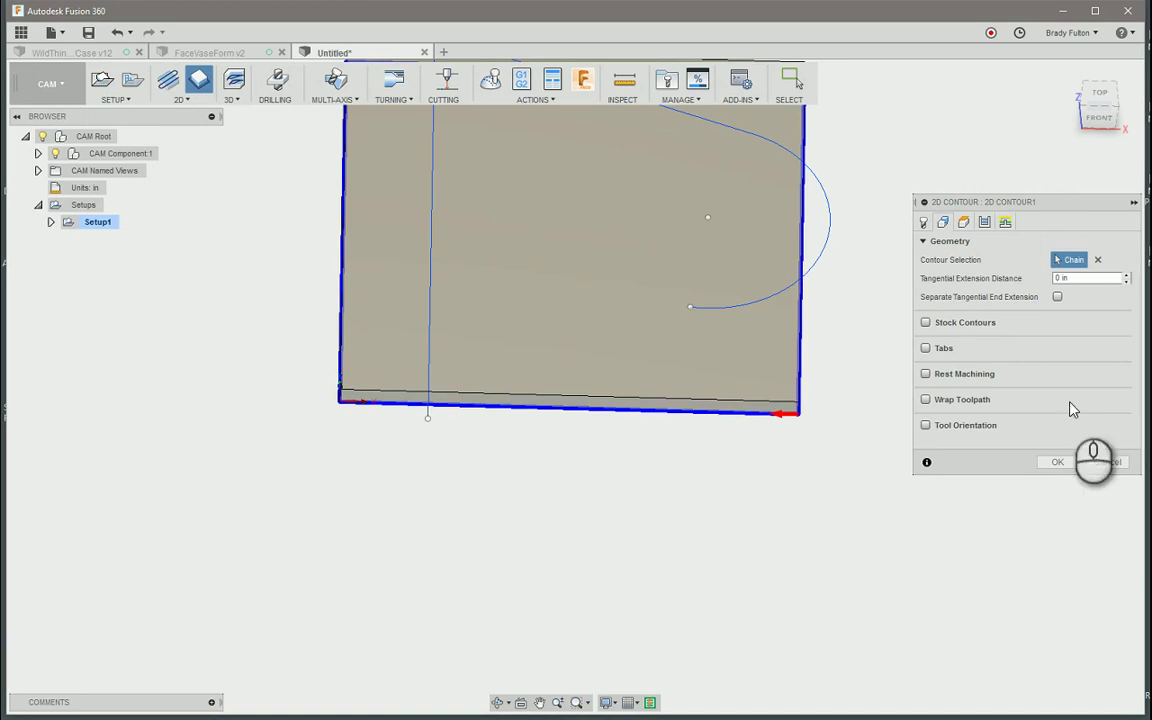
pyautogui.click(963, 222)
pyautogui.click(985, 222)
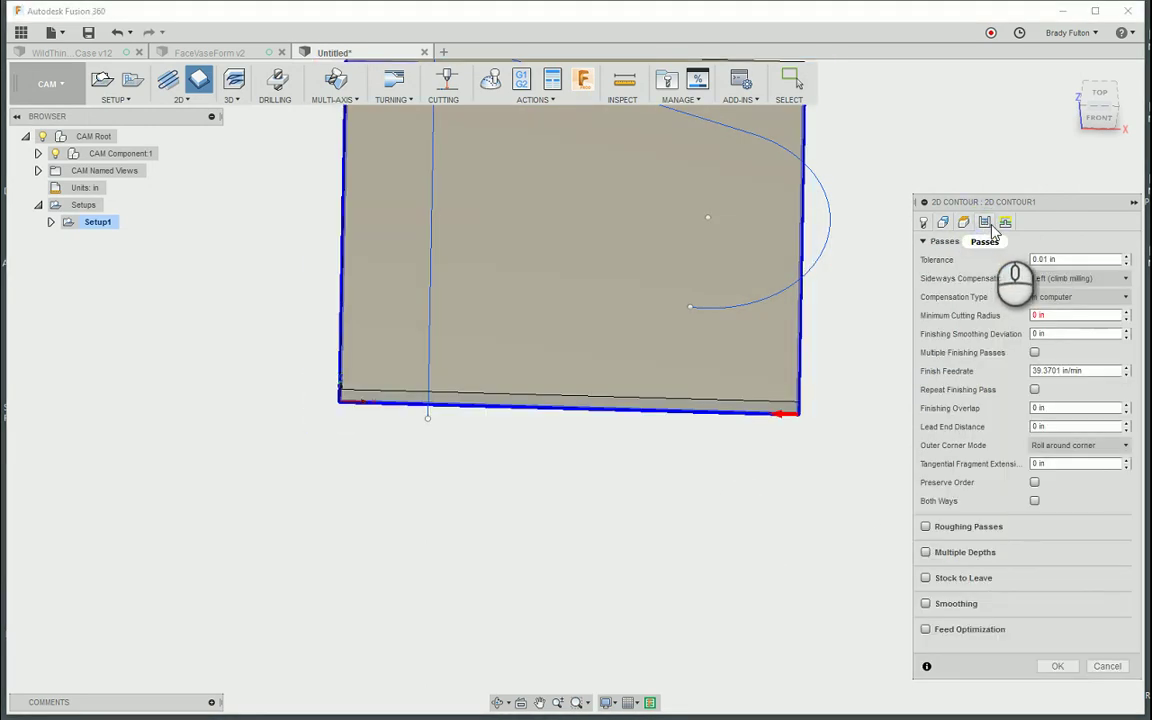
pyautogui.click(1058, 667)
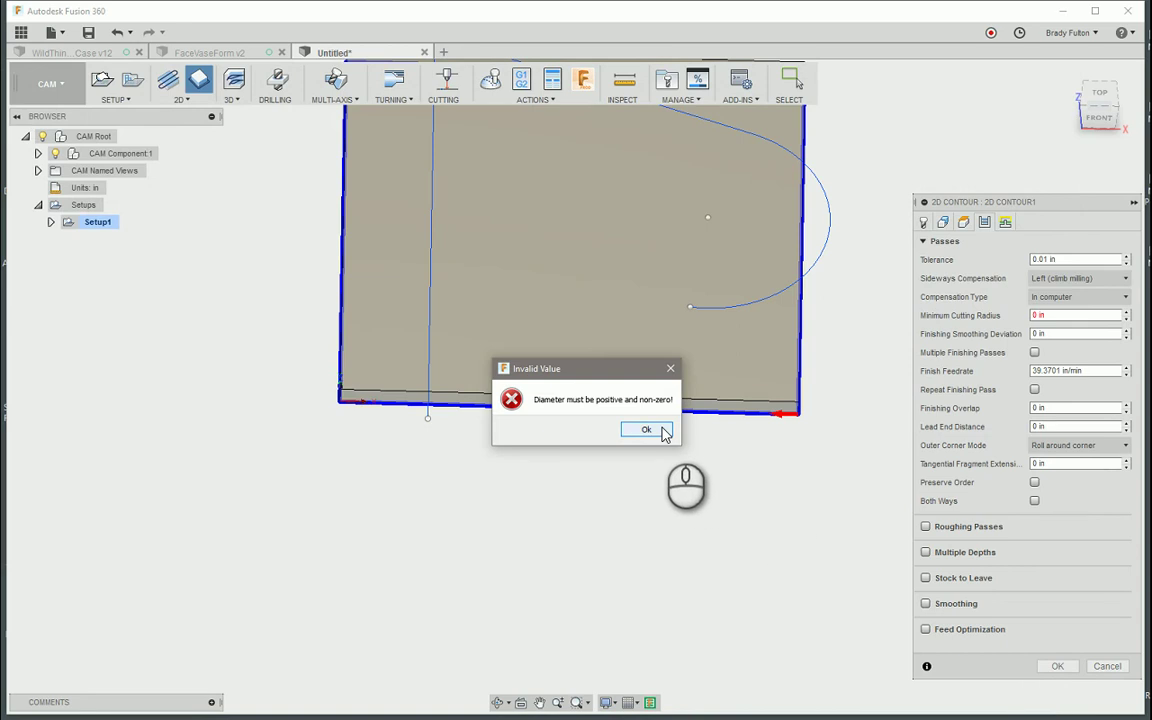
pyautogui.click(660, 429)
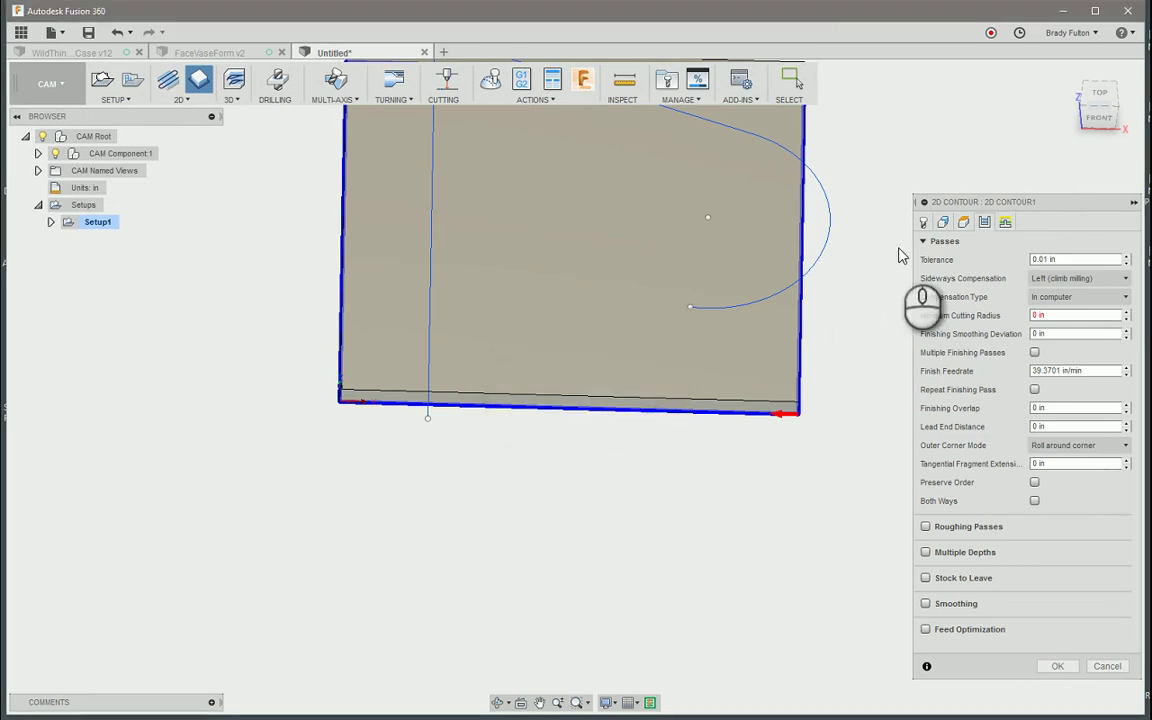
# Step: Try a minimum cutting radius of 0.125 in for the 2D contour and cancel the operation
pyautogui.click(1004, 222)
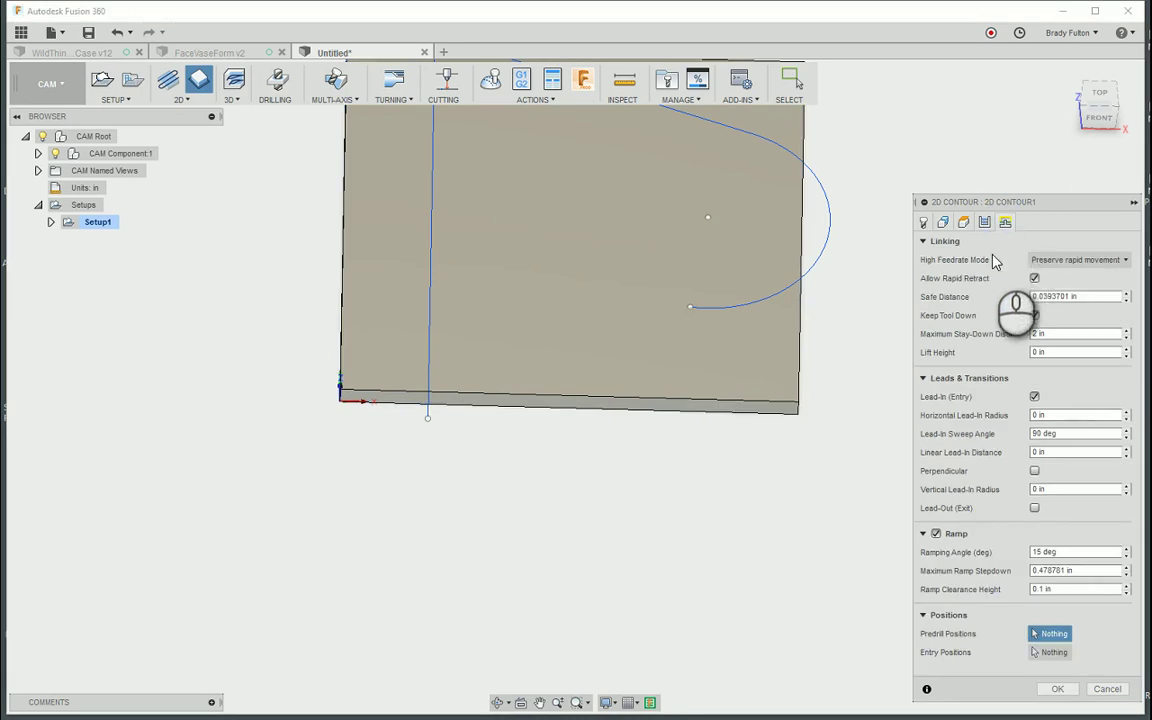
pyautogui.click(984, 223)
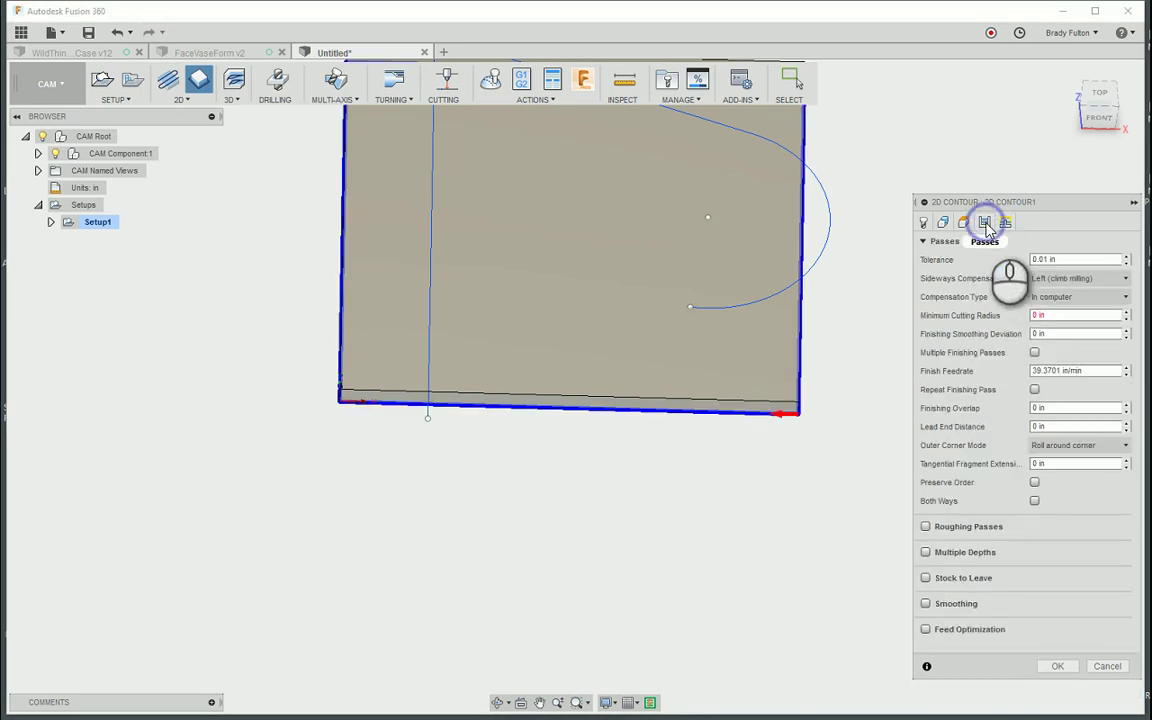
pyautogui.click(1048, 316)
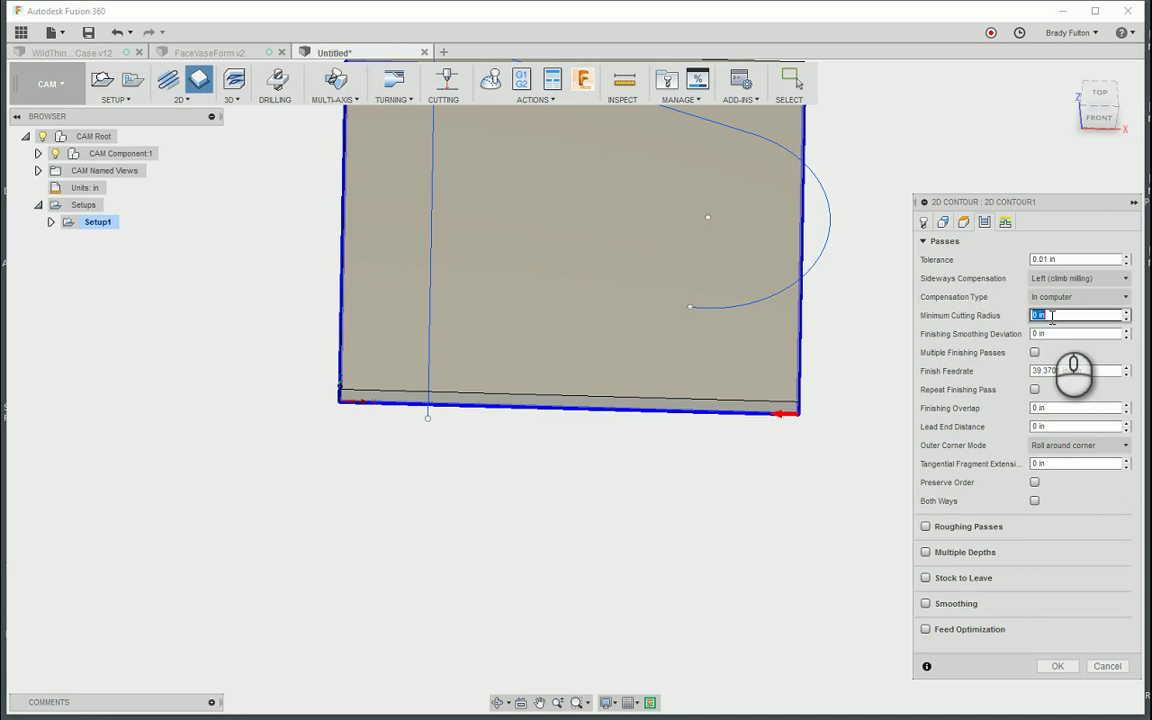
pyautogui.click(1078, 298)
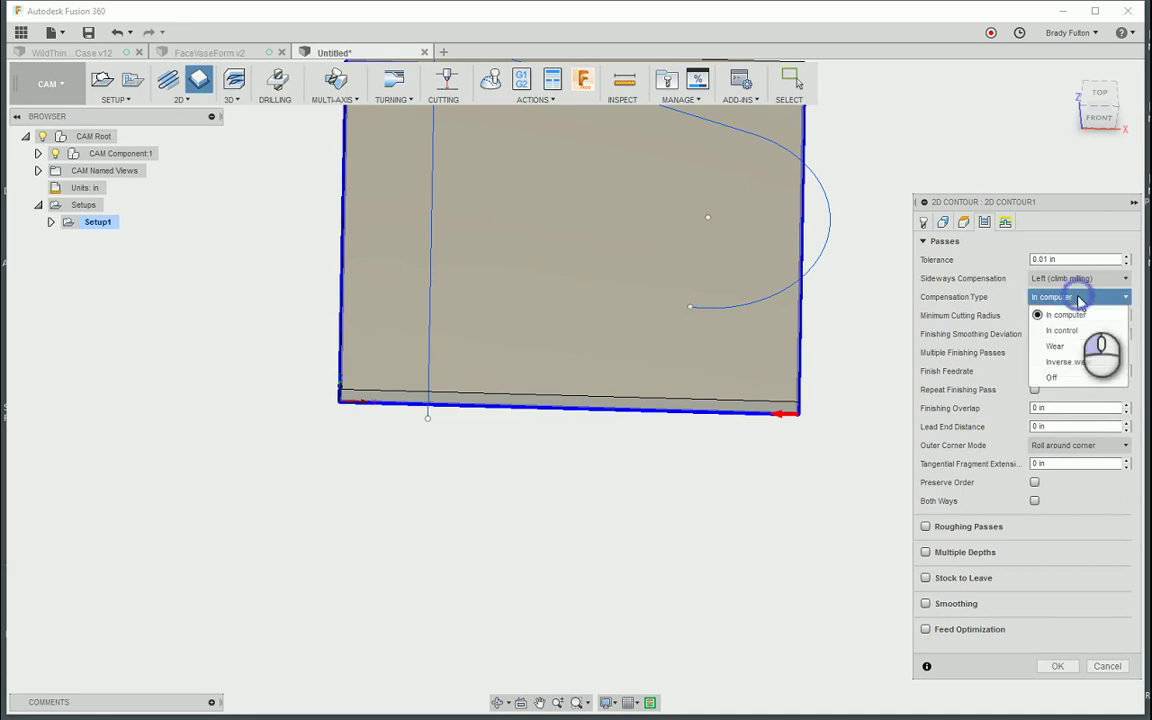
pyautogui.click(1079, 300)
pyautogui.click(1067, 315)
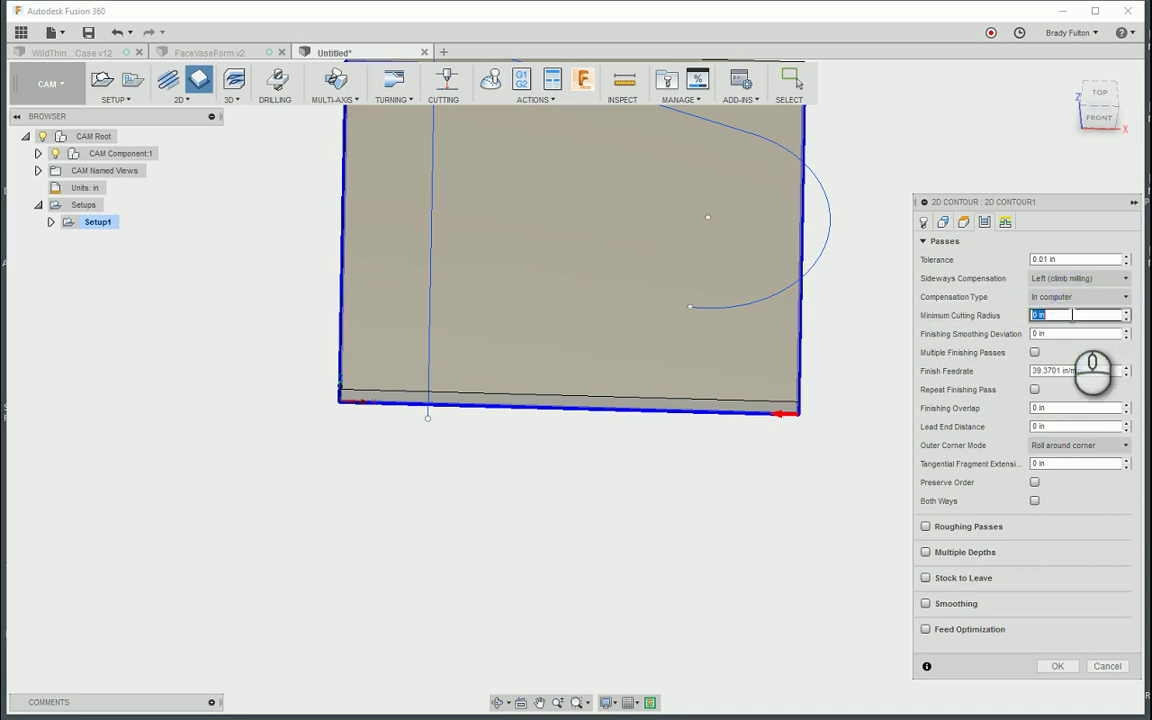
pyautogui.write('.125')
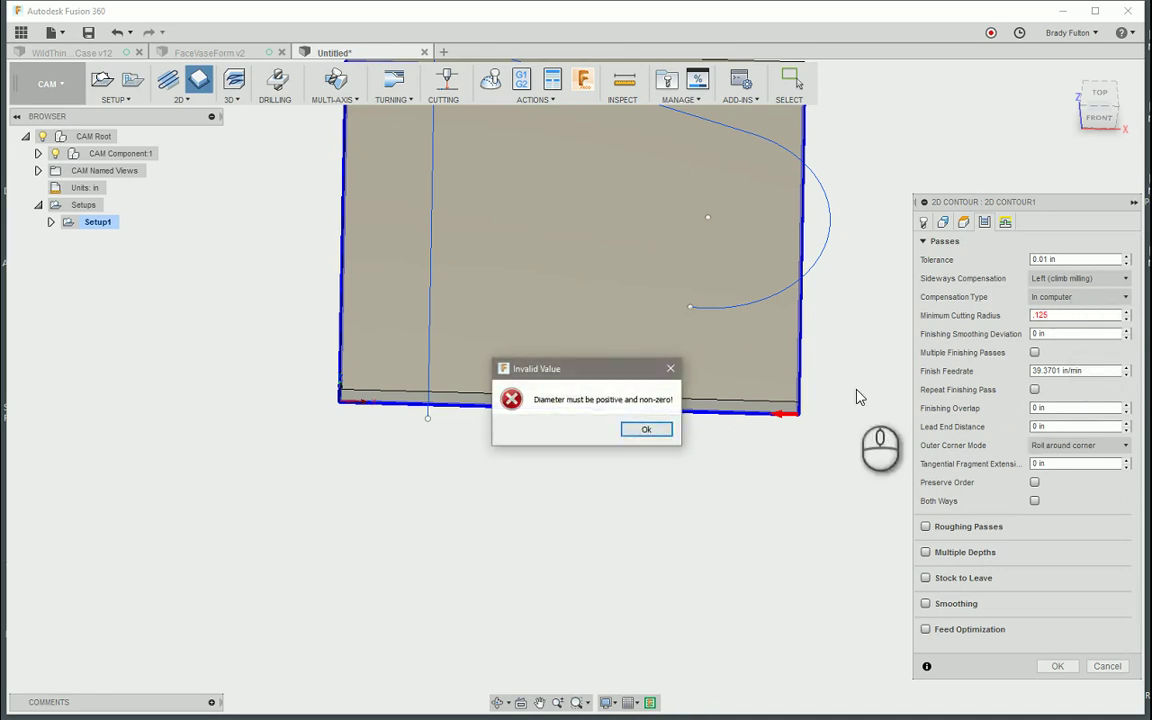
pyautogui.click(645, 429)
pyautogui.scroll(-2, 877, 432)
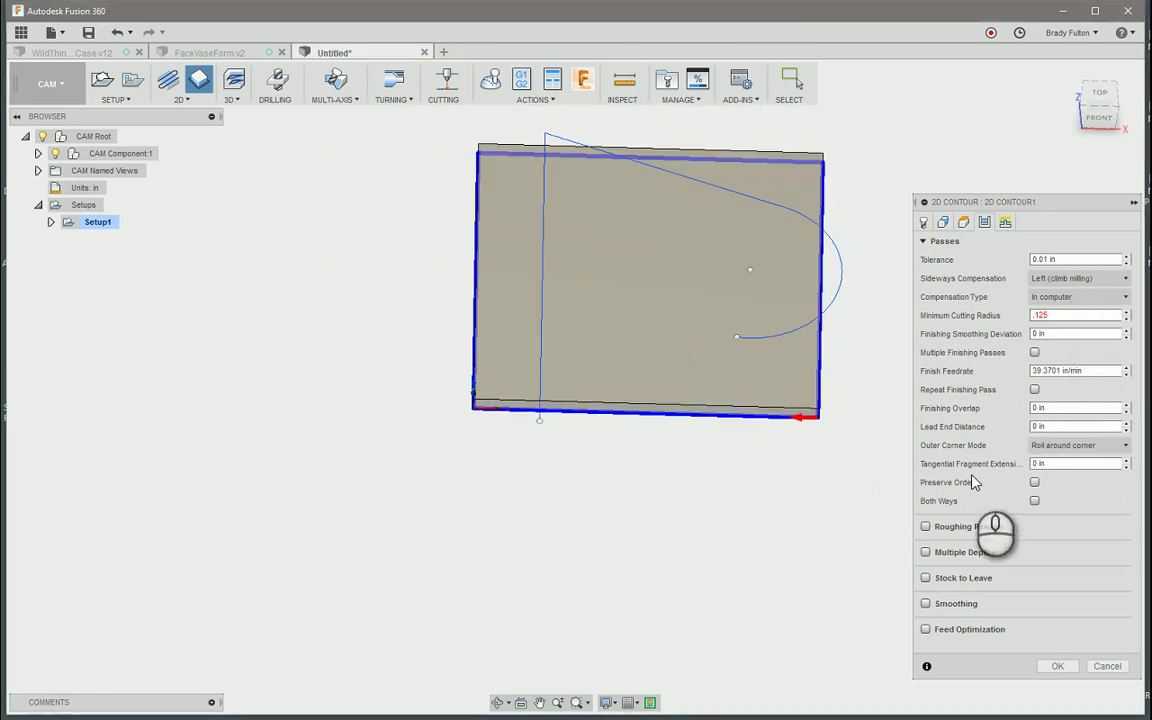
pyautogui.press('Escape')
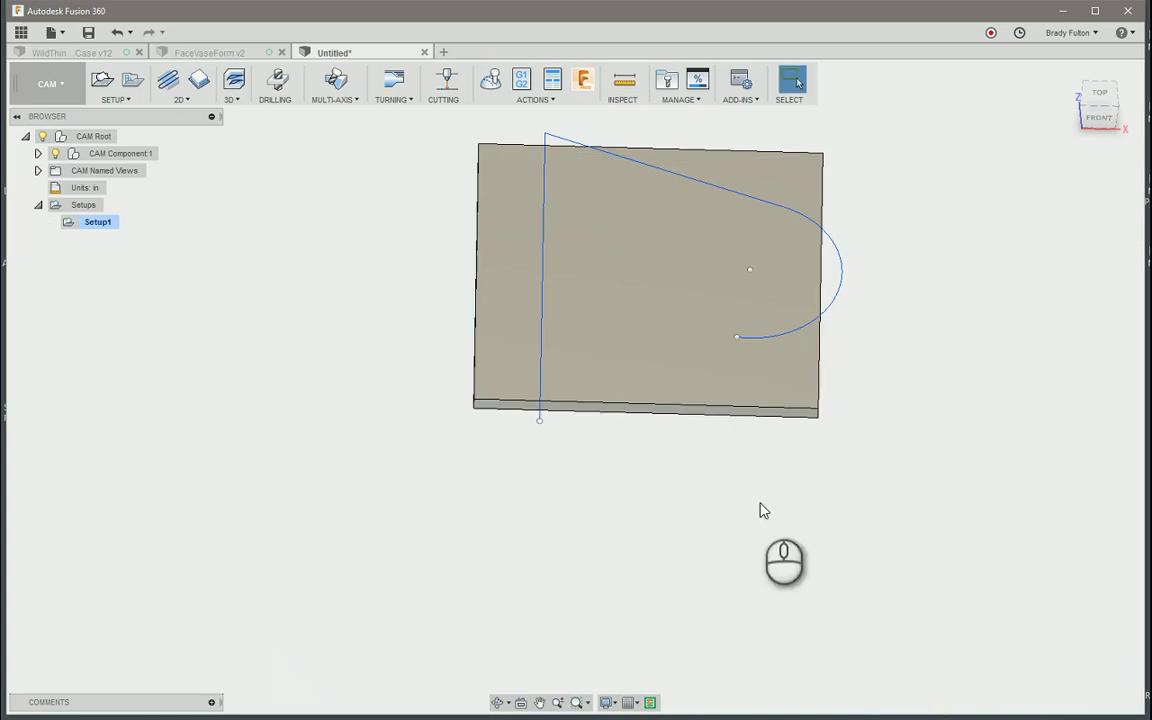
# Step: Set the cutter diameter of the Face Vase Form mill in the ADAPT - Birch tool library to 0.125 in
pyautogui.click(666, 82)
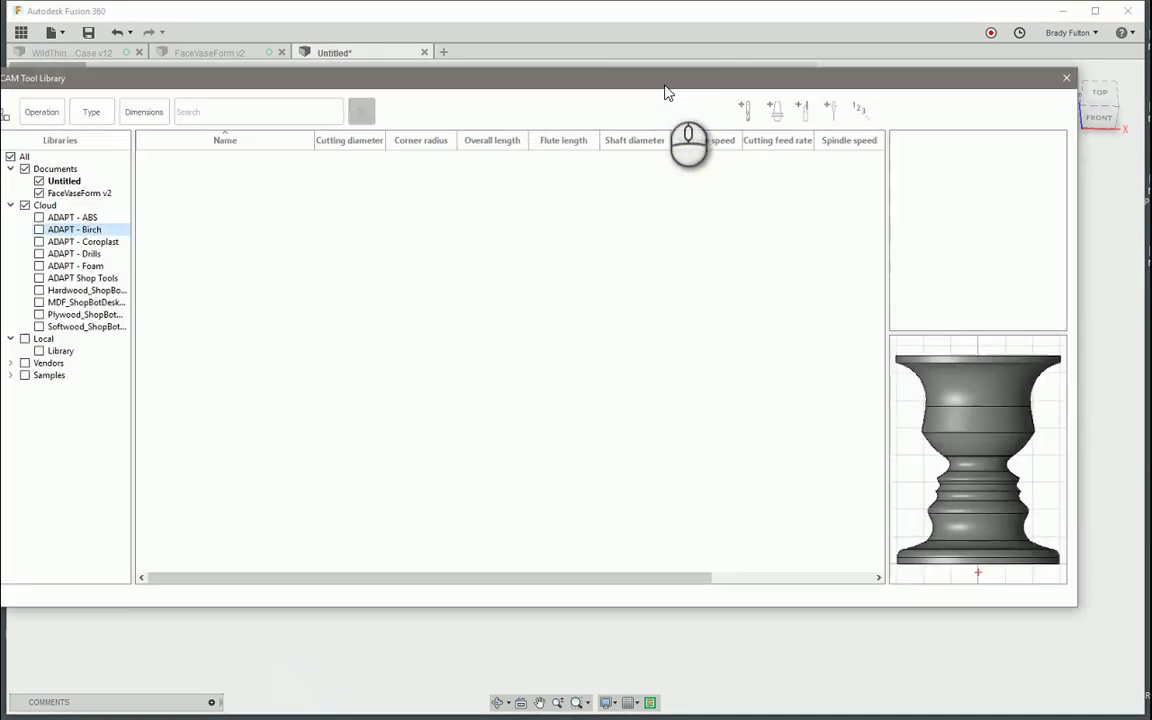
pyautogui.click(236, 170)
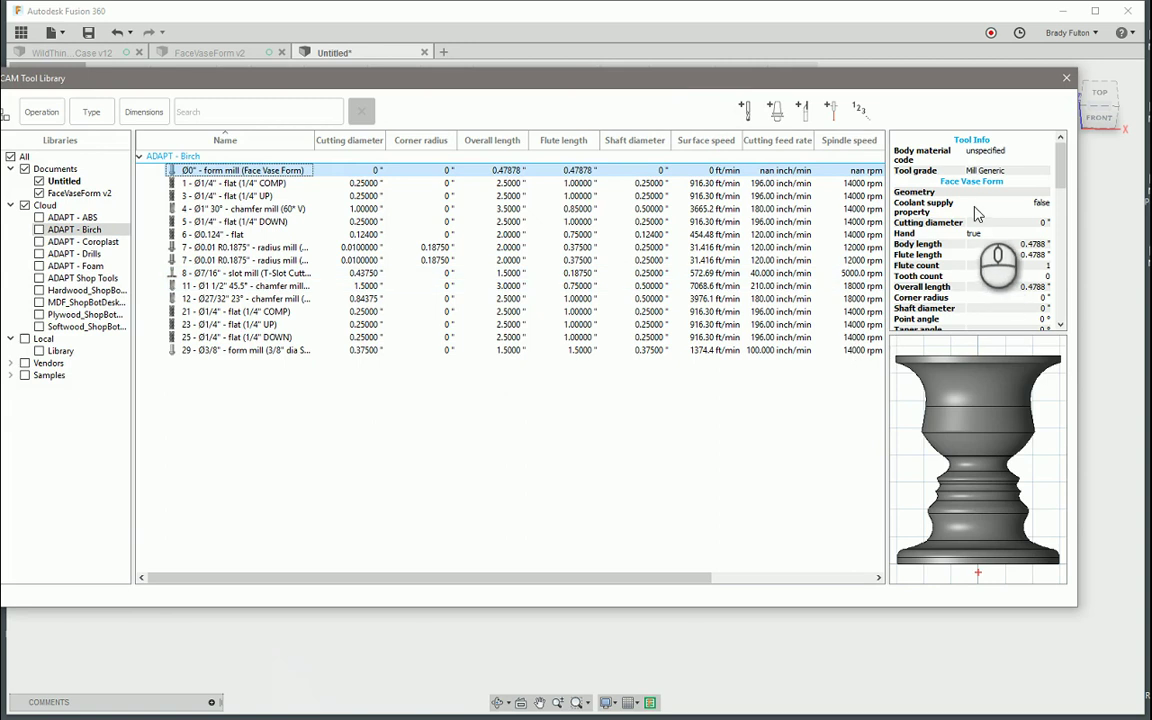
pyautogui.scroll(-3, 975, 235)
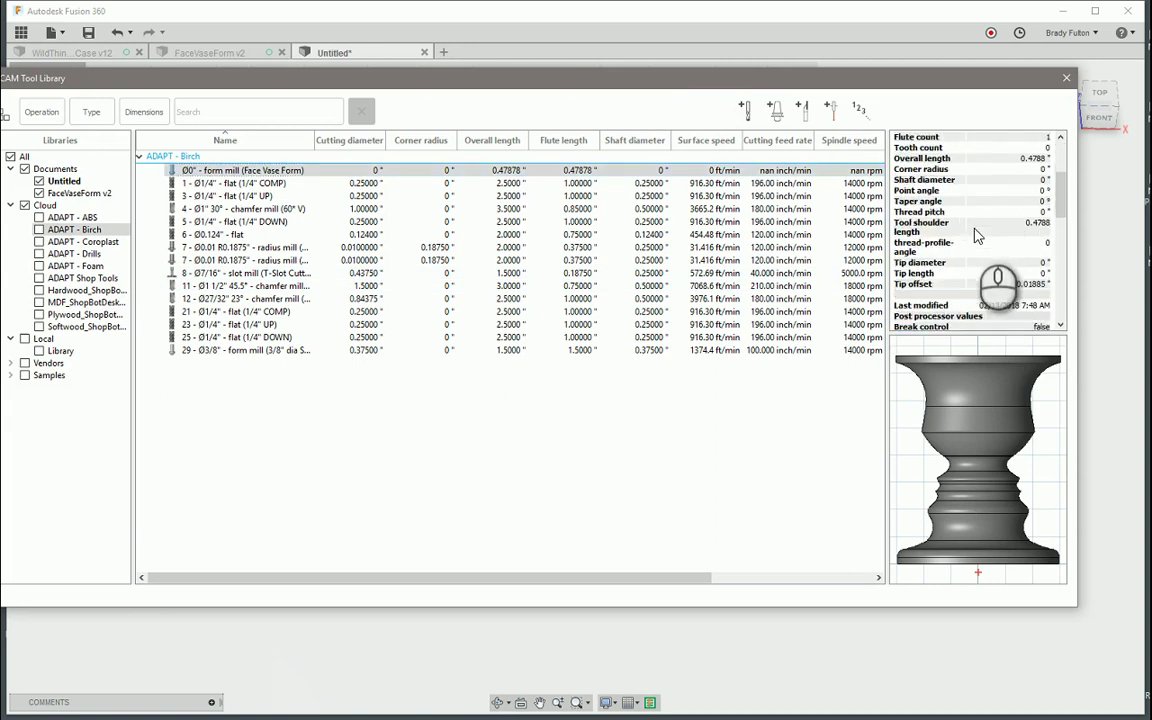
pyautogui.scroll(-3, 976, 234)
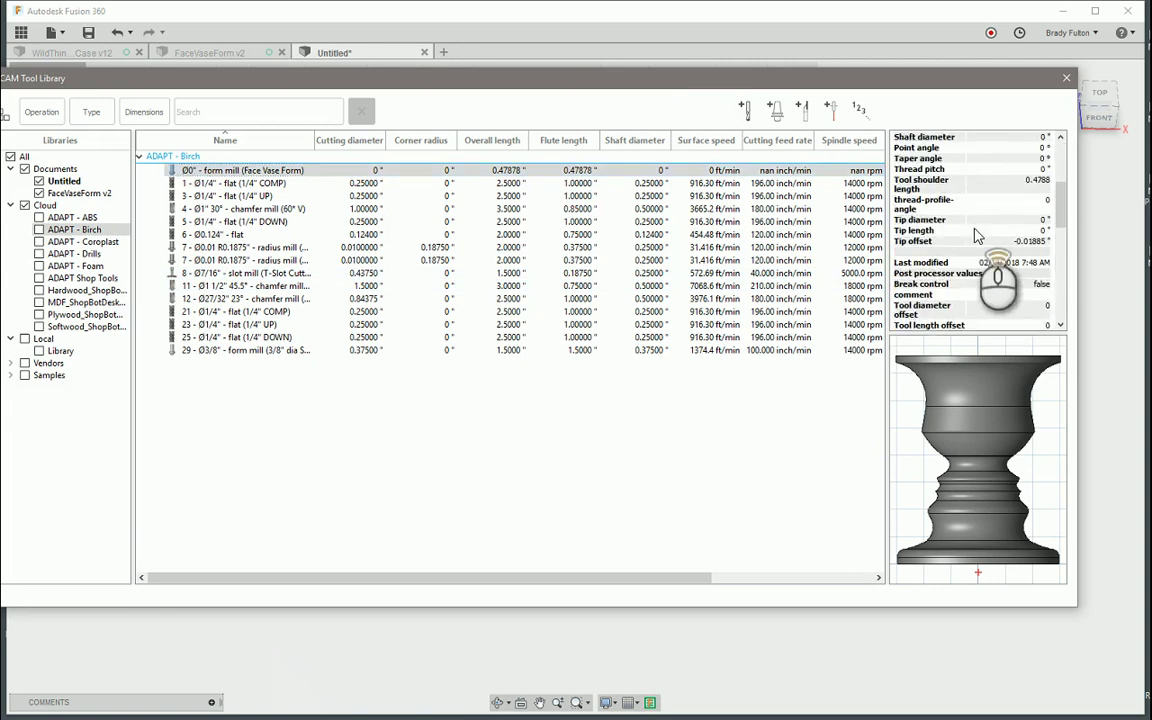
pyautogui.scroll(2, 978, 236)
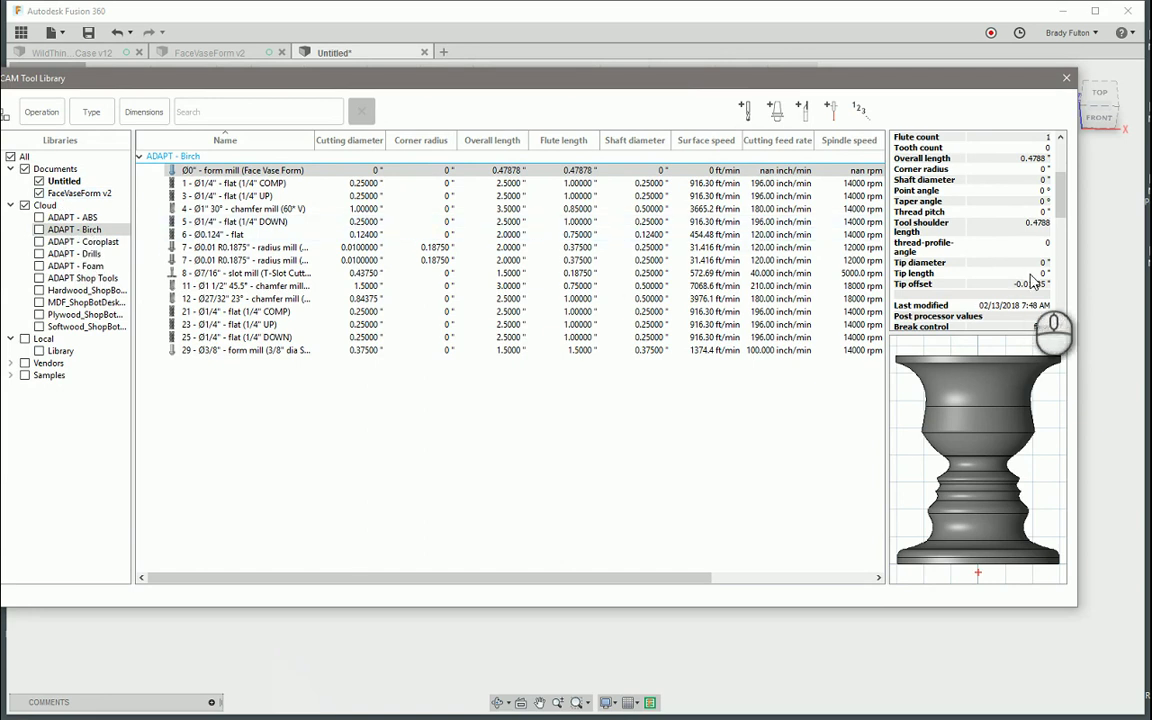
pyautogui.click(232, 170)
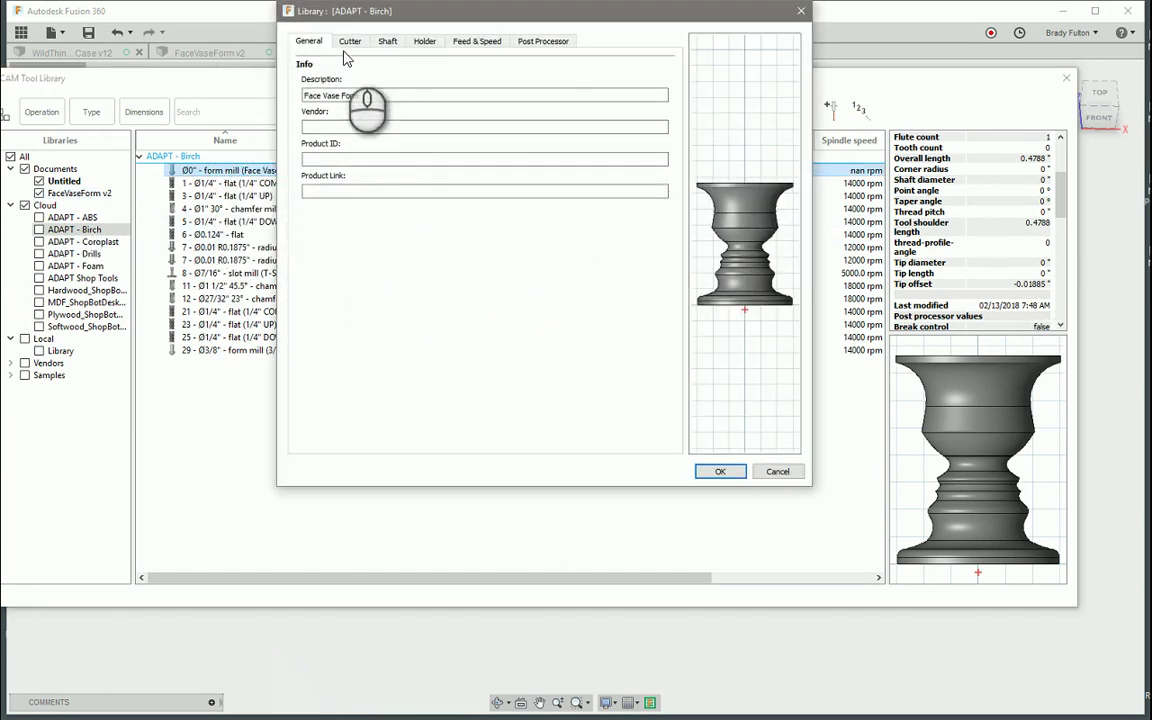
pyautogui.click(348, 42)
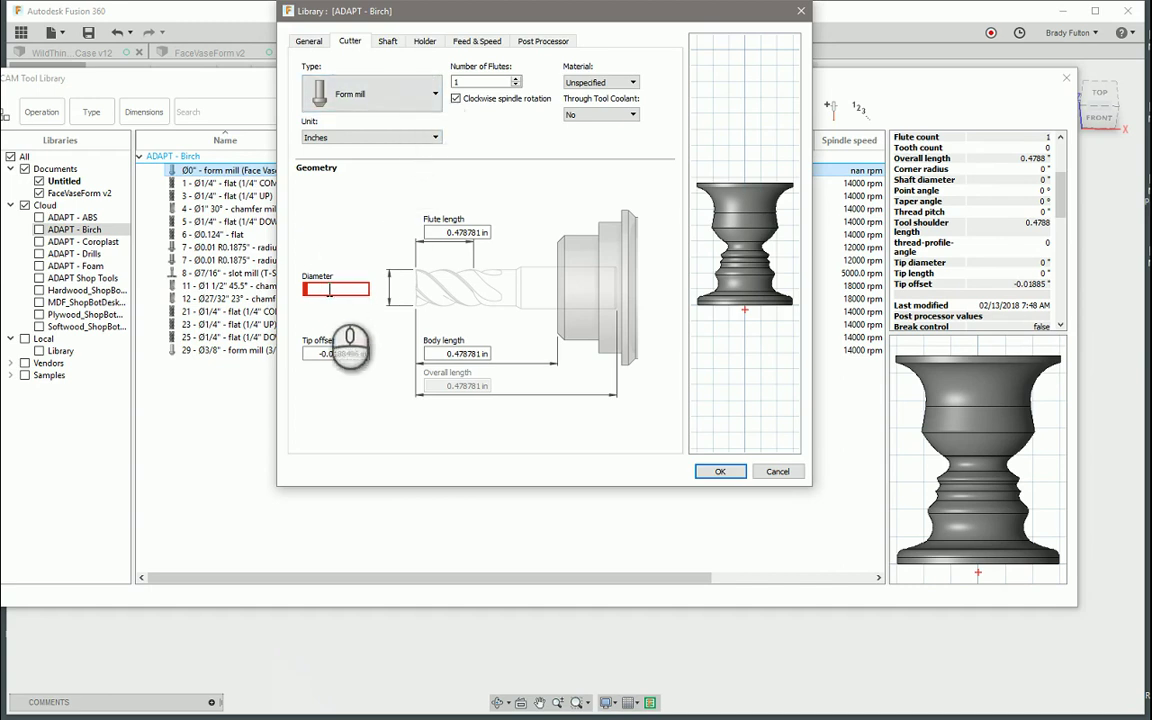
pyautogui.click(320, 288)
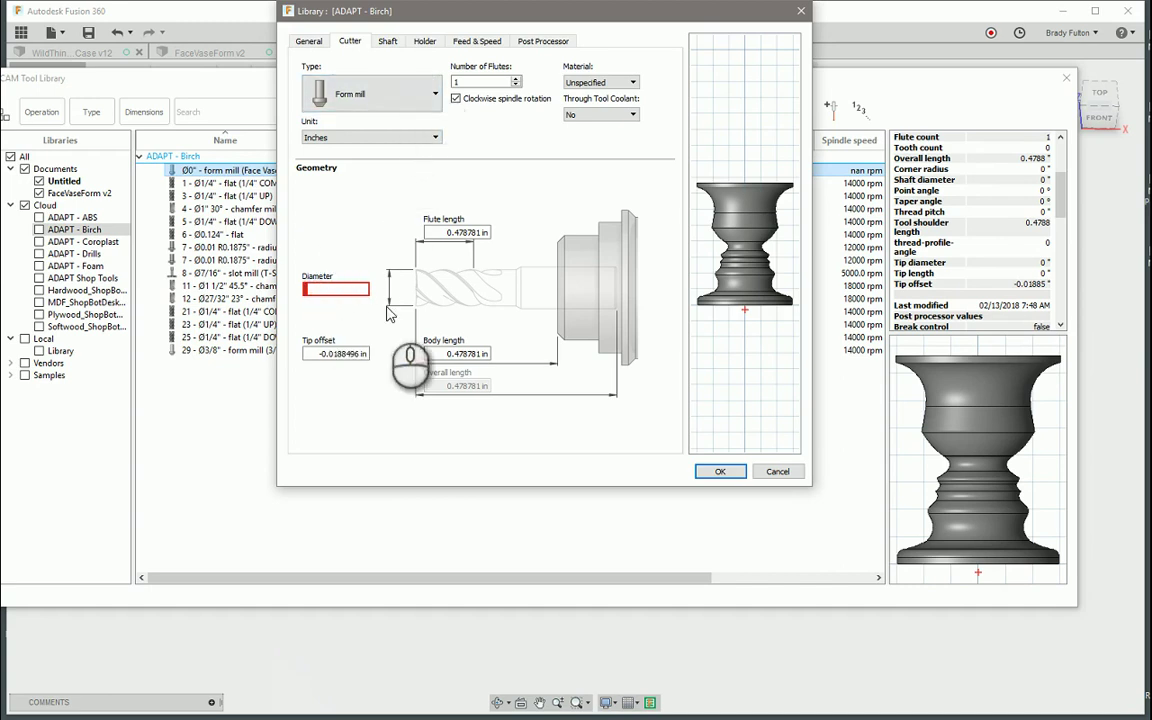
pyautogui.press('Return')
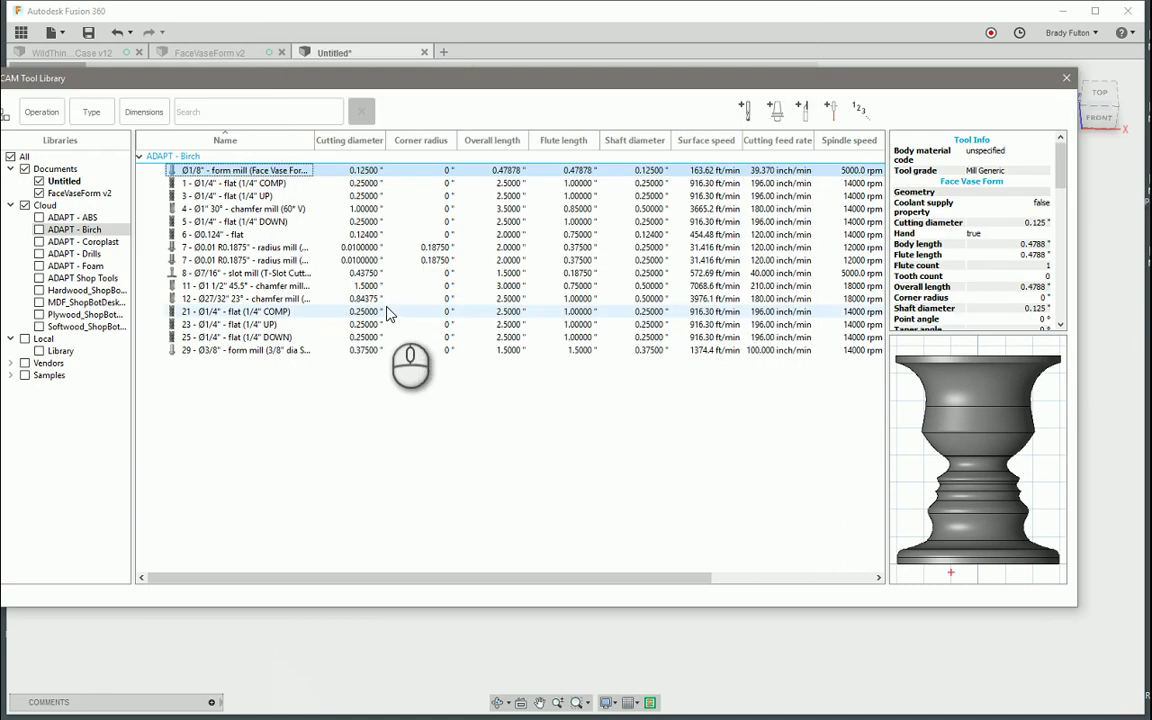
pyautogui.click(1067, 79)
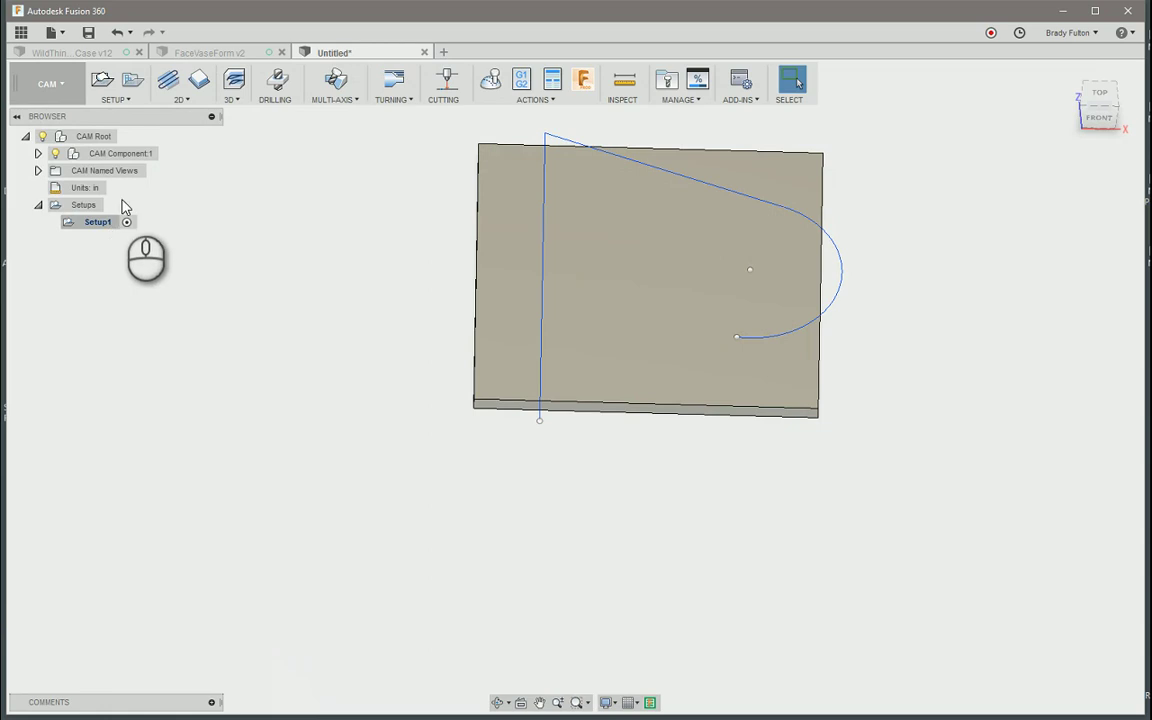
# Step: Start a new 2D Contour operation and assign it the 1/8" Face Vase Form mill from the ADAPT - Birch library
pyautogui.click(199, 79)
pyautogui.click(1016, 259)
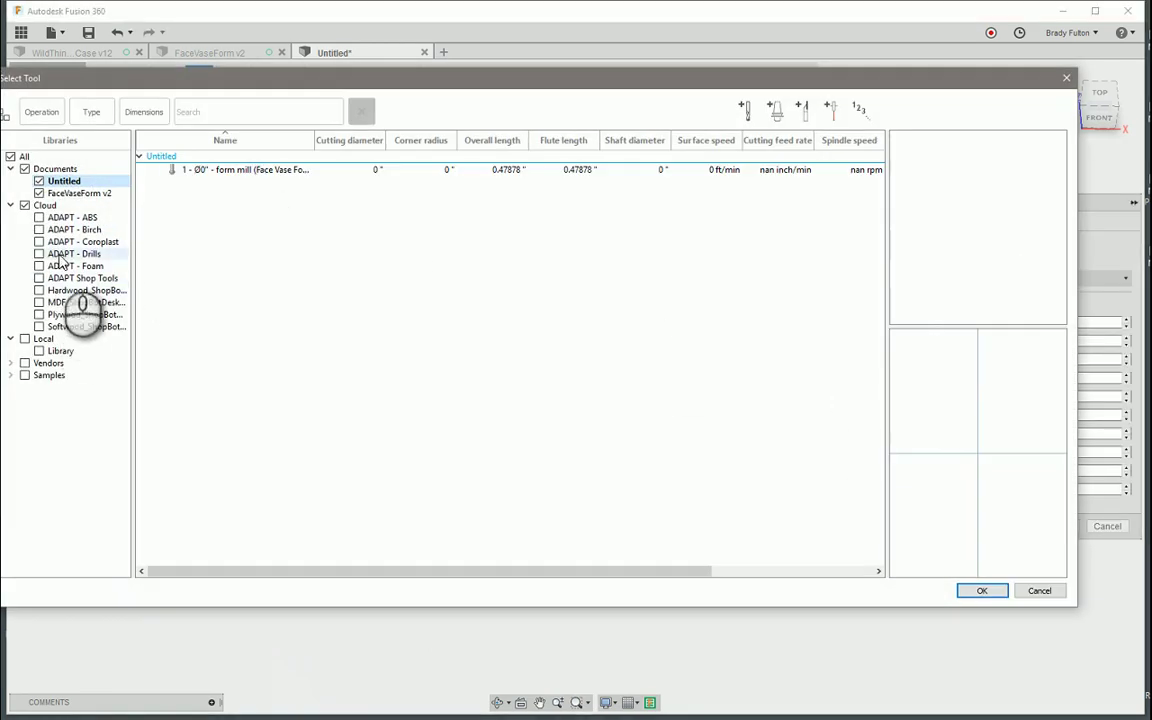
pyautogui.click(74, 229)
pyautogui.click(240, 171)
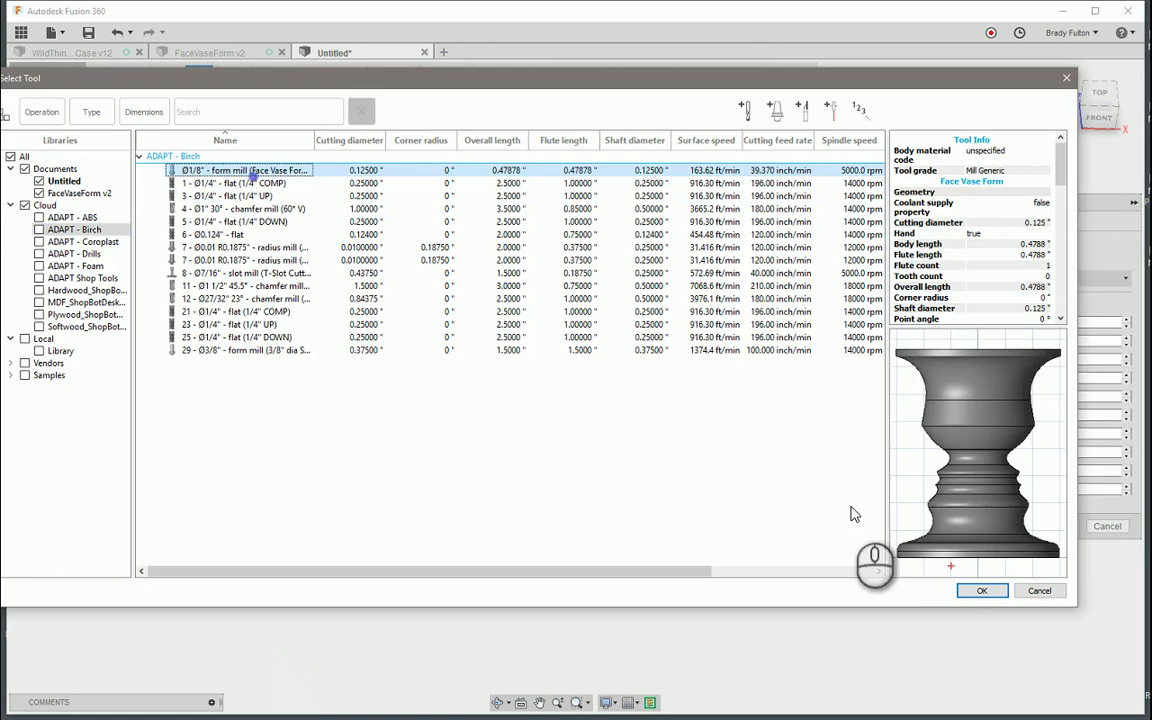
pyautogui.click(982, 590)
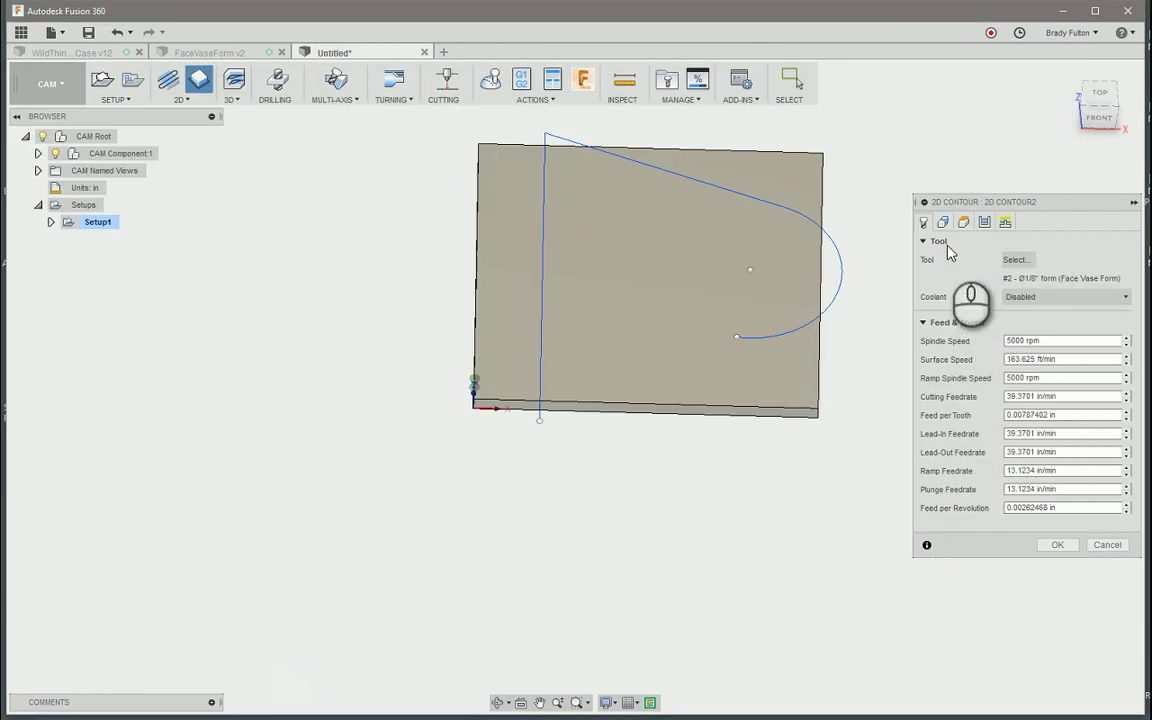
# Step: Select the board's bottom edge chain as the contour and generate the toolpath
pyautogui.click(943, 221)
pyautogui.click(765, 416)
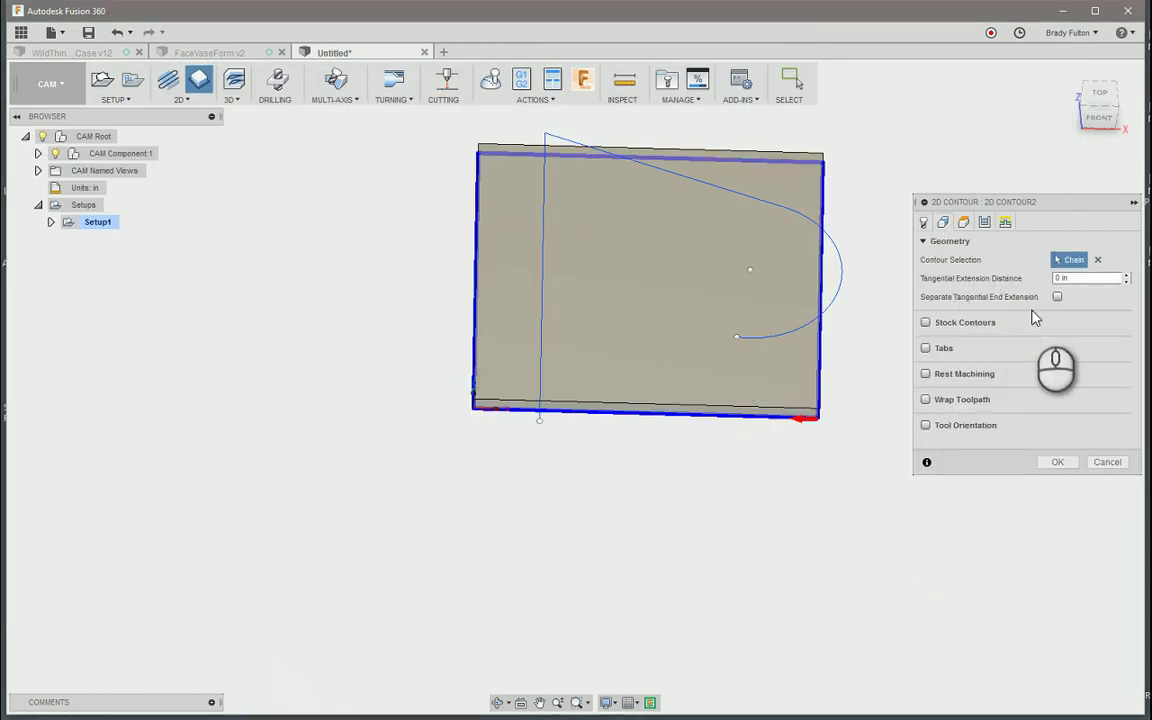
pyautogui.click(1062, 463)
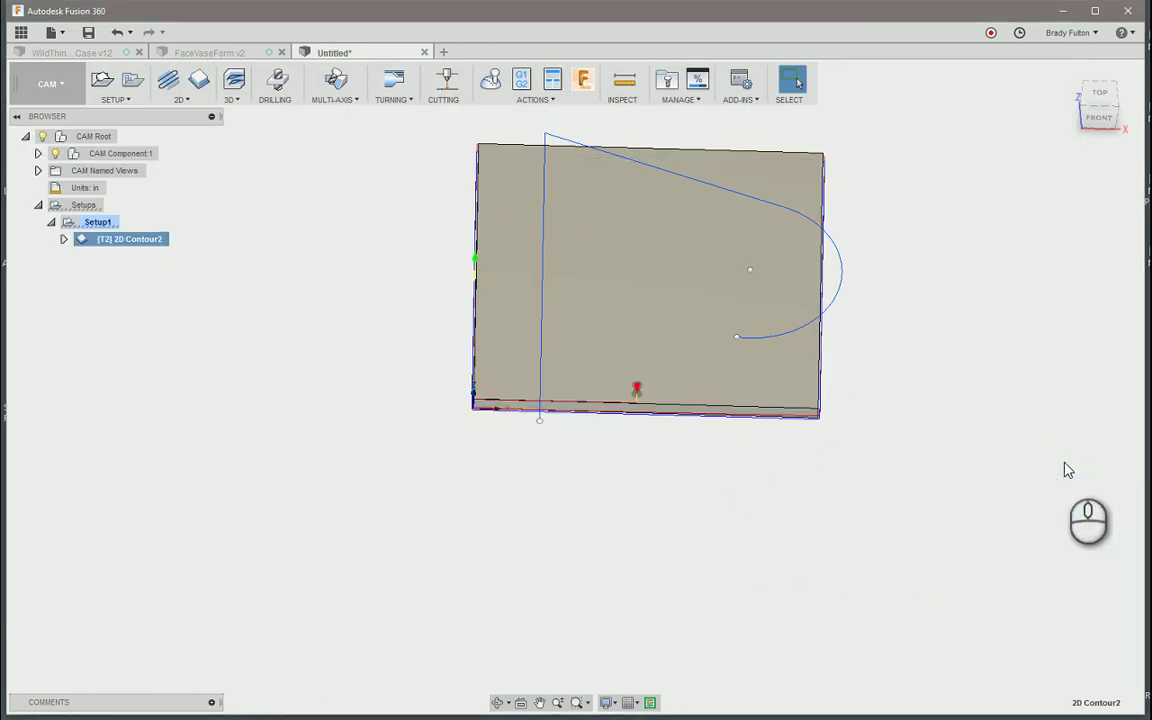
# Step: Open the simulation of the 2D contour, hide the CAM component, show the stock and set the toolpath mode to Tail
pyautogui.click(148, 238)
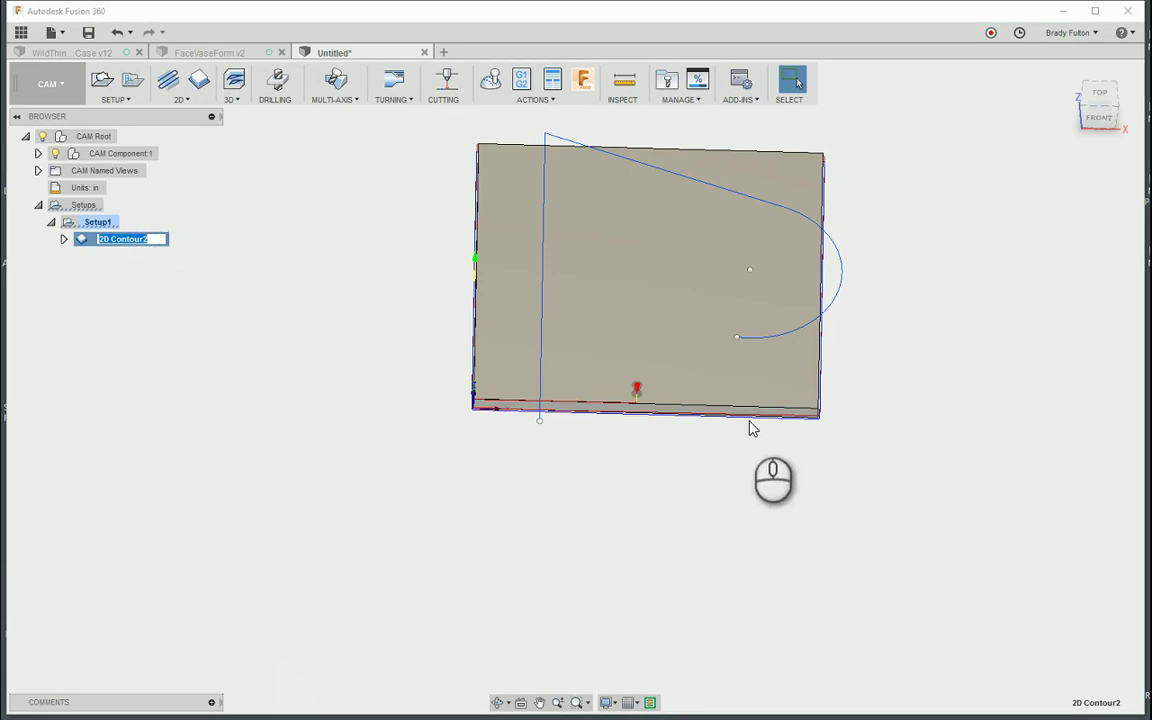
pyautogui.moveTo(752, 428)
pyautogui.keyDown('shift'); pyautogui.mouseDown(button='middle')
pyautogui.moveTo(758, 435)
pyautogui.moveTo(738, 398)
pyautogui.moveTo(771, 416)
pyautogui.mouseUp(button='middle'); pyautogui.keyUp('shift')
pyautogui.click(113, 302)
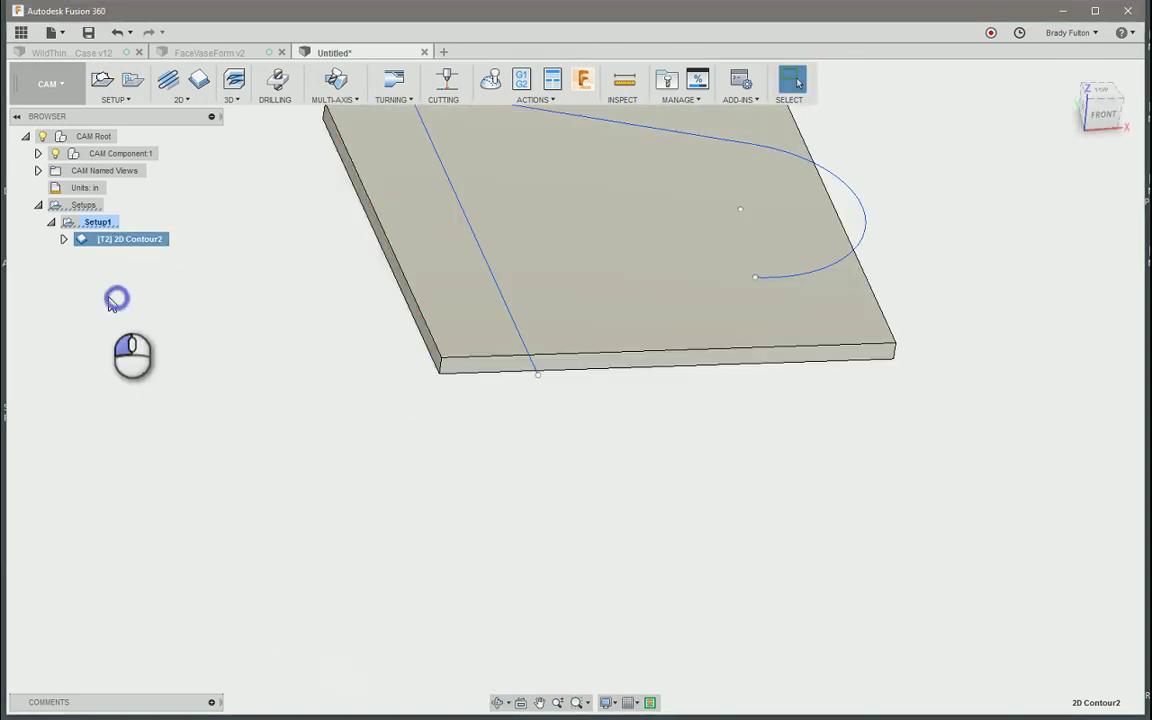
pyautogui.rightClick(105, 242)
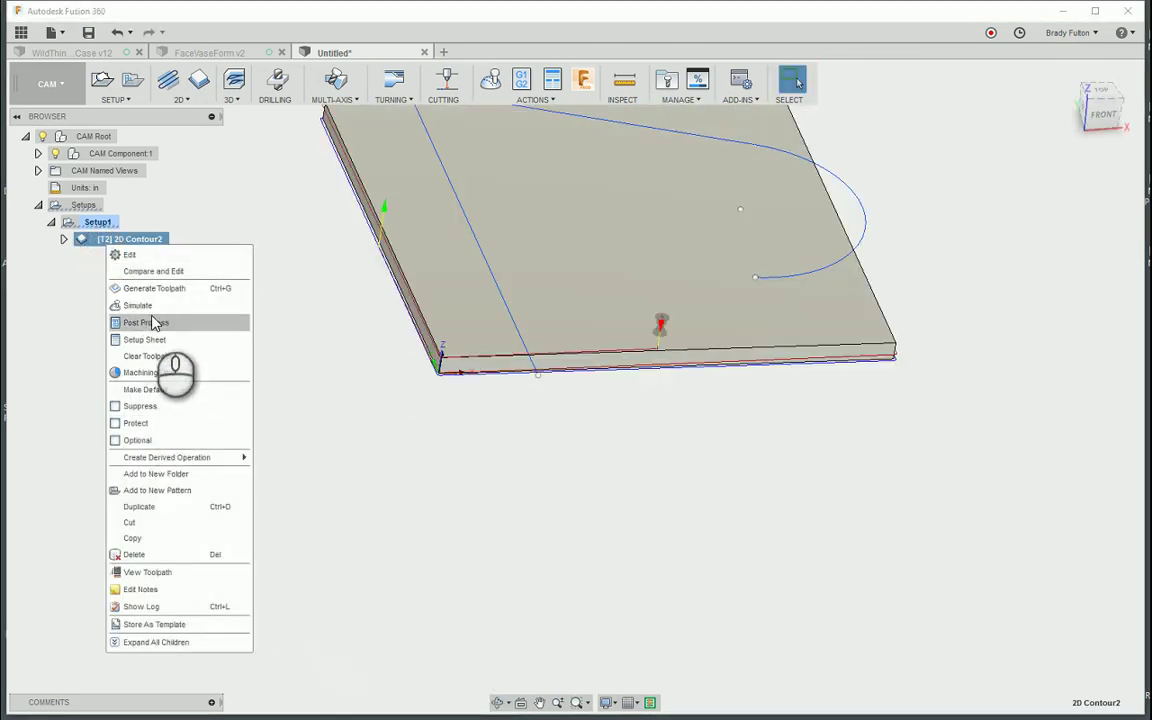
pyautogui.click(150, 306)
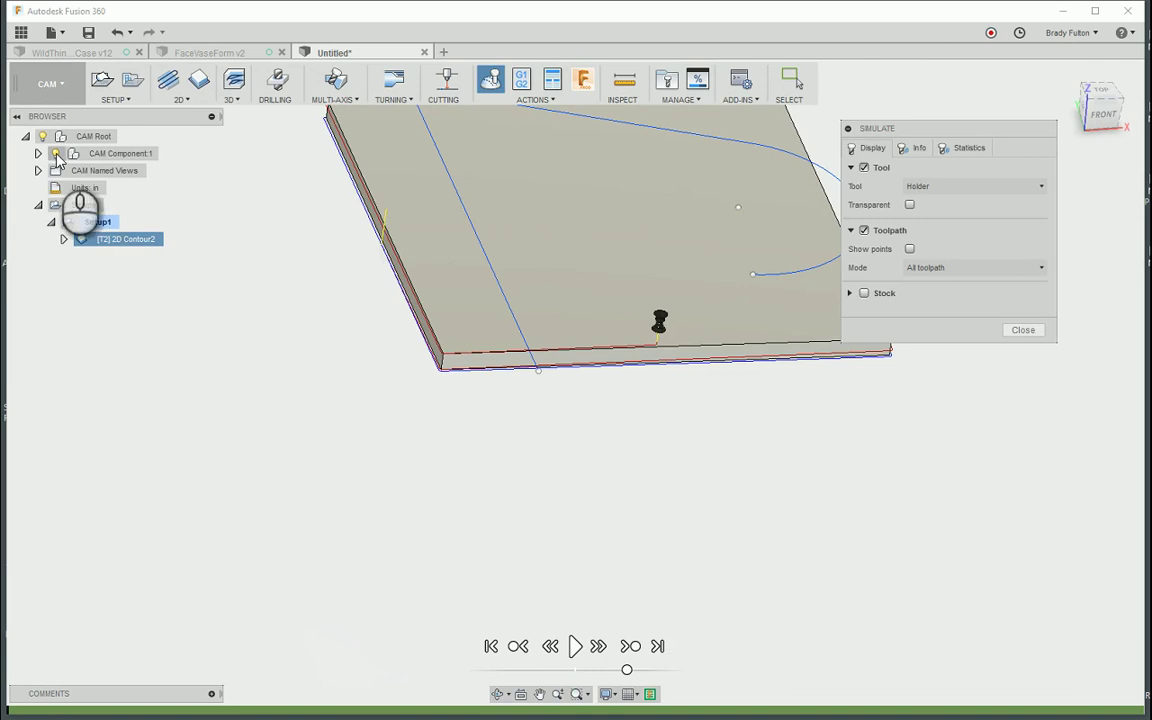
pyautogui.click(56, 154)
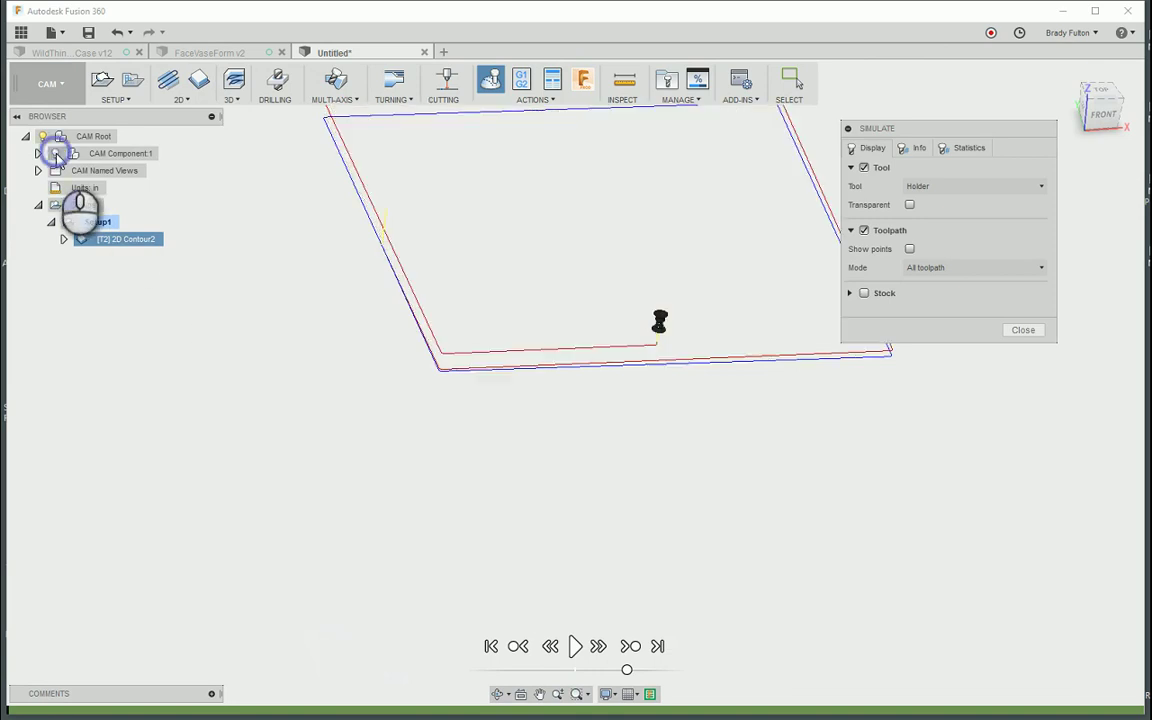
pyautogui.click(864, 294)
pyautogui.click(962, 267)
pyautogui.click(970, 347)
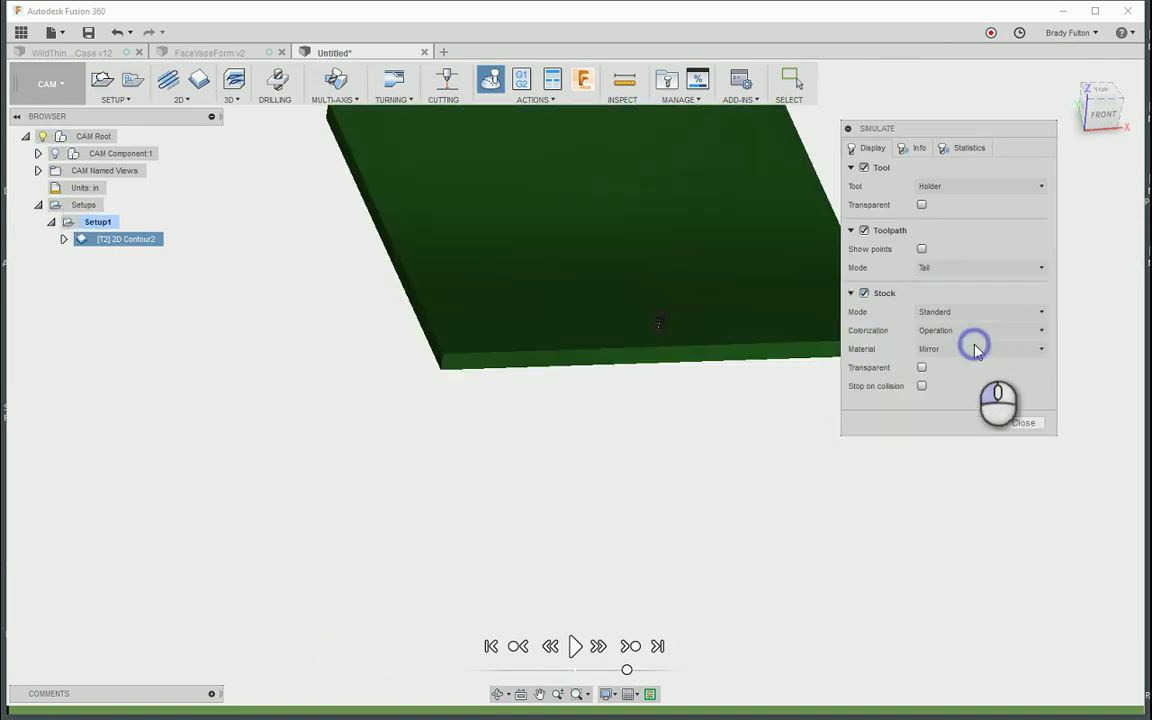
# Step: Play the toolpath simulation around the board's edge and close it
pyautogui.click(575, 647)
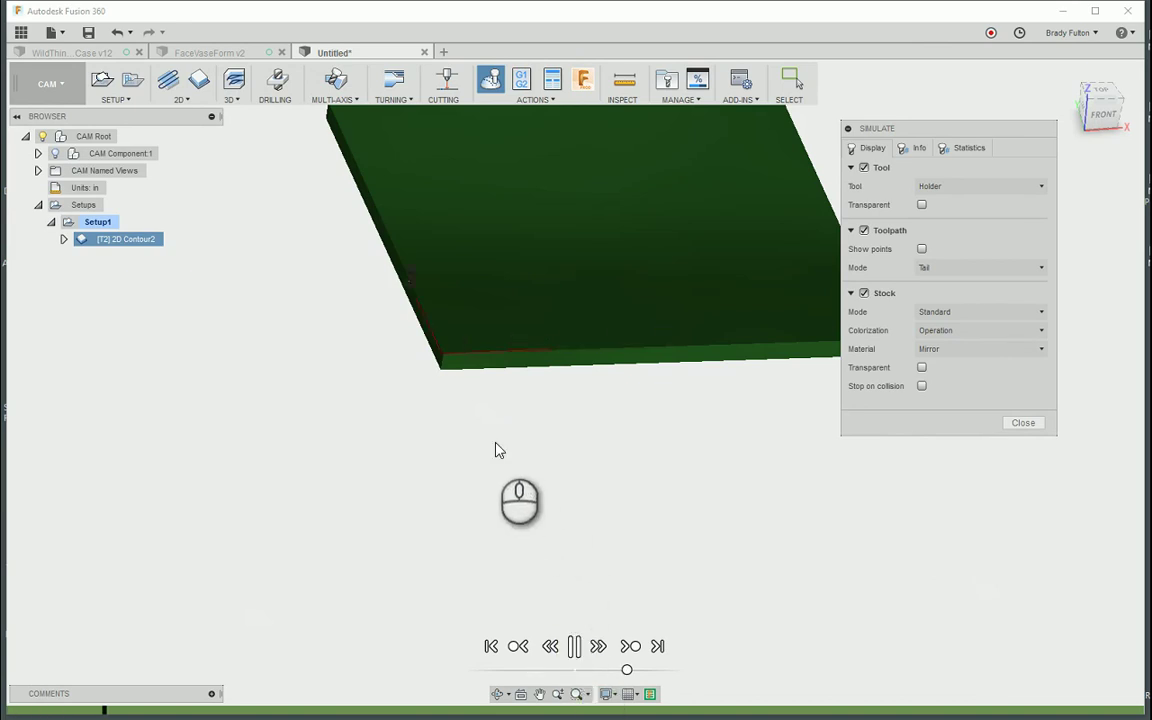
pyautogui.moveTo(424, 406); pyautogui.dragTo(489, 494, button='middle')
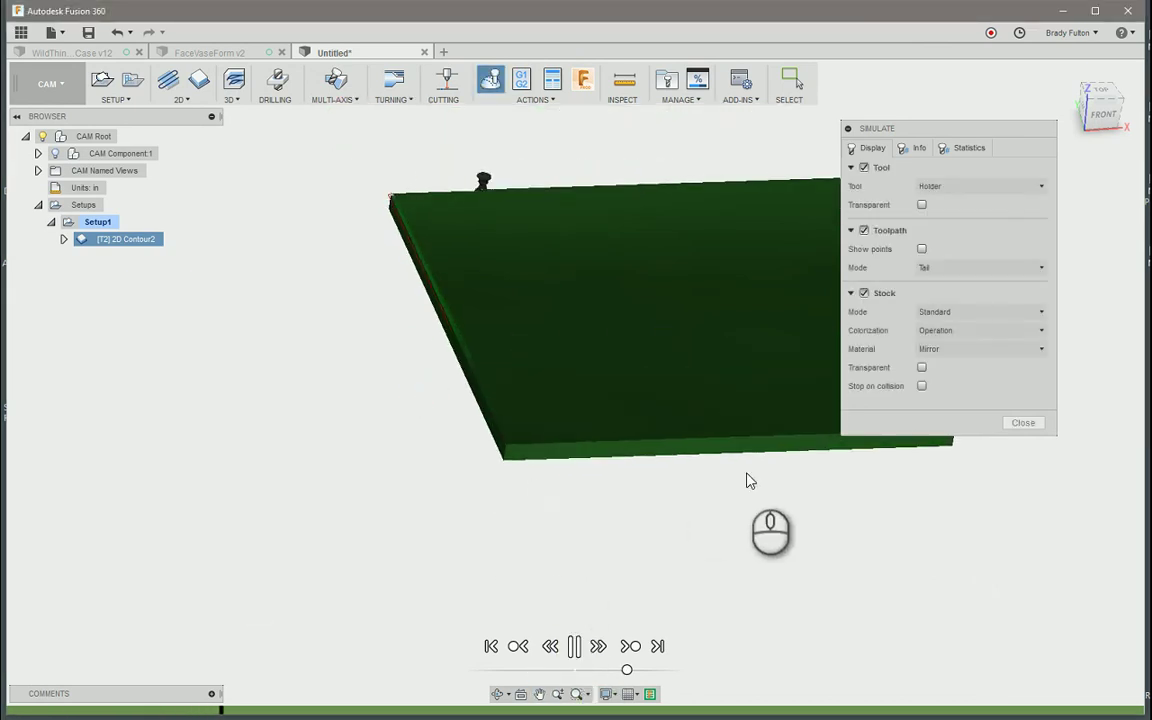
pyautogui.click(1021, 423)
# Step: Disable the lead-in and the ramp in the 2D contour's linking settings and regenerate the toolpath
pyautogui.rightClick(150, 239)
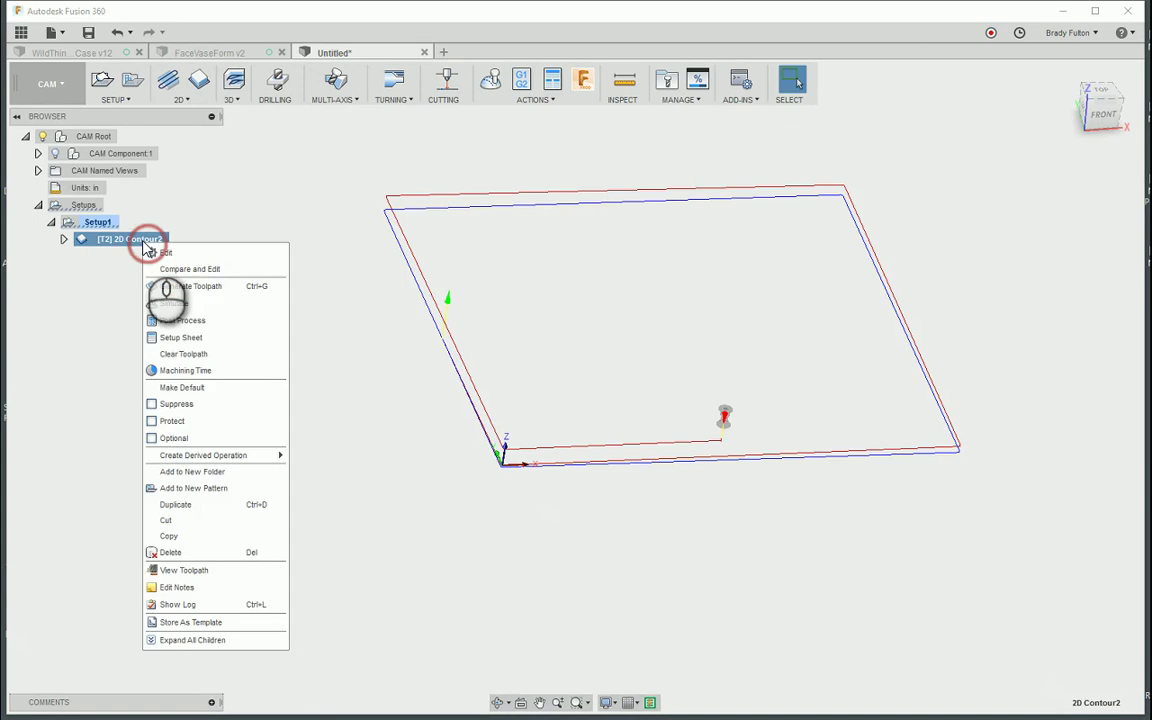
pyautogui.click(165, 252)
pyautogui.click(1005, 222)
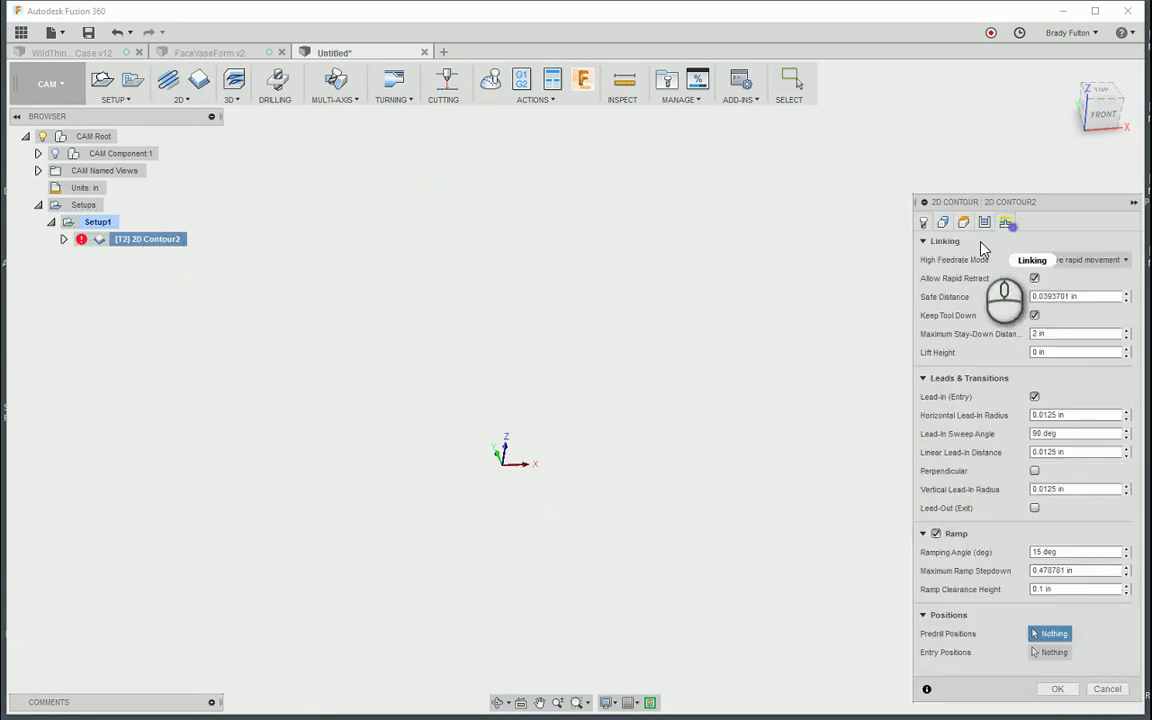
pyautogui.click(1035, 397)
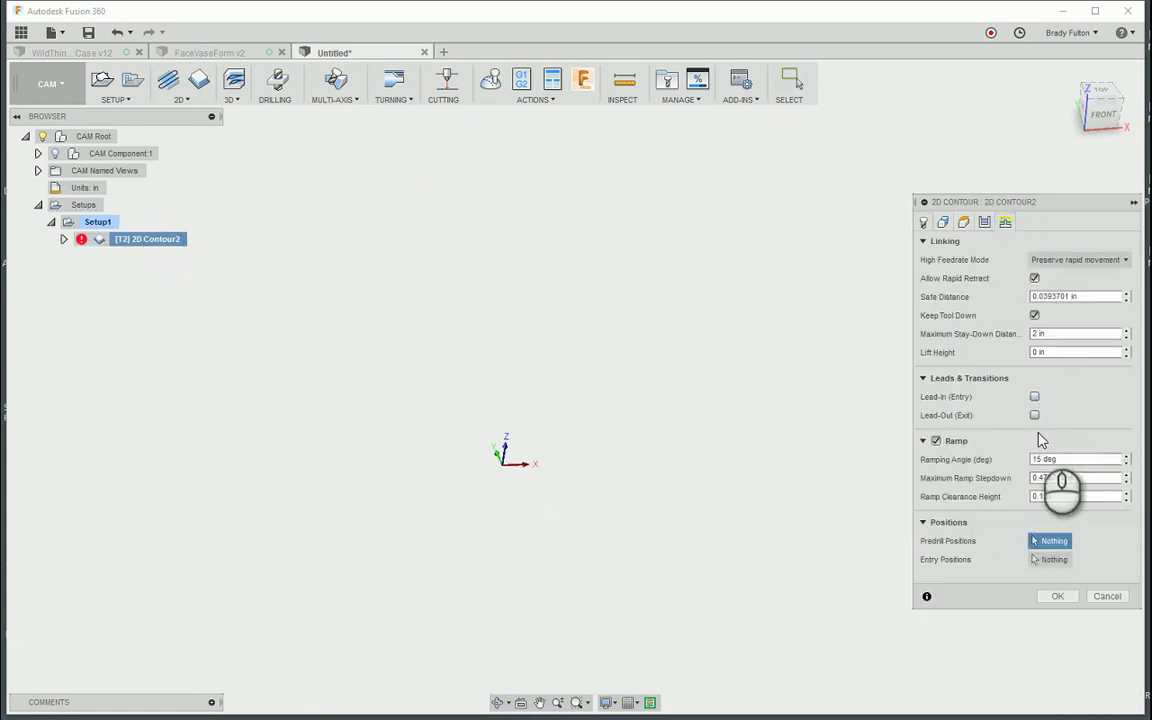
pyautogui.click(936, 440)
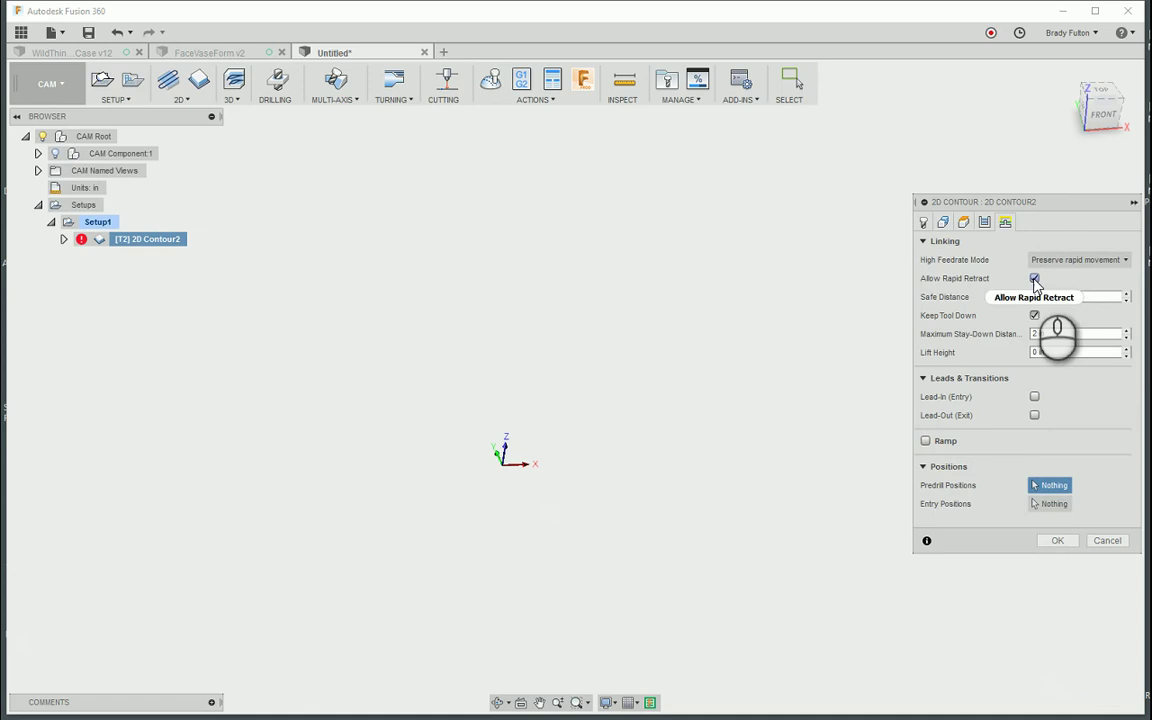
pyautogui.click(1057, 540)
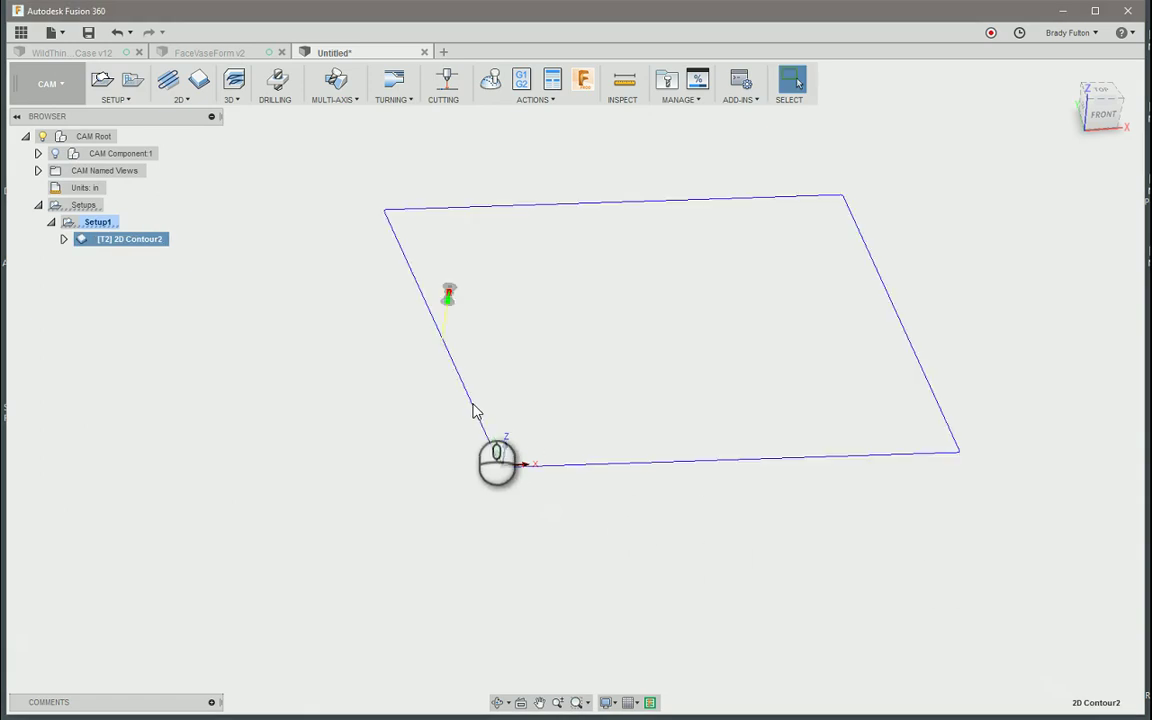
# Step: Review the 2D contour's clearance, retract, feed, top and bottom heights and accept them
pyautogui.rightClick(128, 247)
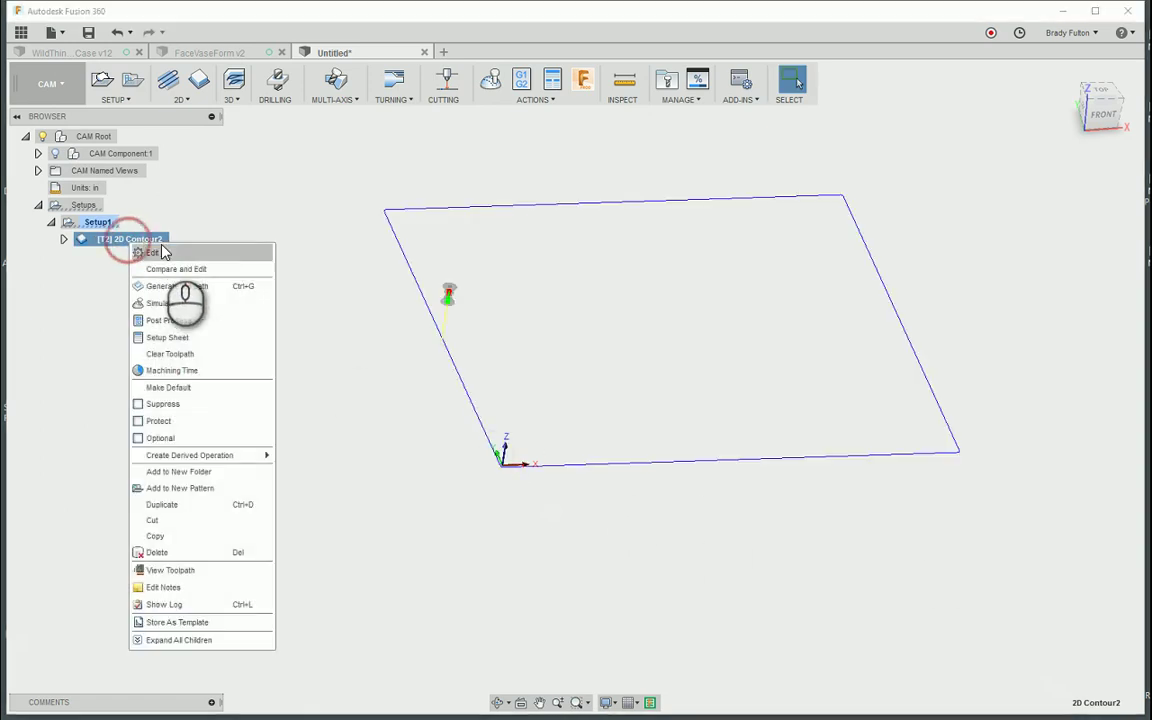
pyautogui.click(165, 250)
pyautogui.click(966, 223)
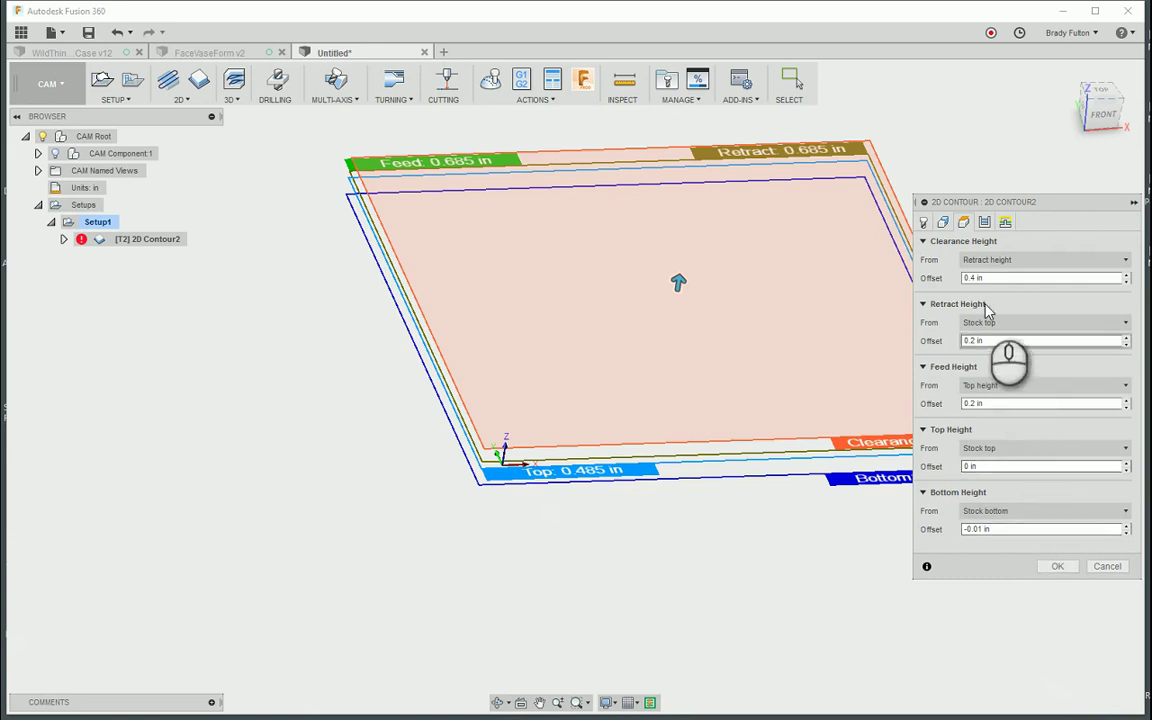
pyautogui.click(1057, 566)
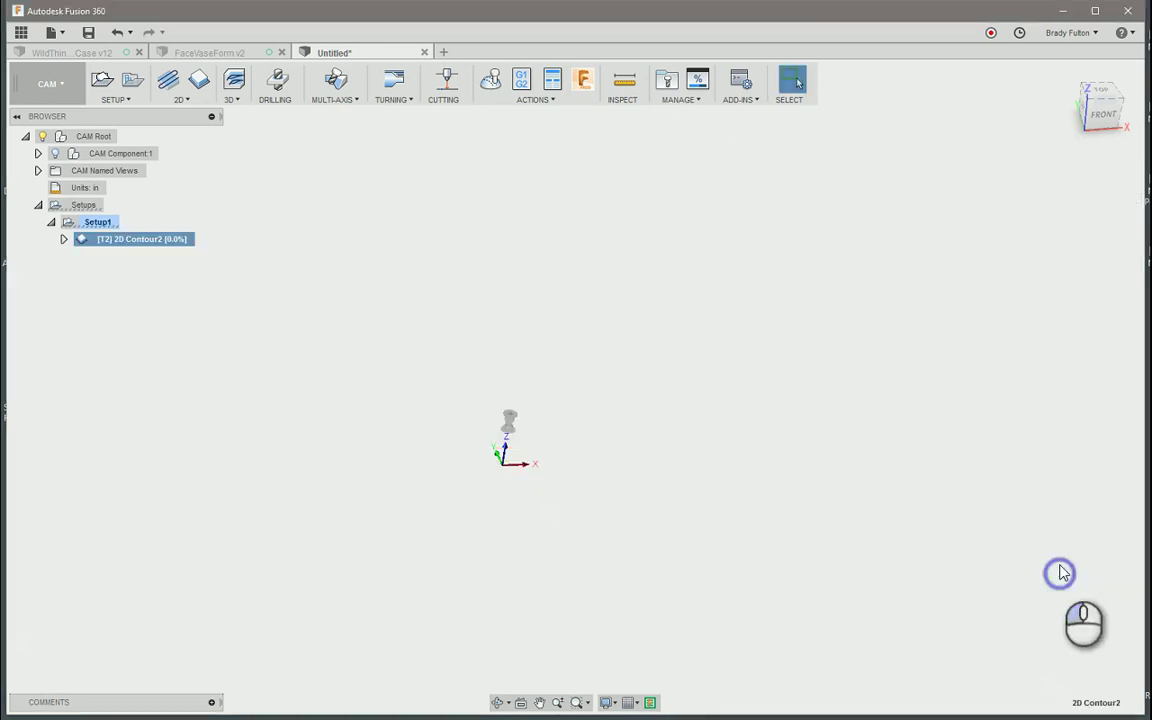
# Step: Simulate the revised 2D contour and examine the profile cut into the board's edge from the front view
pyautogui.rightClick(136, 243)
pyautogui.click(170, 302)
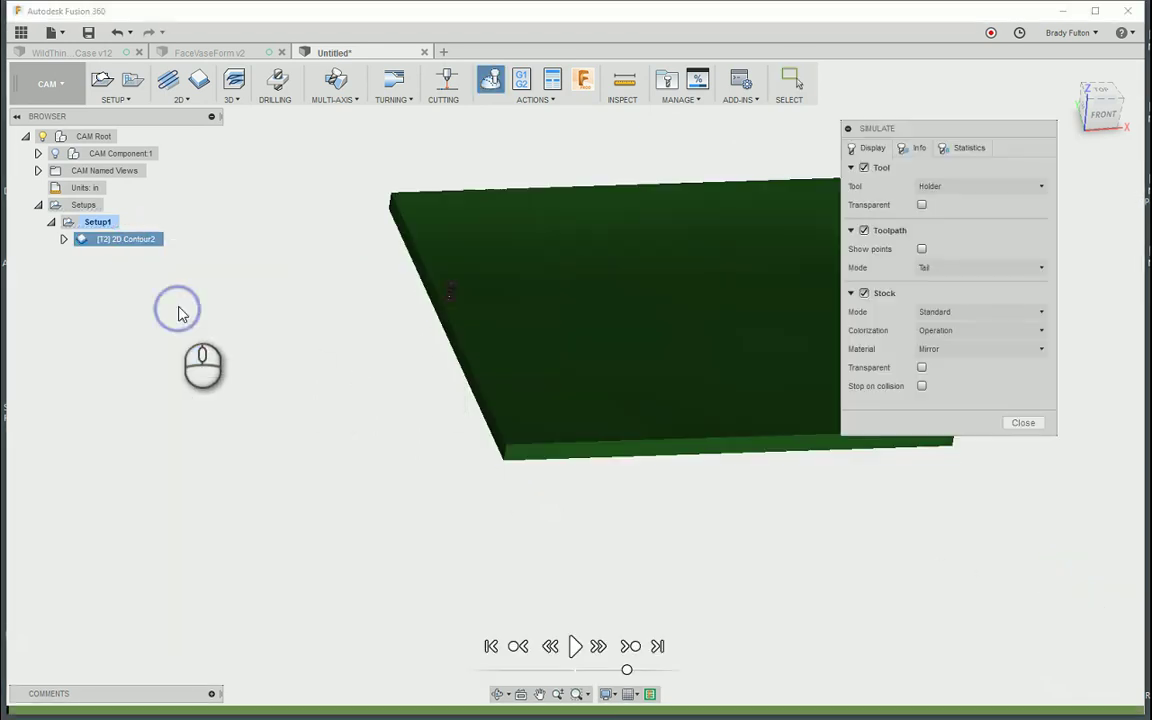
pyautogui.click(575, 647)
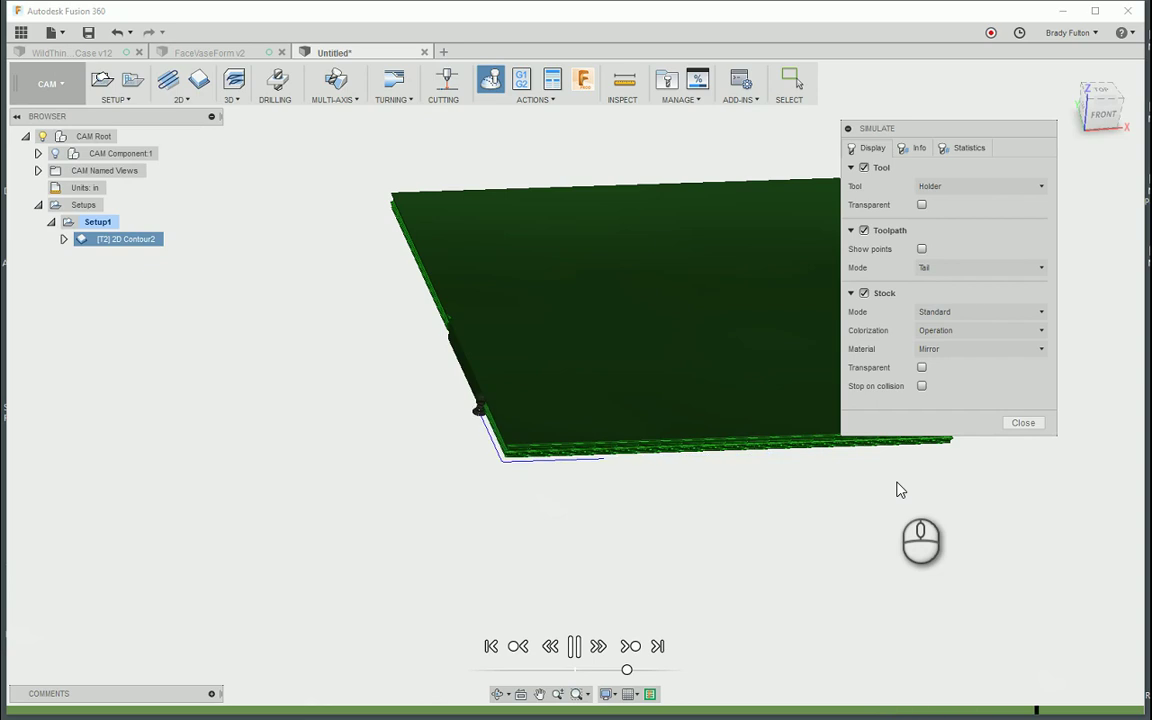
pyautogui.click(1113, 120)
pyautogui.moveTo(661, 414); pyautogui.dragTo(641, 437, button='middle')
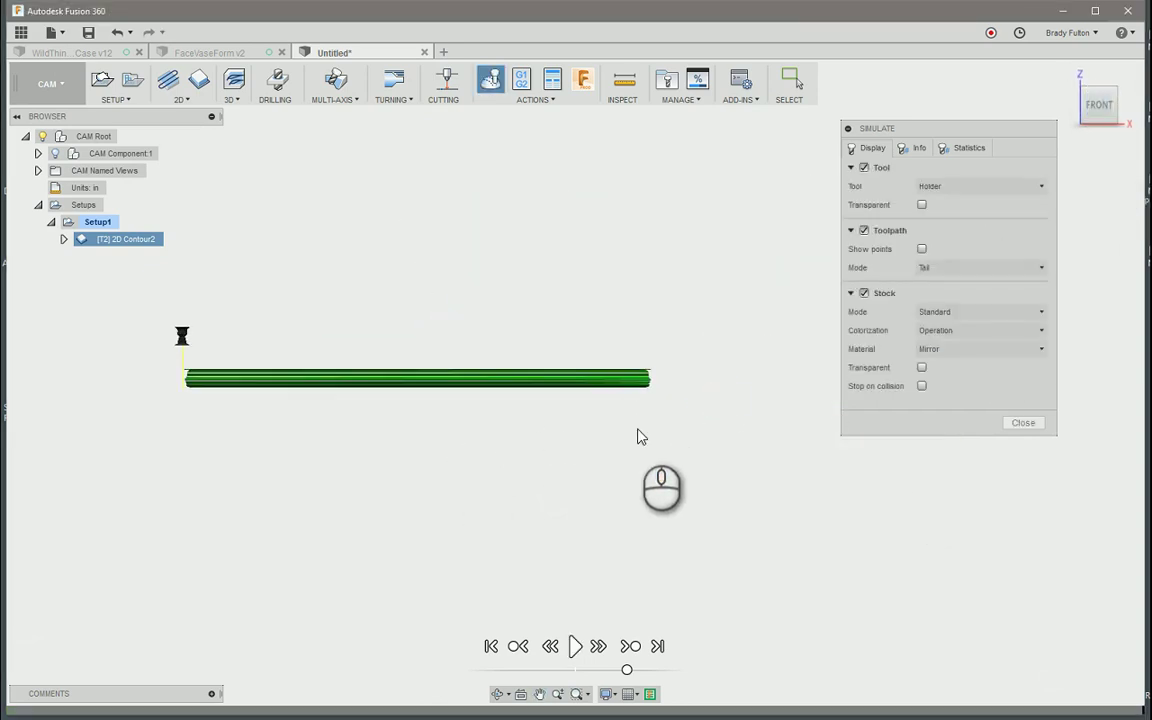
pyautogui.scroll(5, 641, 437)
pyautogui.scroll(1, 648, 388)
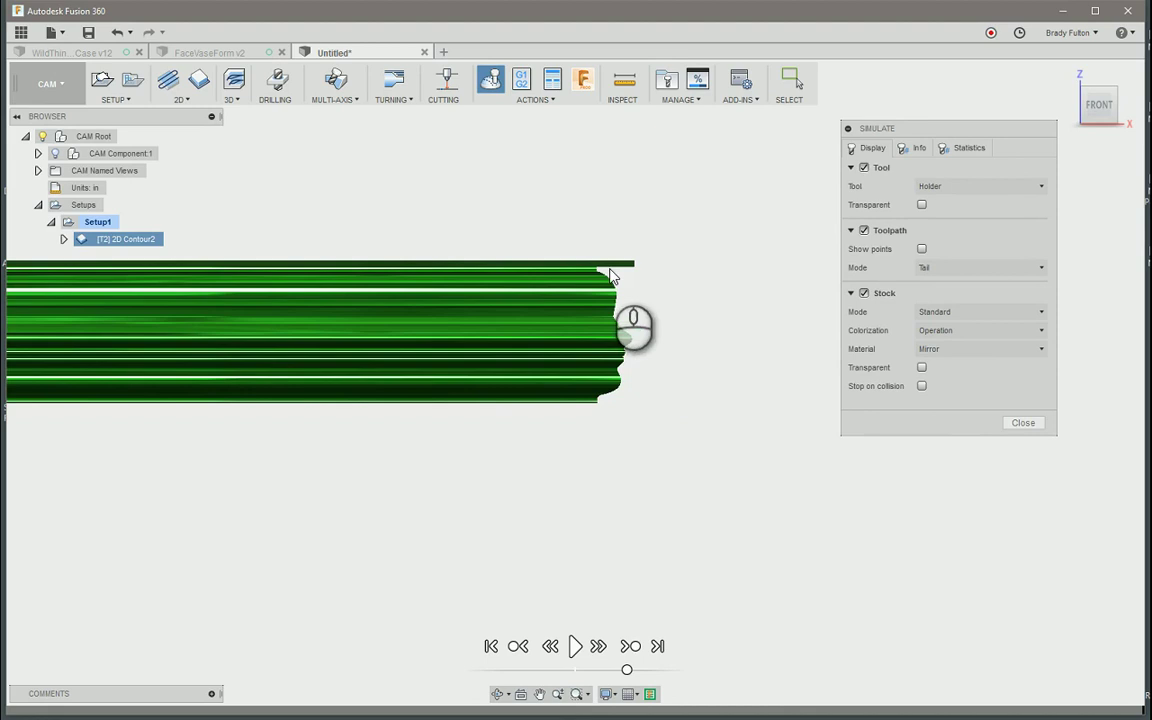
# Step: Close the simulation and set the board's extrusion distance to .480 in the Model workspace
pyautogui.click(1021, 424)
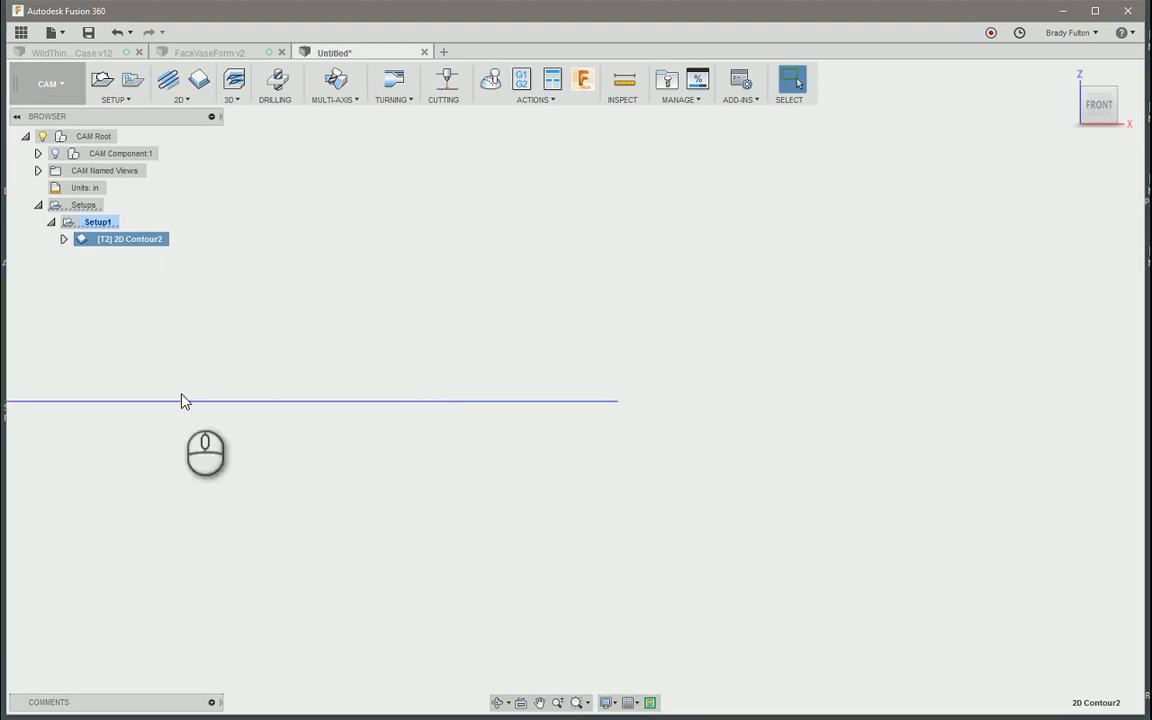
pyautogui.click(47, 83)
pyautogui.click(40, 139)
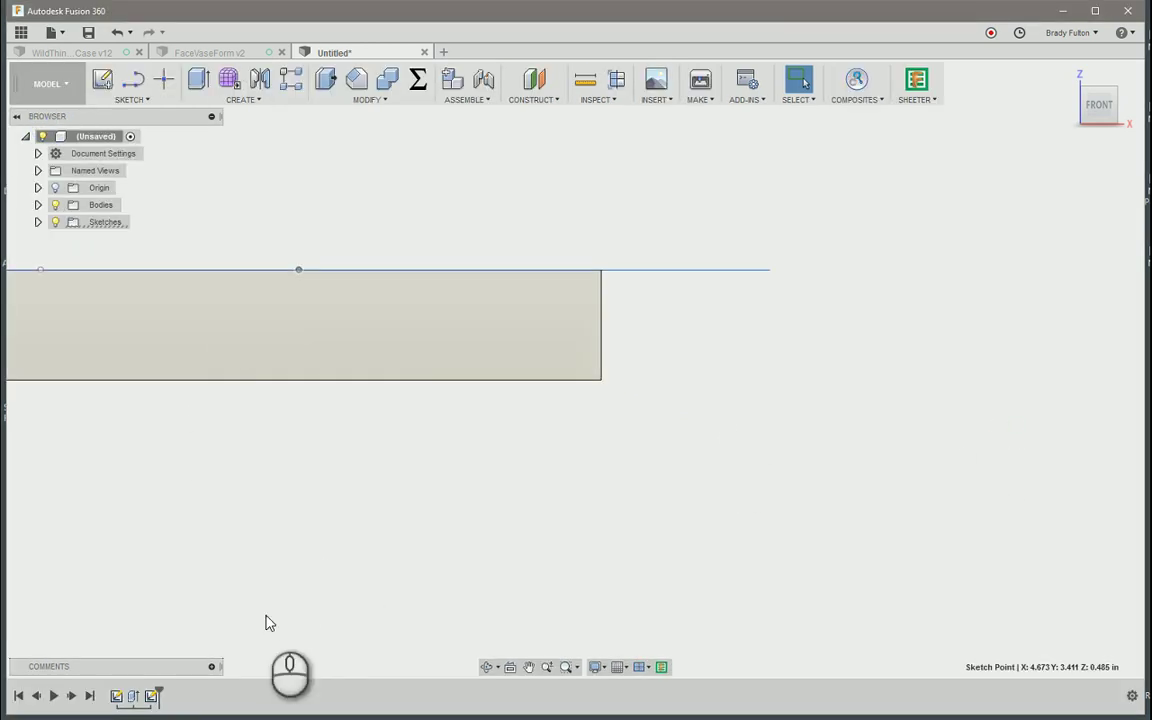
pyautogui.doubleClick(134, 695)
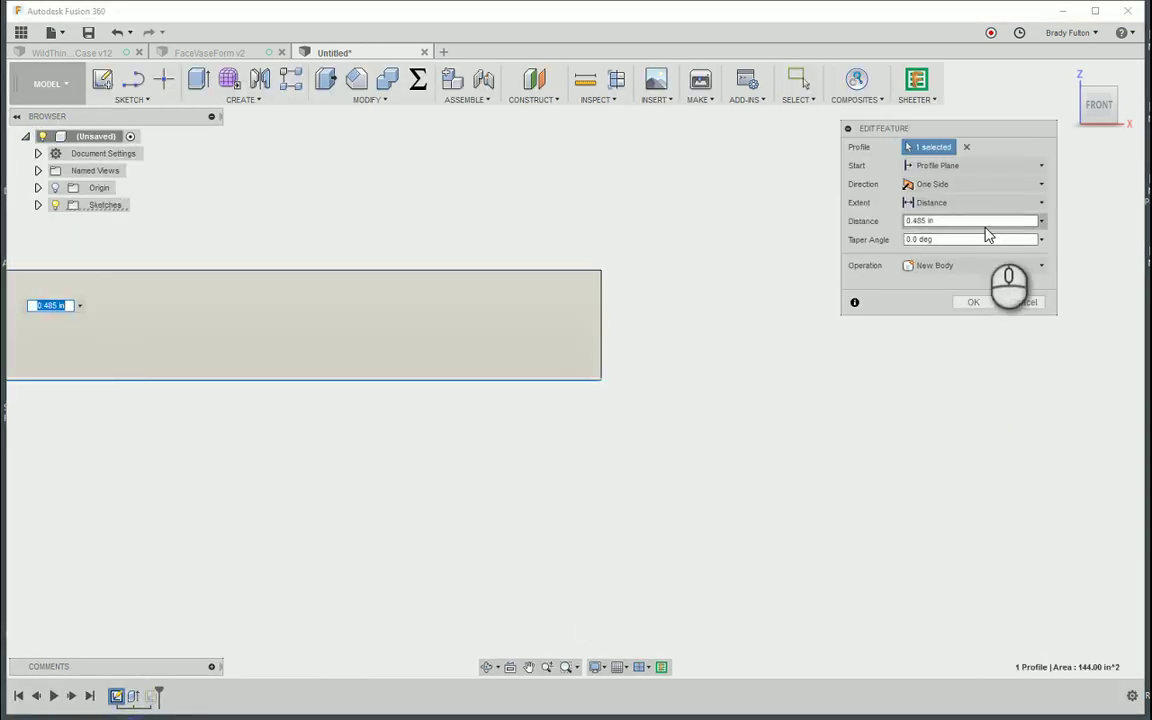
pyautogui.doubleClick(980, 221)
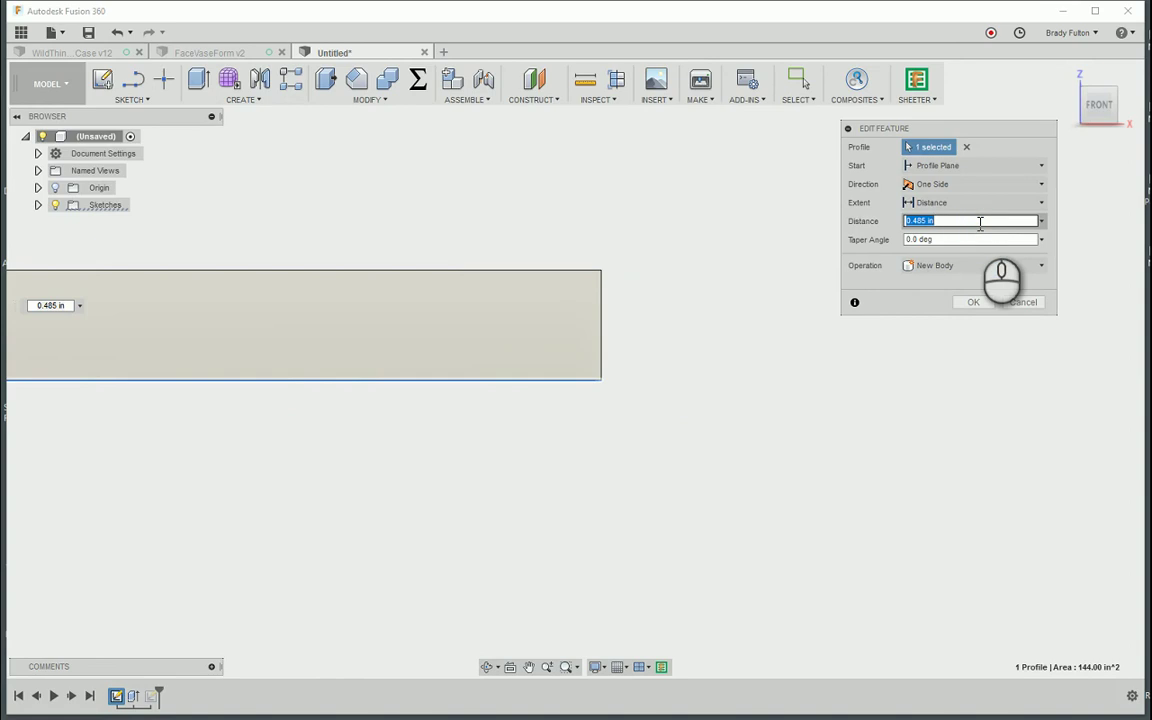
pyautogui.write('.480')
pyautogui.press('Return')
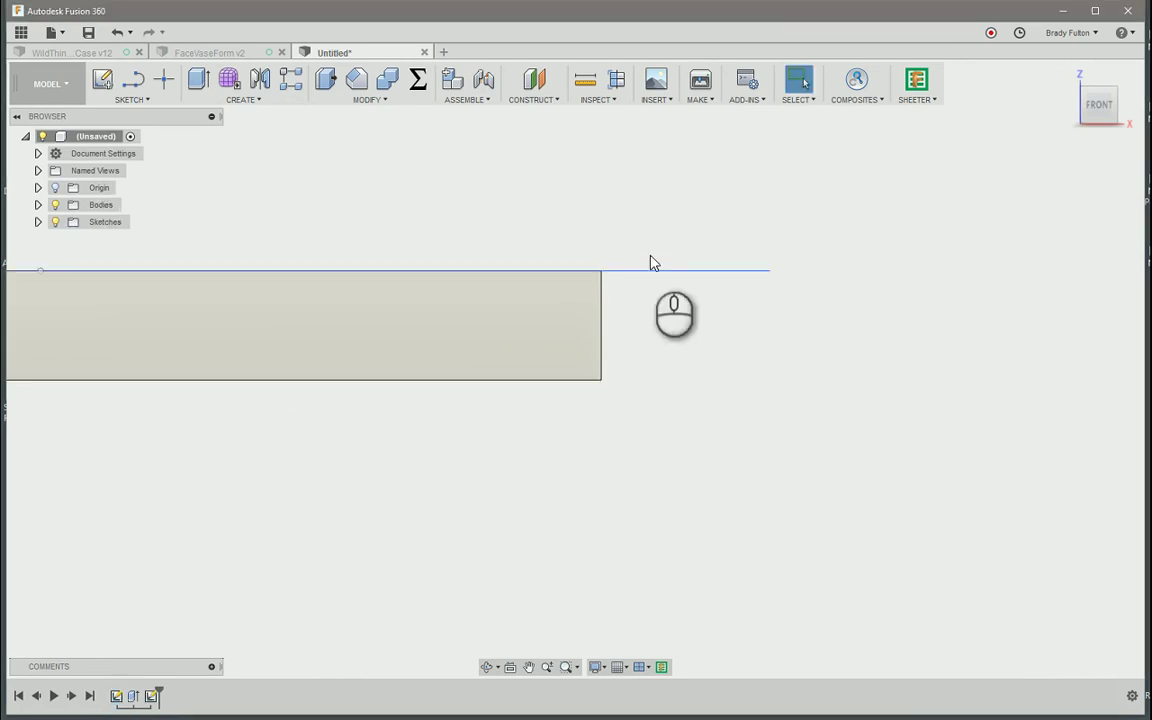
# Step: Return to the CAM workspace, simulate the 2D contour to its end on the thinner board and close the simulation
pyautogui.click(47, 88)
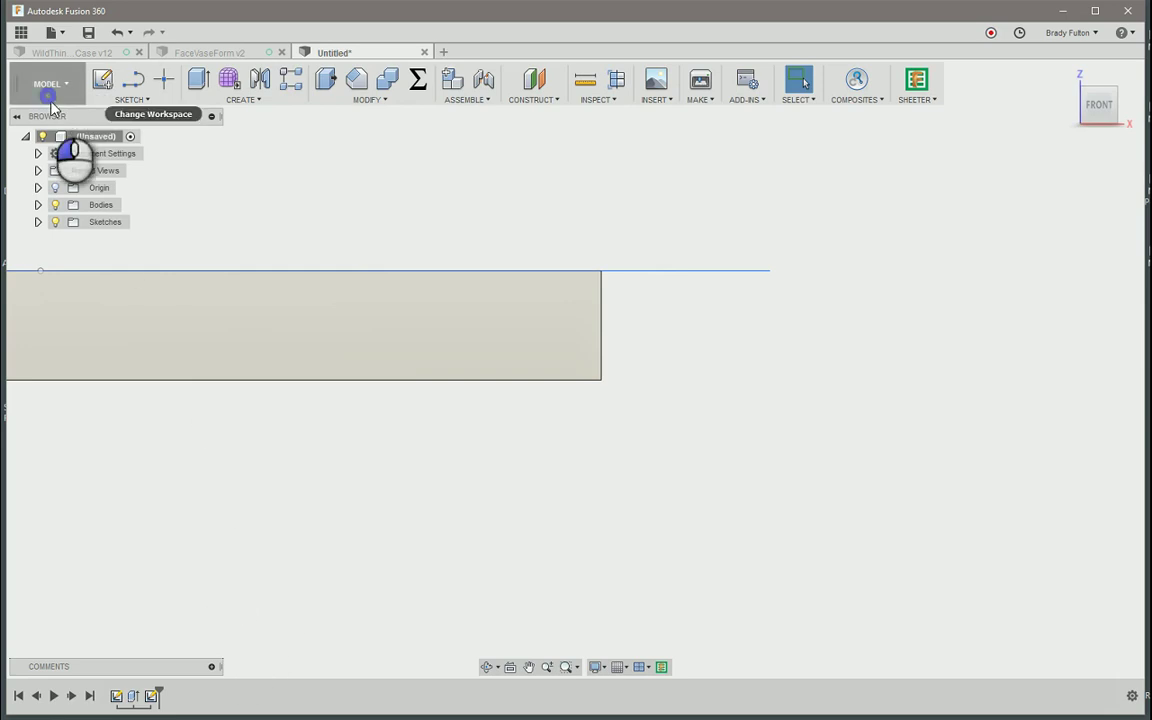
pyautogui.click(57, 272)
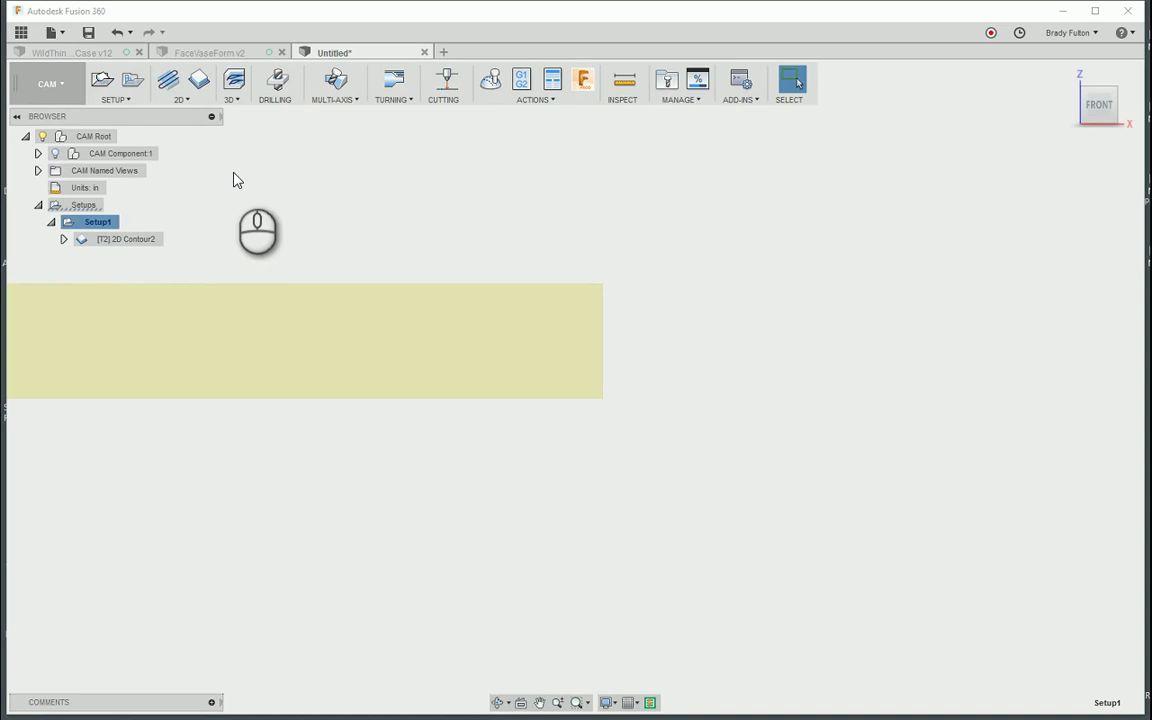
pyautogui.click(115, 241)
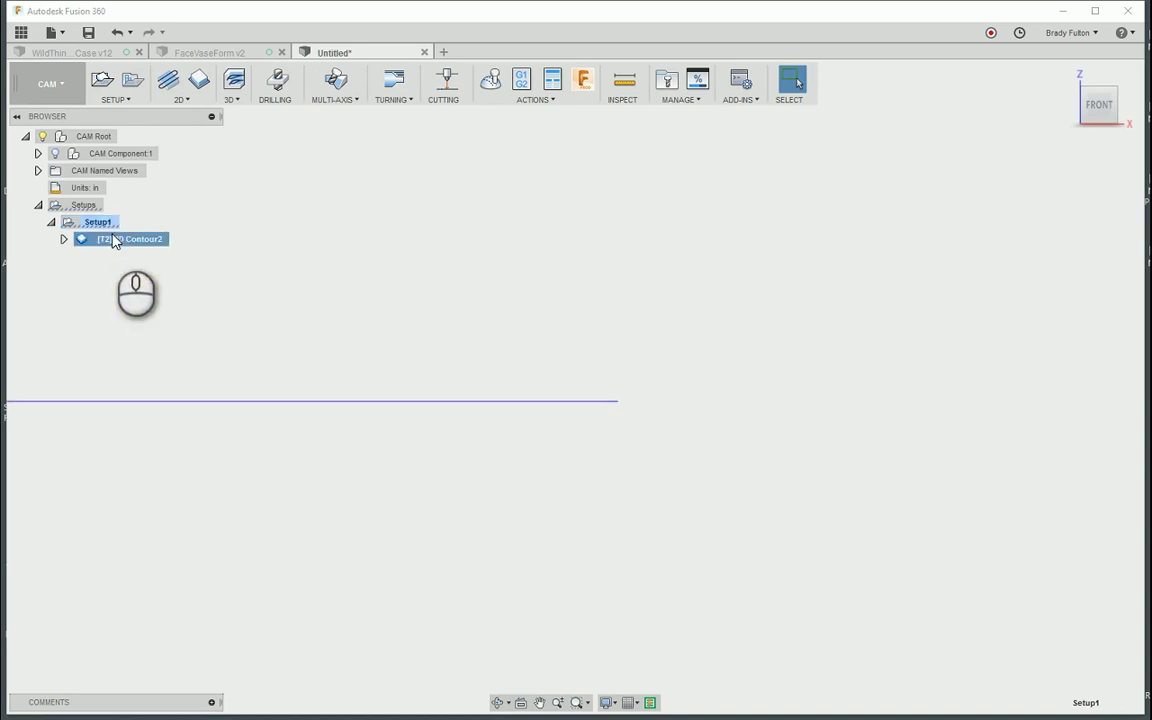
pyautogui.rightClick(121, 243)
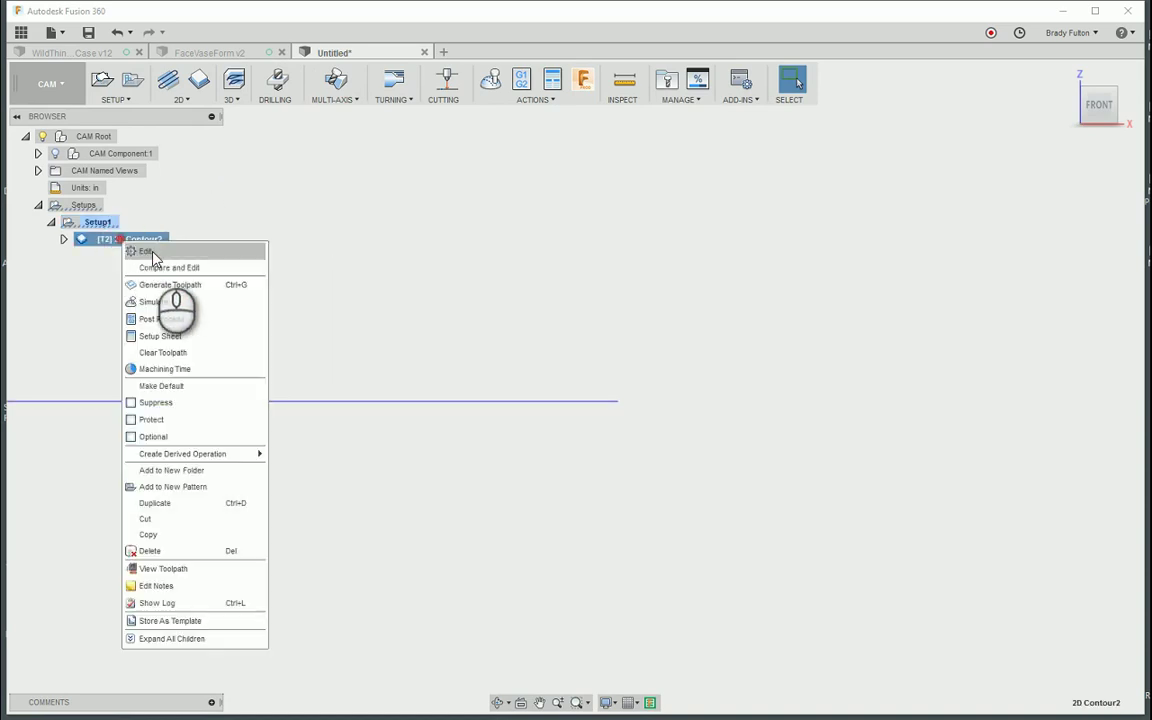
pyautogui.click(172, 302)
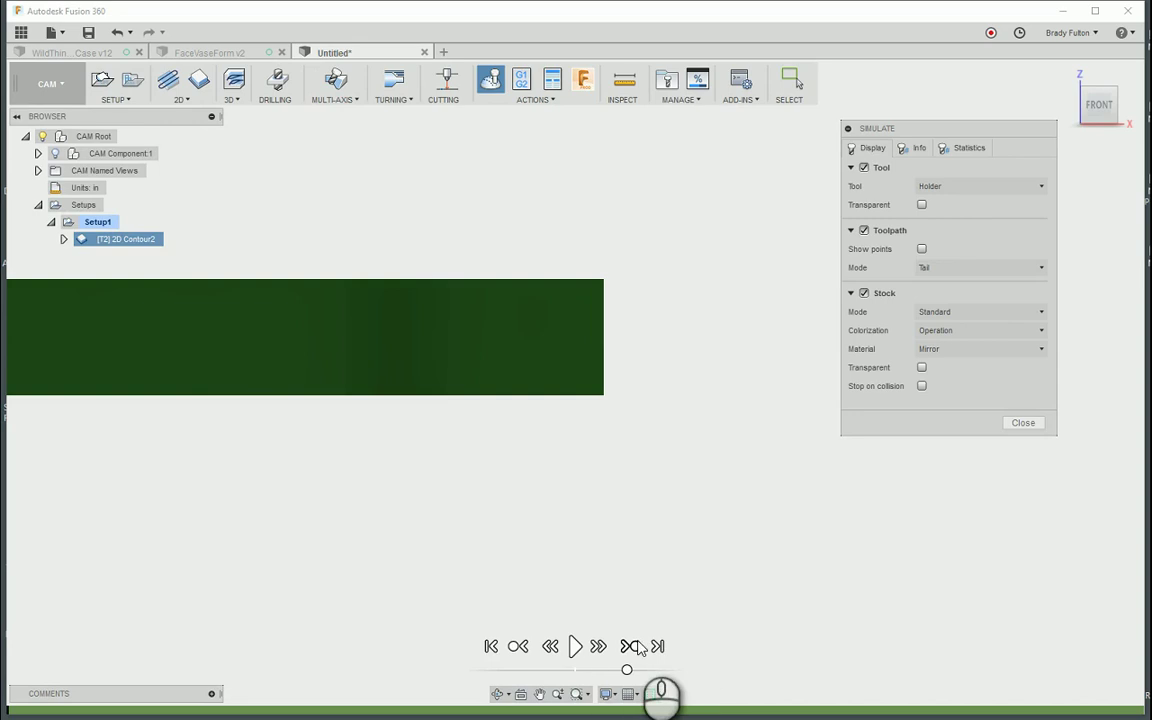
pyautogui.click(658, 646)
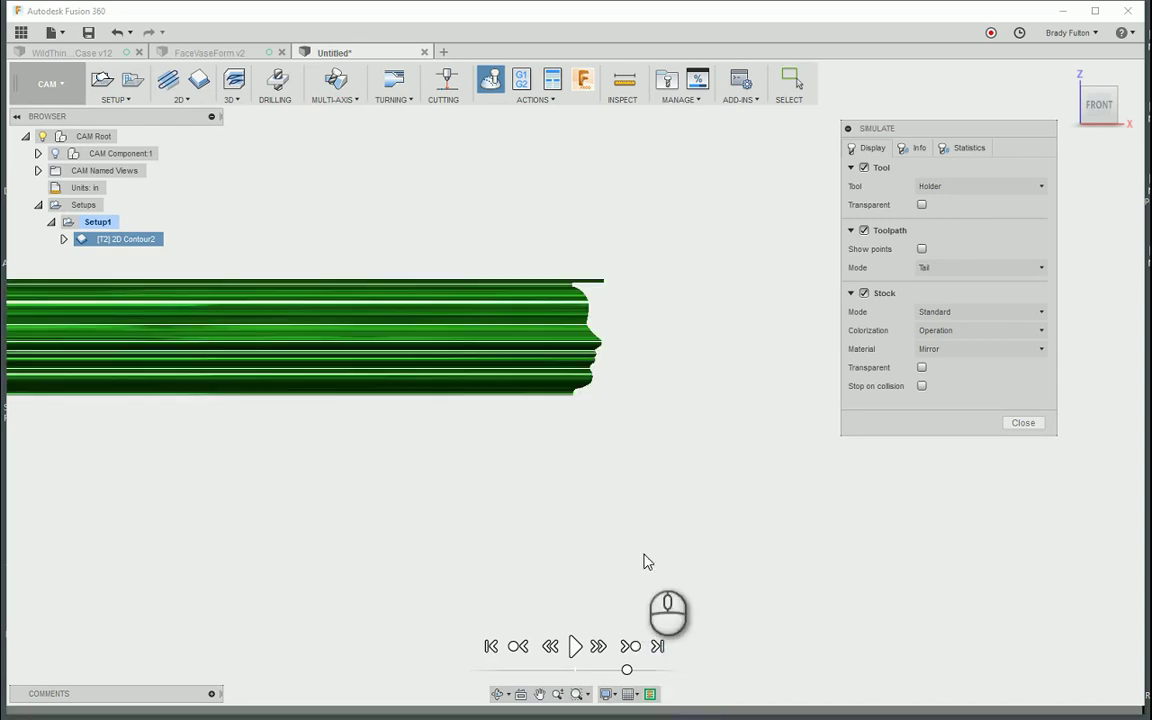
pyautogui.click(1023, 424)
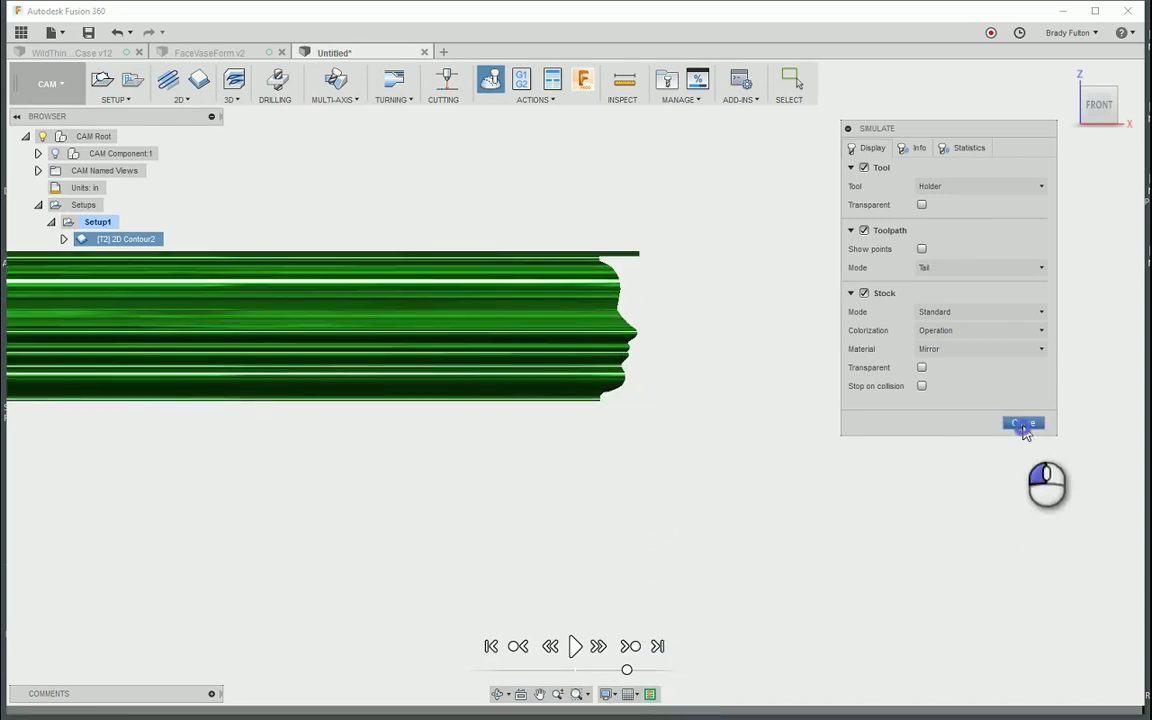
# Step: Show the CAM component and examine the toolpath's position against the board's lower edge
pyautogui.scroll(-1, 755, 402)
pyautogui.keyDown('shift'); pyautogui.moveTo(391, 350); pyautogui.dragTo(378, 345, button='middle'); pyautogui.keyUp('shift')
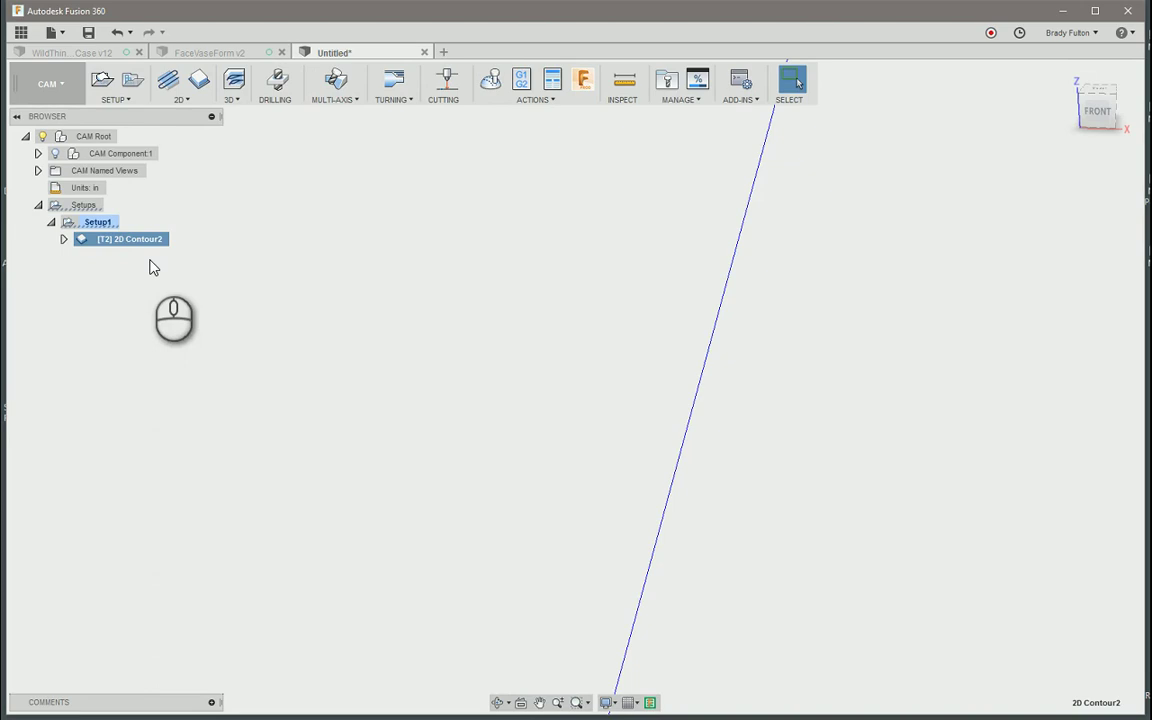
pyautogui.click(55, 153)
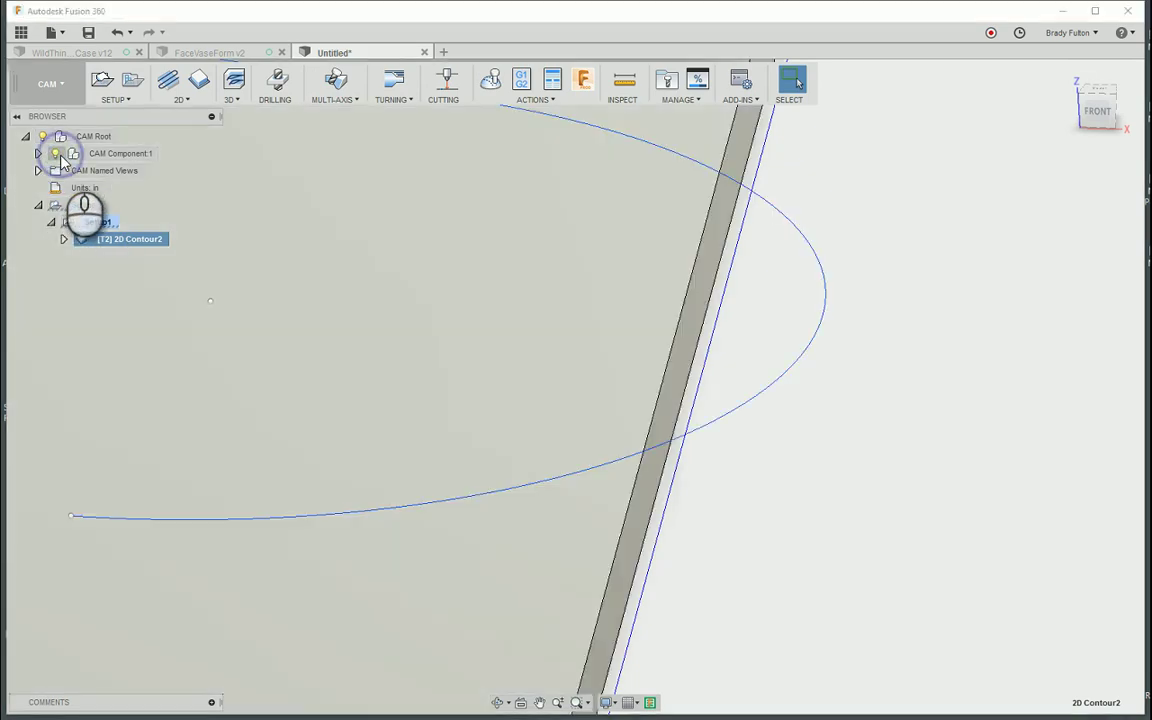
pyautogui.scroll(1, 476, 329)
pyautogui.scroll(2, 476, 329)
pyautogui.keyDown('shift'); pyautogui.moveTo(633, 432); pyautogui.dragTo(609, 422, button='middle'); pyautogui.keyUp('shift')
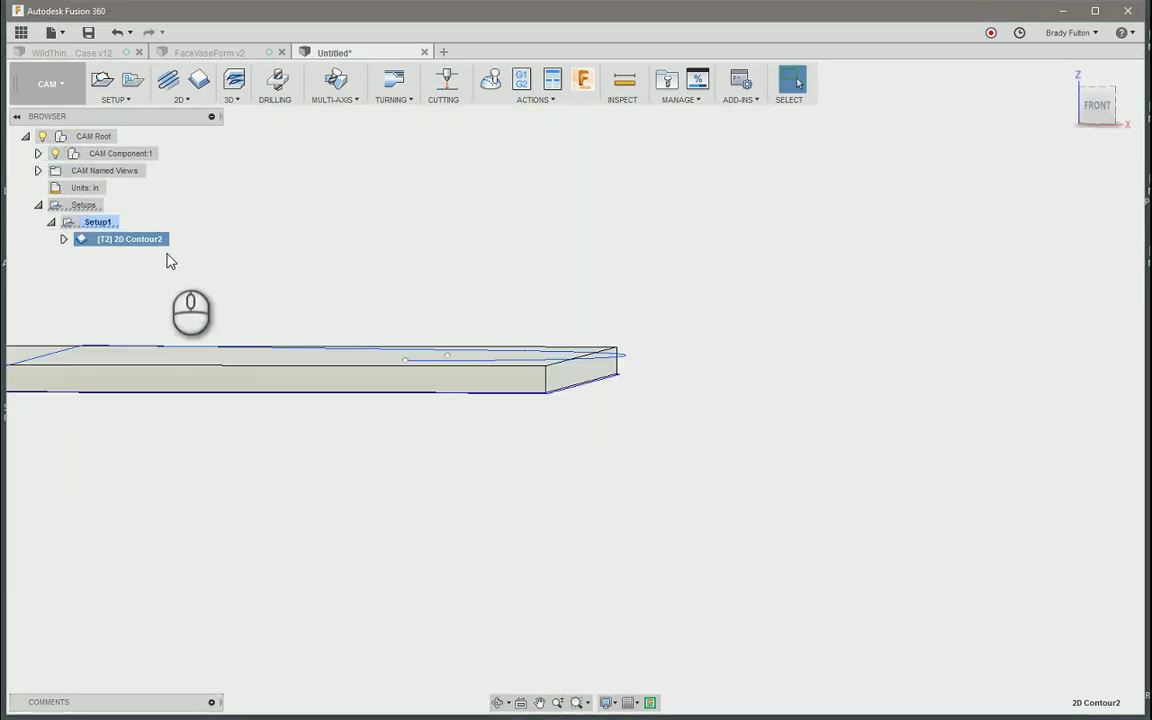
# Step: Set the 2D contour's bottom height offset from the stock bottom to 0 and regenerate the toolpath
pyautogui.rightClick(136, 241)
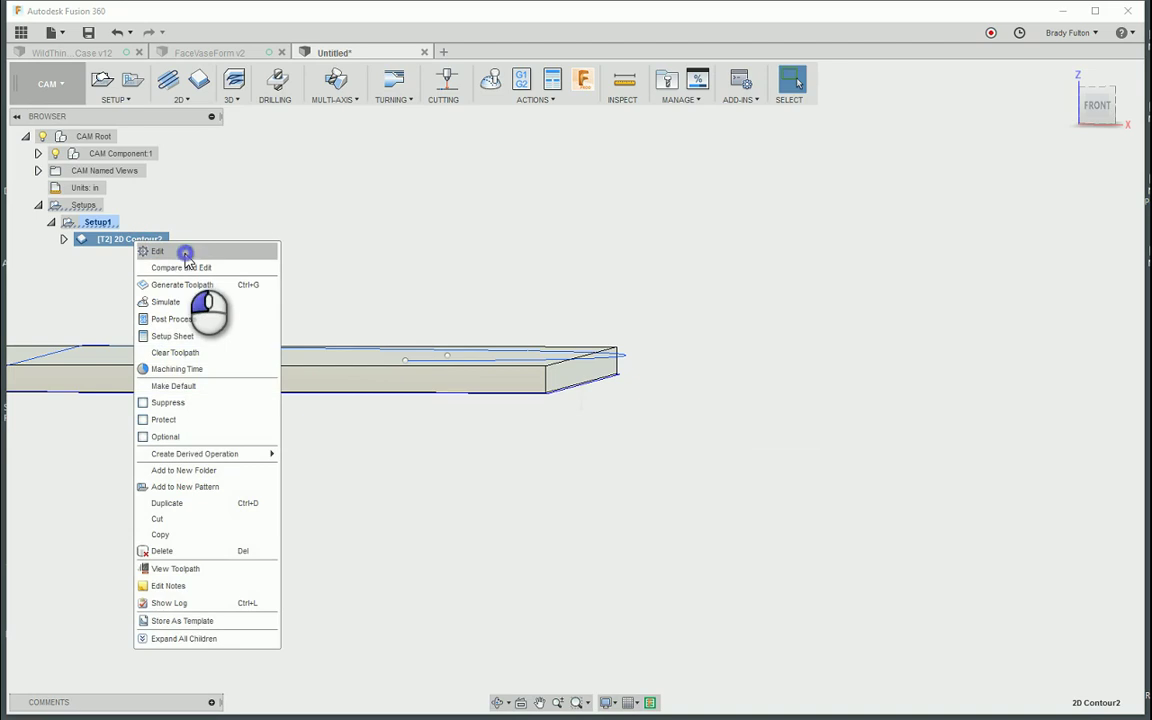
pyautogui.click(186, 252)
pyautogui.click(984, 223)
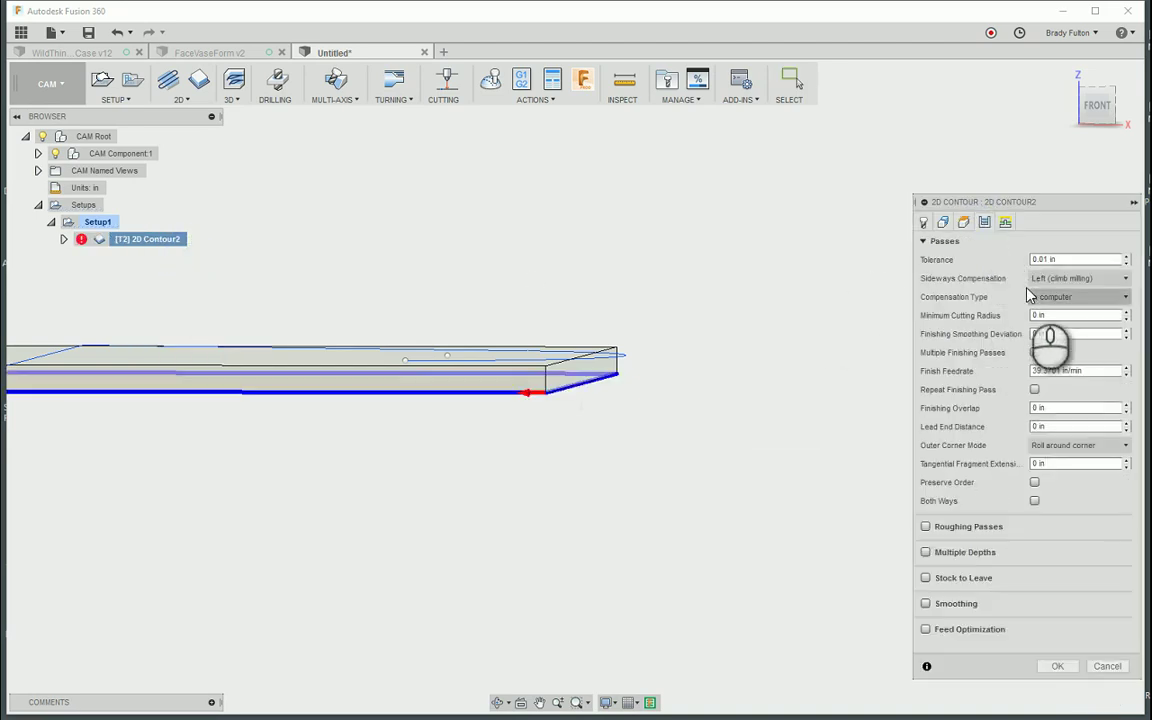
pyautogui.click(963, 222)
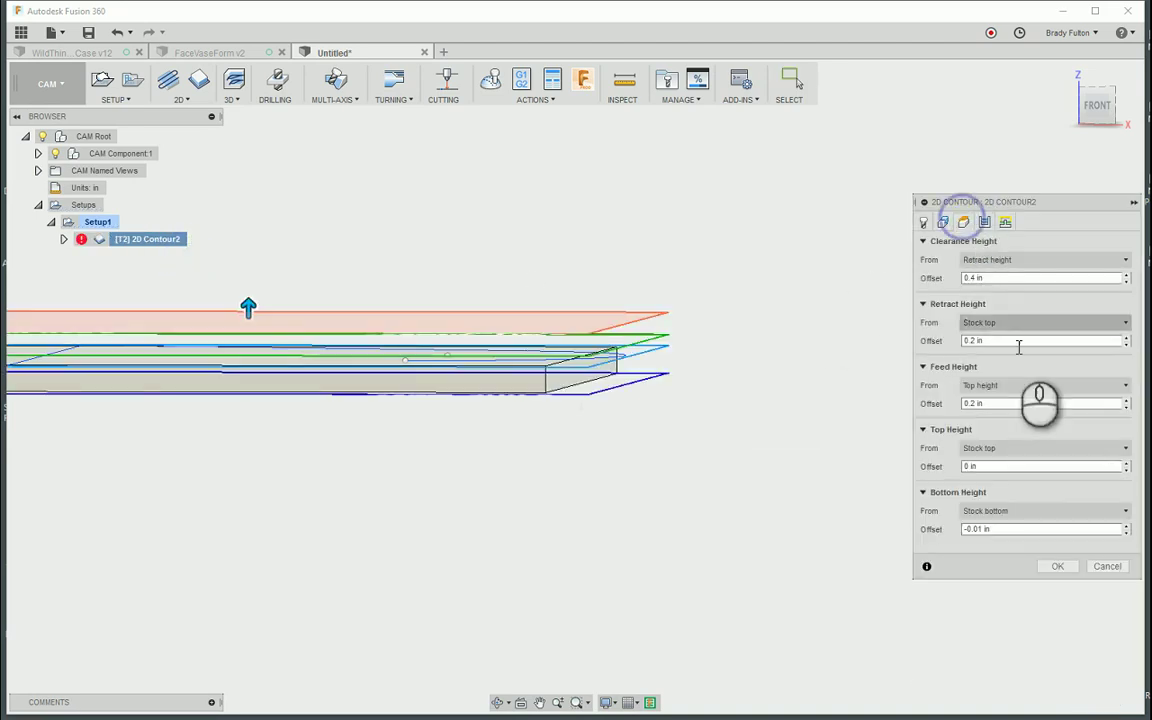
pyautogui.click(1017, 530)
pyautogui.write('0')
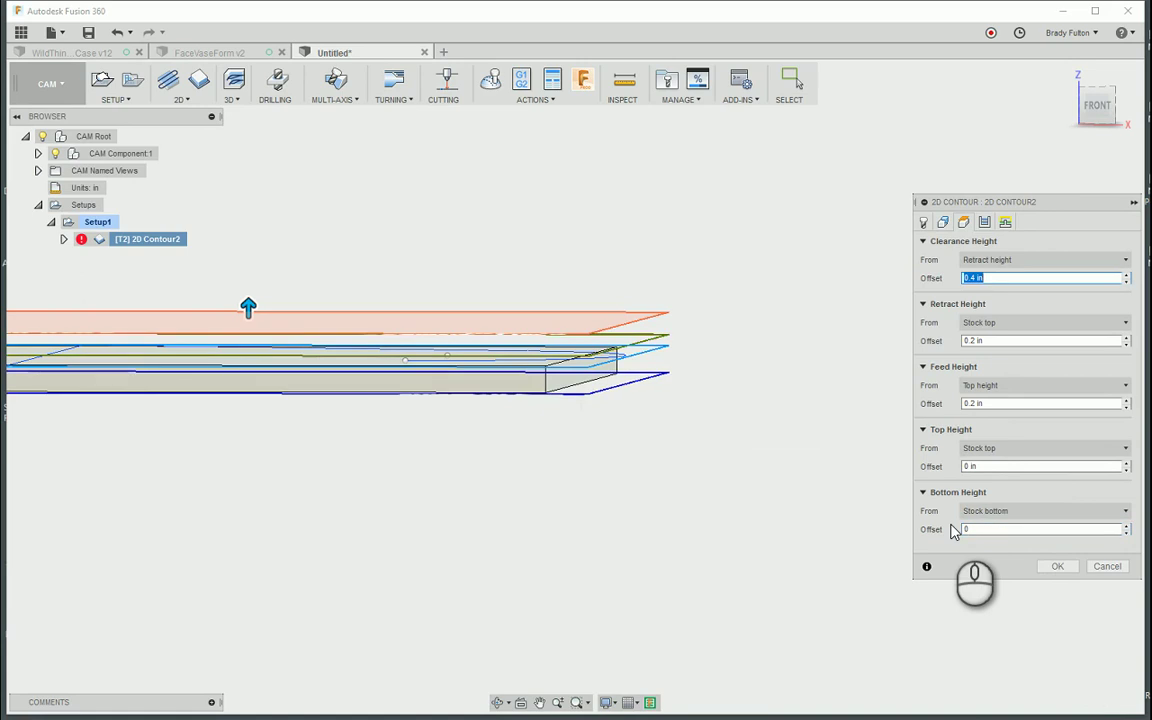
pyautogui.click(1058, 568)
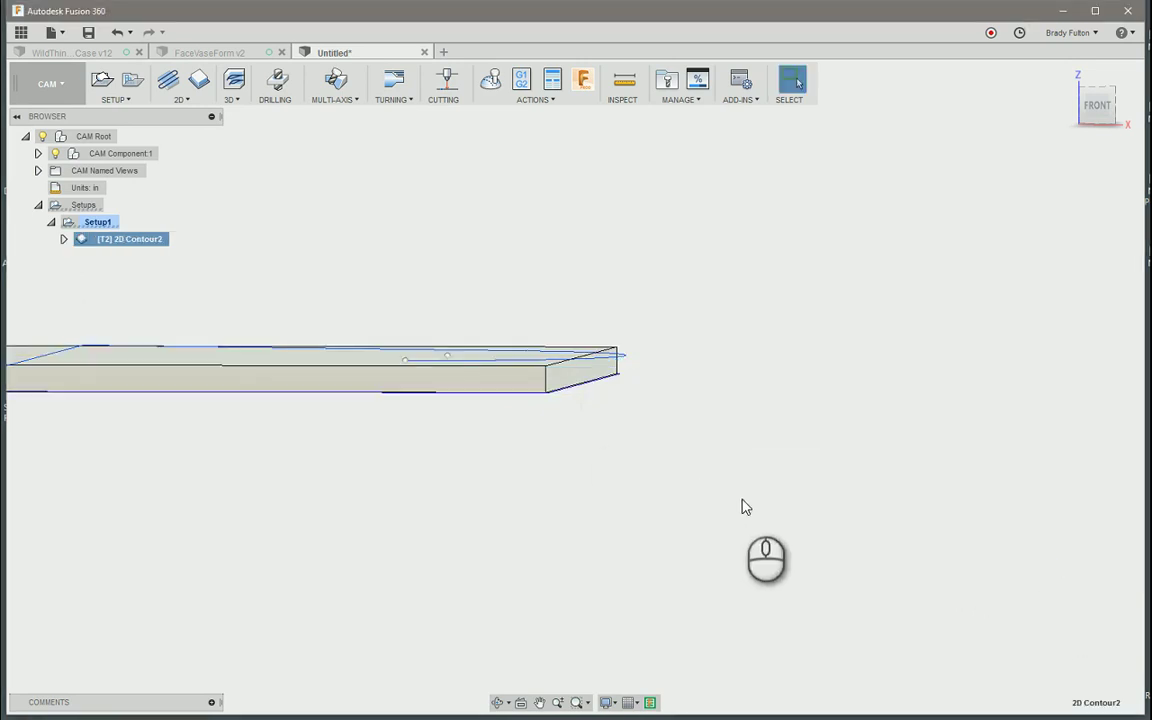
# Step: Simulate the 2D contour to its end with the component hidden, inspect the edge profile from the front and at an angle, and close the simulation
pyautogui.rightClick(105, 244)
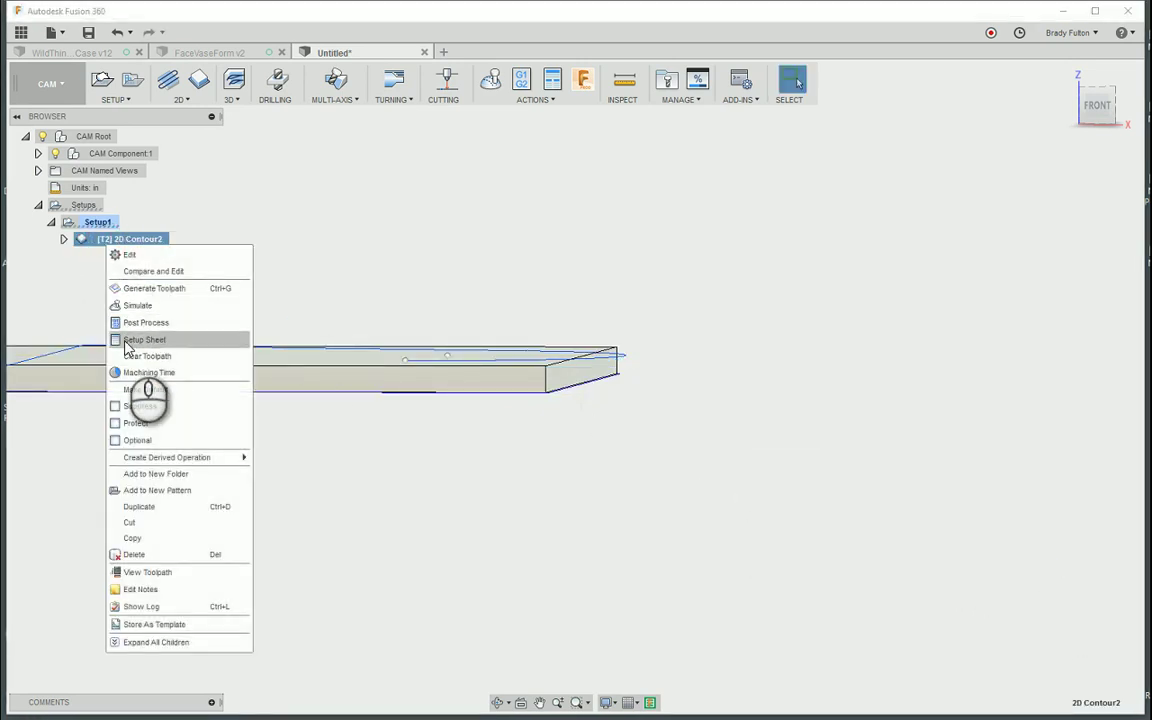
pyautogui.click(140, 305)
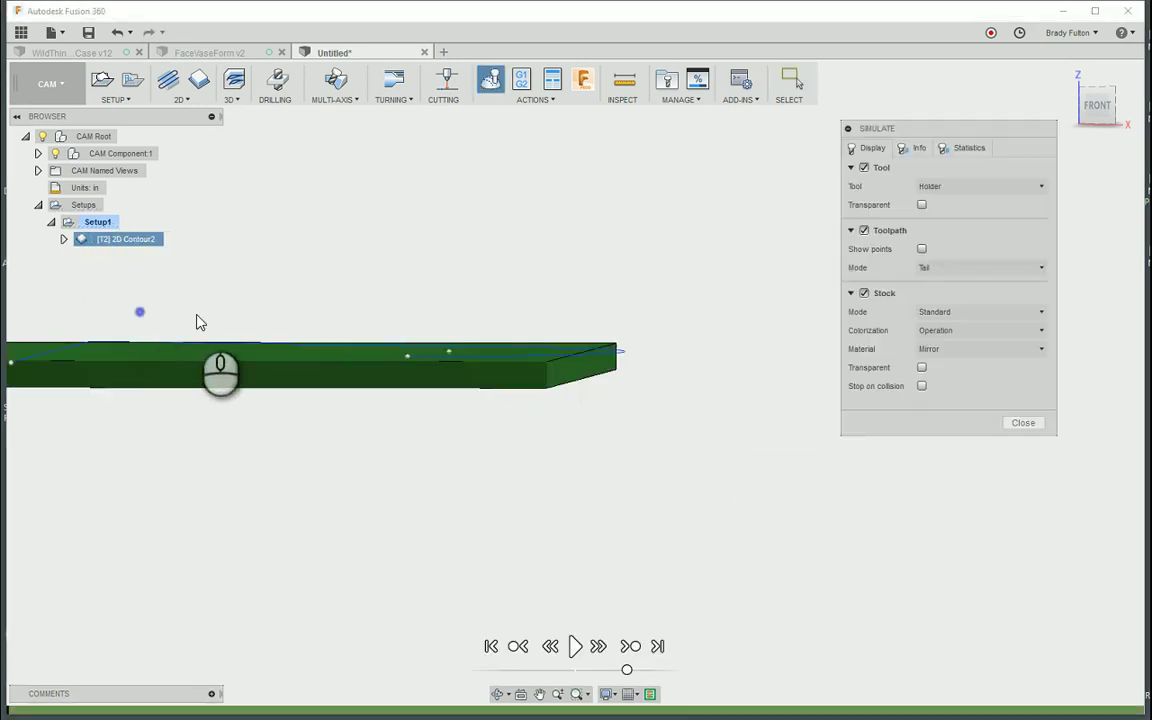
pyautogui.click(656, 648)
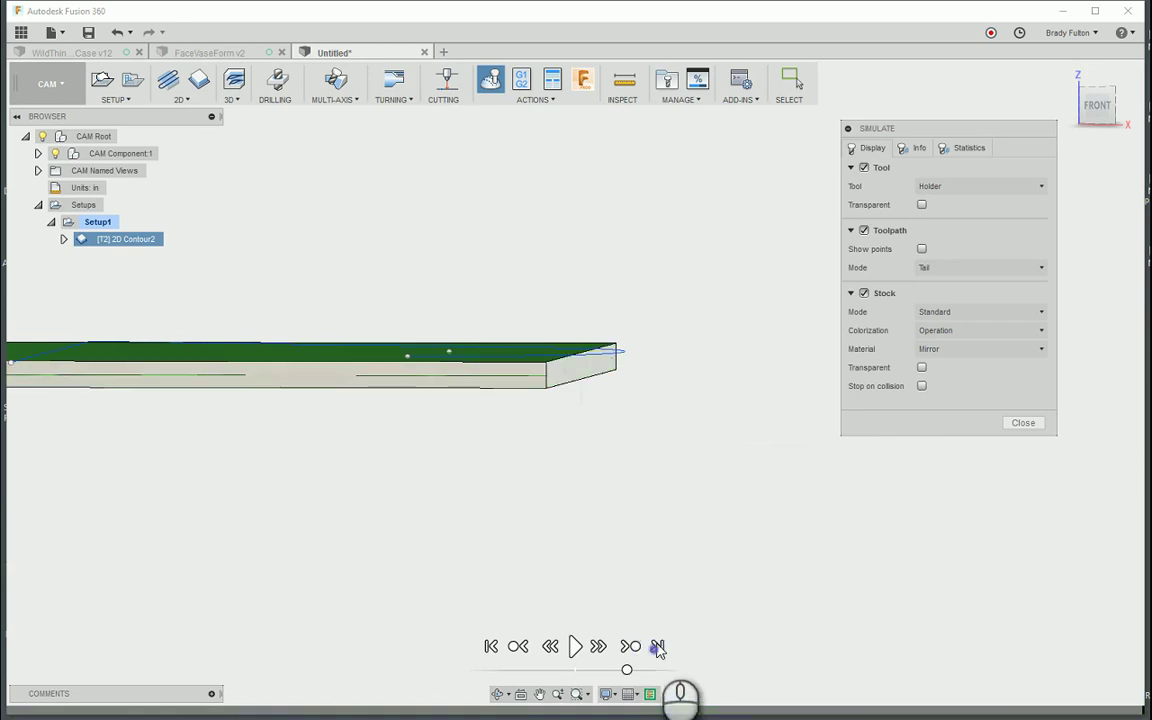
pyautogui.click(55, 153)
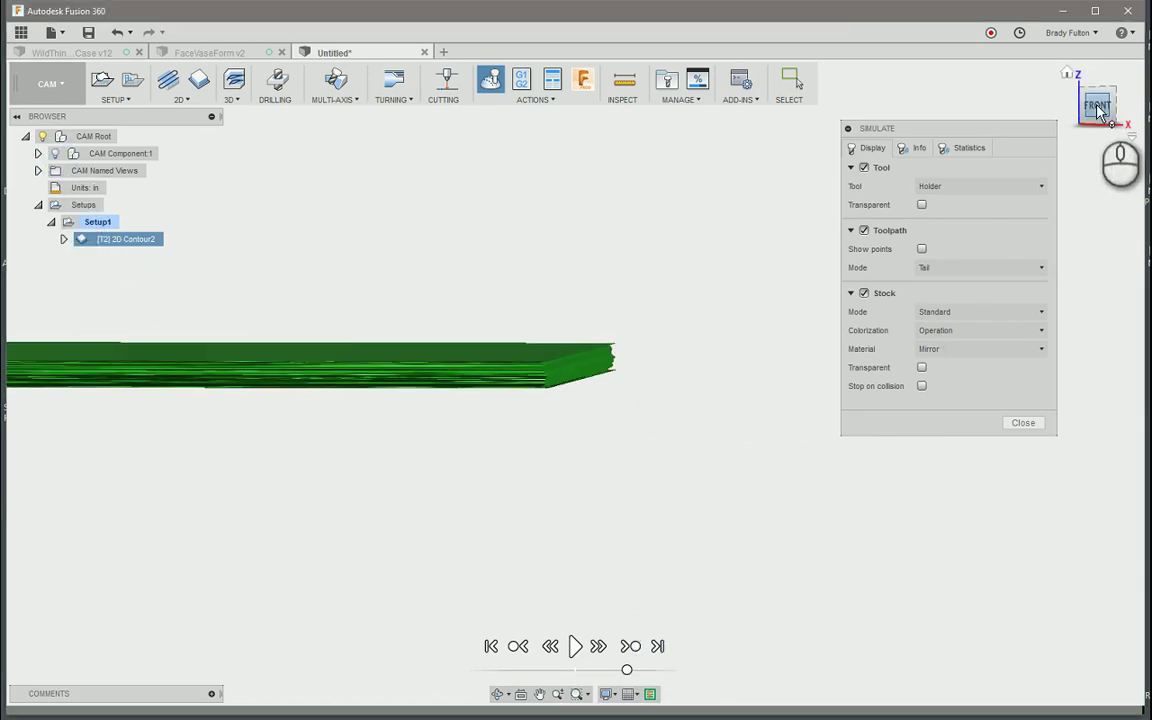
pyautogui.scroll(6, 612, 386)
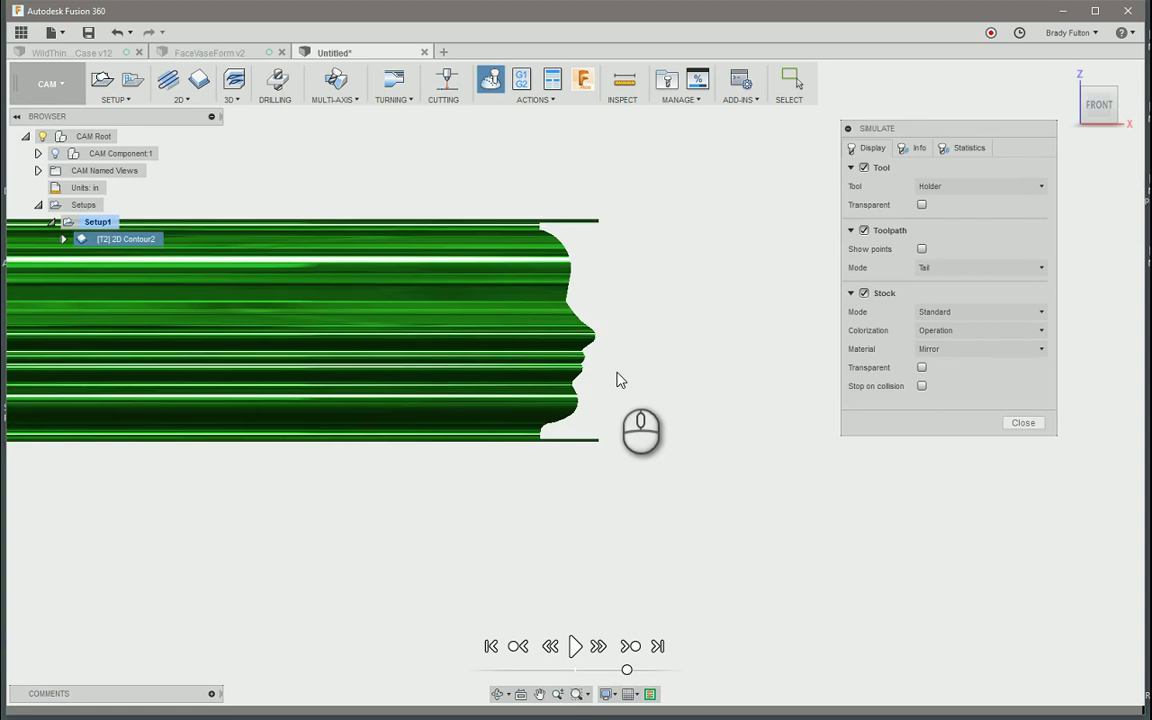
pyautogui.scroll(-5, 617, 380)
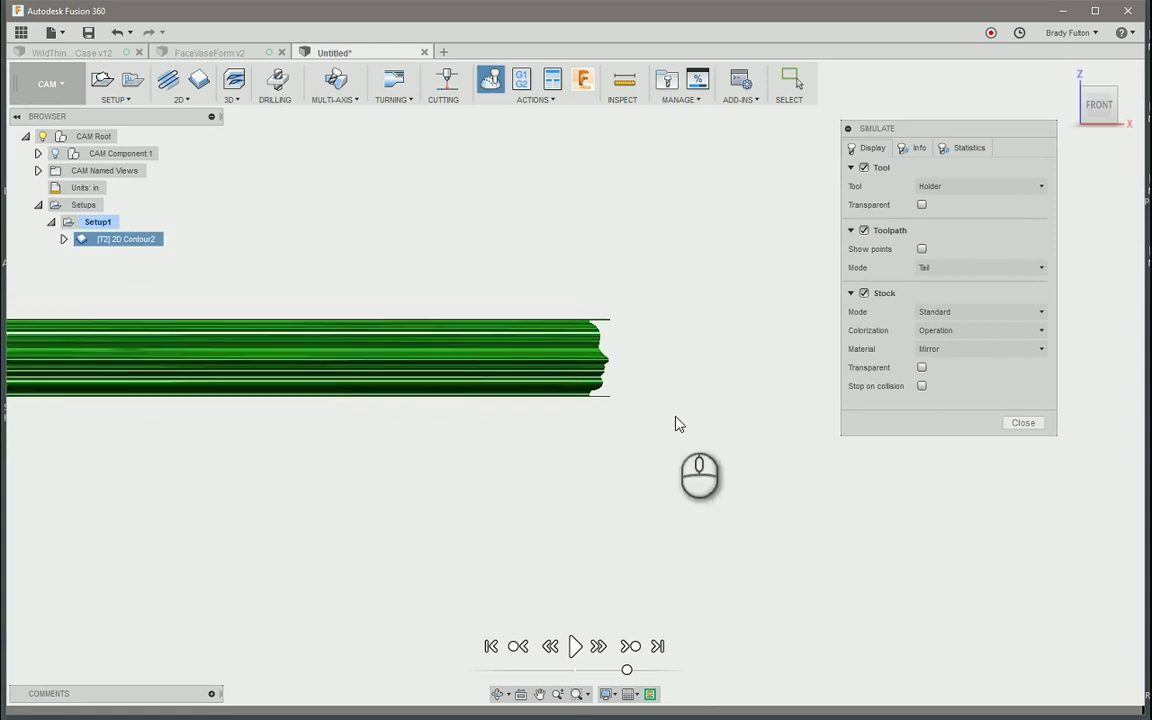
pyautogui.scroll(-3, 680, 415)
pyautogui.keyDown('shift'); pyautogui.moveTo(727, 403); pyautogui.dragTo(702, 419, button='middle'); pyautogui.keyUp('shift')
pyautogui.scroll(-3, 463, 453)
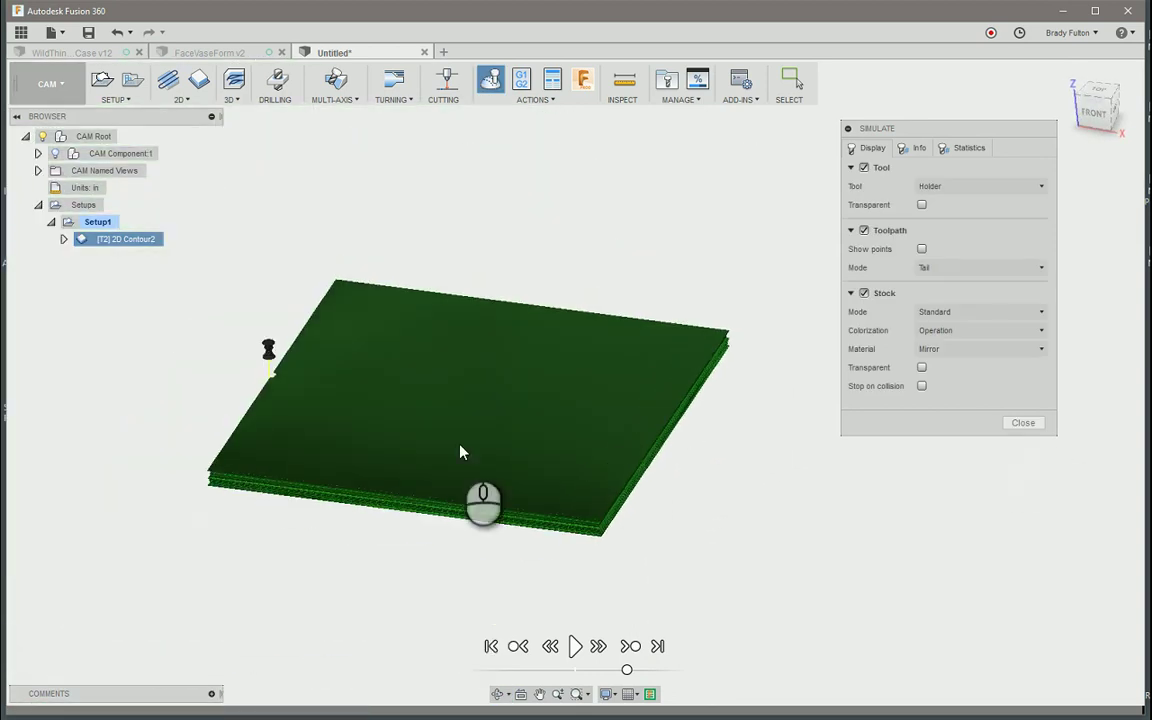
pyautogui.click(1023, 422)
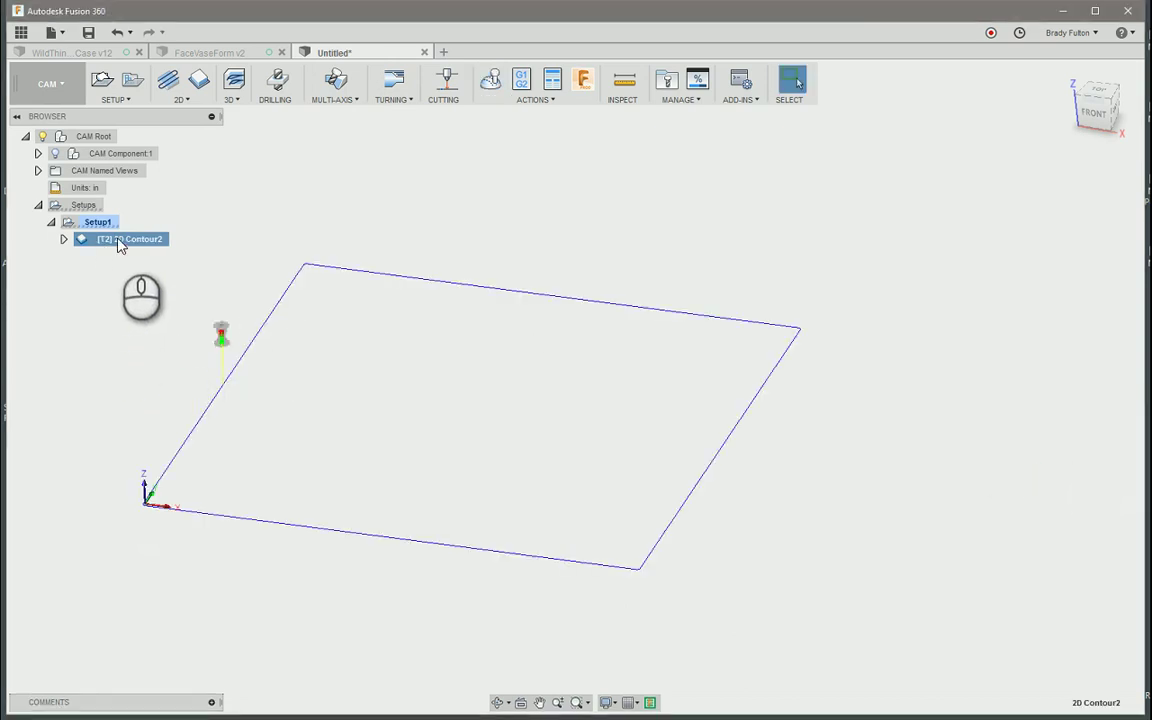
# Step: Enable a perpendicular lead-in with a .25 horizontal radius and a matching lead-out for the 2D contour, and regenerate the toolpath
pyautogui.rightClick(120, 246)
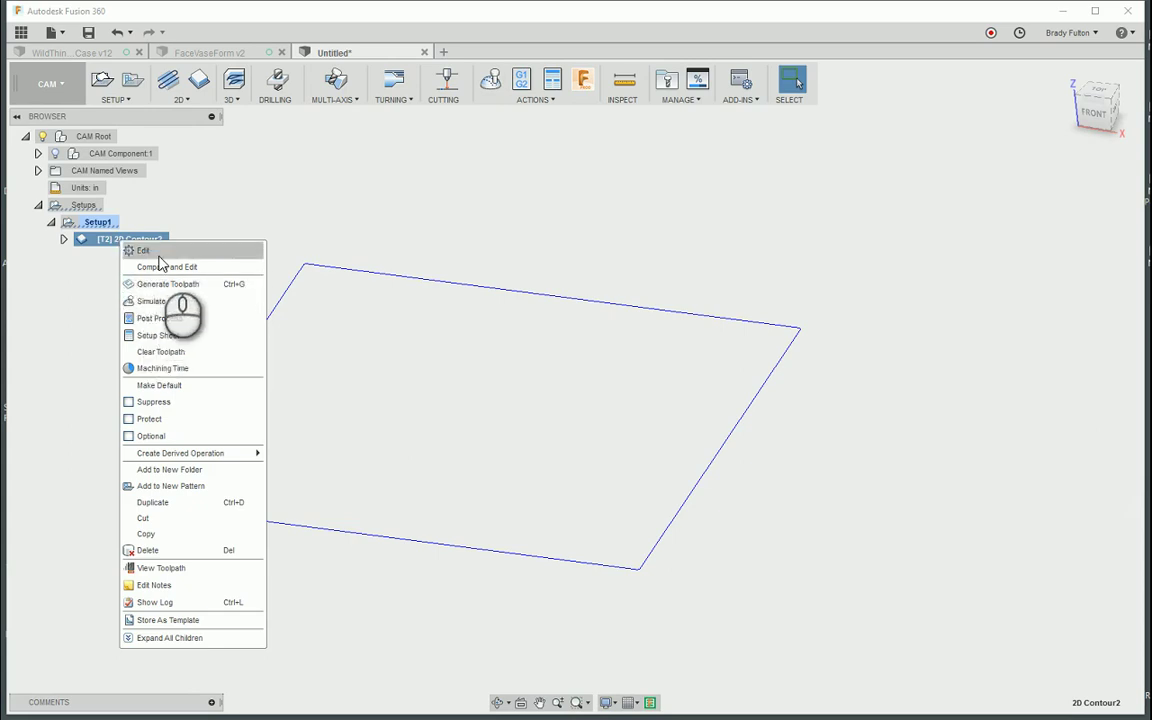
pyautogui.click(150, 252)
pyautogui.click(1005, 220)
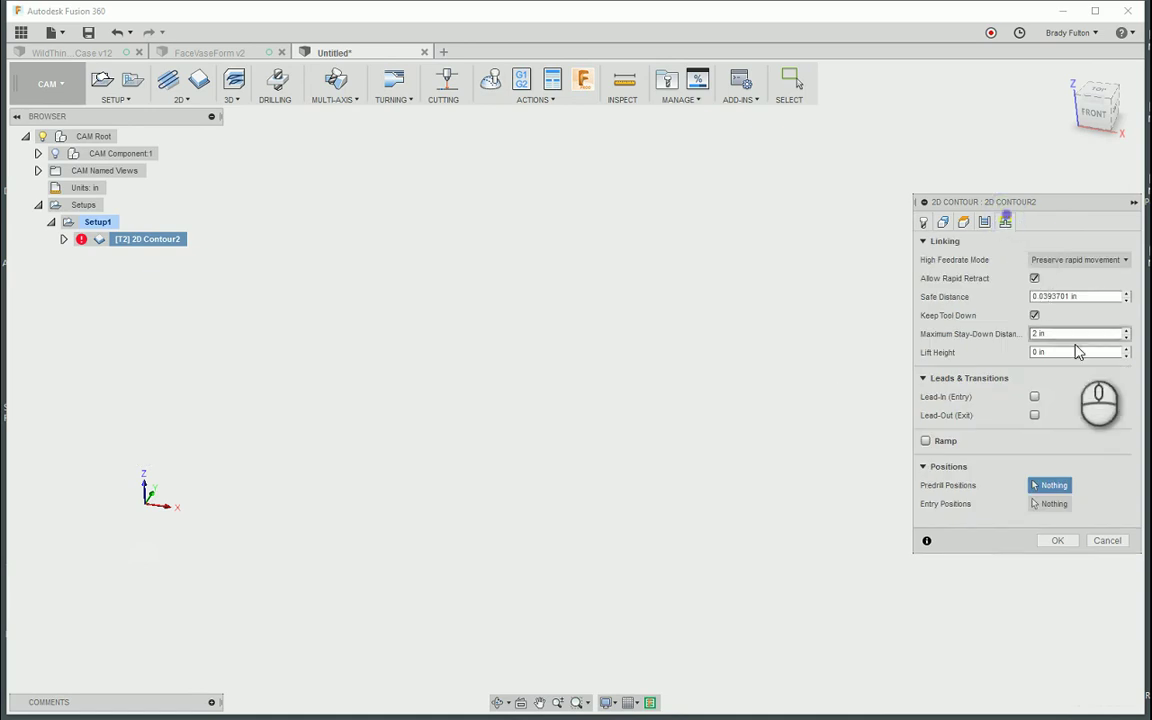
pyautogui.click(1034, 397)
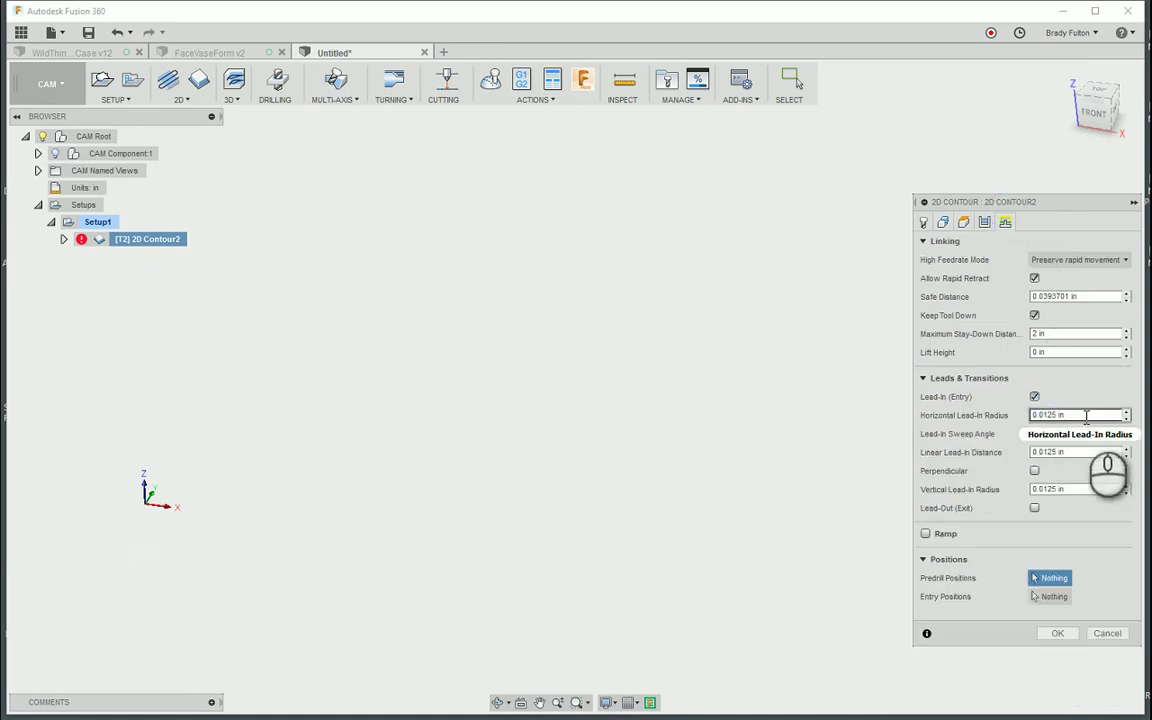
pyautogui.click(1083, 415)
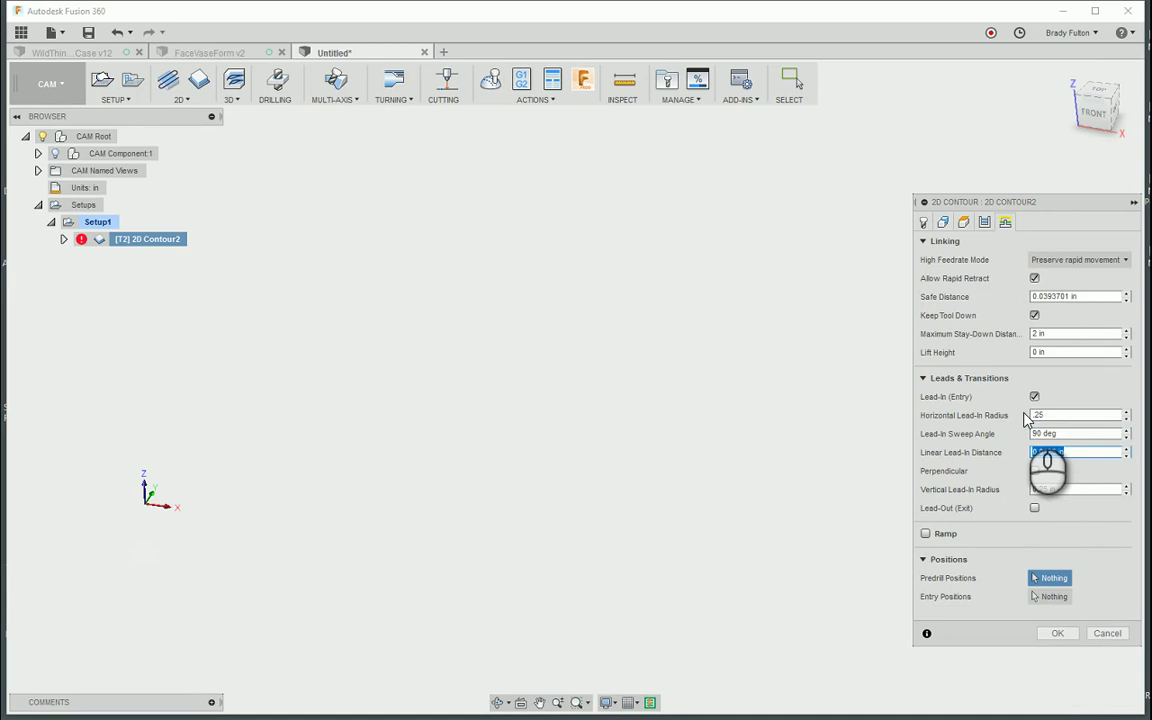
pyautogui.click(1034, 508)
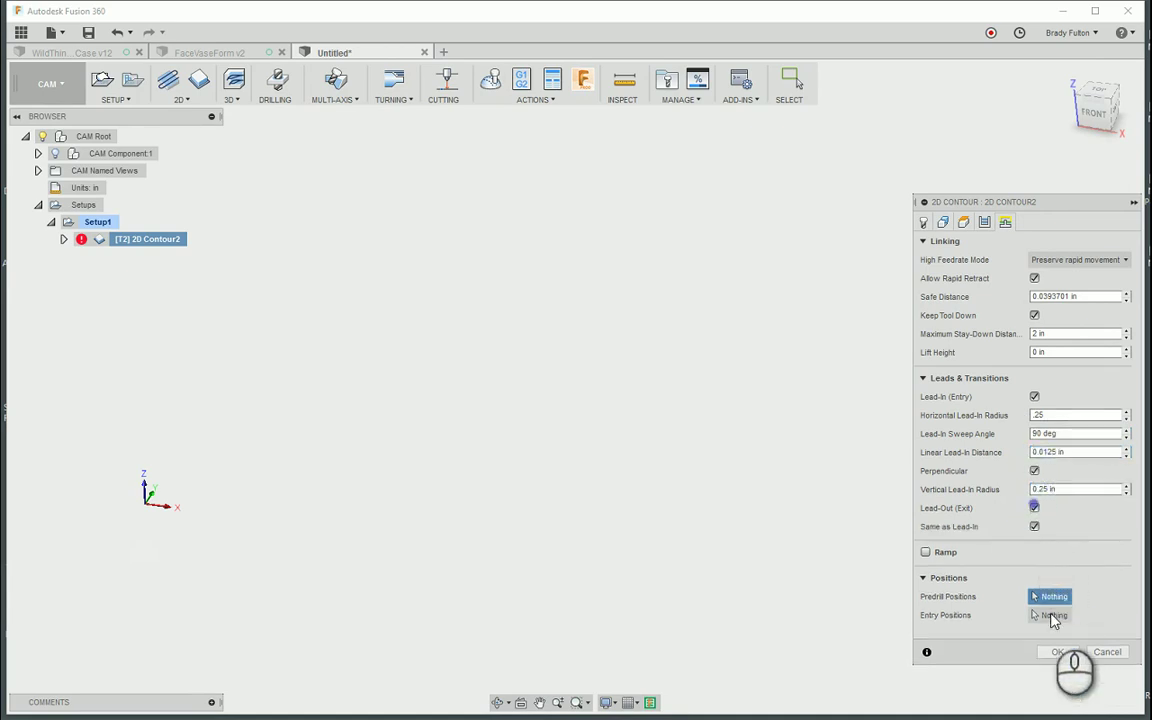
pyautogui.click(1056, 652)
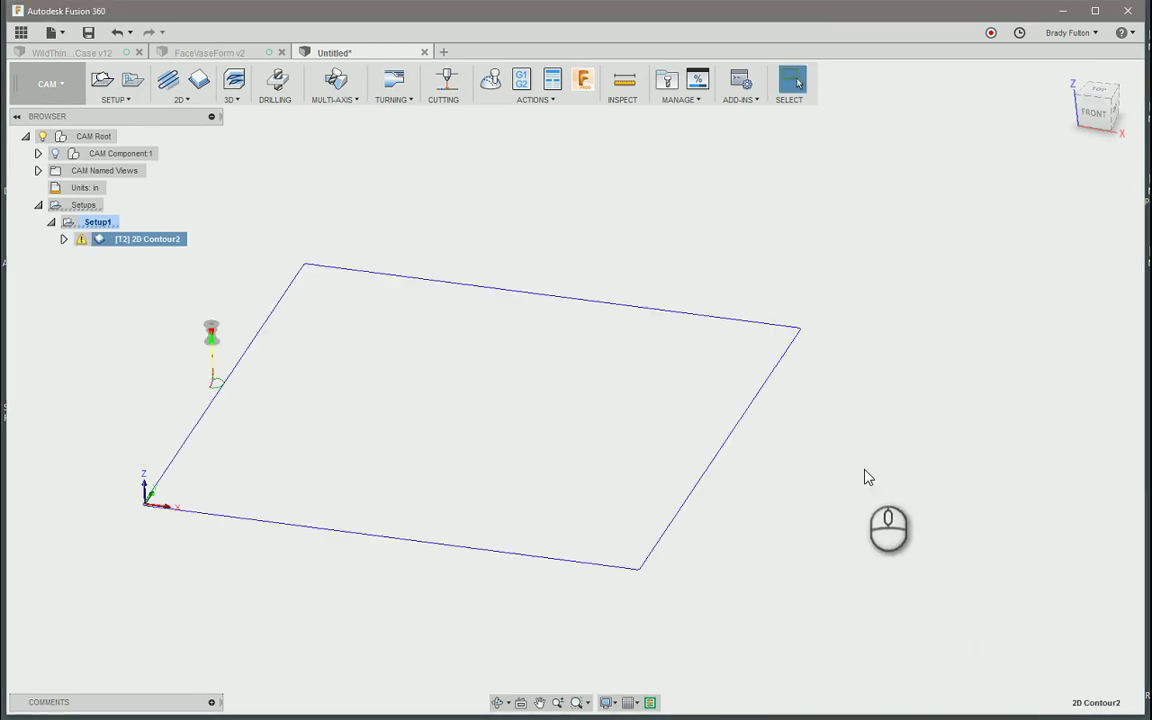
# Step: Duplicate the 2D Contour2 operation, expand the copy's details and show the CAM component
pyautogui.rightClick(123, 244)
pyautogui.click(104, 283)
pyautogui.rightClick(126, 242)
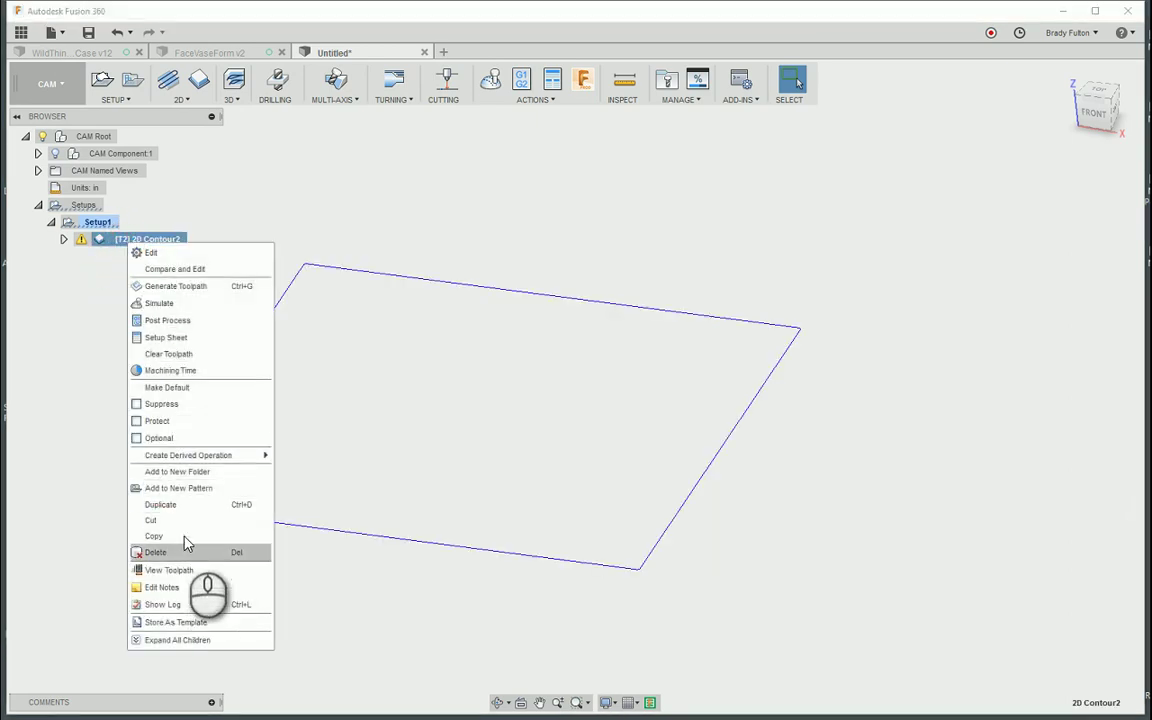
pyautogui.click(160, 504)
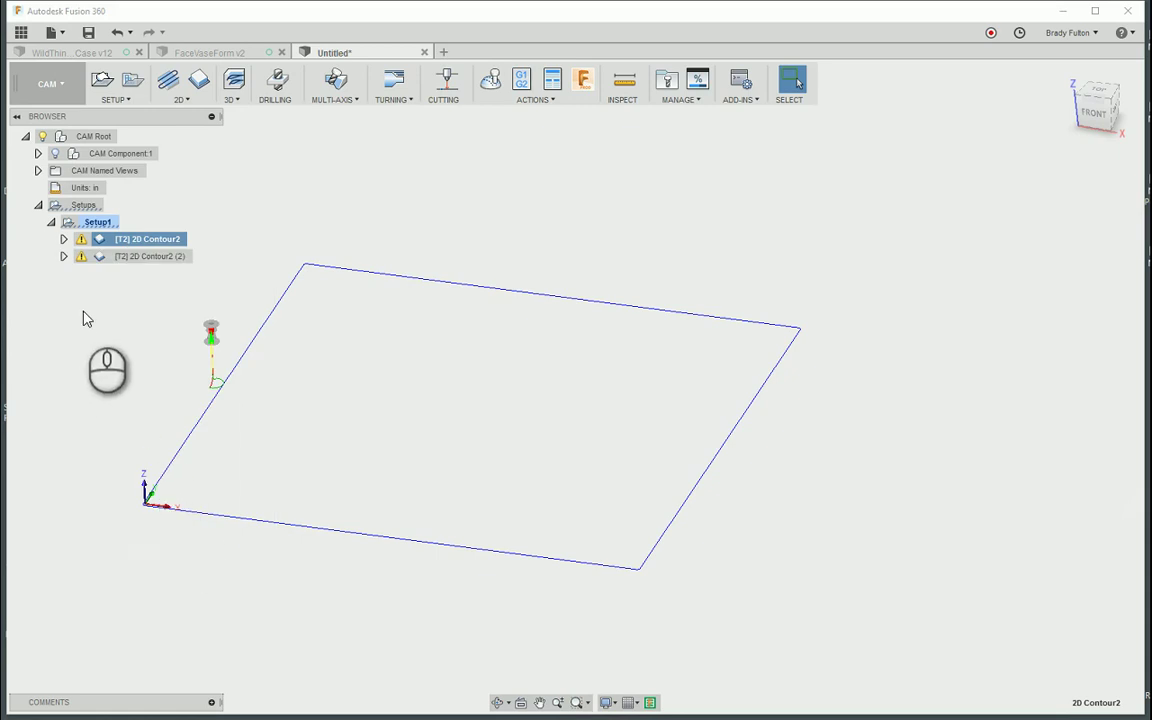
pyautogui.click(64, 256)
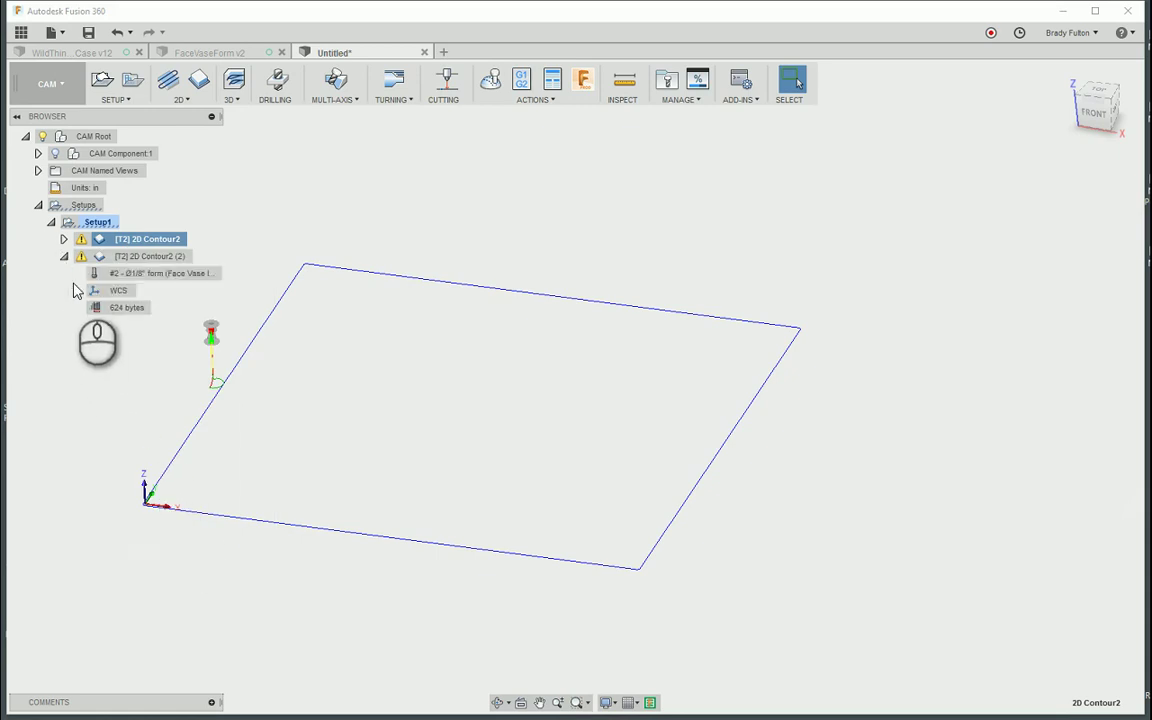
pyautogui.click(54, 153)
# Step: Replace the duplicated contour's geometry selection with the three open sketch chains: both straight lines and the curved end
pyautogui.doubleClick(128, 256)
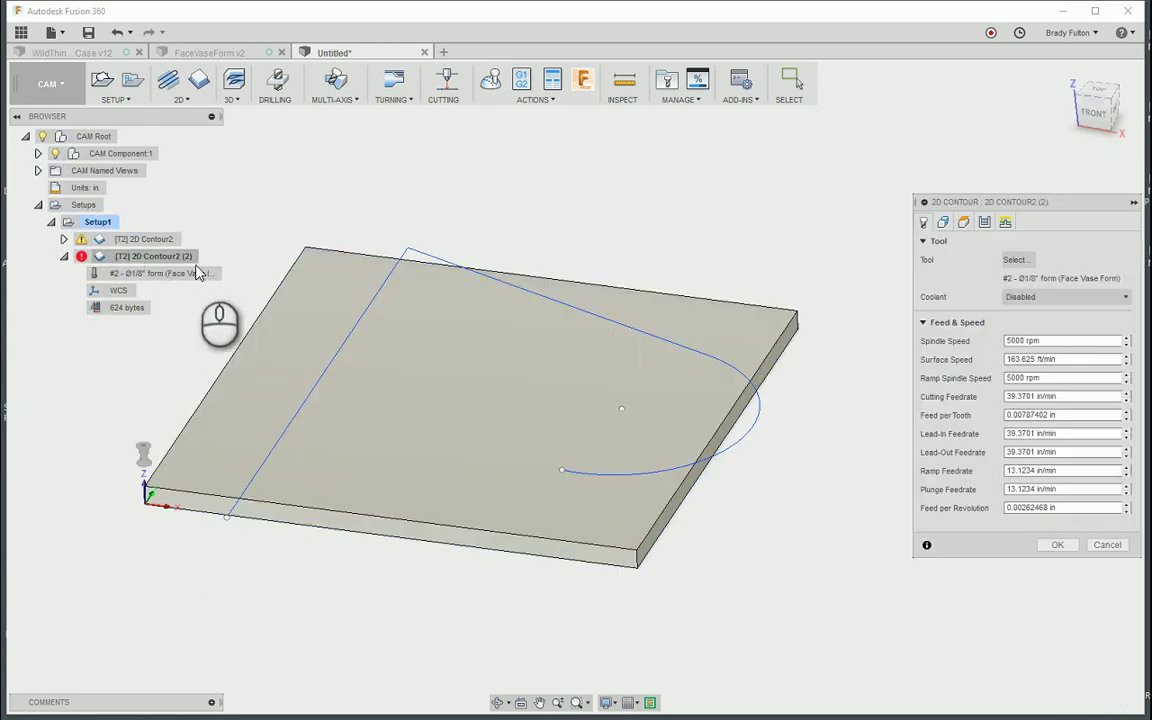
pyautogui.click(945, 223)
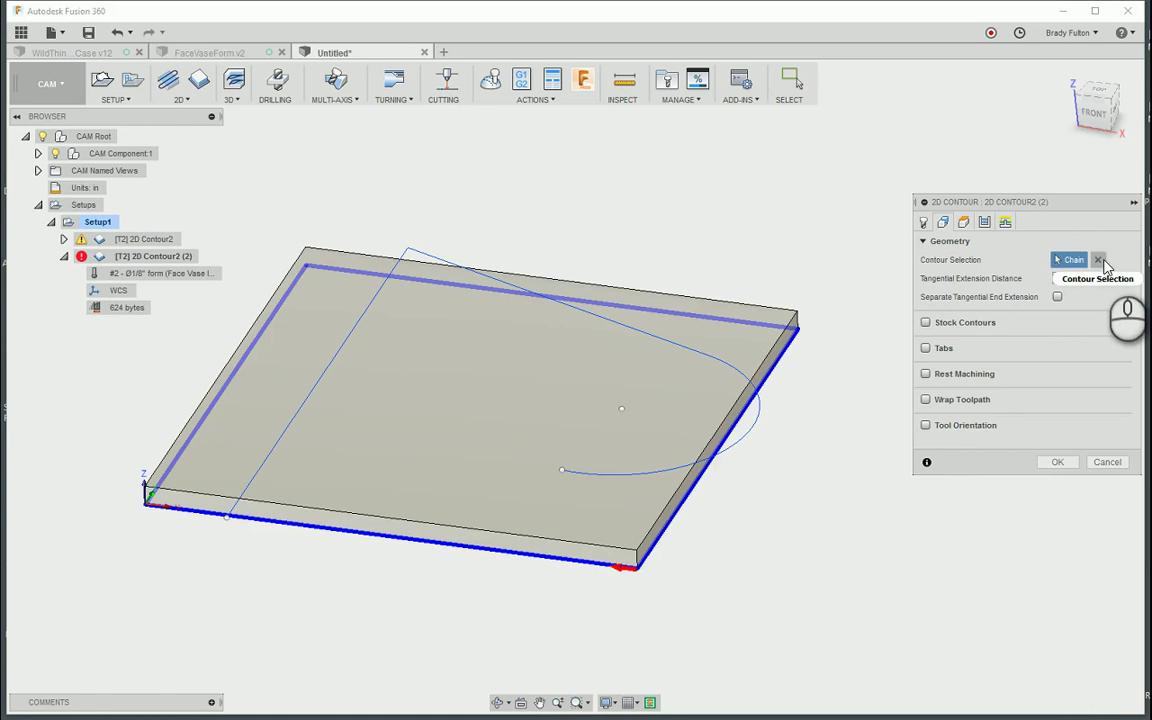
pyautogui.click(1097, 259)
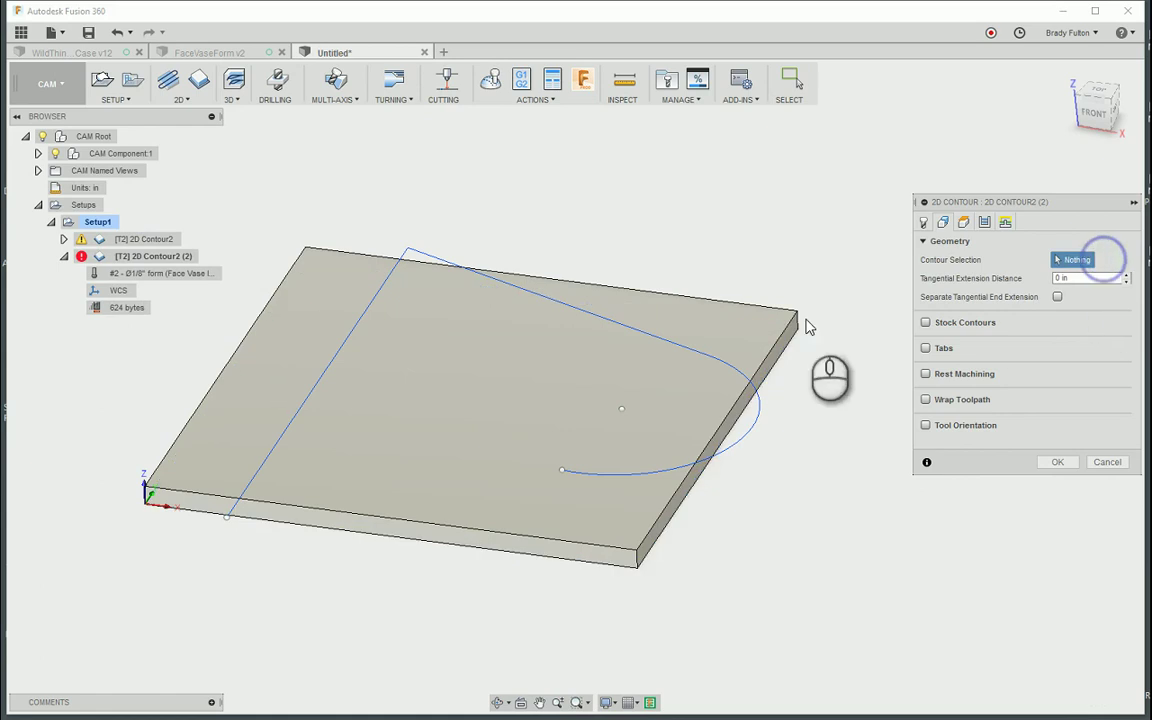
pyautogui.click(339, 347)
pyautogui.click(488, 276)
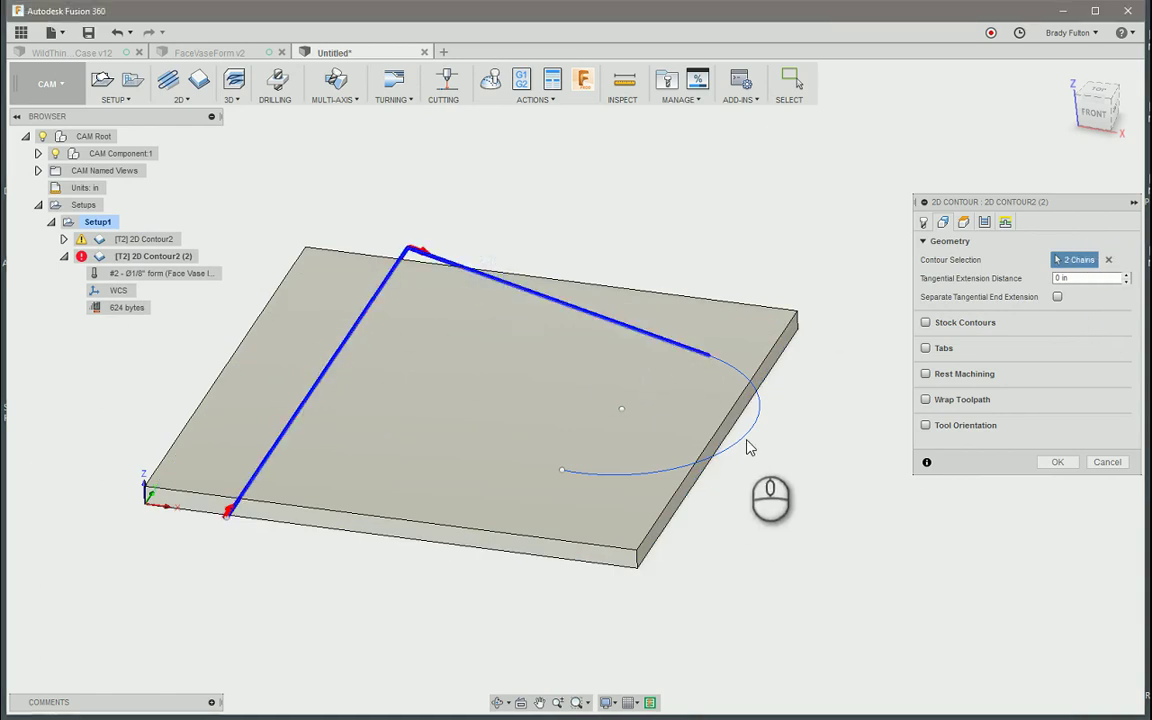
pyautogui.click(751, 430)
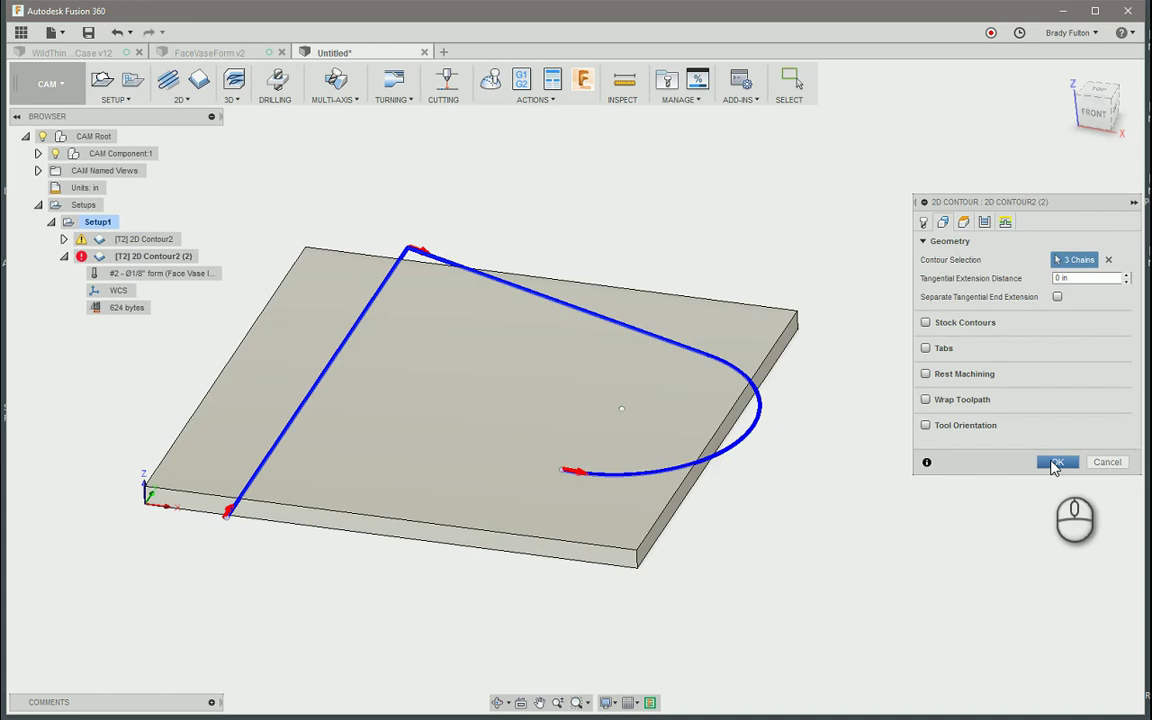
pyautogui.click(1056, 463)
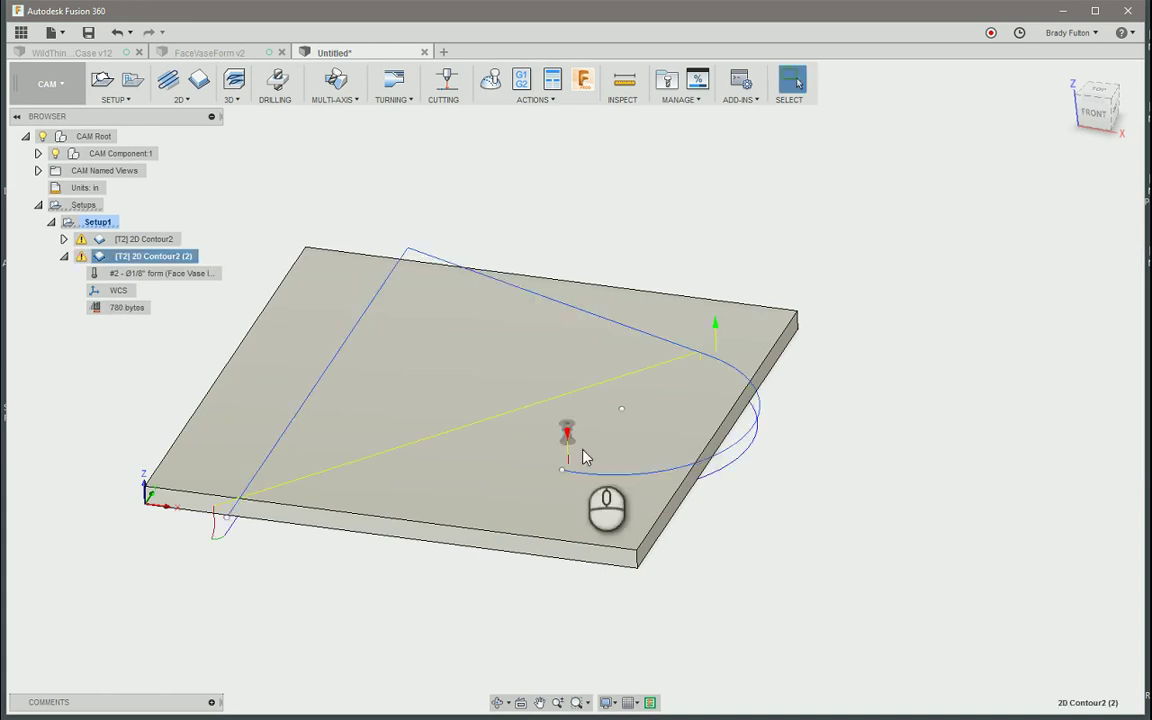
# Step: Read the message log of the duplicated 2D contour for toolpath generation warnings and close it
pyautogui.rightClick(135, 259)
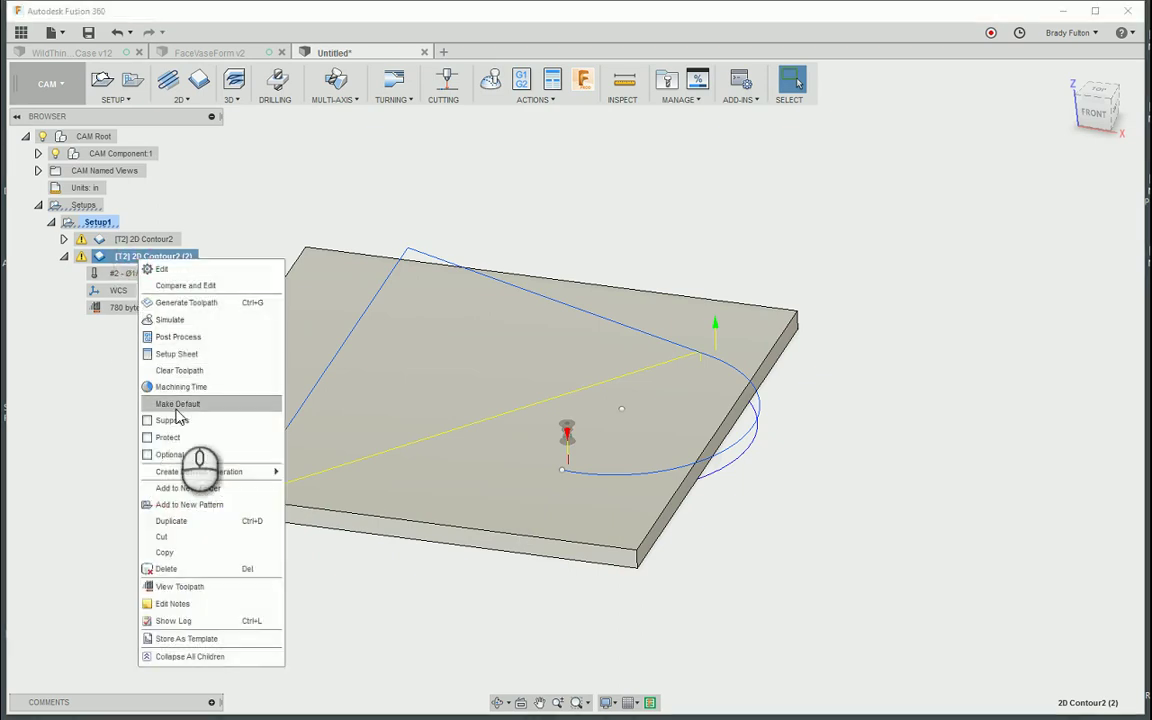
pyautogui.click(190, 621)
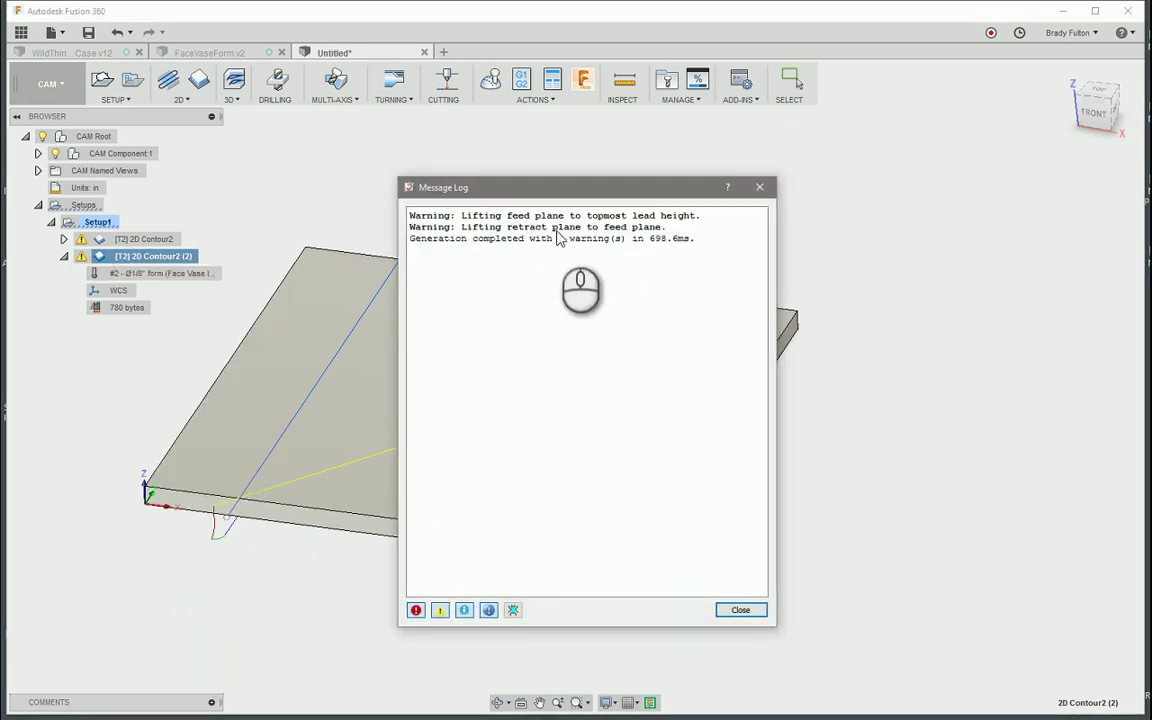
pyautogui.press('Escape')
# Step: Simulate the duplicated 2D contour, inspect the cuts in the stock surface and edges up close, and close the simulation
pyautogui.rightClick(172, 257)
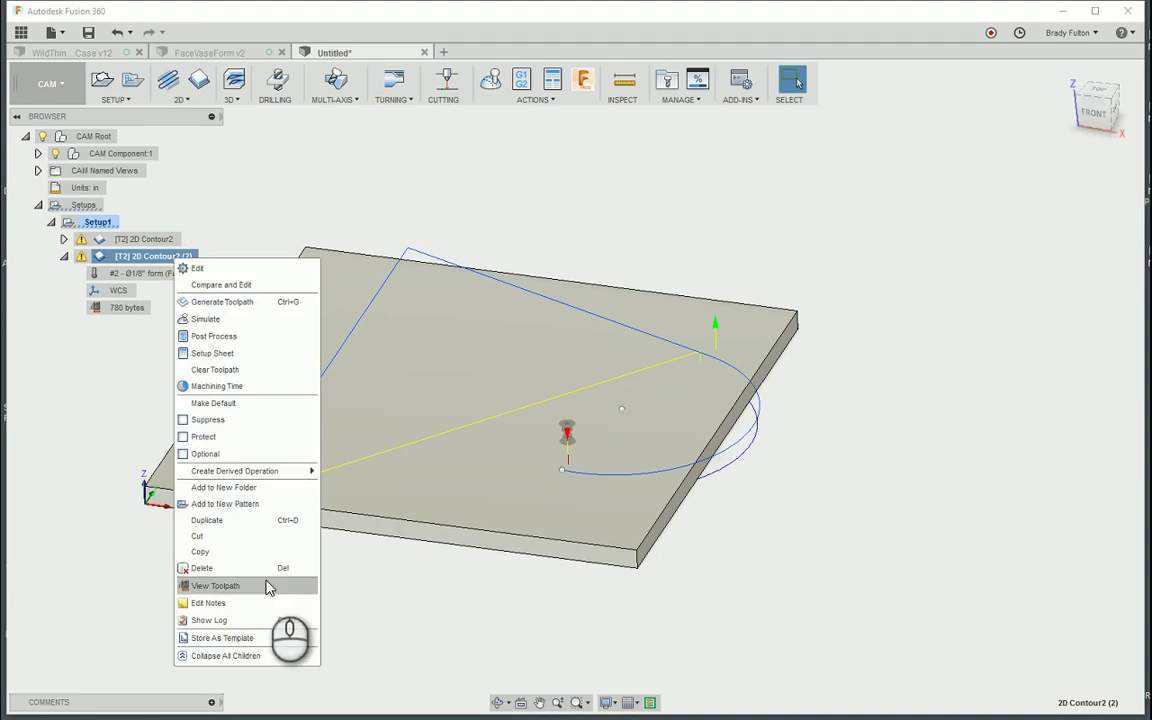
pyautogui.click(230, 319)
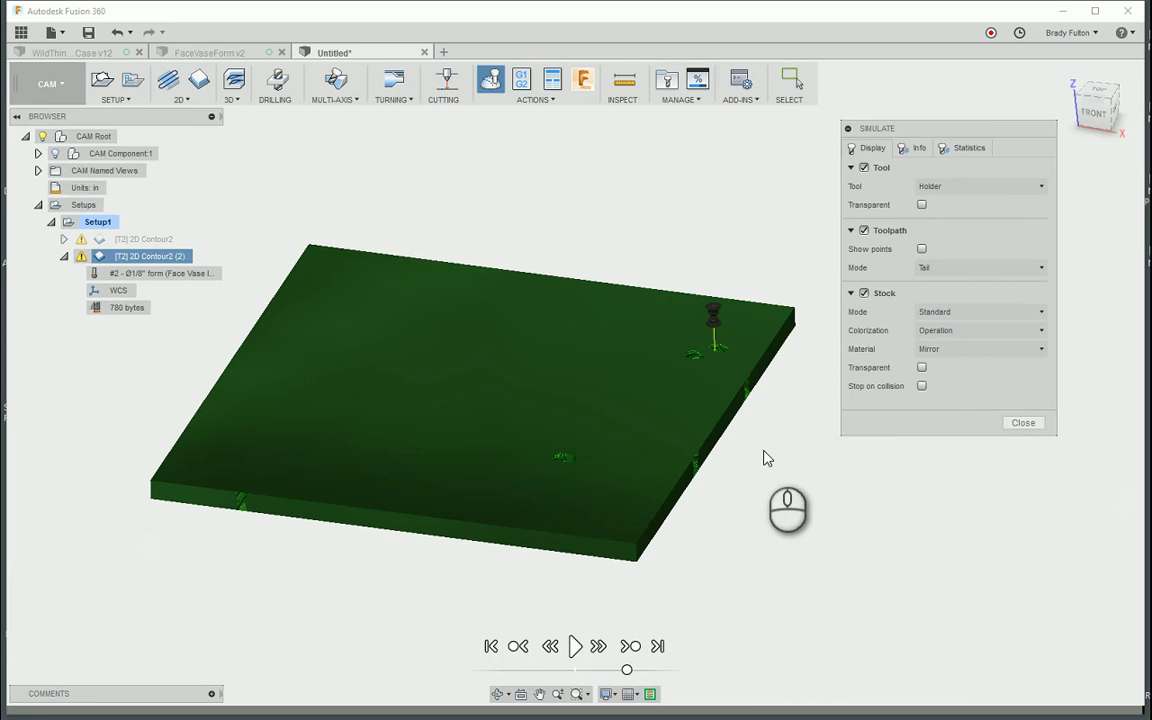
pyautogui.keyDown('shift'); pyautogui.moveTo(765, 457); pyautogui.dragTo(731, 473, button='middle'); pyautogui.keyUp('shift')
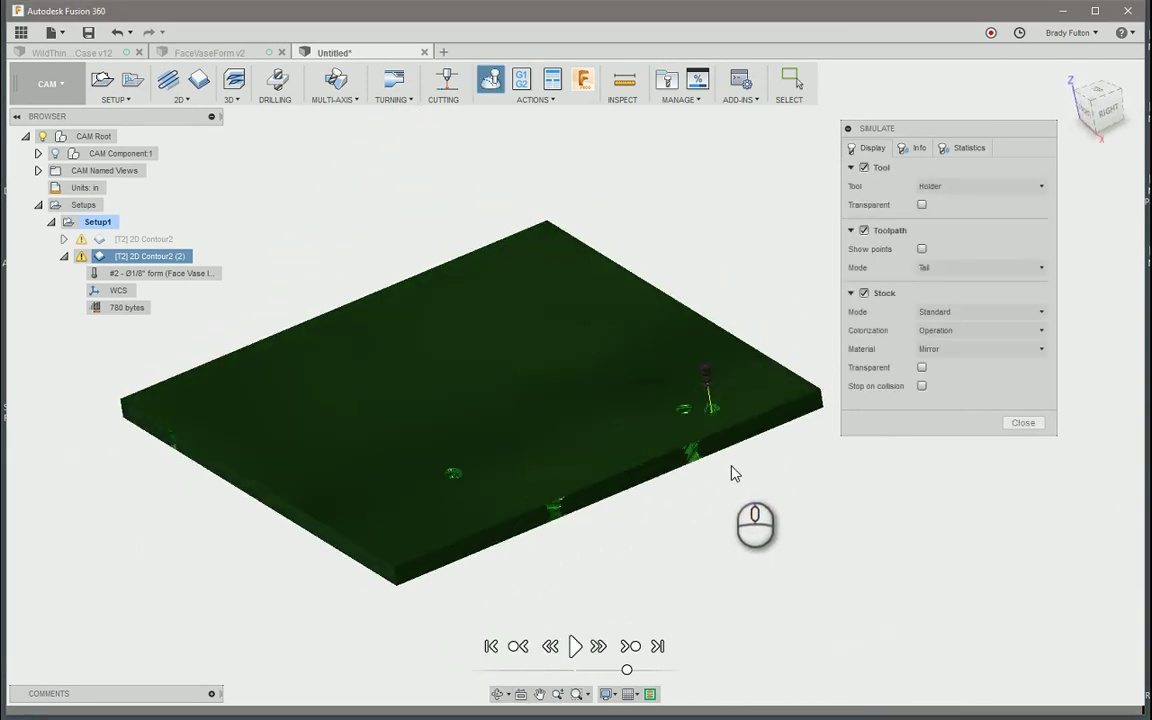
pyautogui.scroll(5, 731, 473)
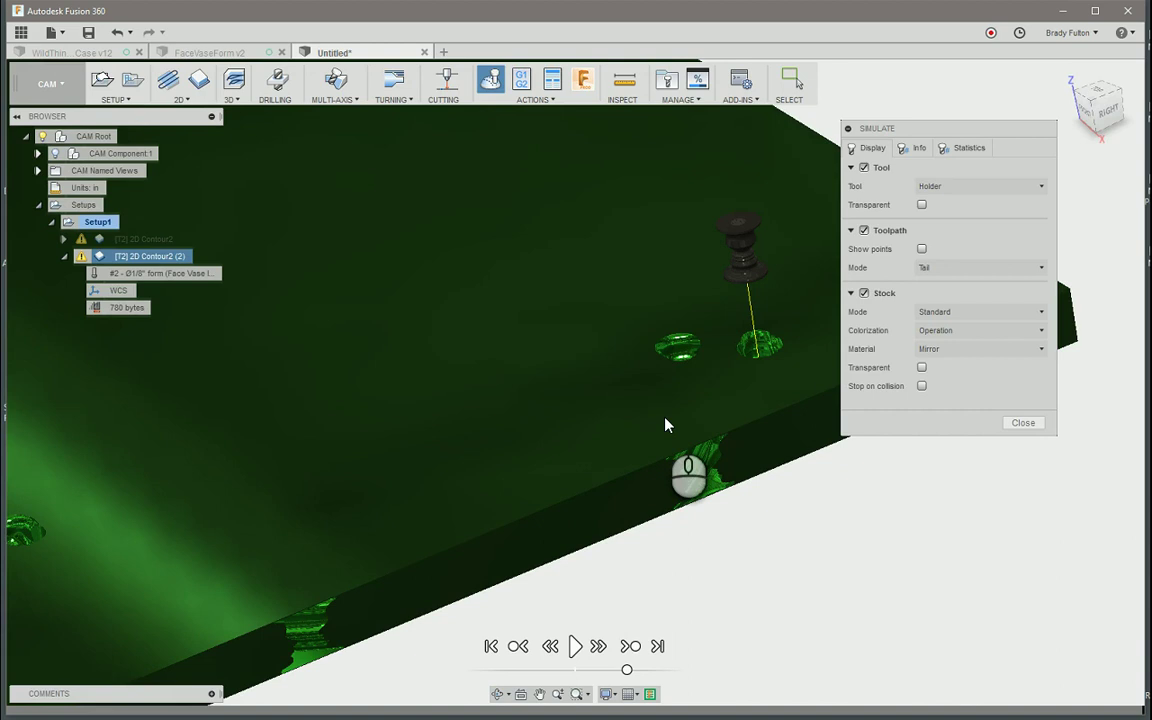
pyautogui.scroll(-3, 665, 424)
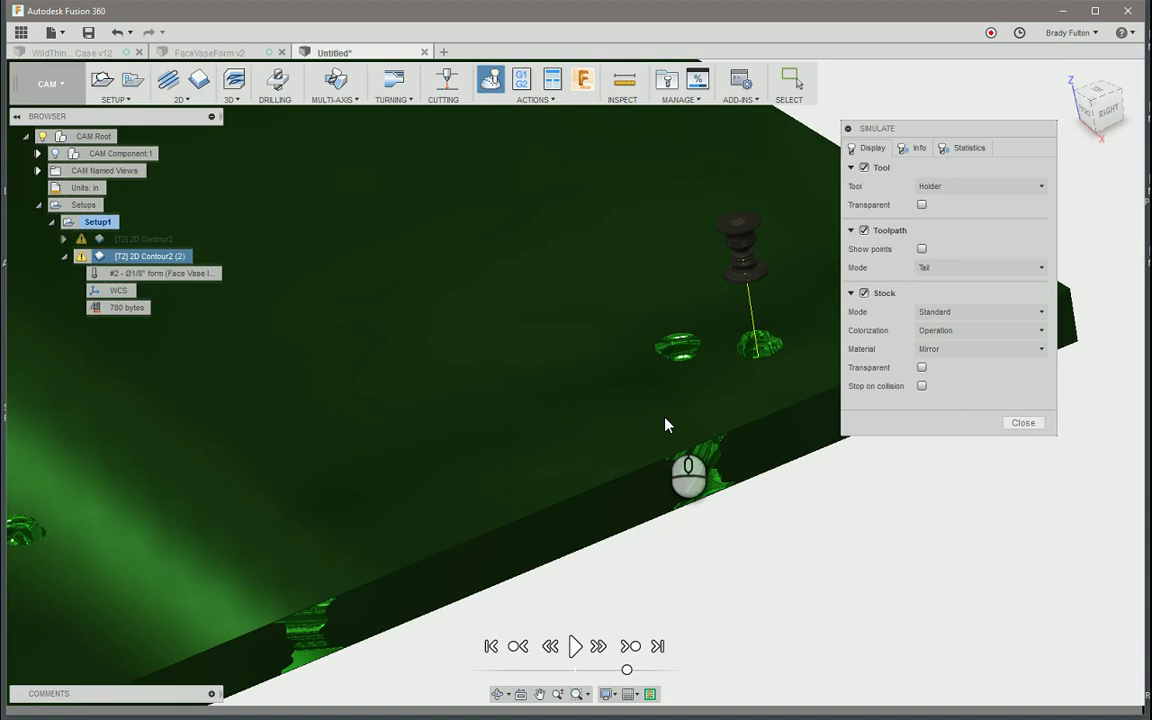
pyautogui.click(1023, 422)
pyautogui.click(1019, 453)
# Step: Switch to the Model workspace and set the board's extrusion distance to .47 in
pyautogui.click(45, 85)
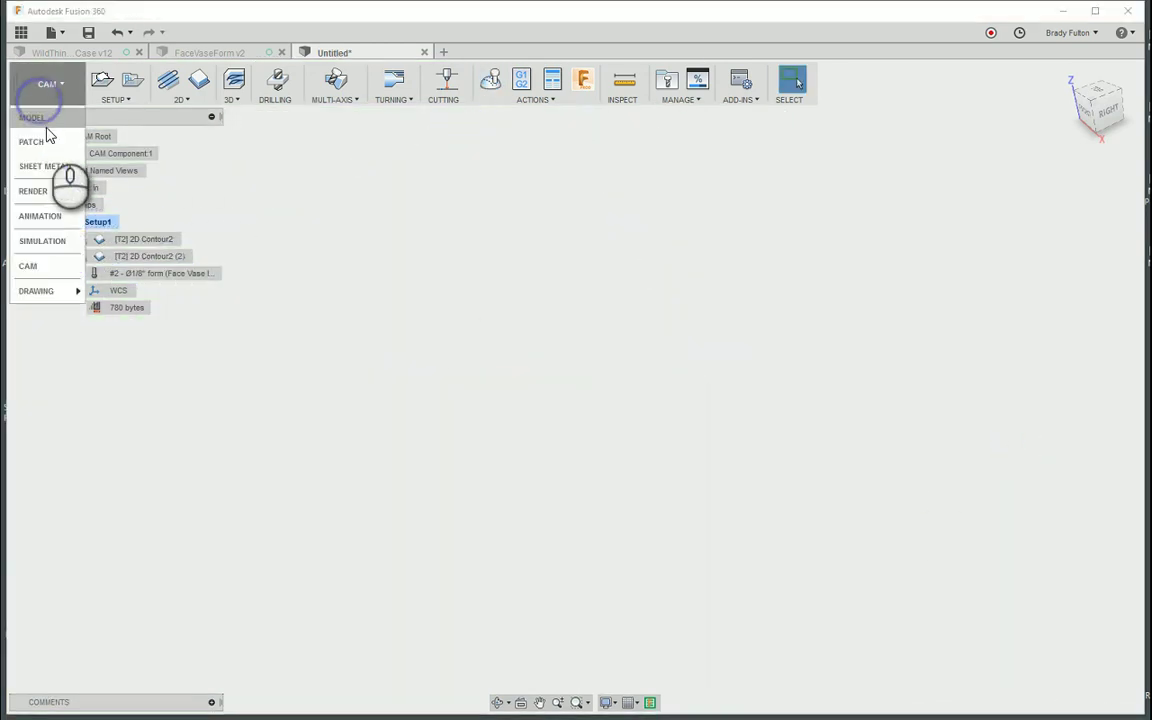
pyautogui.click(45, 120)
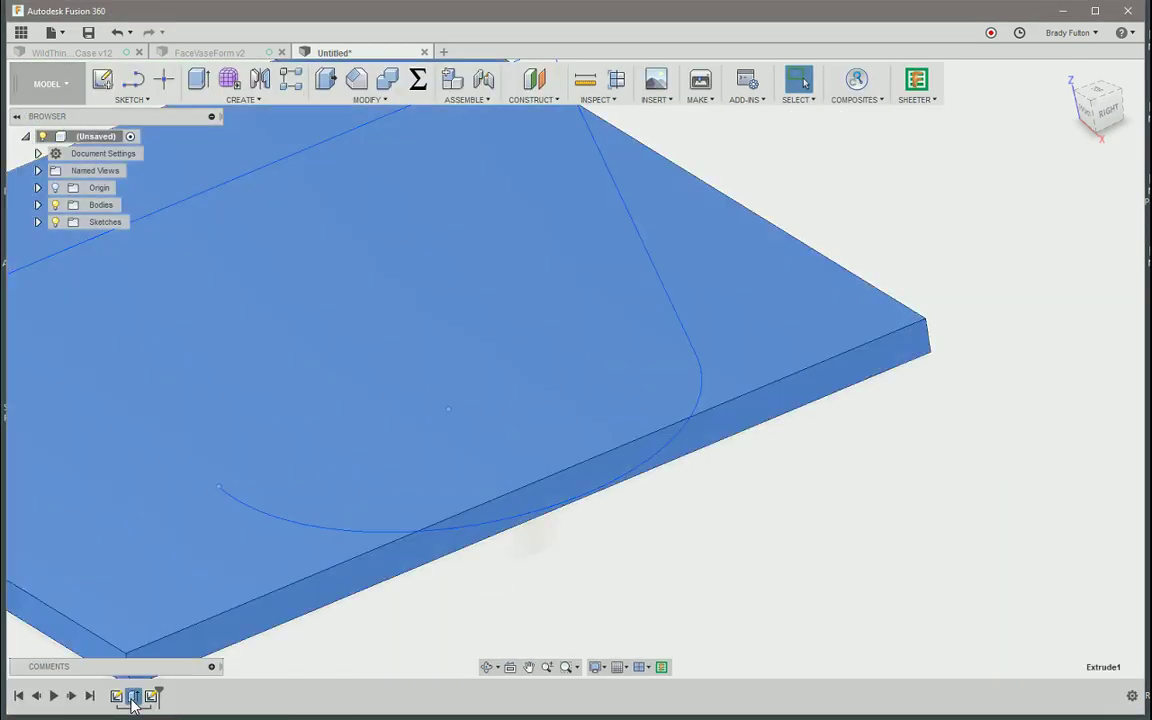
pyautogui.doubleClick(133, 697)
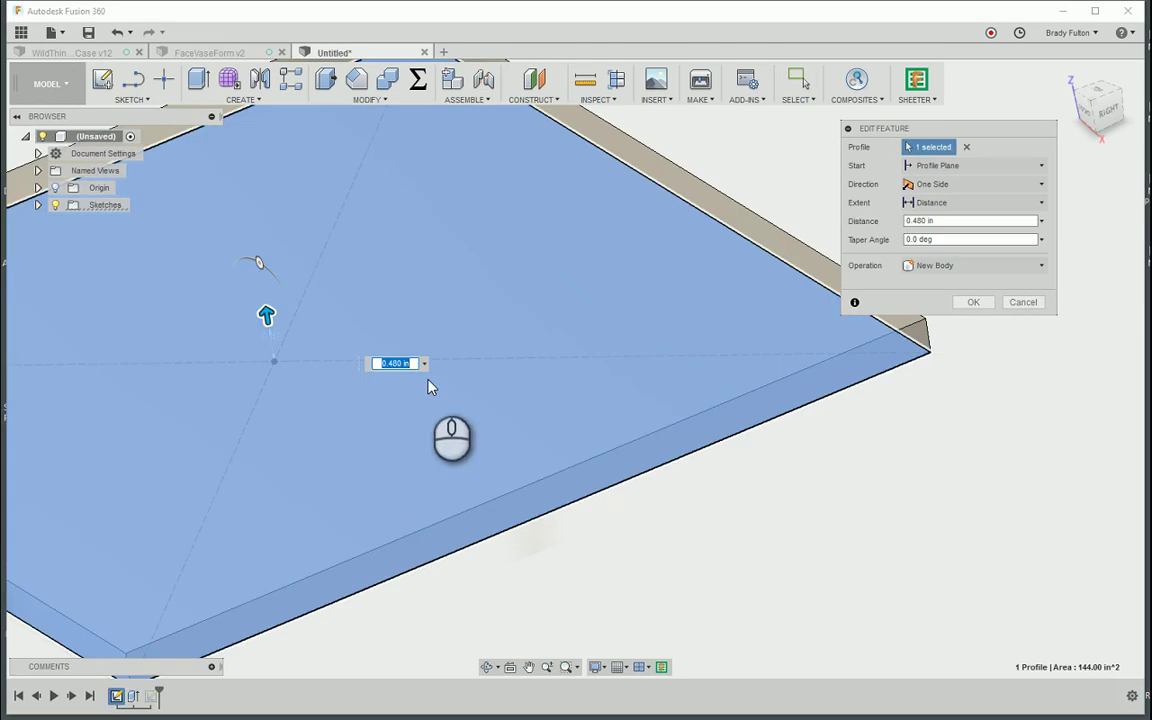
pyautogui.write('.47')
pyautogui.press('Return')
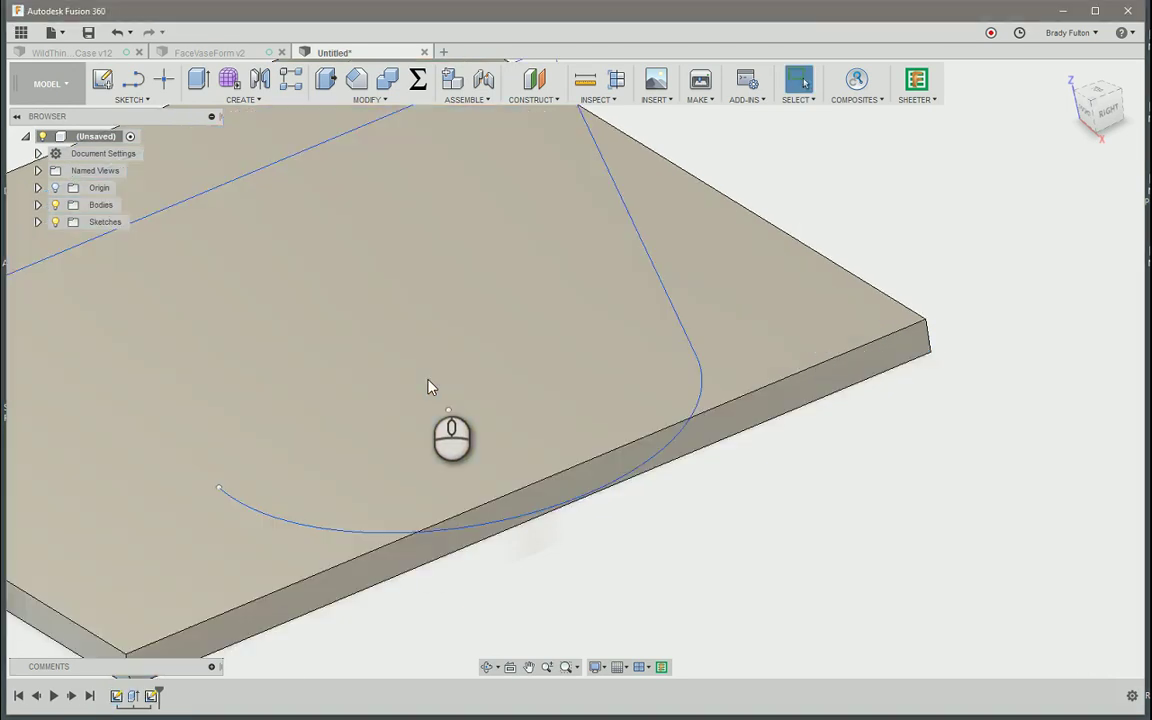
pyautogui.scroll(-3, 416, 523)
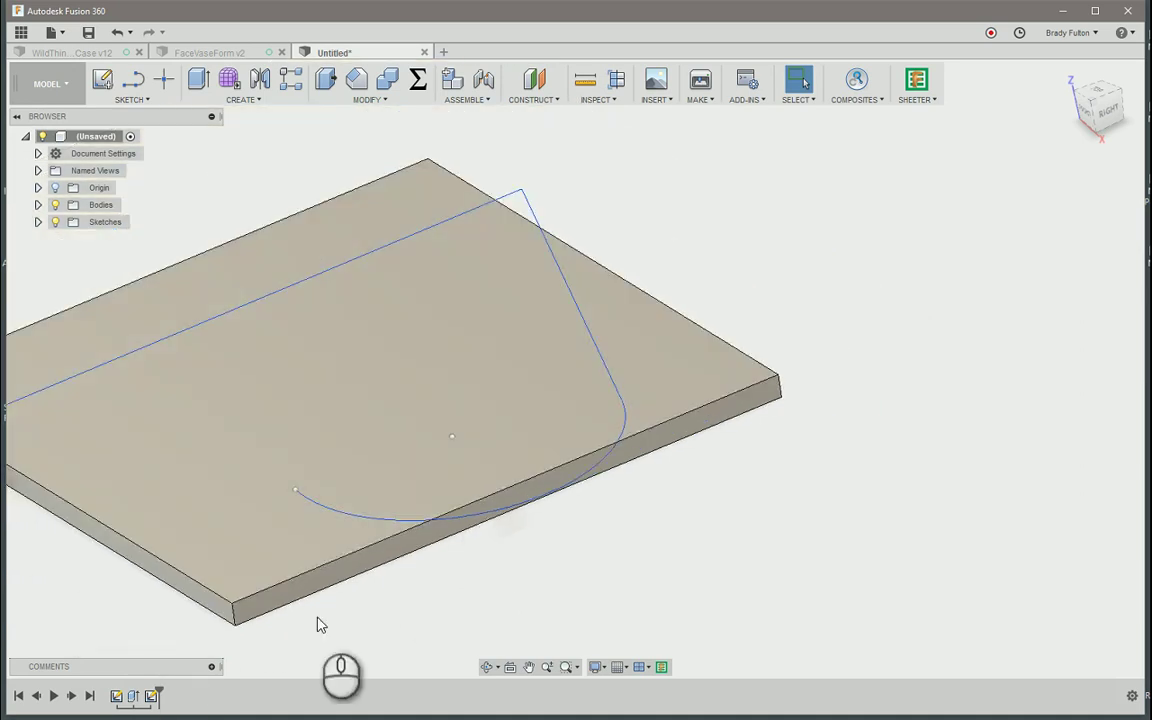
# Step: Return to the CAM workspace and regenerate the toolpaths of Setup1
pyautogui.click(40, 86)
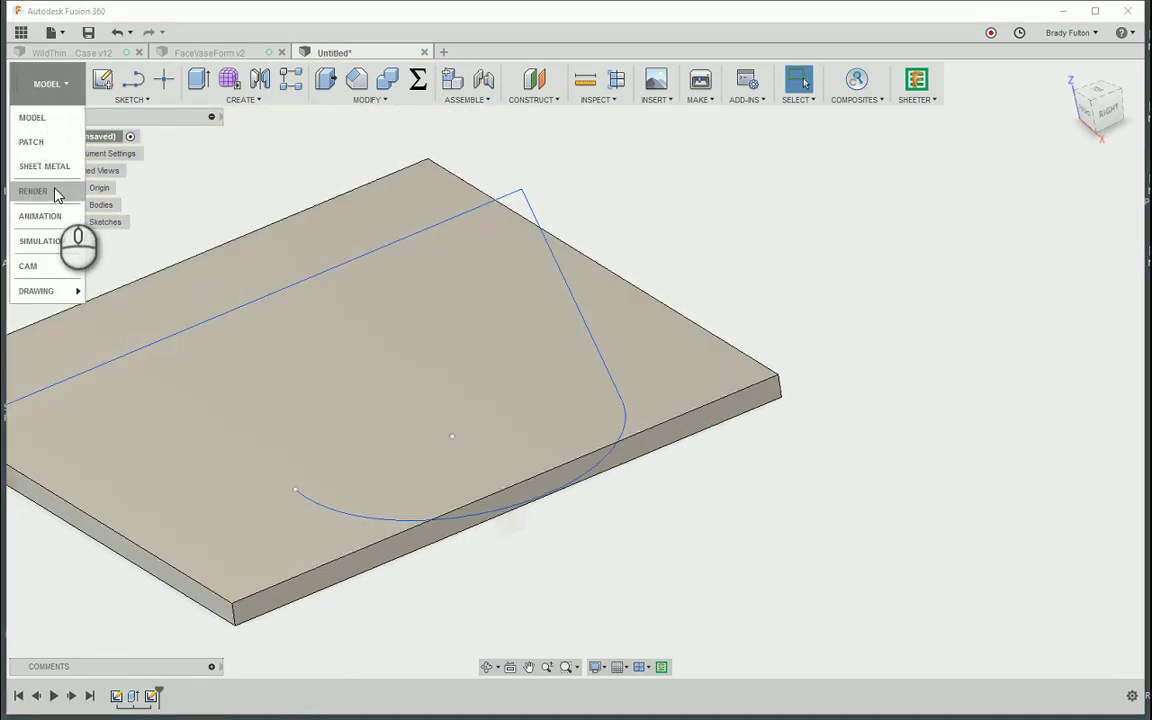
pyautogui.click(64, 263)
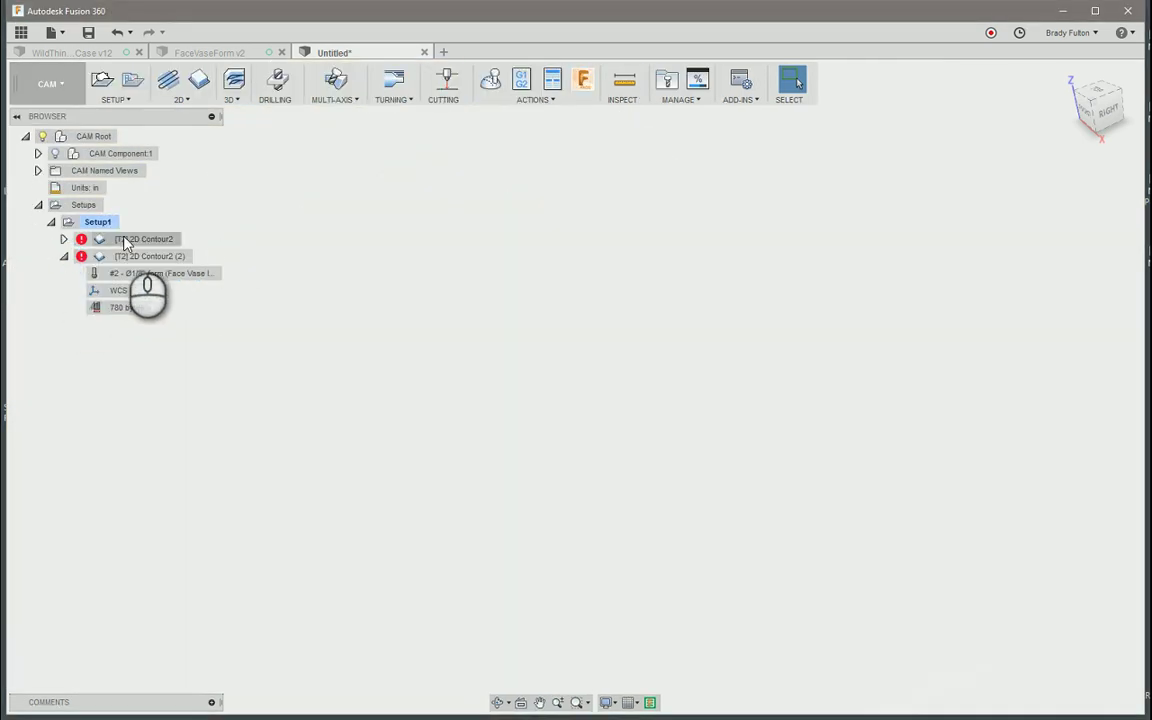
pyautogui.click(98, 222)
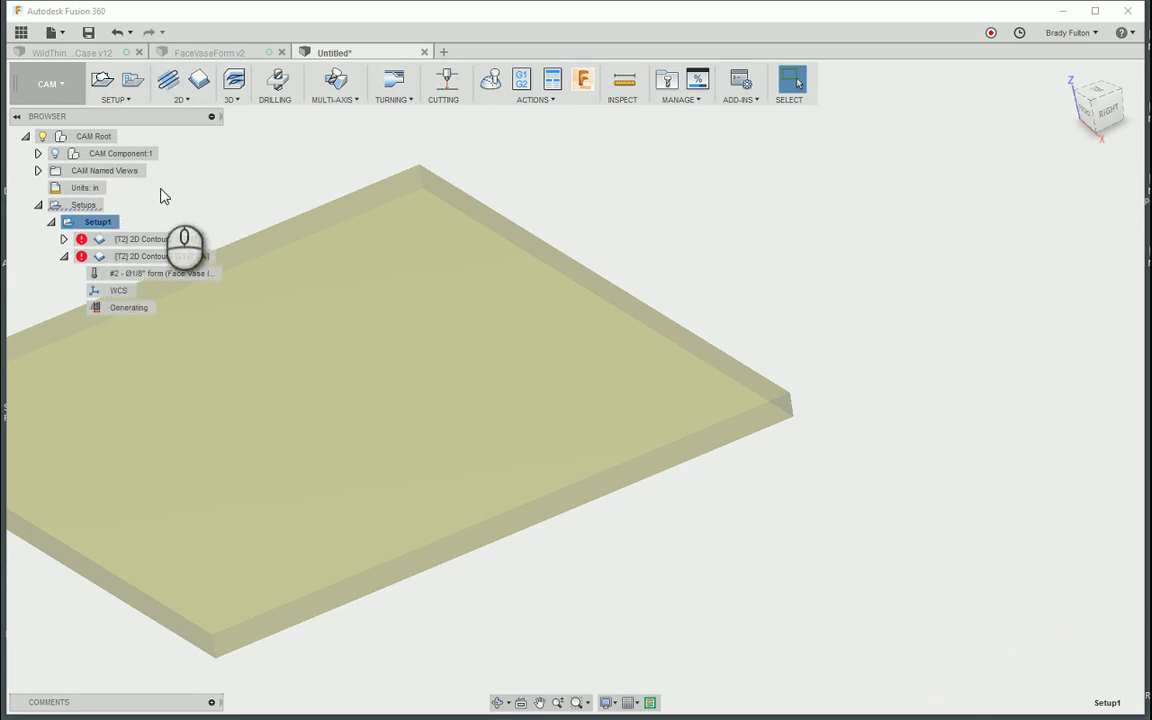
# Step: Simulate the duplicated 2D contour to its end and examine the grooves cut across the stock from above
pyautogui.click(127, 258)
pyautogui.rightClick(127, 258)
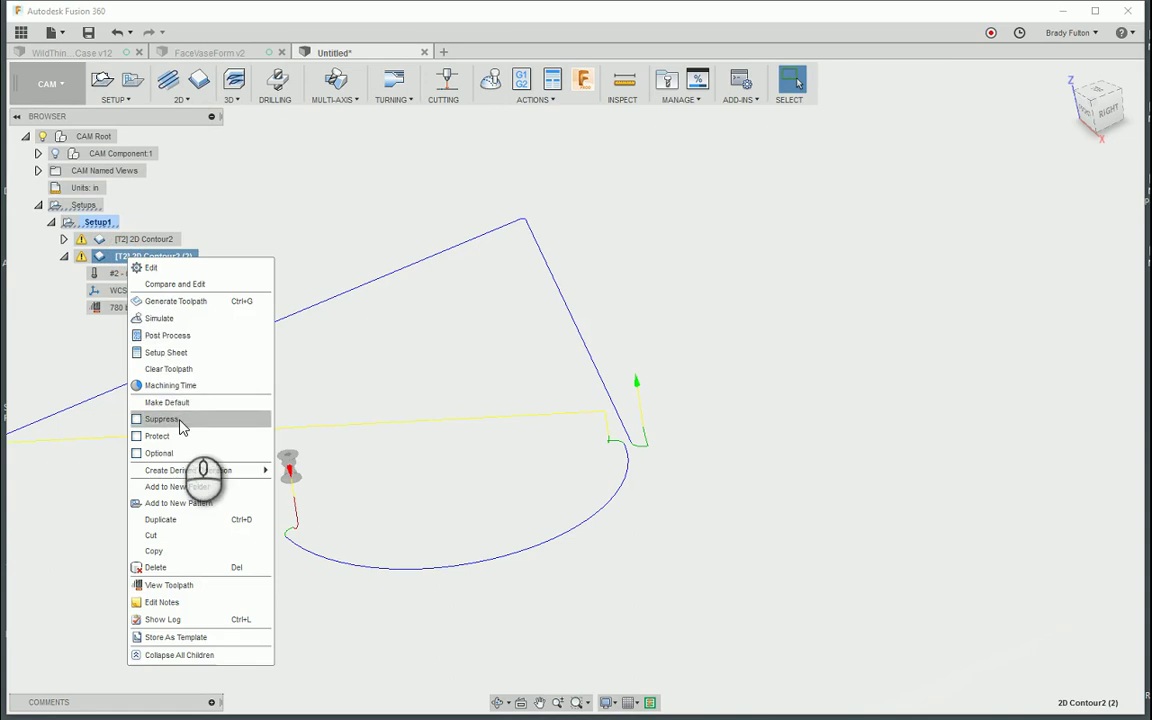
pyautogui.click(187, 325)
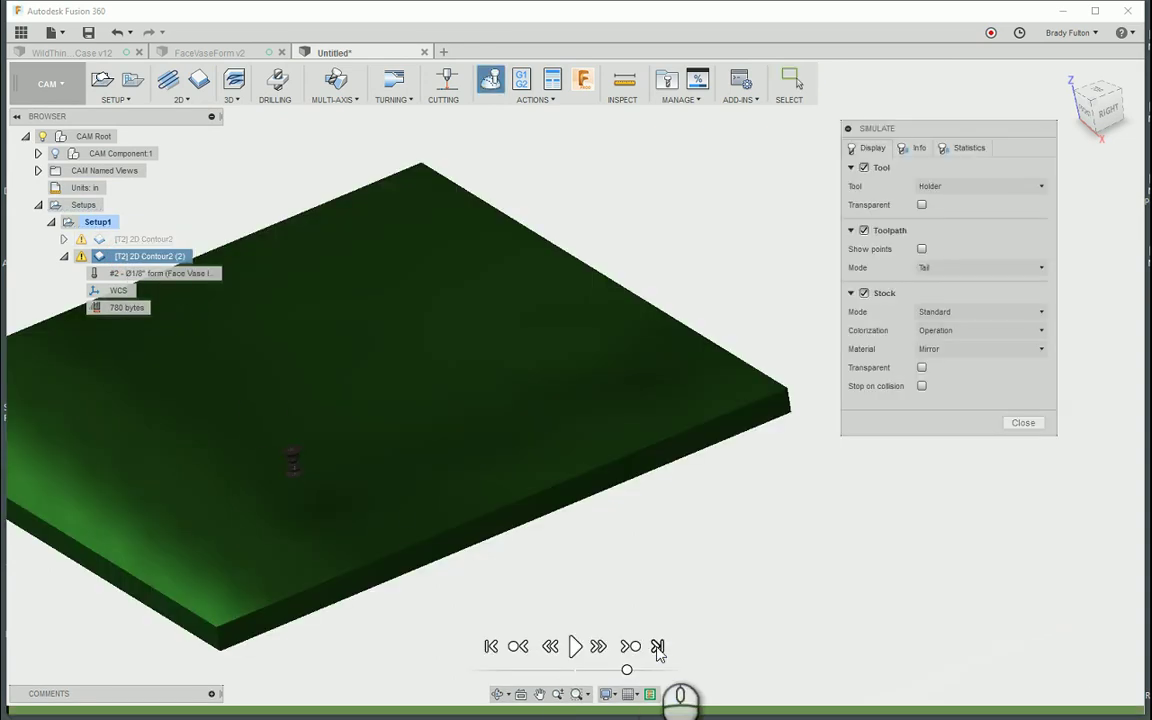
pyautogui.click(658, 646)
pyautogui.keyDown('shift'); pyautogui.moveTo(660, 520); pyautogui.dragTo(643, 545, button='middle'); pyautogui.keyUp('shift')
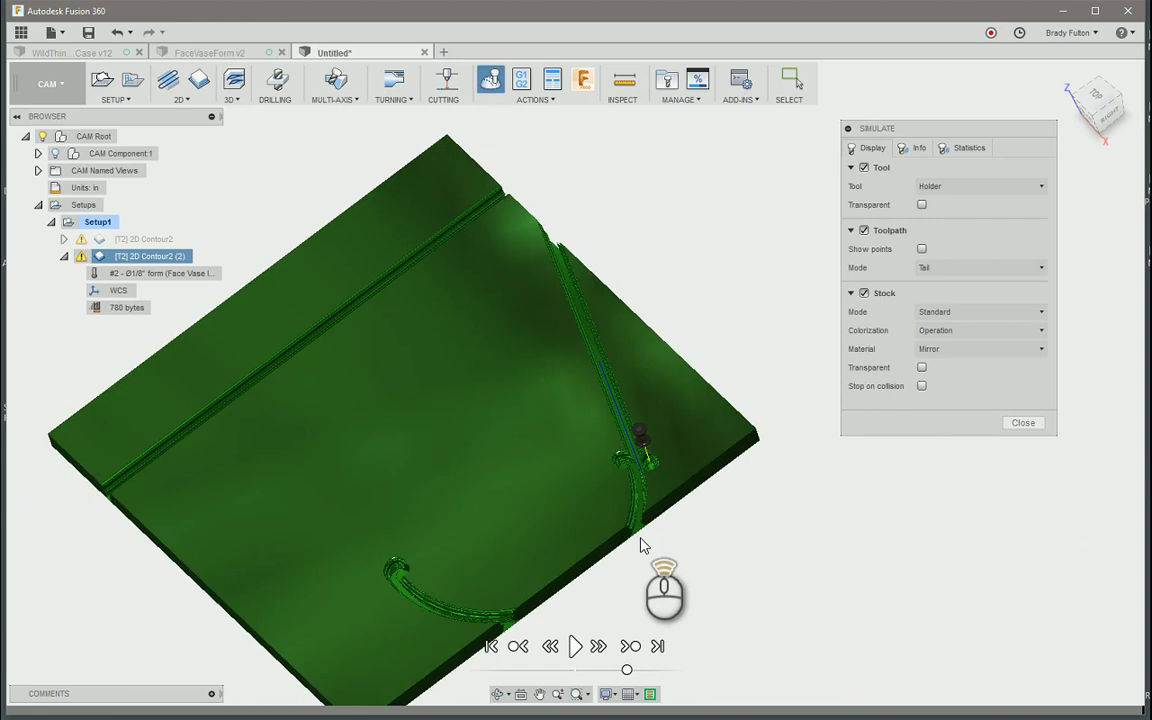
pyautogui.scroll(5, 643, 545)
pyautogui.scroll(-5, 630, 410)
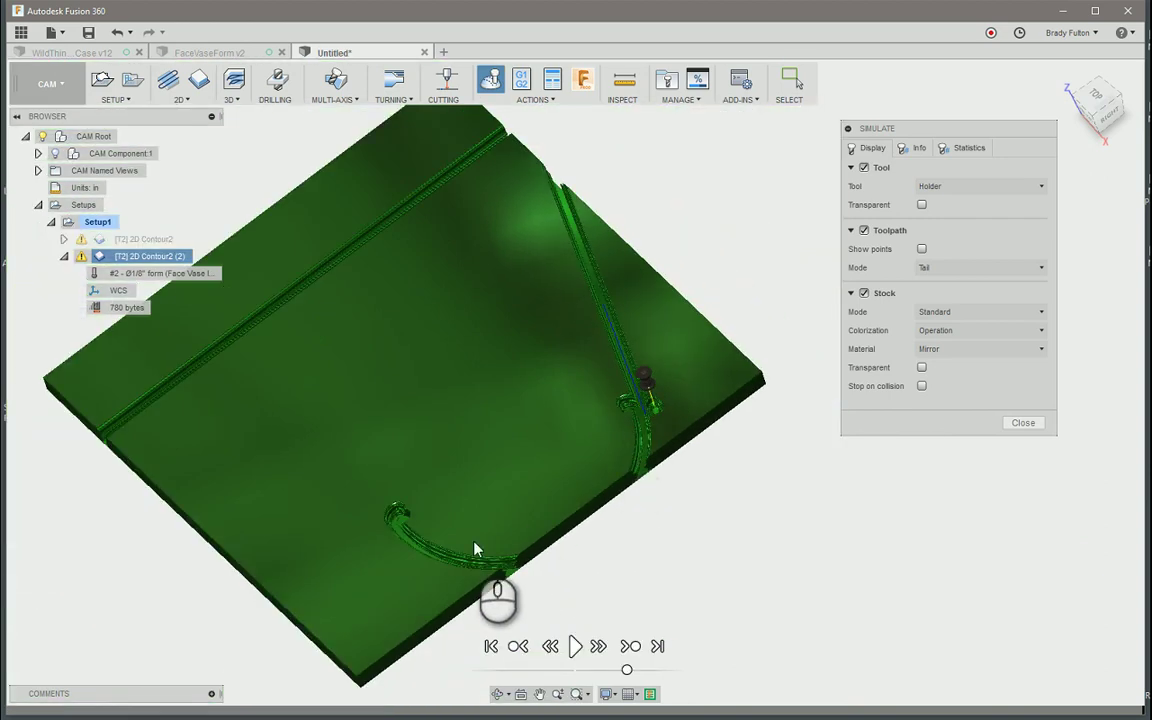
# Step: Inspect the straight groove's face profile at the board's front edge, including from the front view, and close the simulation
pyautogui.moveTo(360, 545)
pyautogui.keyDown('shift'); pyautogui.mouseDown(button='middle')
pyautogui.moveTo(468, 499)
pyautogui.moveTo(420, 462)
pyautogui.mouseUp(button='middle'); pyautogui.keyUp('shift')
pyautogui.scroll(5, 321, 404)
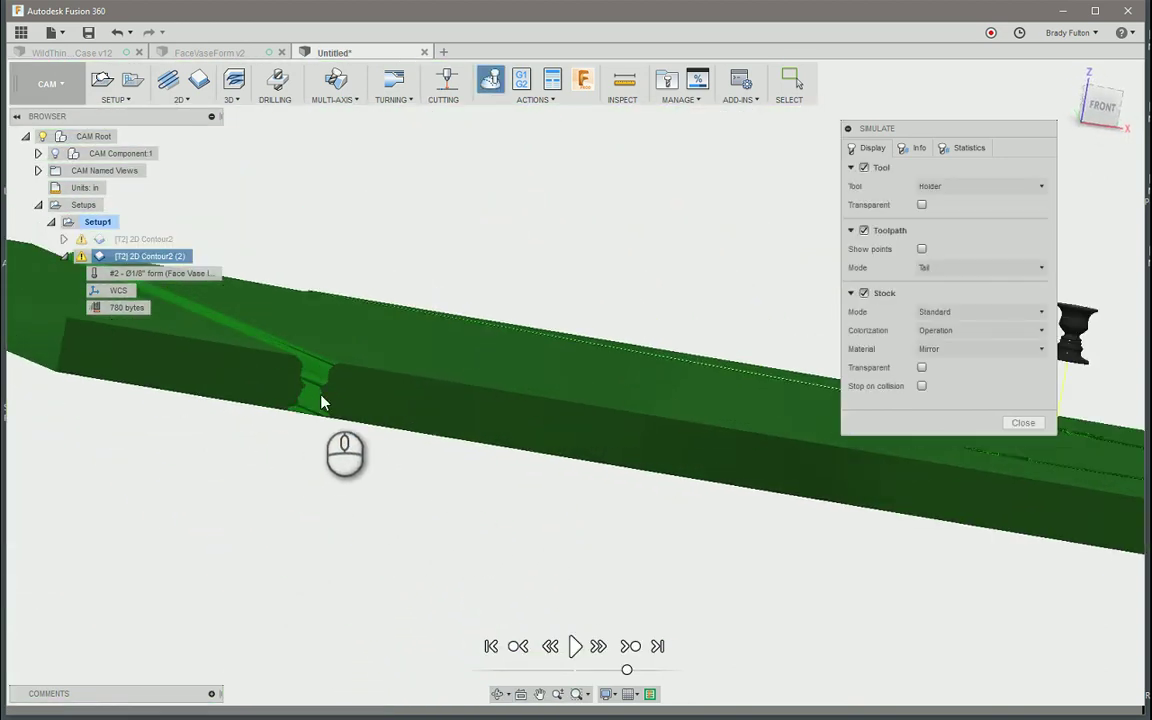
pyautogui.click(1106, 106)
pyautogui.scroll(4, 155, 405)
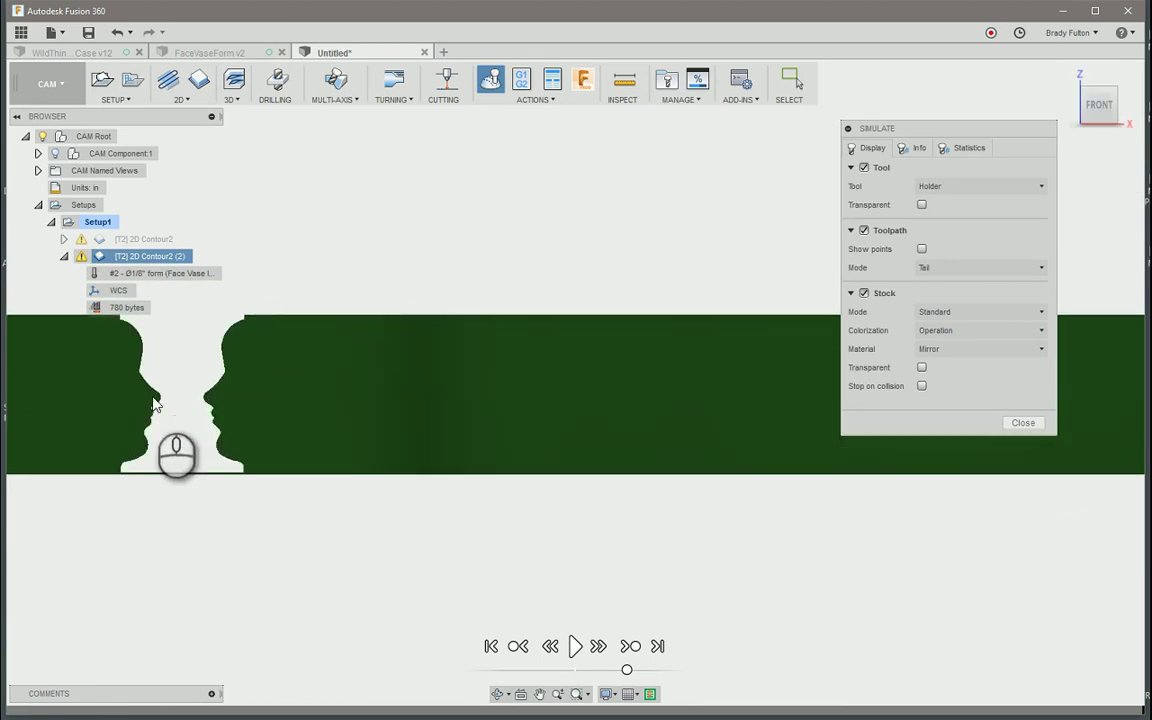
pyautogui.scroll(-6, 155, 405)
pyautogui.keyDown('shift'); pyautogui.moveTo(386, 396); pyautogui.dragTo(445, 442, button='middle'); pyautogui.keyUp('shift')
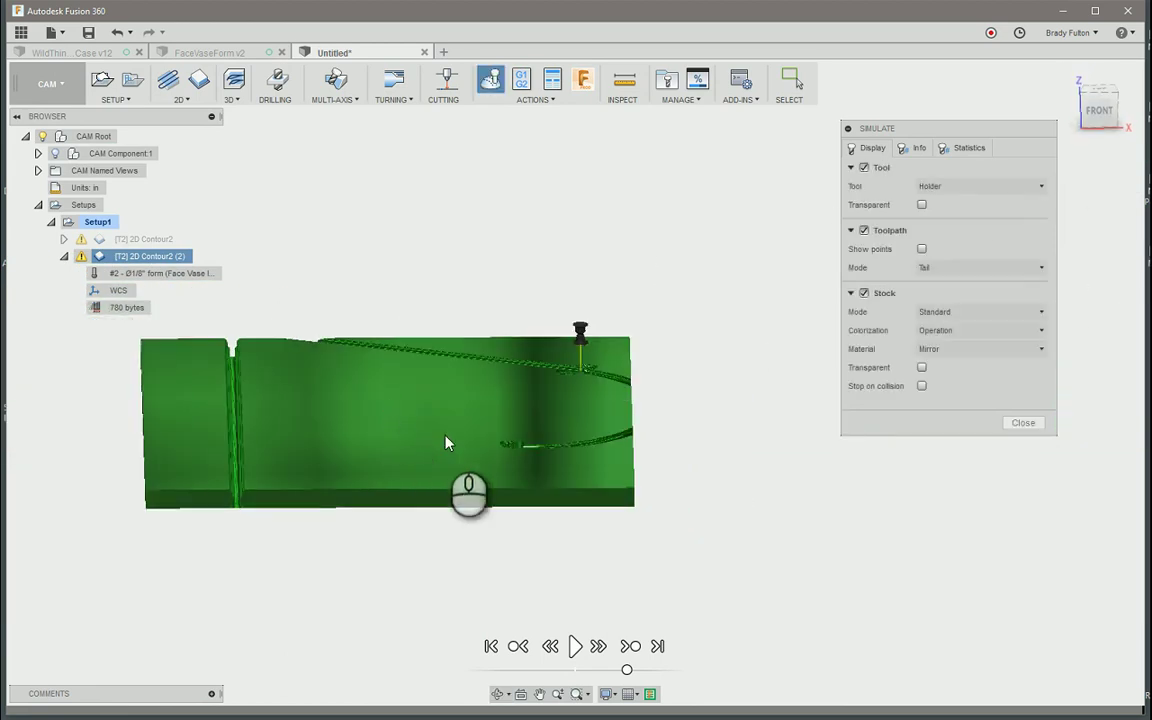
pyautogui.click(1031, 427)
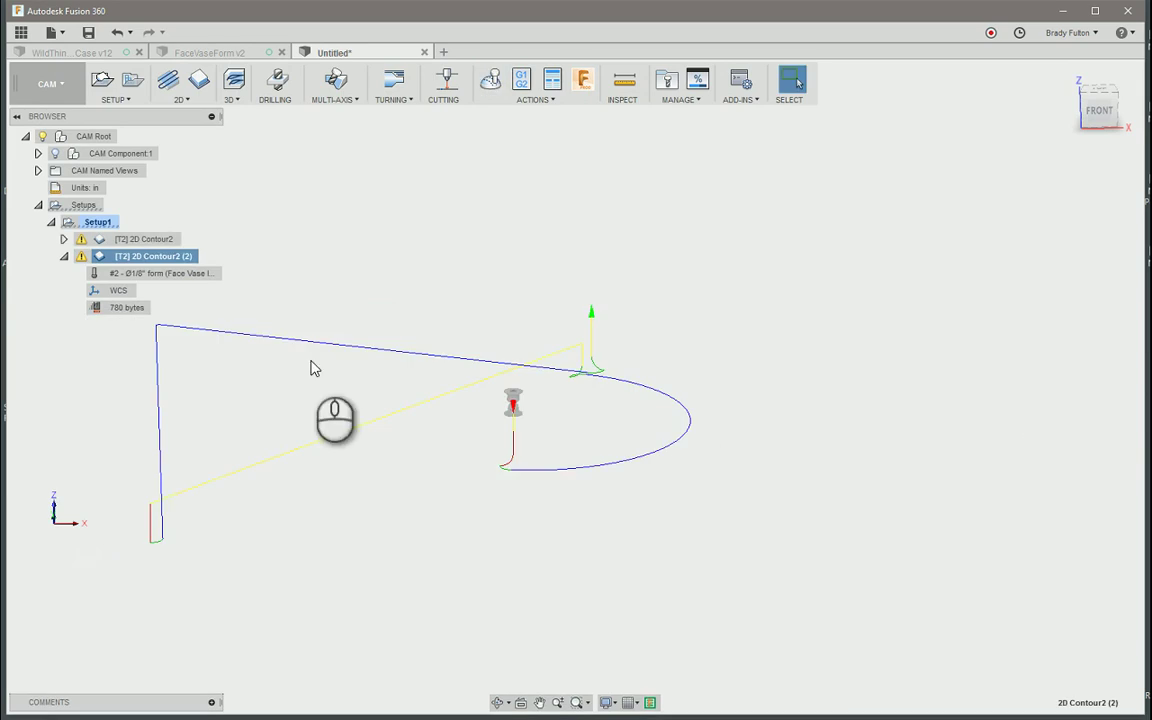
# Step: Simulate all of Setup1 to its end, covering both 2D contour operations
pyautogui.click(314, 248)
pyautogui.rightClick(97, 222)
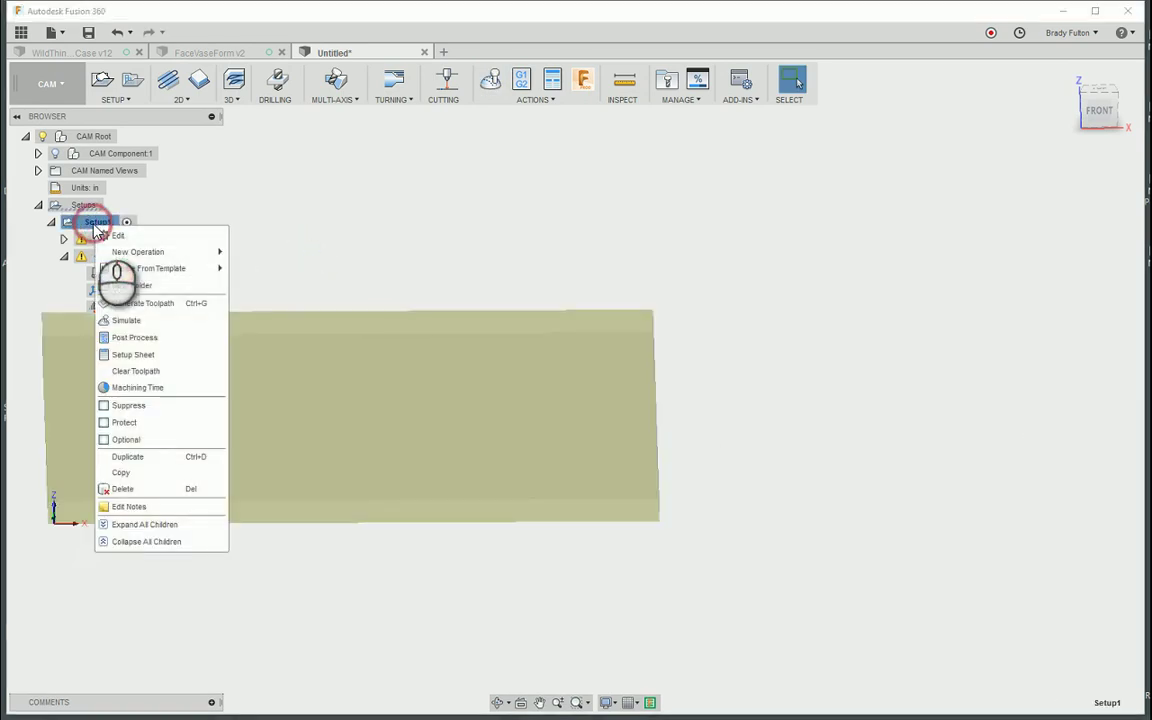
pyautogui.click(137, 324)
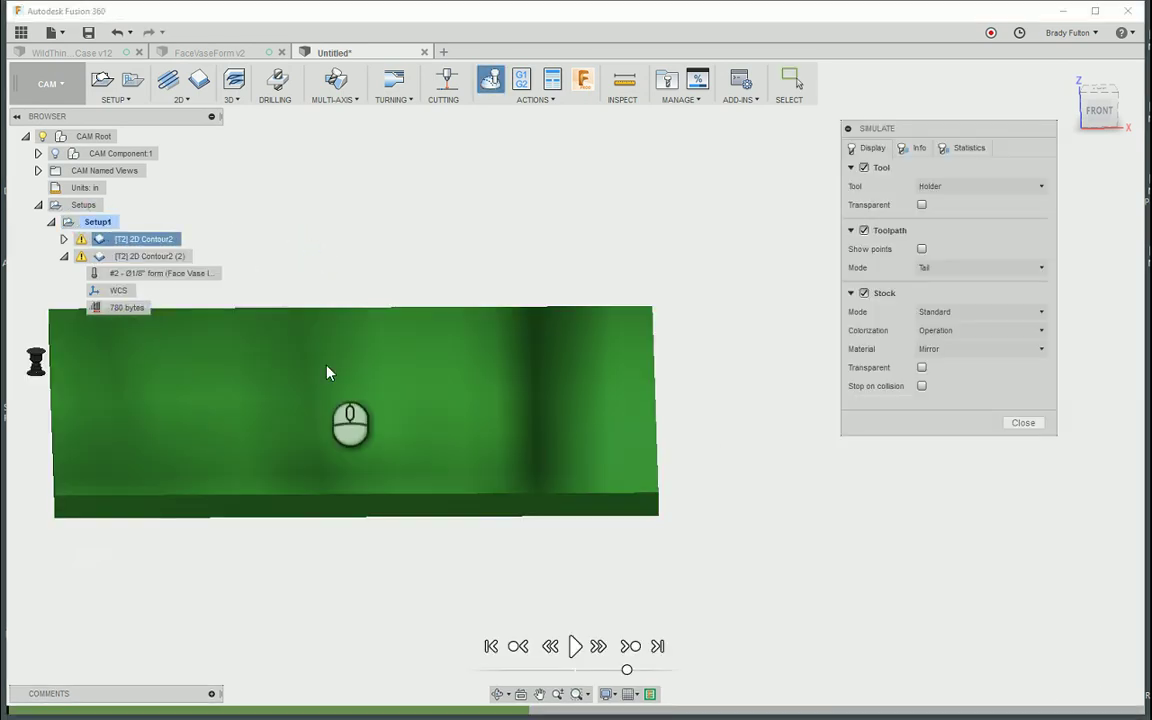
pyautogui.click(659, 647)
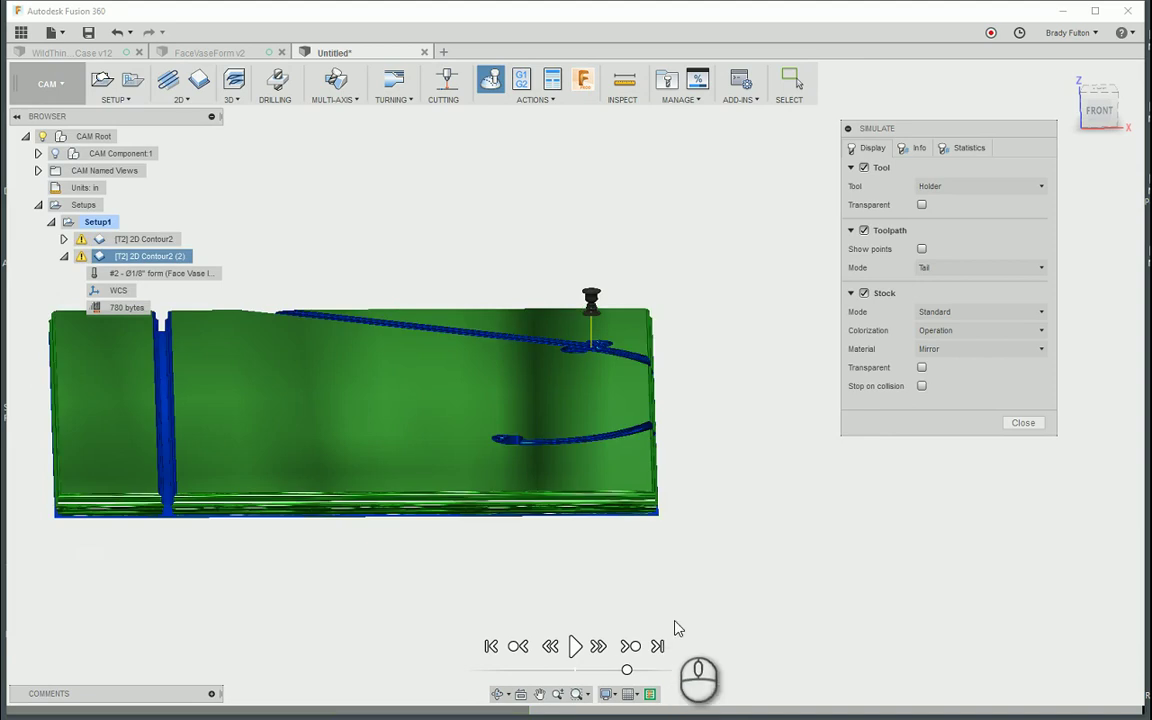
# Step: Save the simulated stock to the Desktop under the file name stock and close the simulation
pyautogui.keyDown('shift'); pyautogui.moveTo(733, 501); pyautogui.dragTo(722, 447, button='middle'); pyautogui.keyUp('shift')
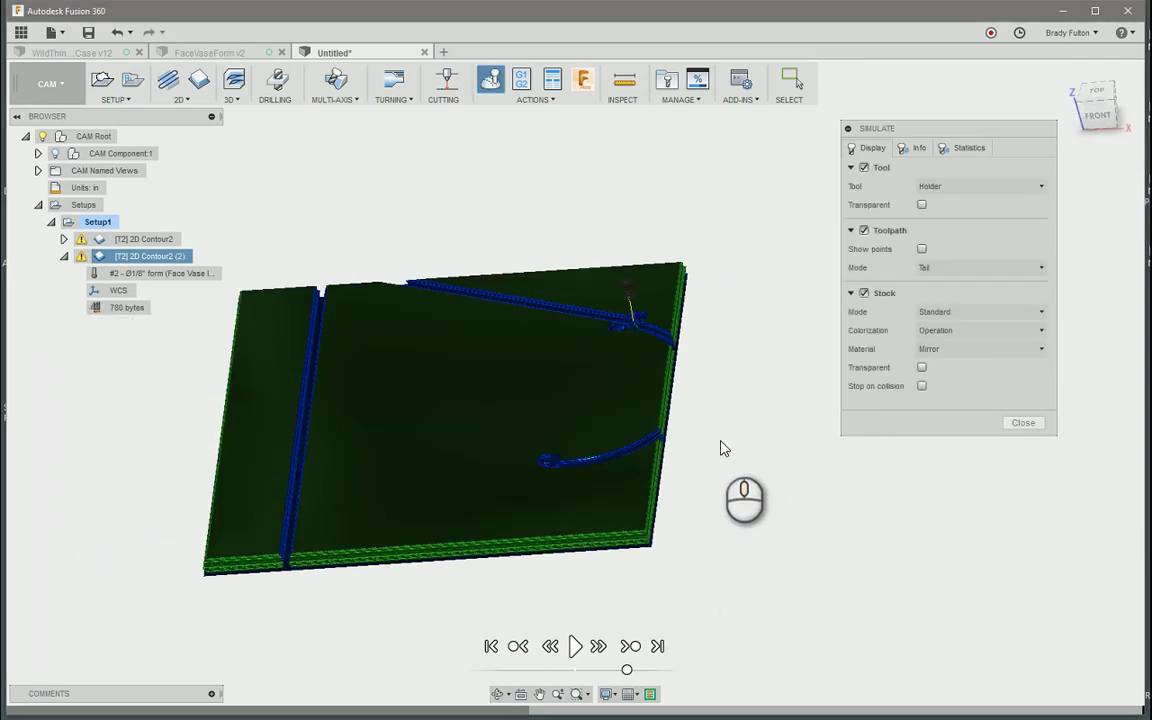
pyautogui.rightClick(275, 407)
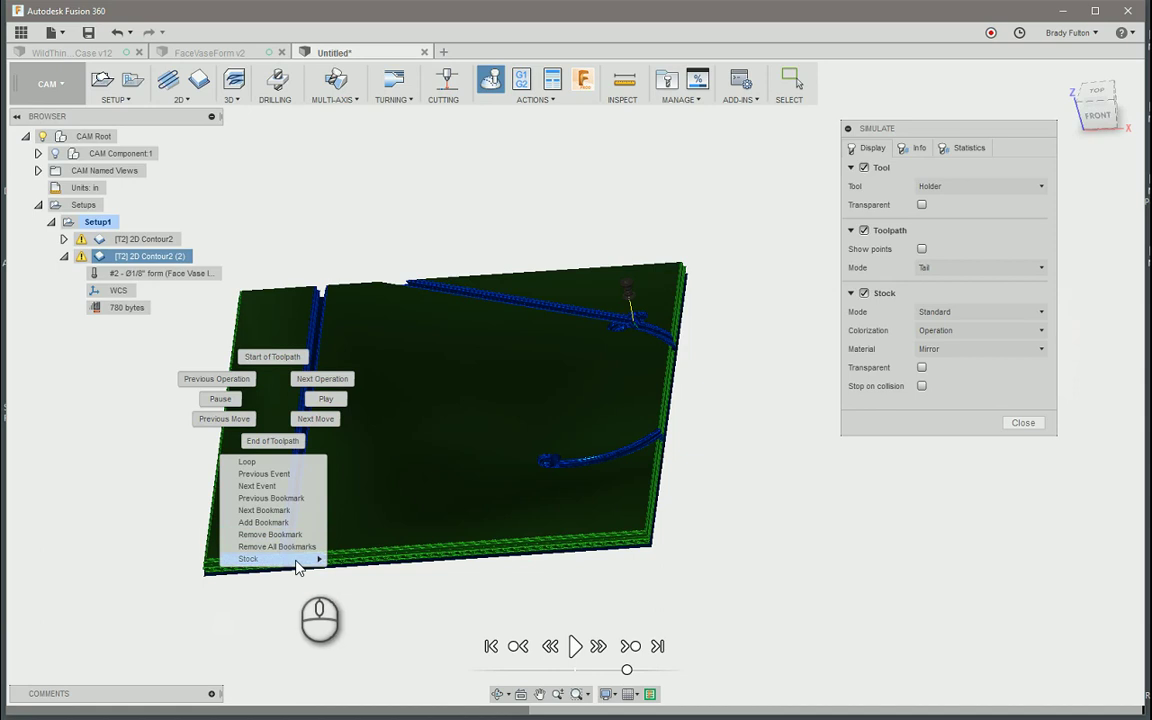
pyautogui.moveTo(300, 559)
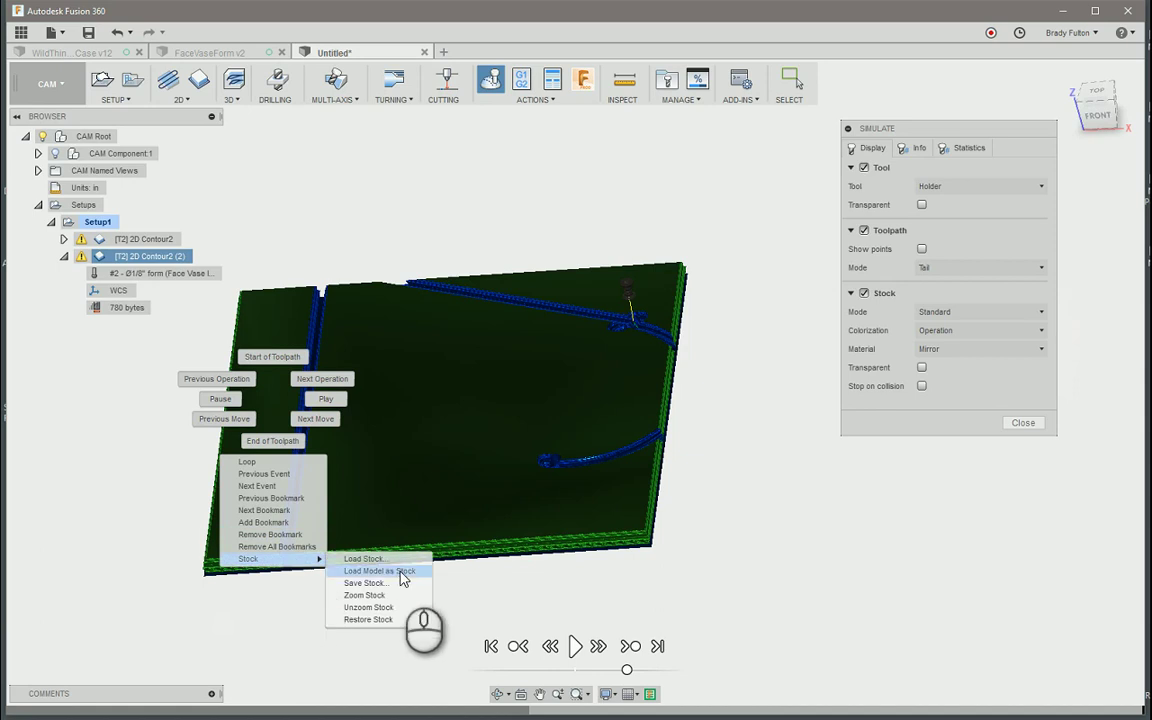
pyautogui.click(370, 583)
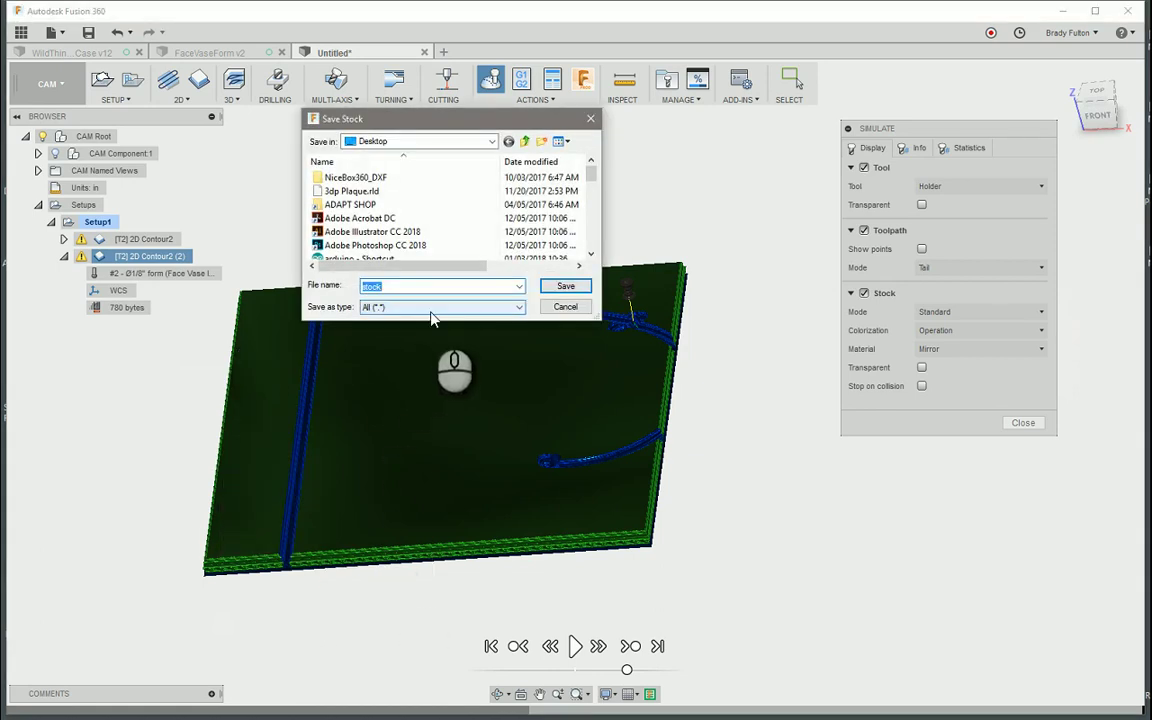
pyautogui.click(509, 310)
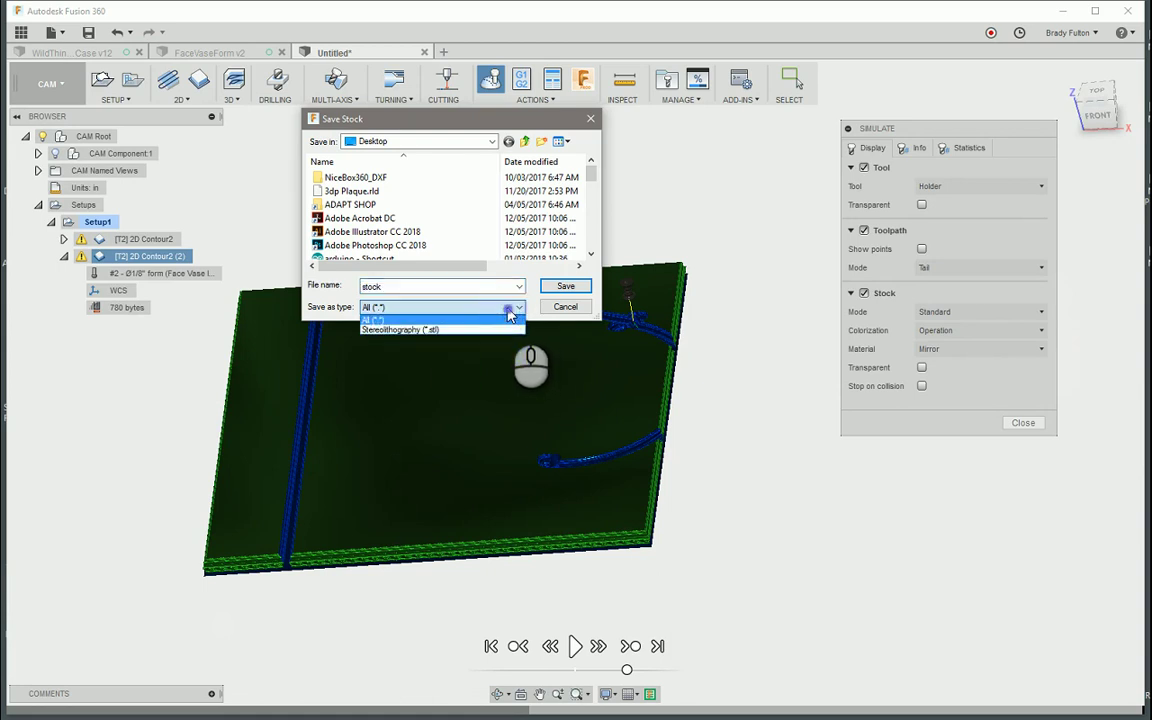
pyautogui.click(509, 317)
pyautogui.click(567, 287)
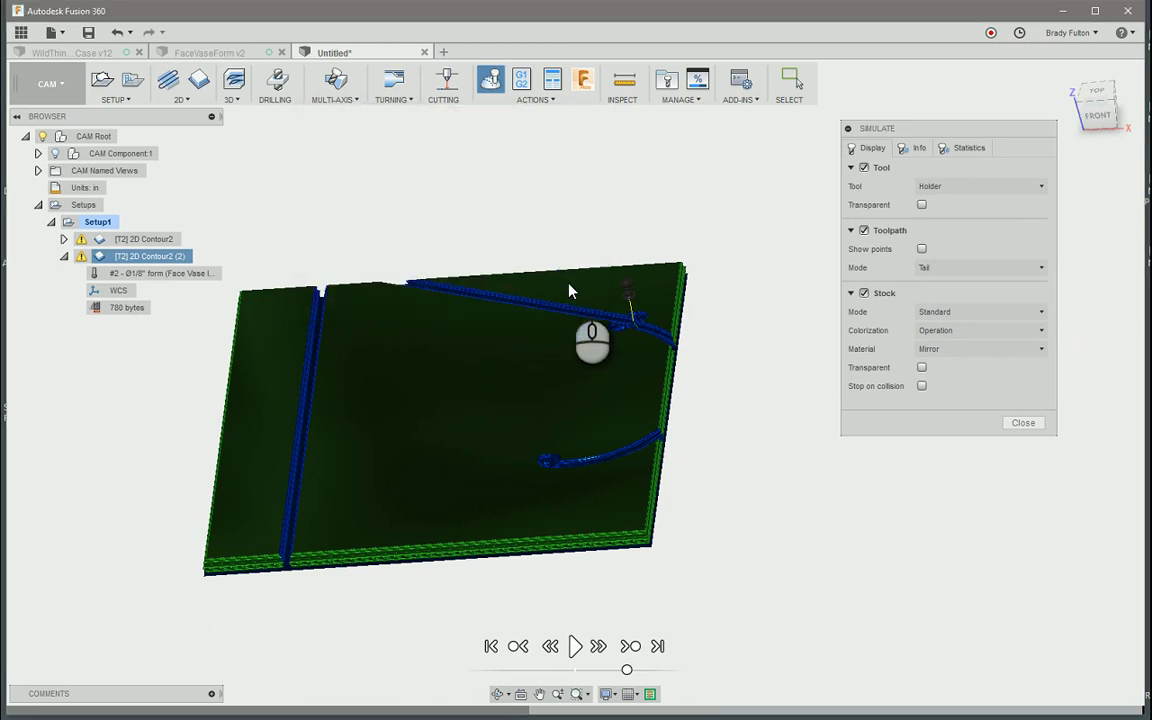
pyautogui.click(1026, 423)
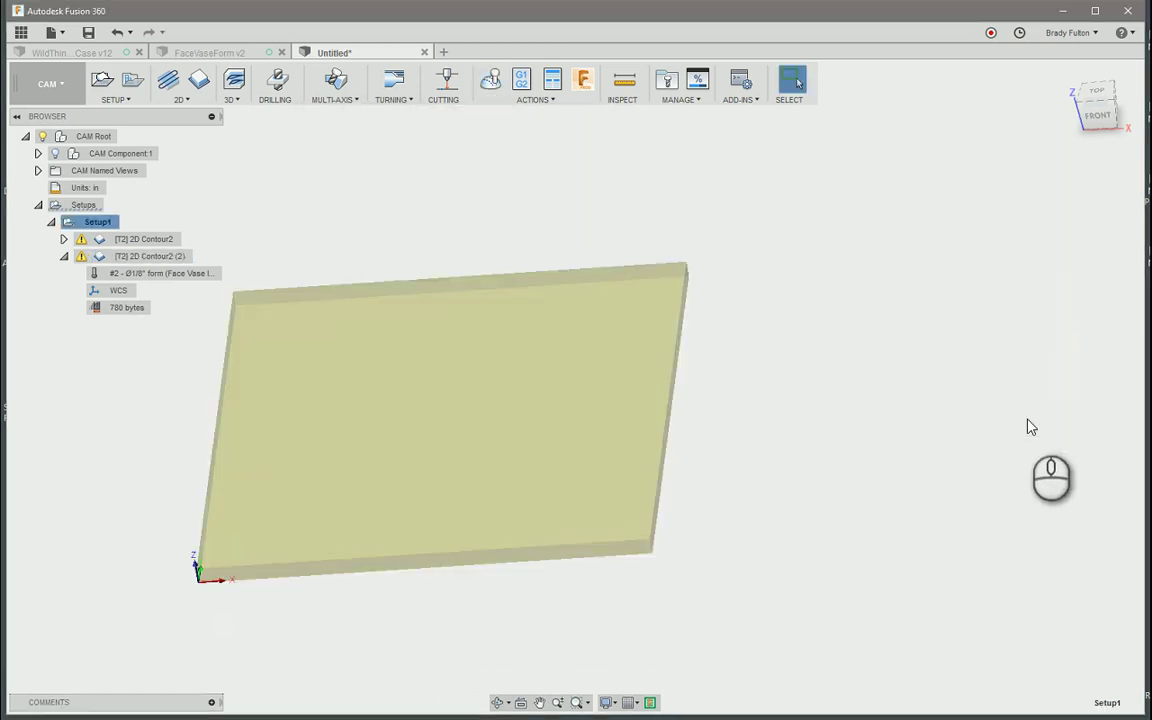
# Step: Switch to Ultimaker Cura and load the stock file from the Desktop
pyautogui.click(1060, 11)
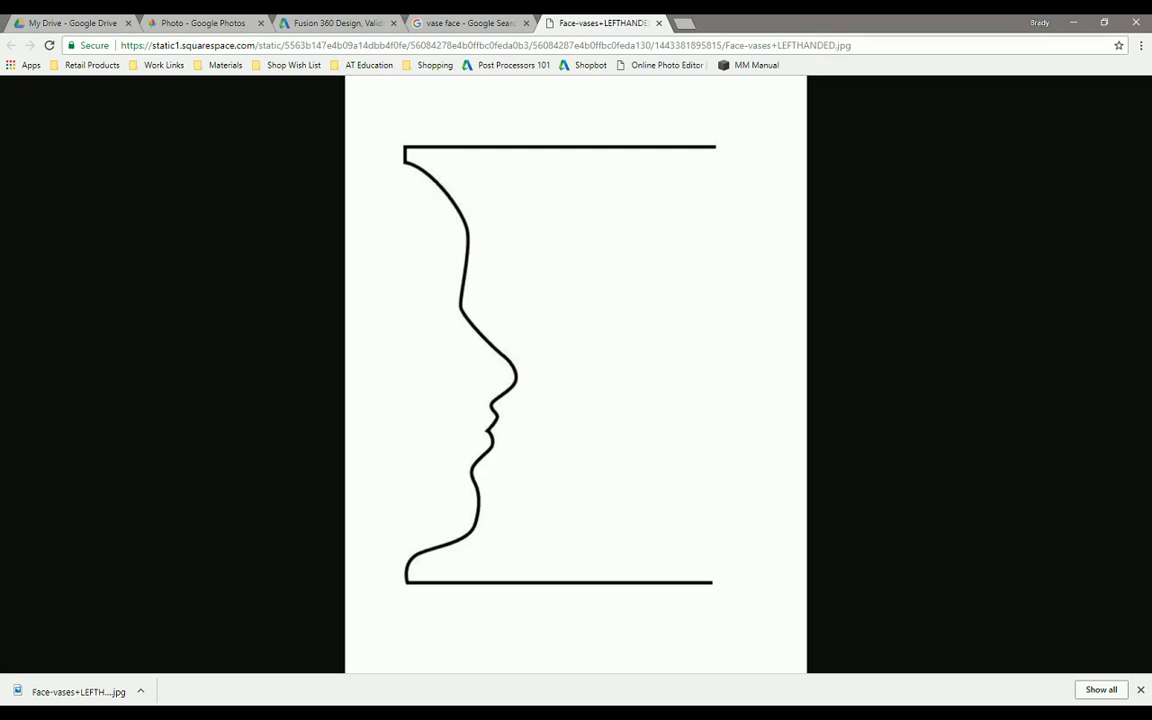
pyautogui.hotkey('alt', 'Tab')
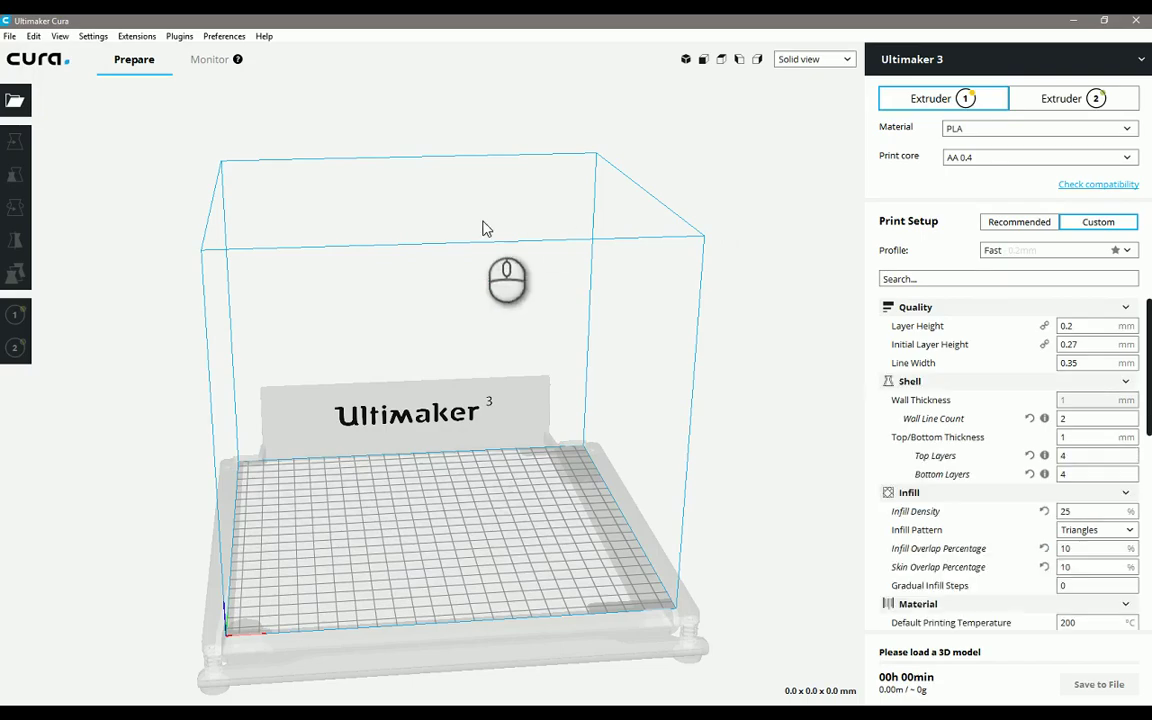
pyautogui.click(18, 104)
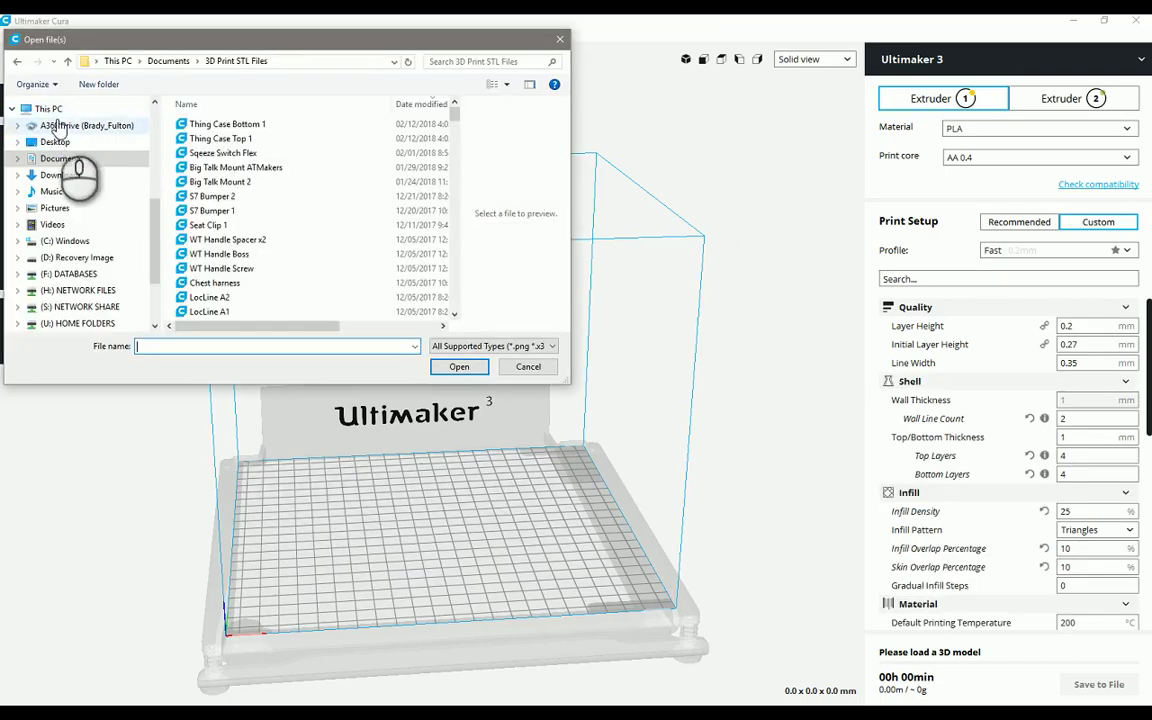
pyautogui.click(58, 142)
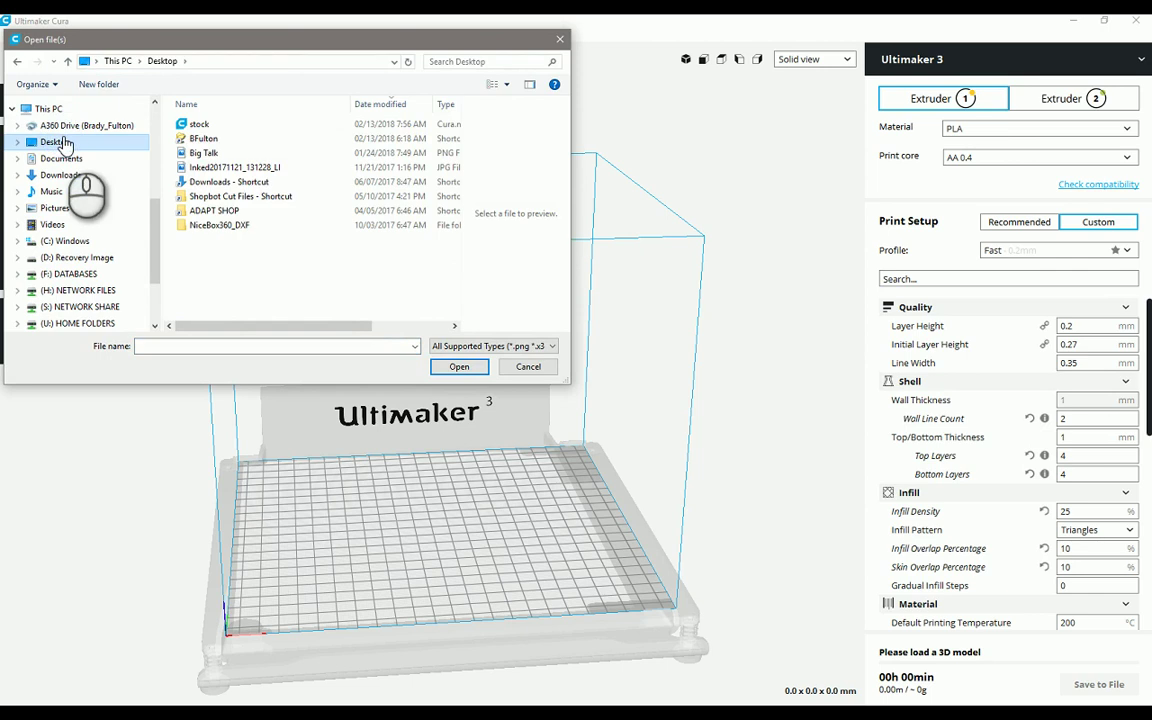
pyautogui.click(200, 124)
pyautogui.click(460, 370)
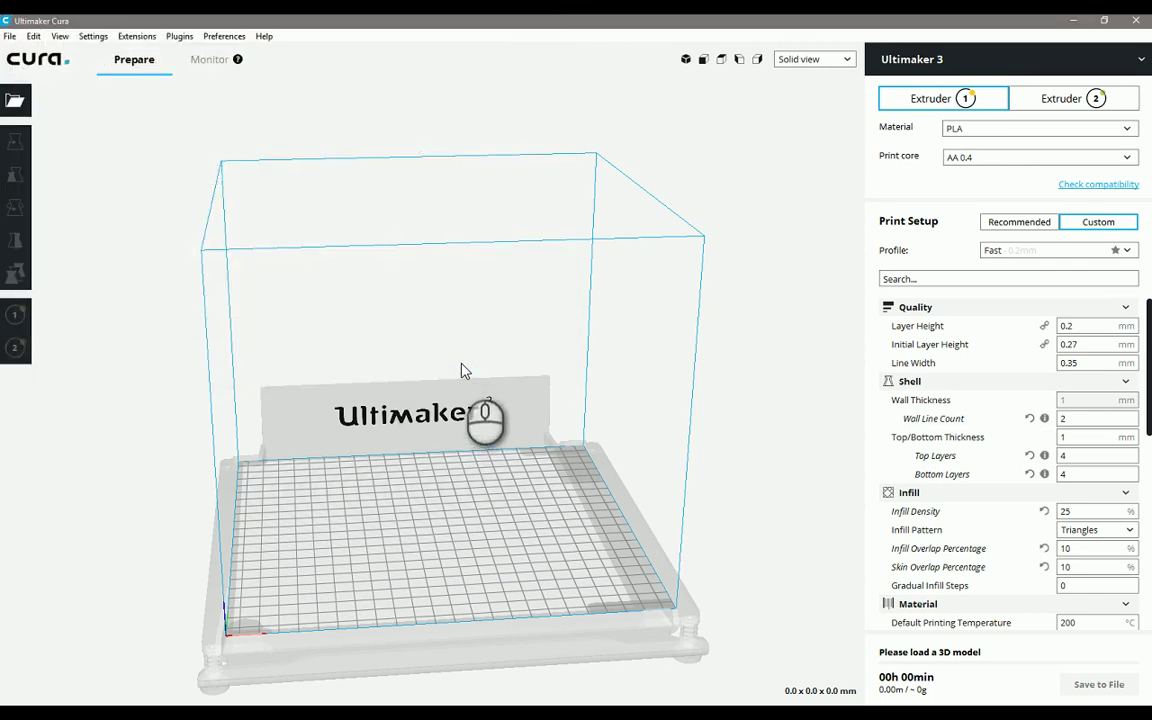
pyautogui.scroll(-5, 340, 362)
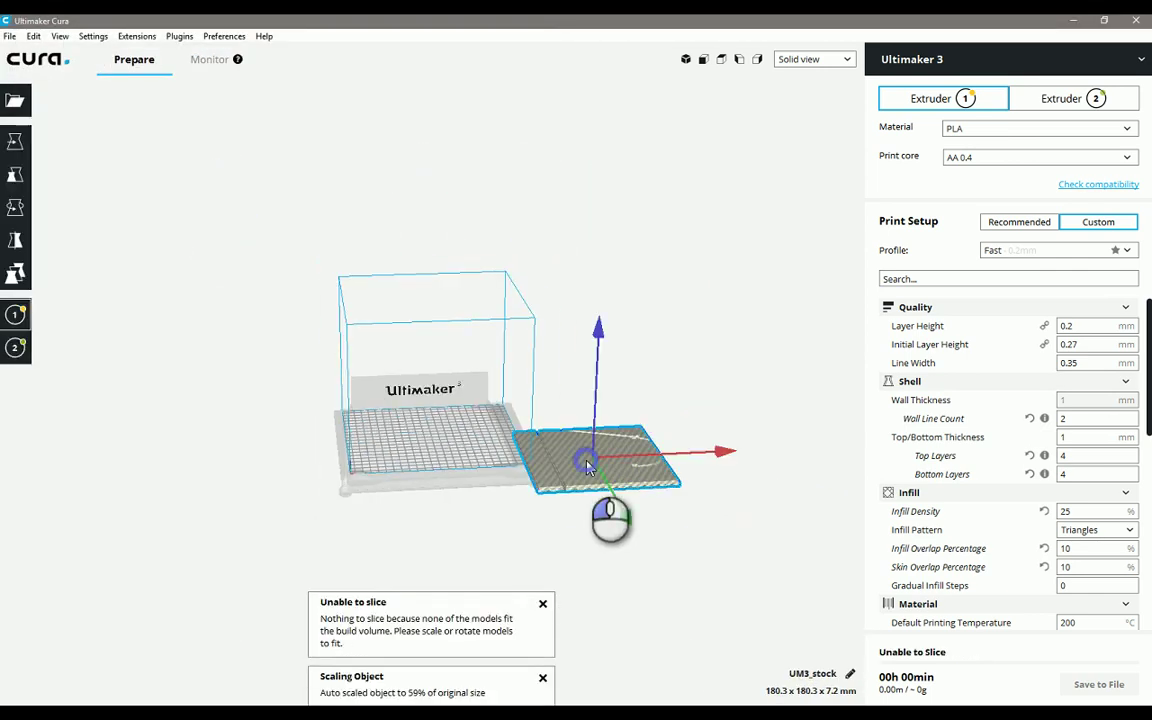
# Step: Scale the loaded stock model uniformly to 45%
pyautogui.rightClick(590, 467)
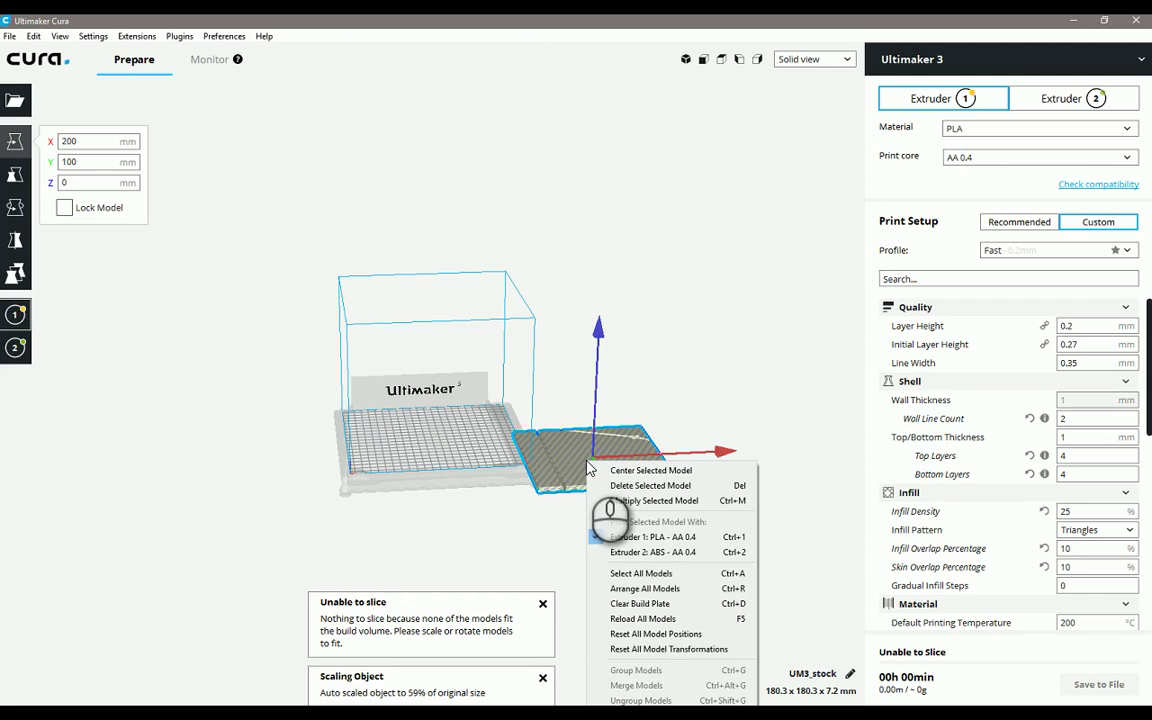
pyautogui.click(15, 177)
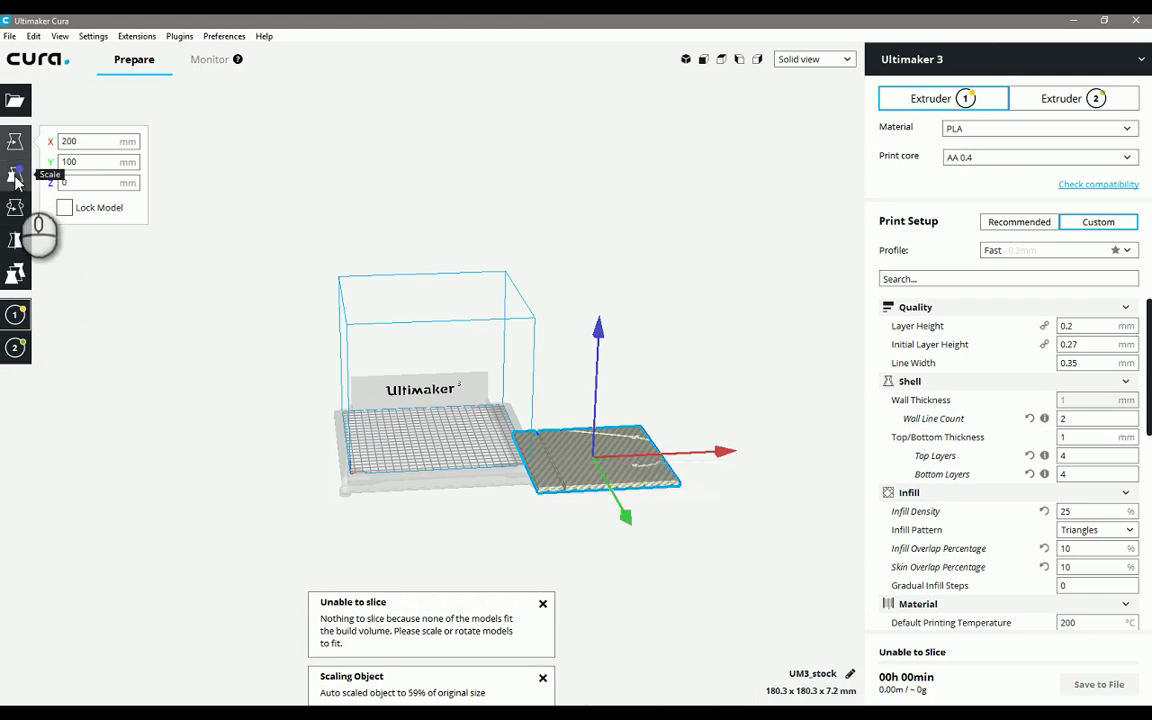
pyautogui.click(15, 177)
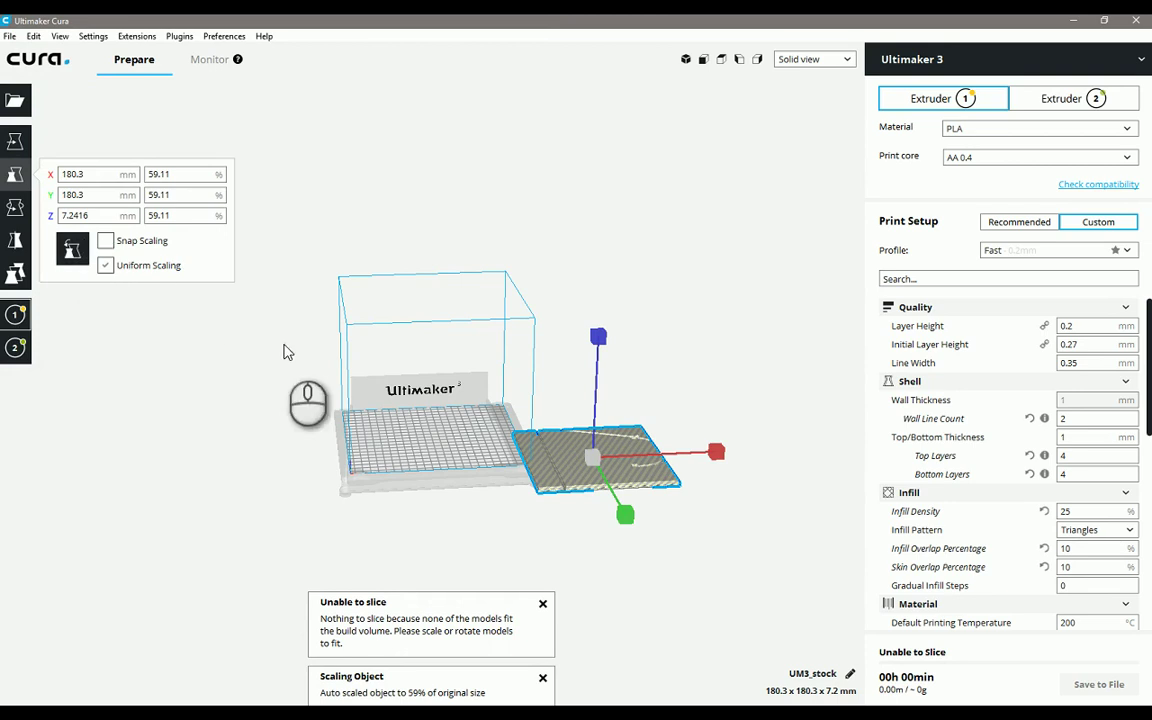
pyautogui.click(183, 177)
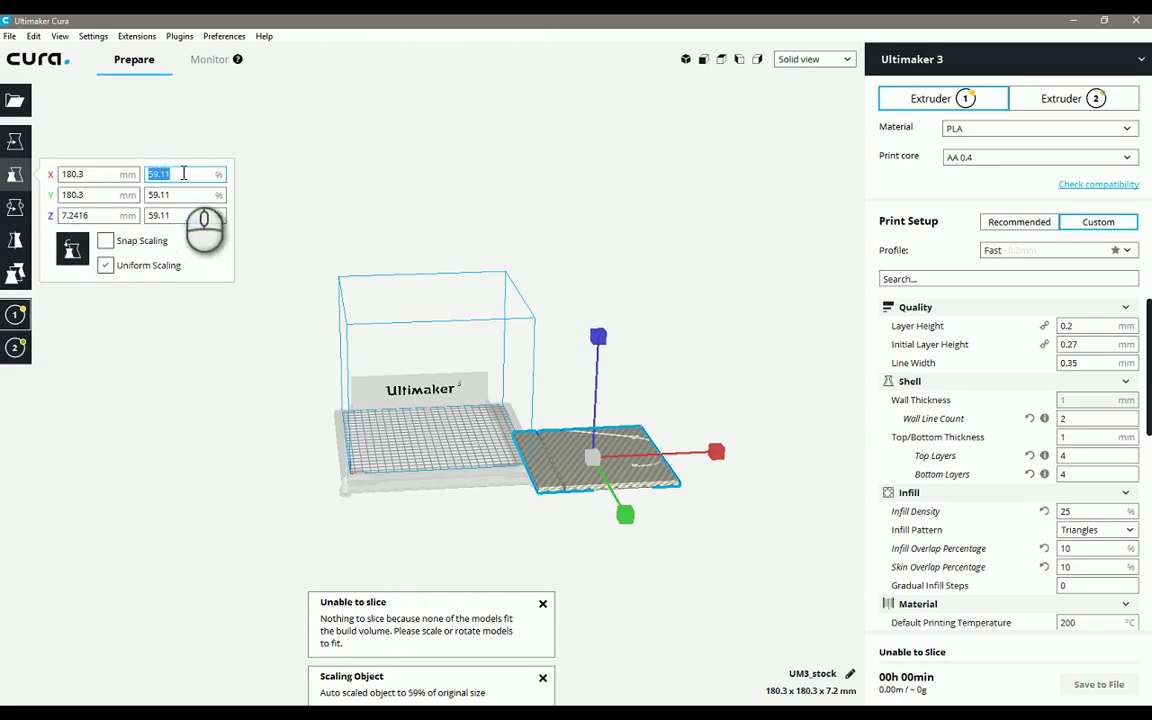
pyautogui.write('45')
pyautogui.press('Return')
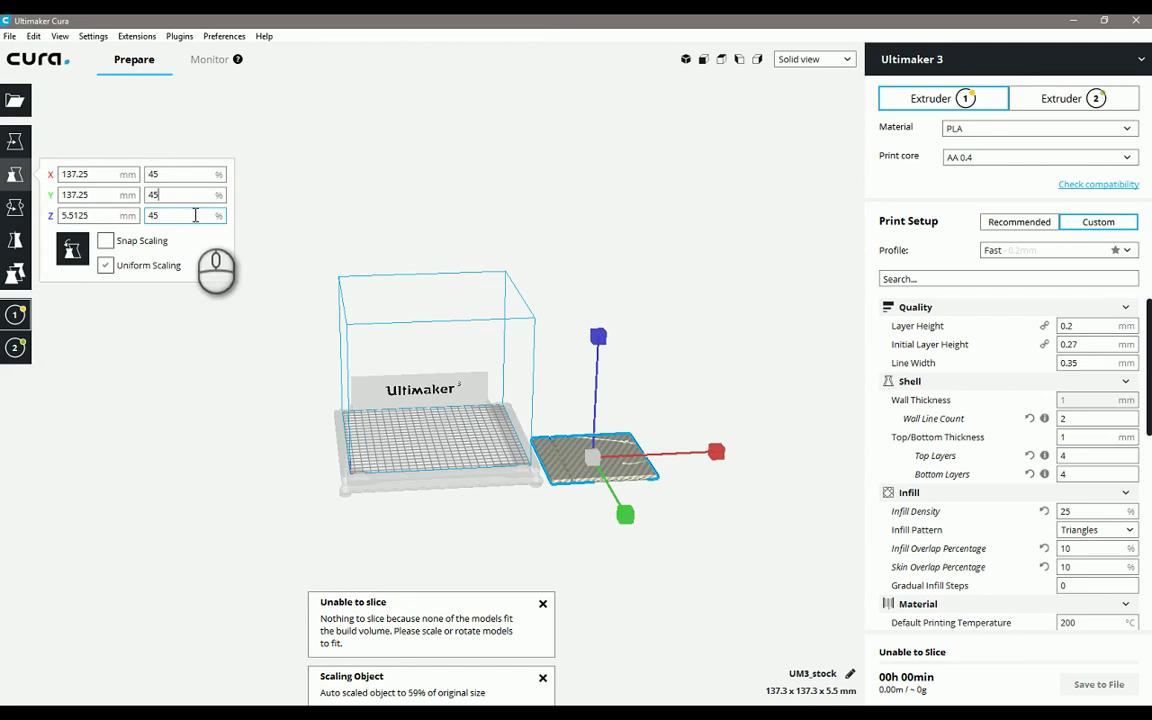
# Step: Shrink the stock model freehand to about 41% and arrange it on the build plate
pyautogui.moveTo(590, 457); pyautogui.dragTo(548, 475)
pyautogui.rightClick(548, 475)
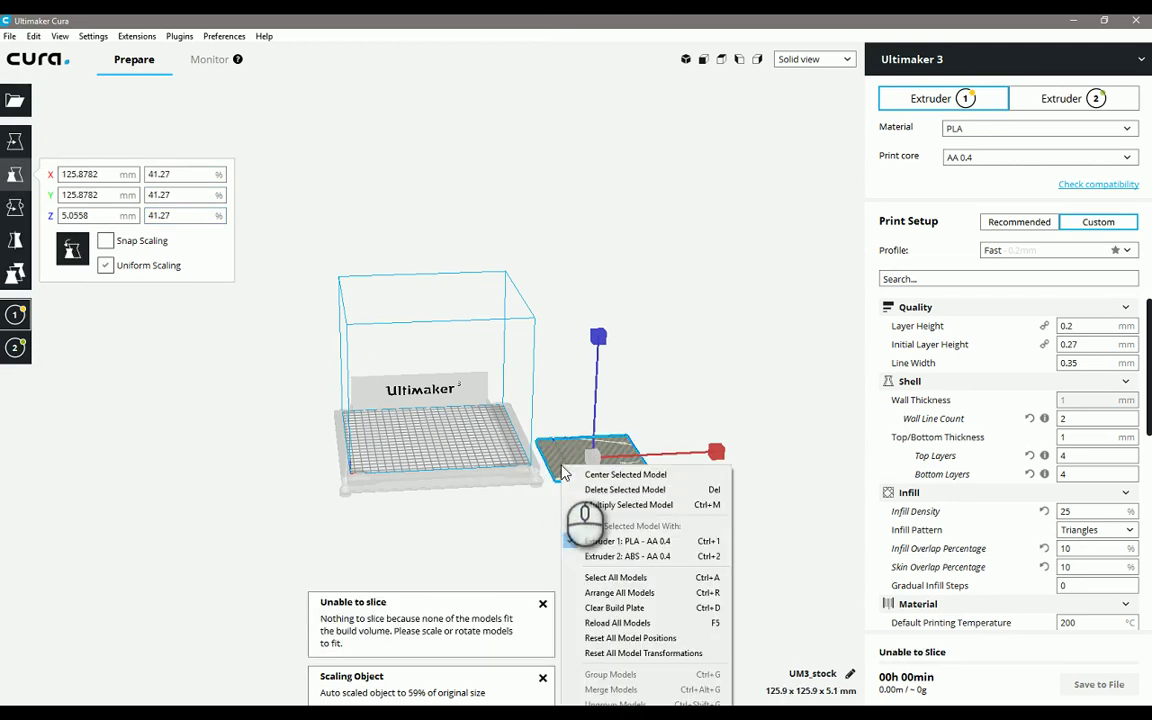
pyautogui.click(620, 593)
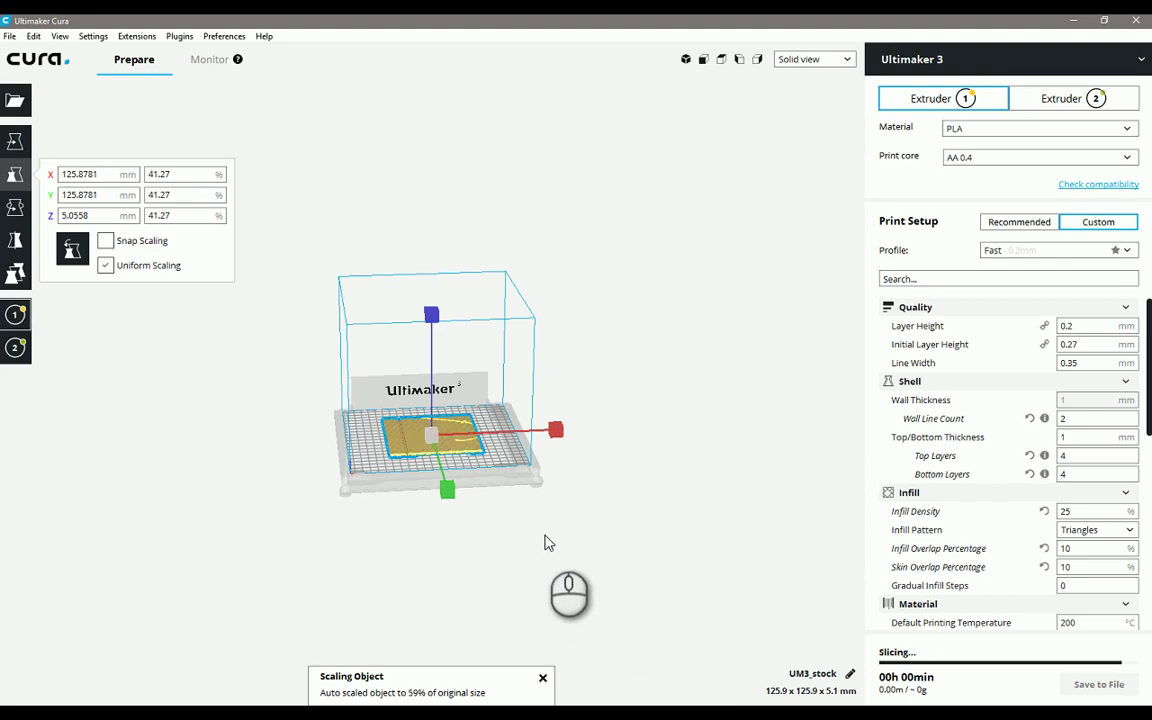
pyautogui.click(175, 311)
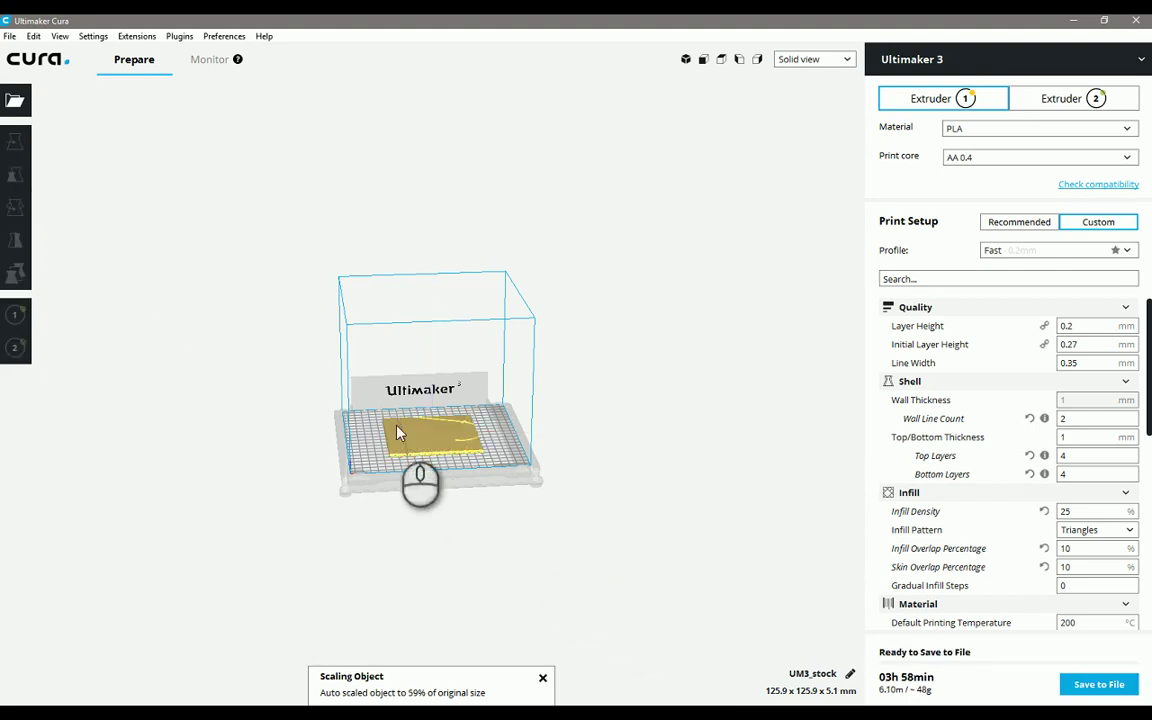
# Step: Examine the grooves and front edge profile of the stock model on the build plate up close
pyautogui.scroll(5, 437, 470)
pyautogui.moveTo(437, 470); pyautogui.dragTo(509, 258, button='right')
pyautogui.scroll(5, 562, 528)
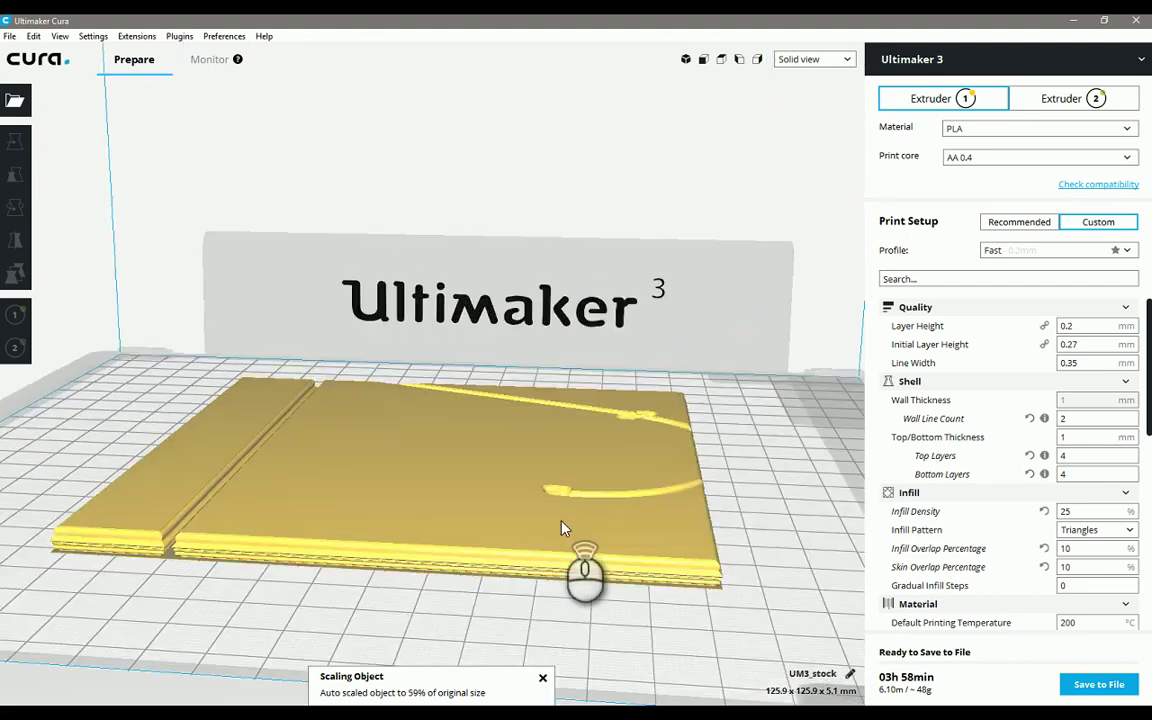
pyautogui.scroll(-5, 545, 480)
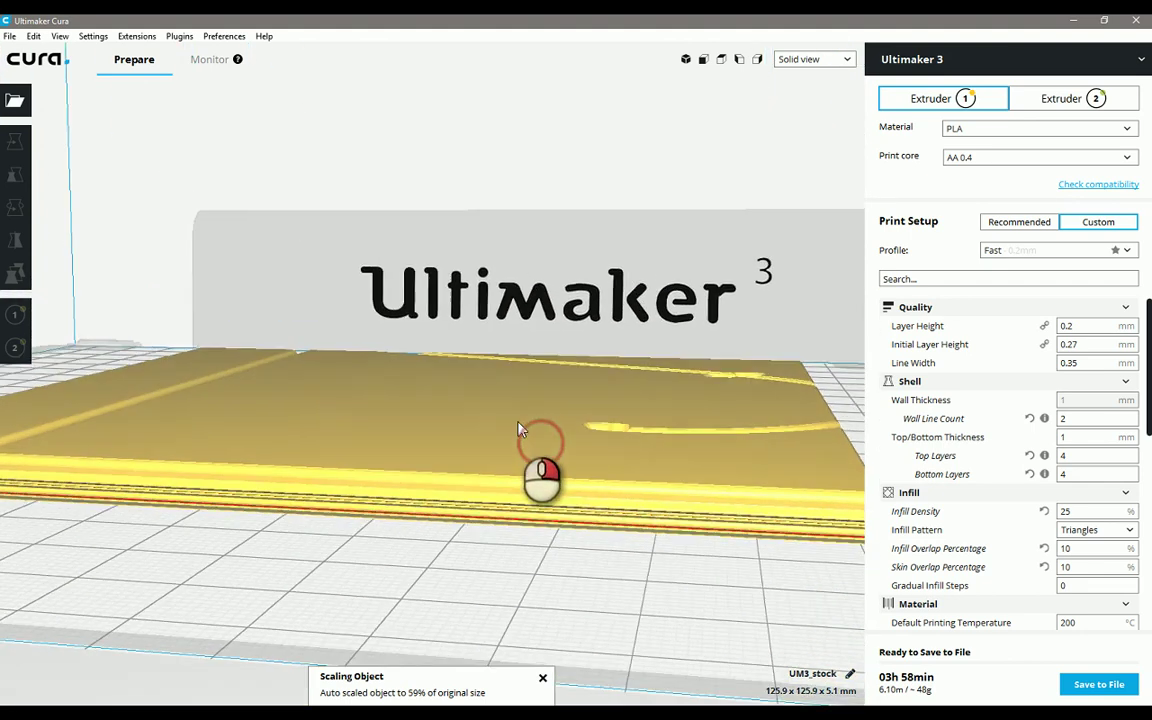
pyautogui.moveTo(674, 455); pyautogui.dragTo(943, 411, button='middle')
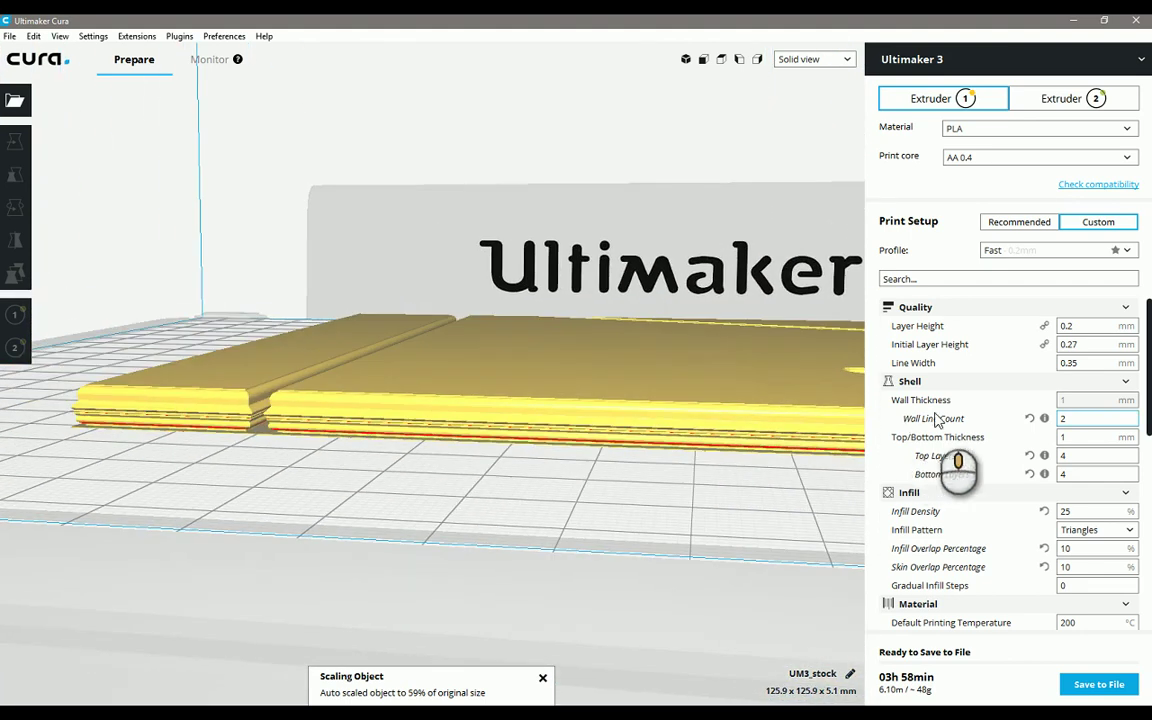
pyautogui.moveTo(429, 440); pyautogui.dragTo(518, 429, button='right')
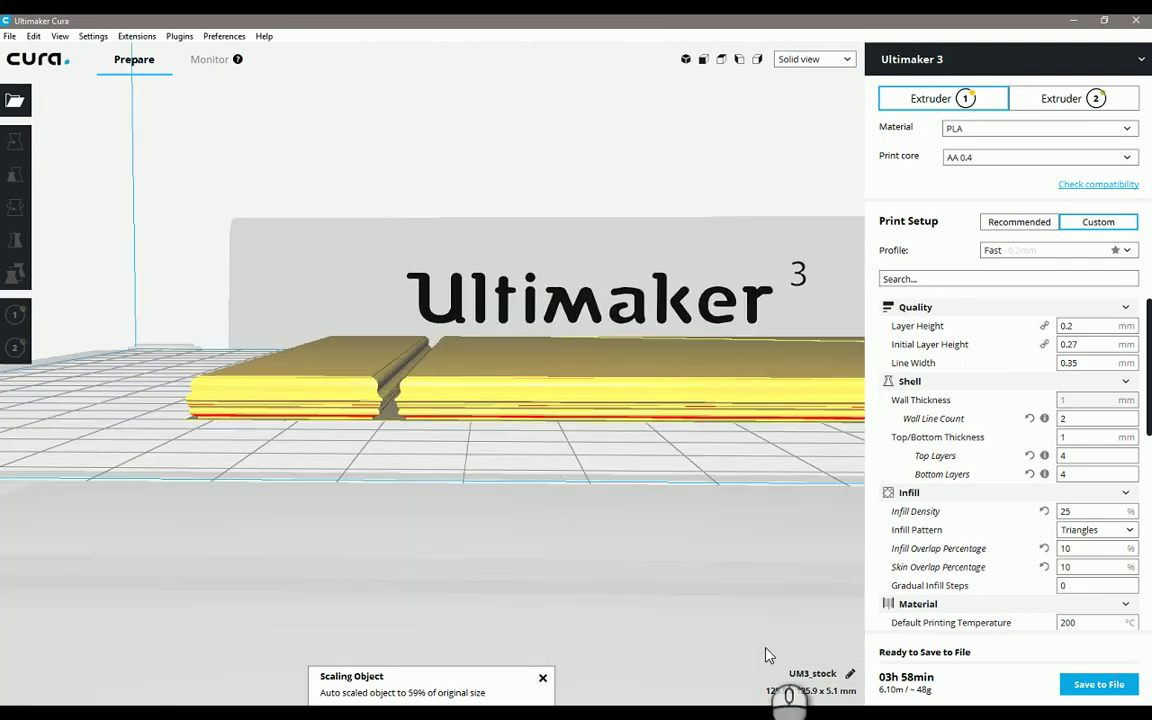
# Step: Switch back to Fusion 360 and show the FaceVaseForm design in the Model workspace
pyautogui.moveTo(926, 683)
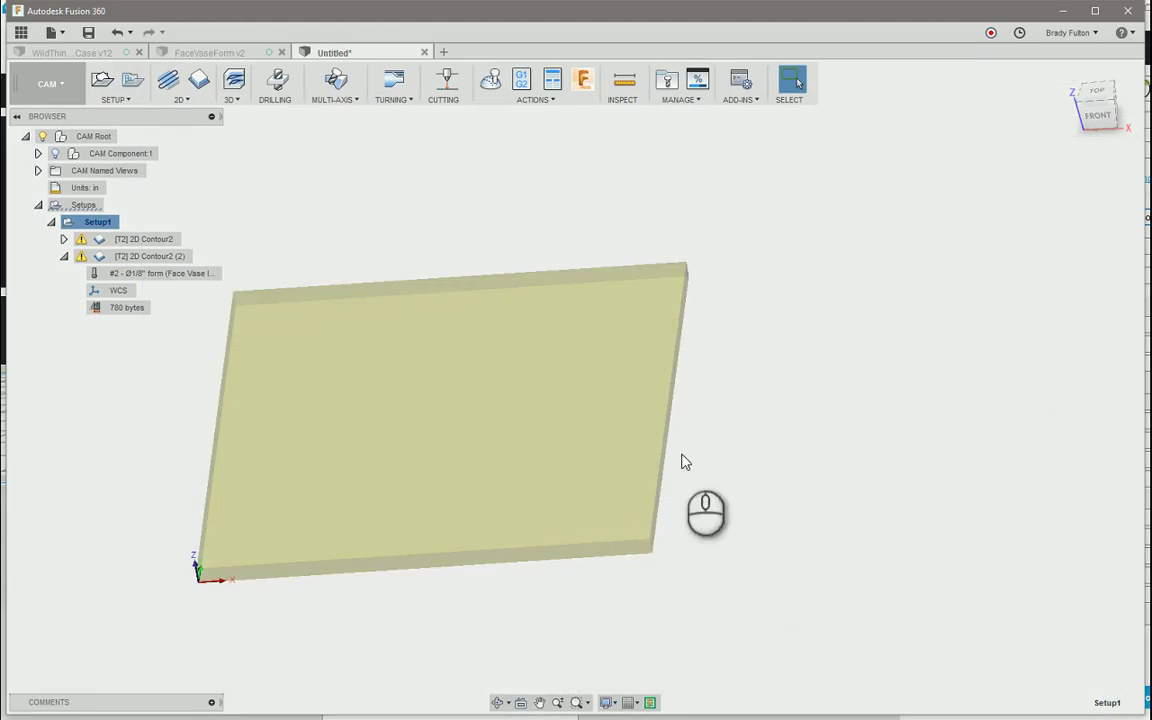
pyautogui.click(211, 53)
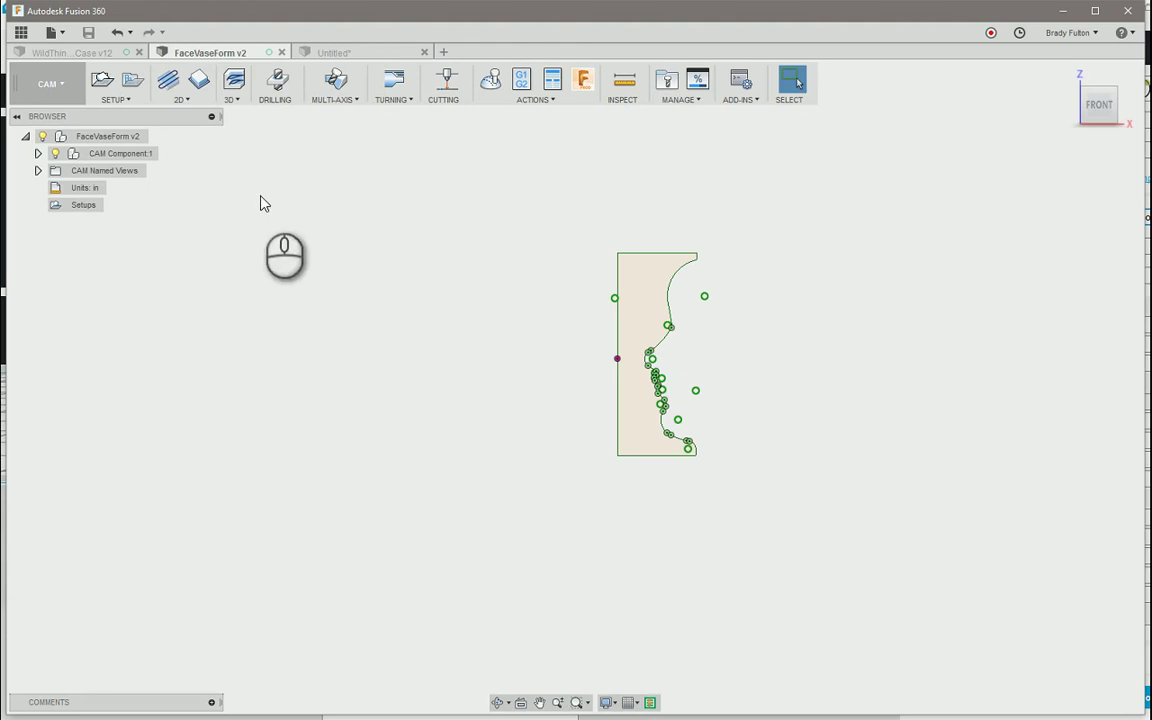
pyautogui.click(62, 84)
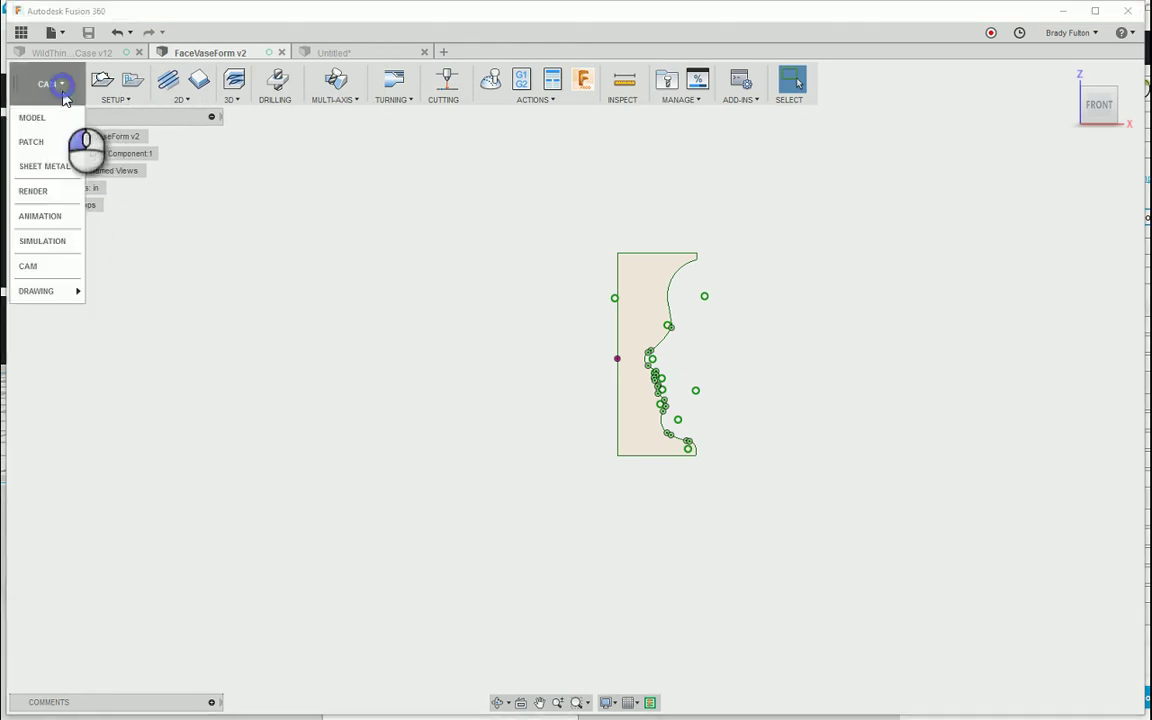
pyautogui.click(56, 117)
# Step: Review the editing and calibration options offered for the Face-vases+LEFTHANDED canvas without applying any
pyautogui.click(38, 204)
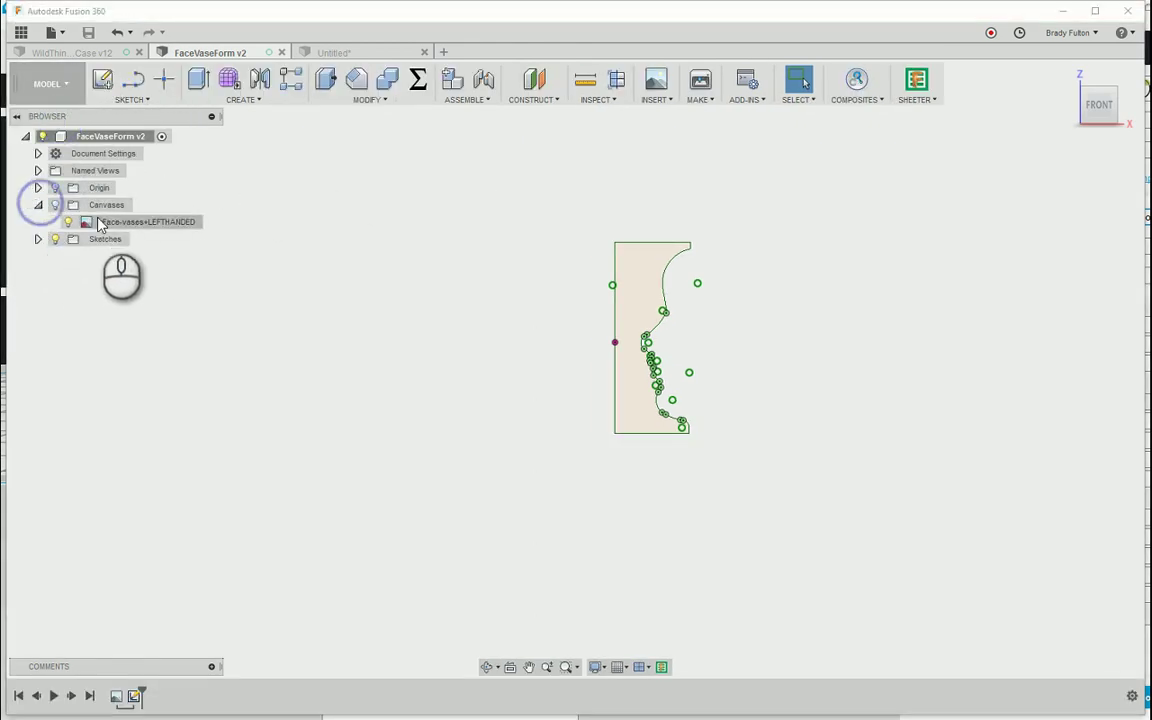
pyautogui.rightClick(110, 221)
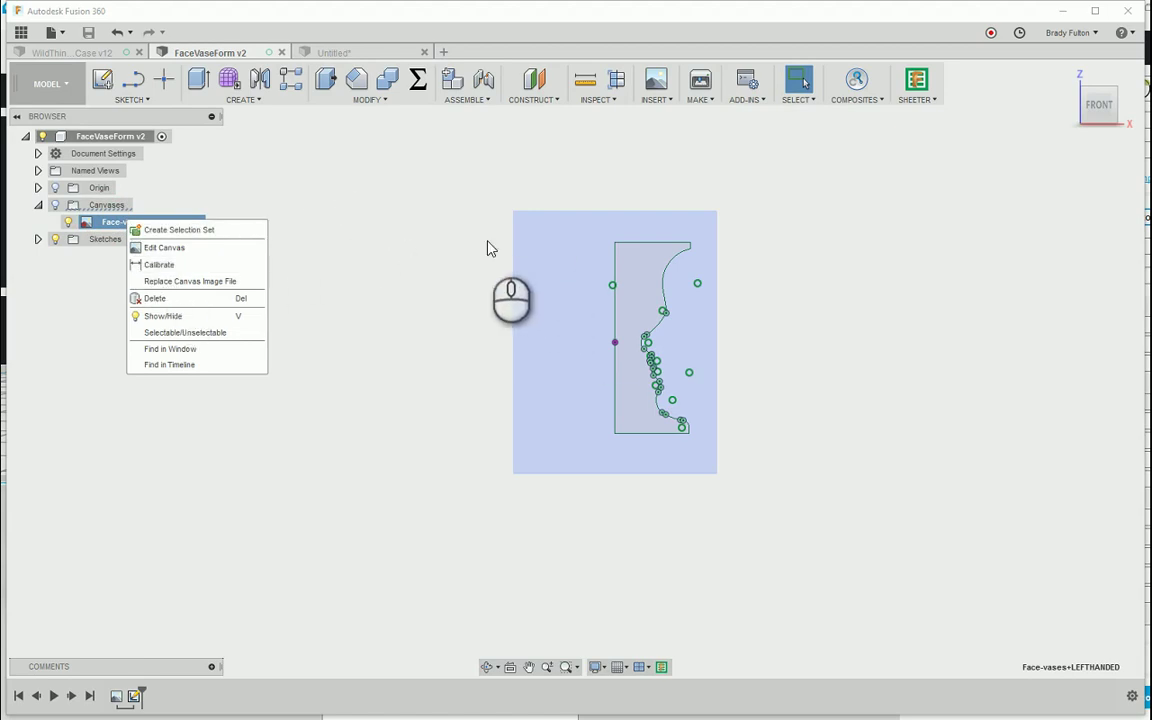
pyautogui.click(417, 203)
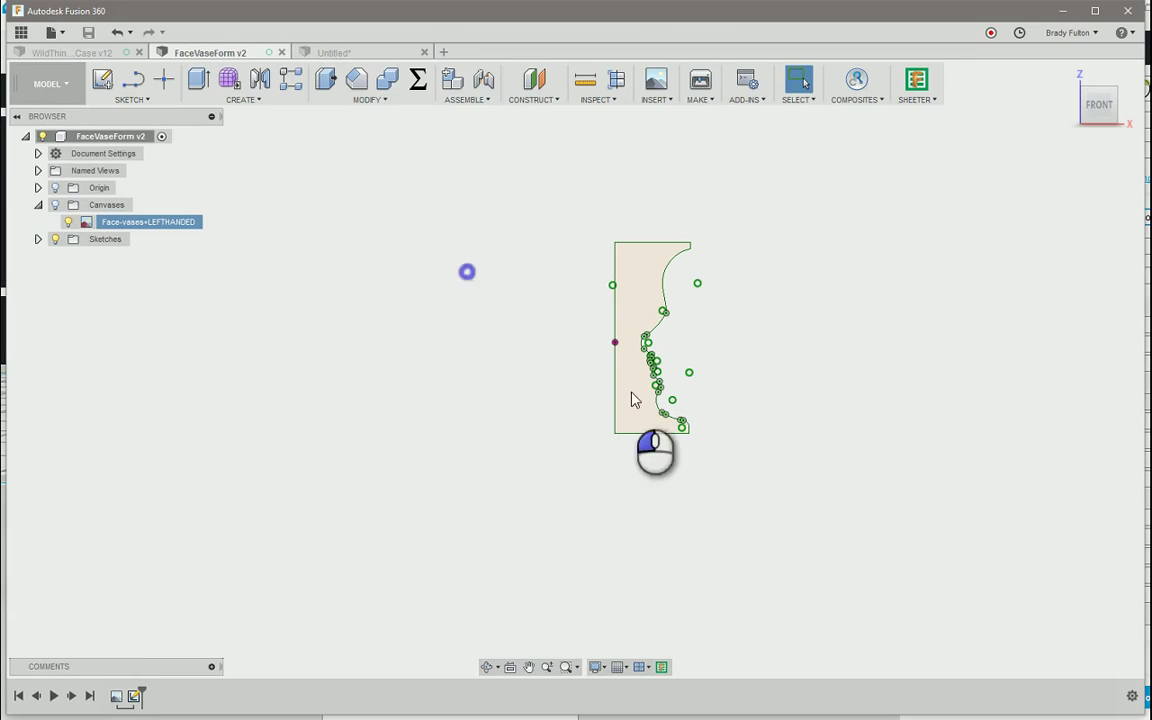
pyautogui.click(532, 298)
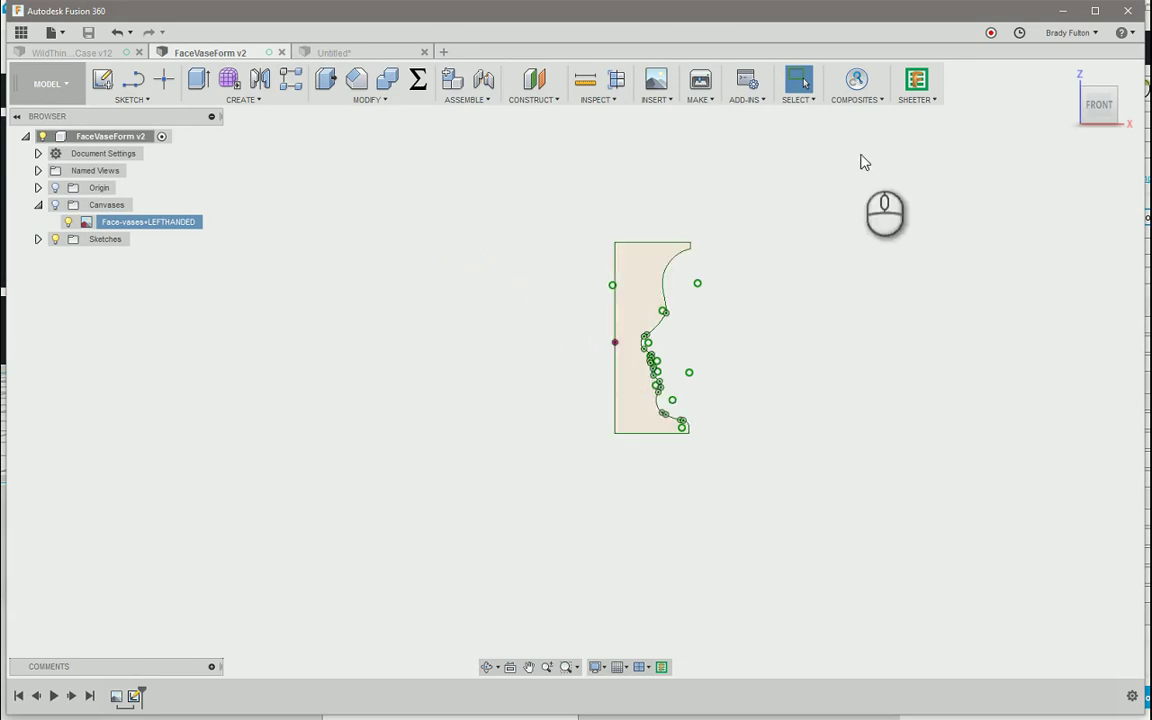